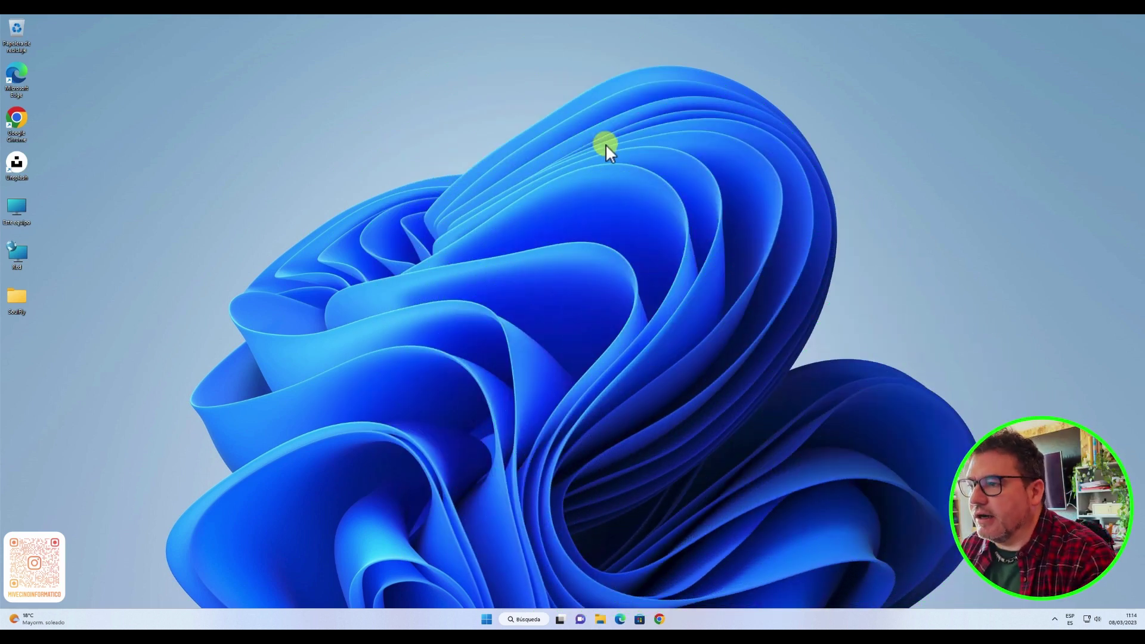
# - Open the Entrada de texto page under Personalización in the Configuración app
pyautogui.click(486, 619)
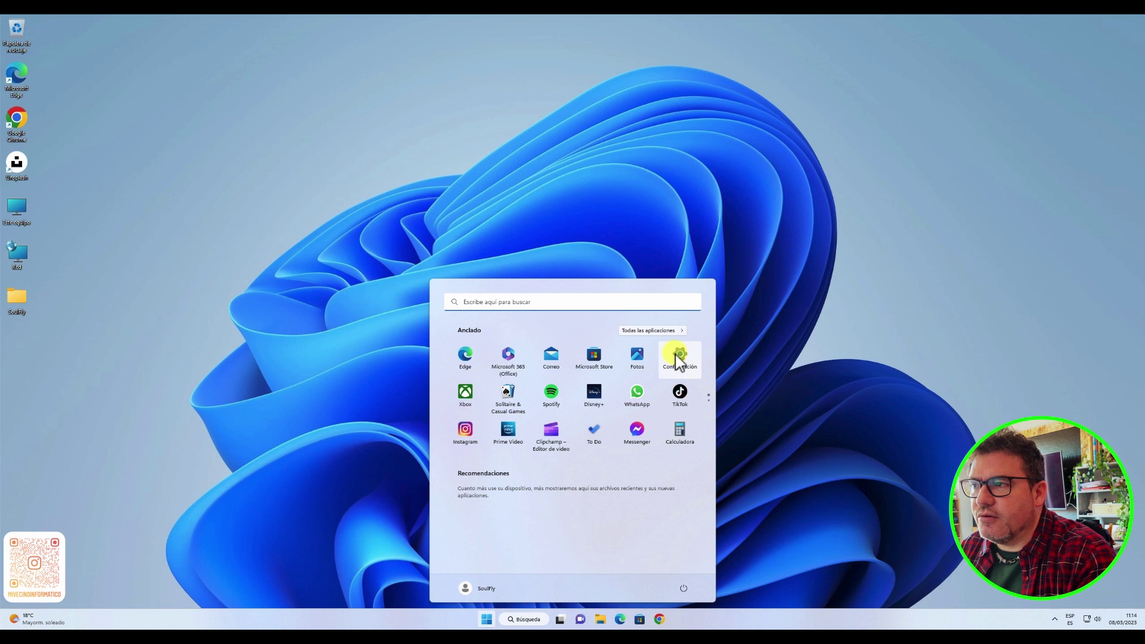
pyautogui.click(671, 332)
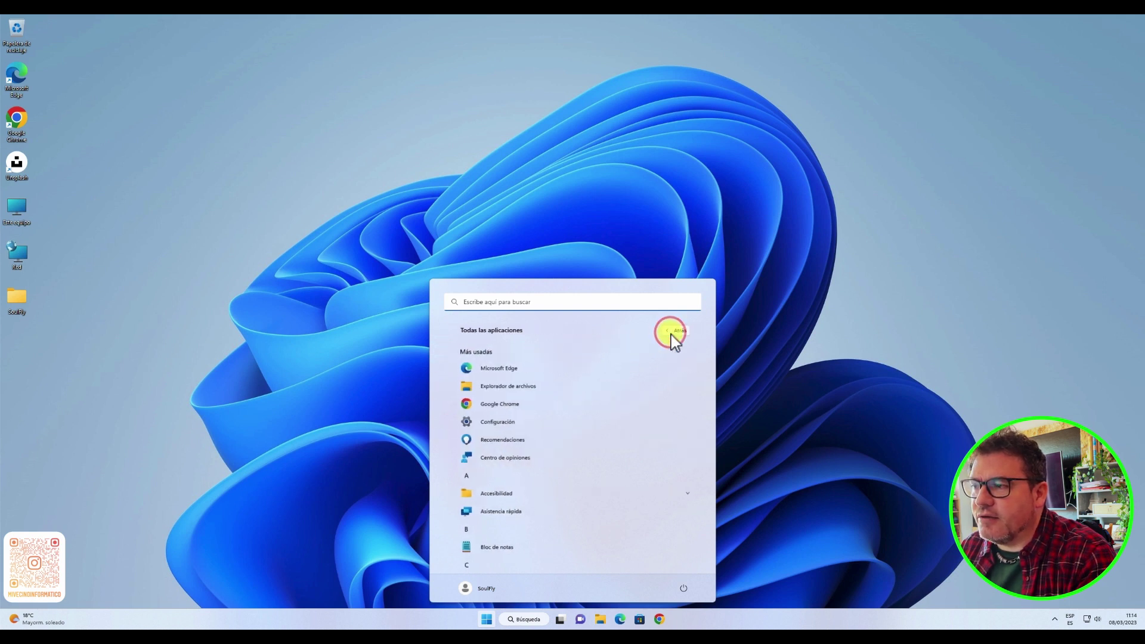
pyautogui.scroll(-5, 524, 495)
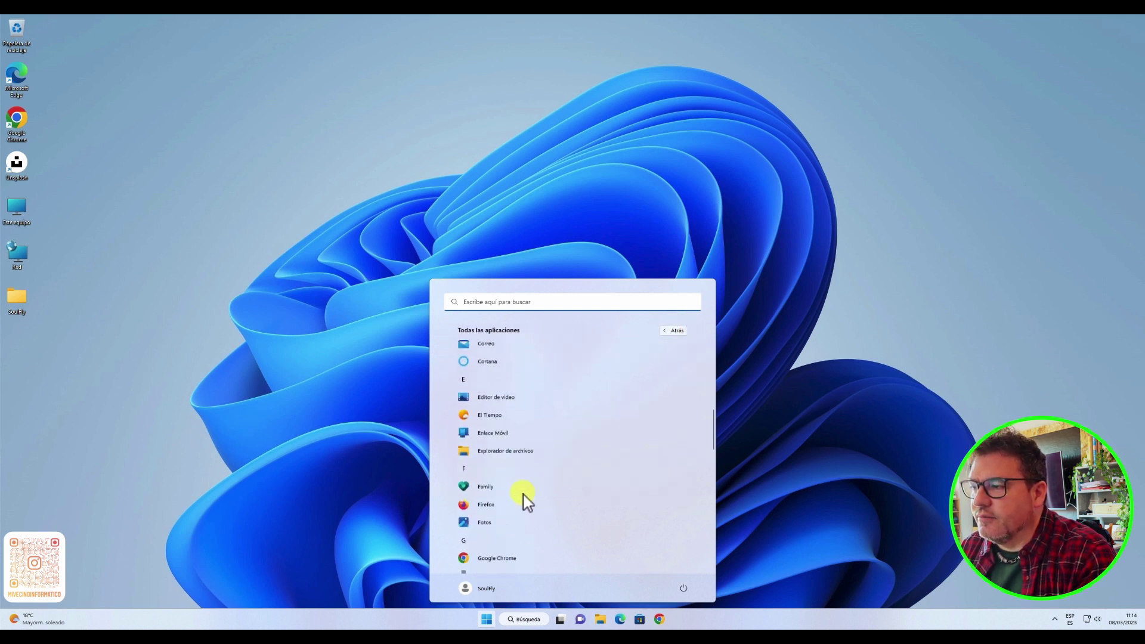
pyautogui.scroll(3, 524, 498)
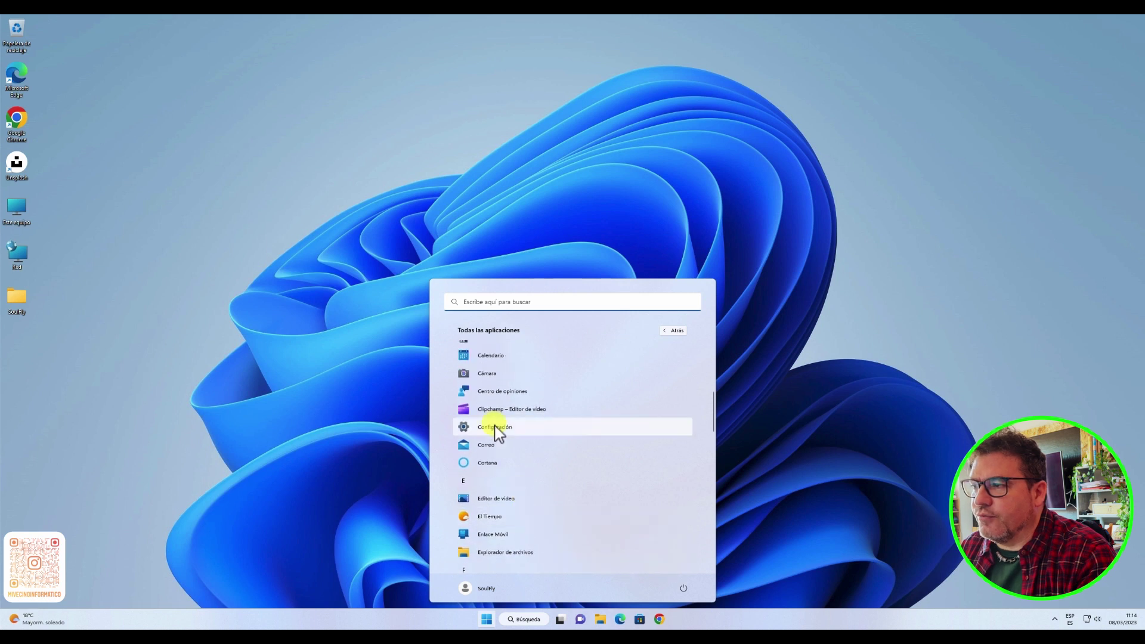
pyautogui.click(495, 427)
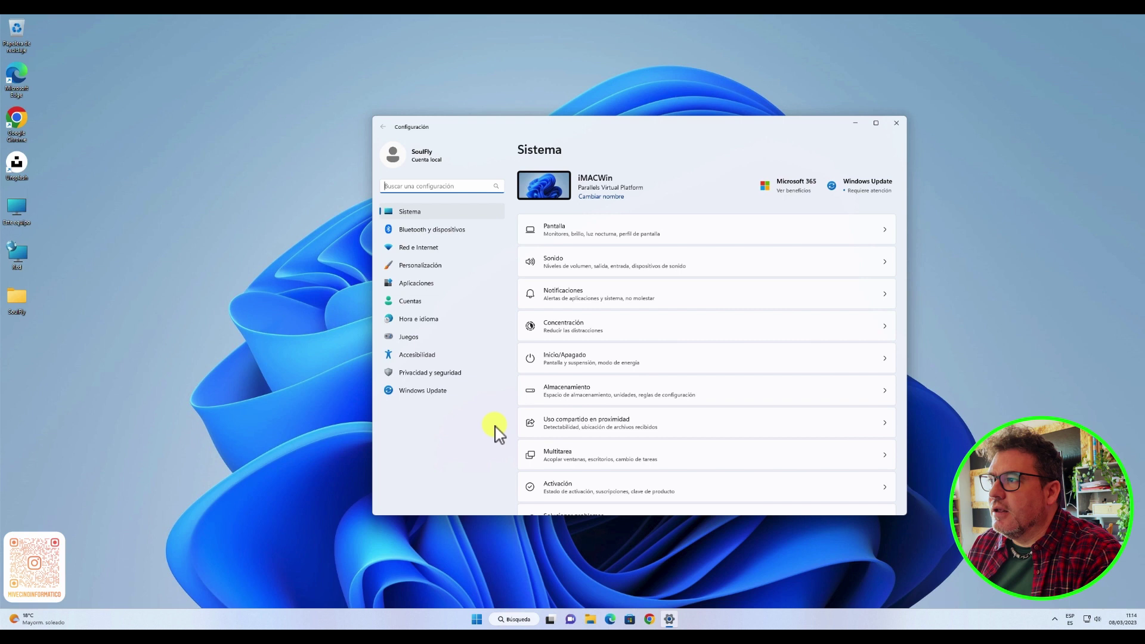
pyautogui.click(436, 269)
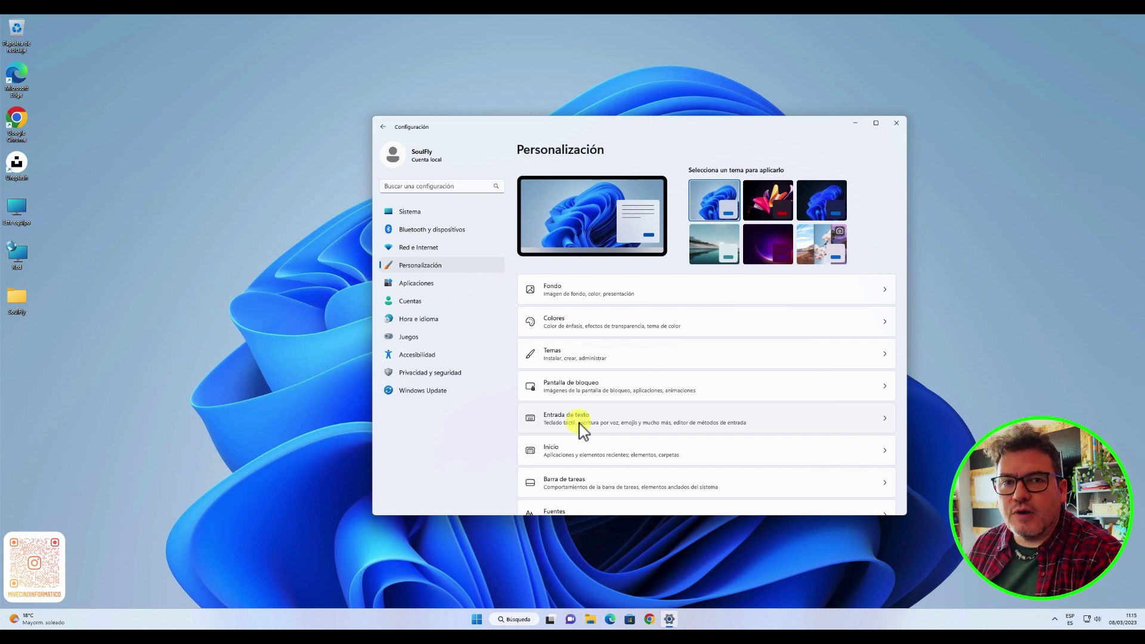
pyautogui.click(582, 421)
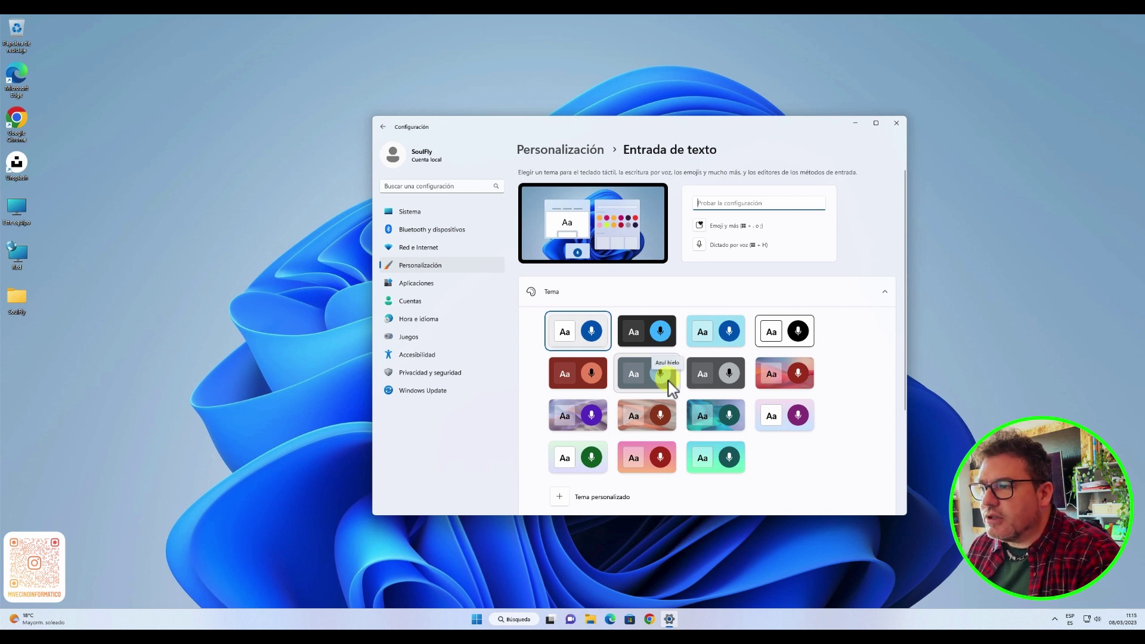
# - Apply the dark teal image theme for text input, and switch to the red-blue image theme
pyautogui.click(718, 415)
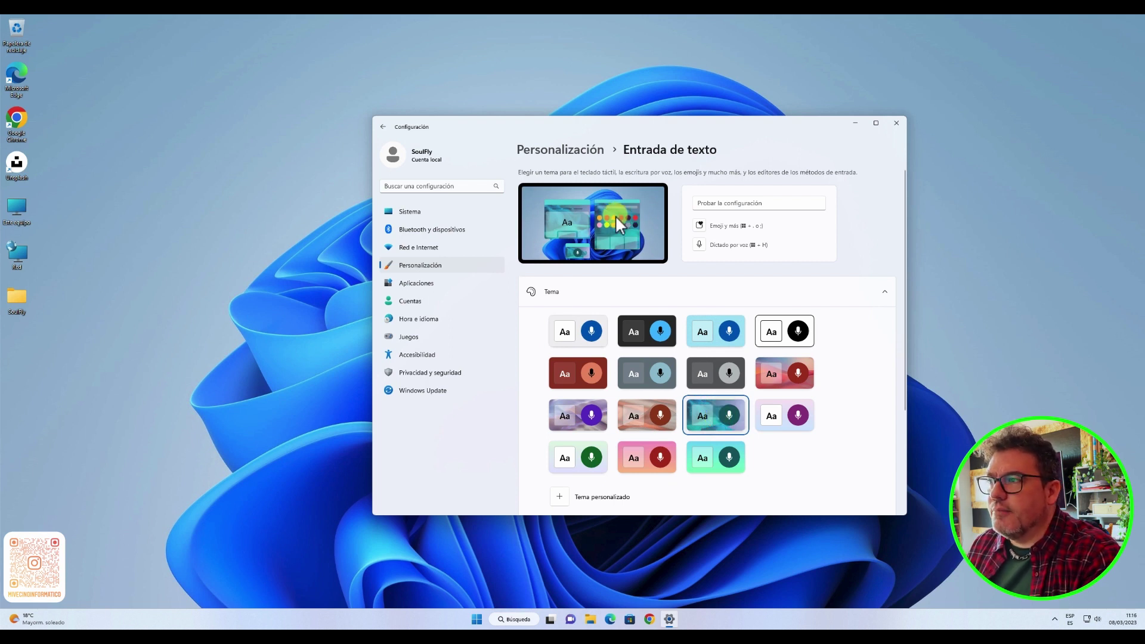
pyautogui.click(785, 382)
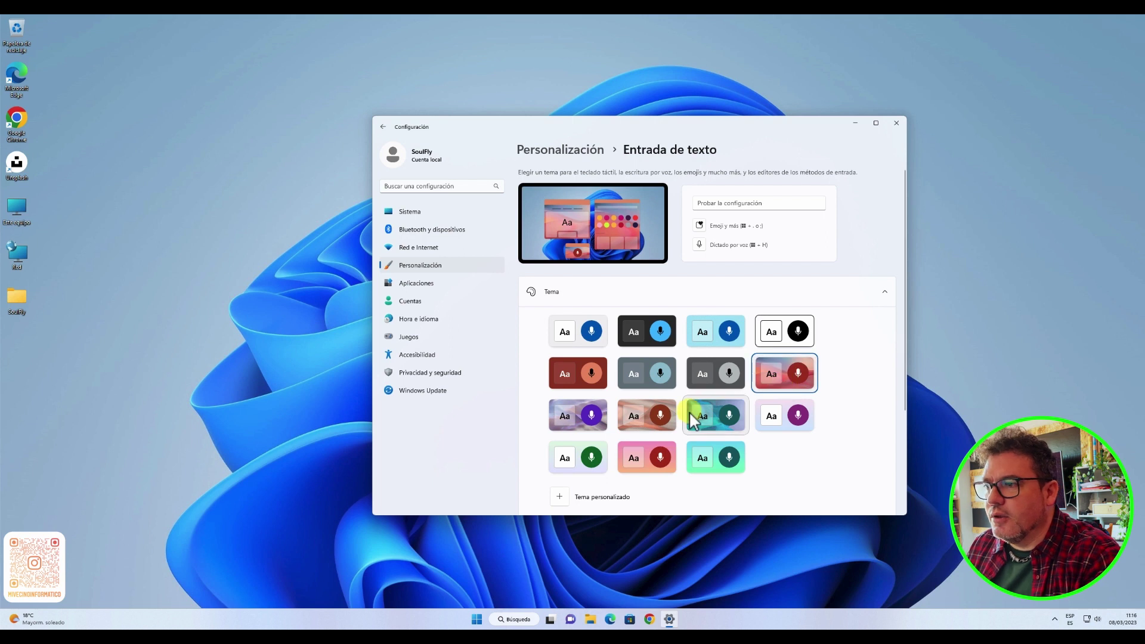
# - Expand the Teclado táctil options, move the settings window up out of the way, and open the touch keyboard for previewing
pyautogui.scroll(-2, 689, 430)
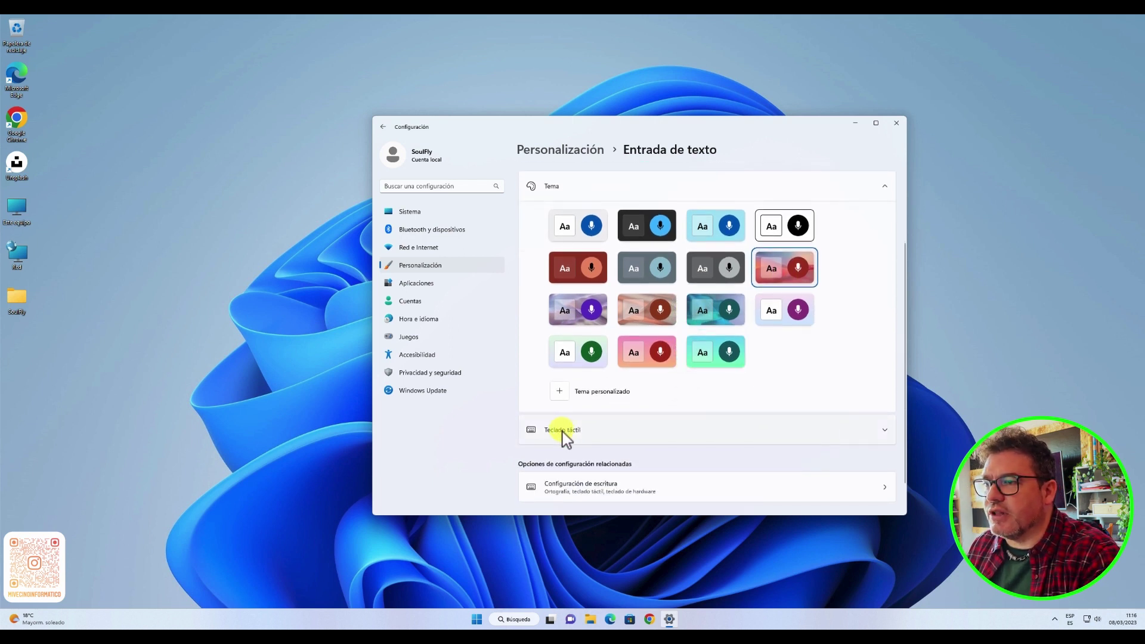
pyautogui.click(658, 434)
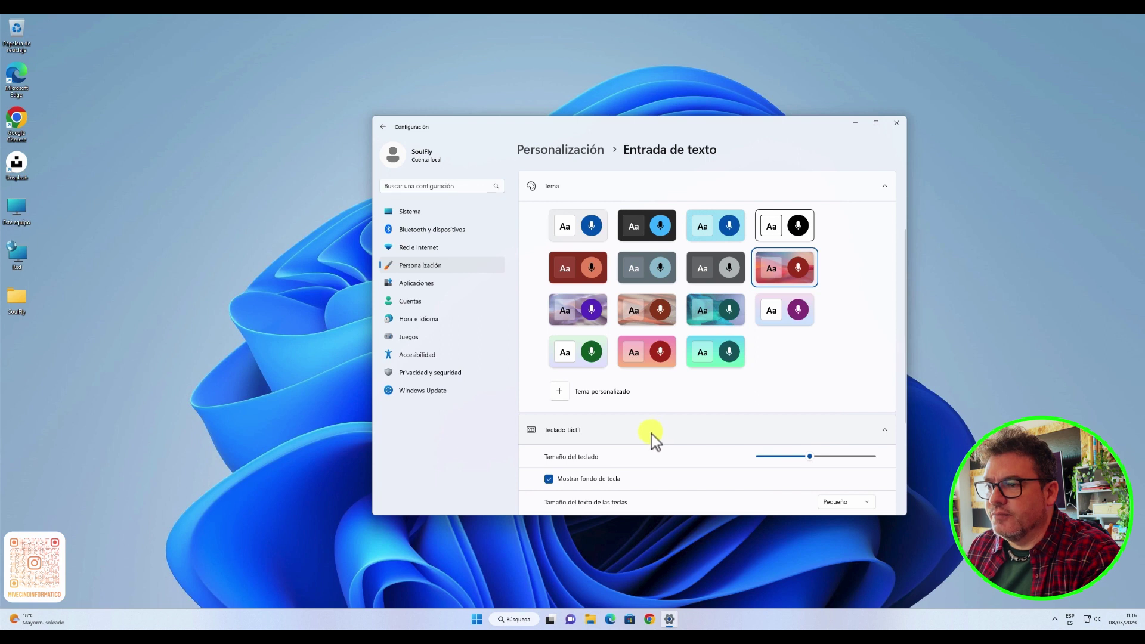
pyautogui.scroll(-2, 653, 440)
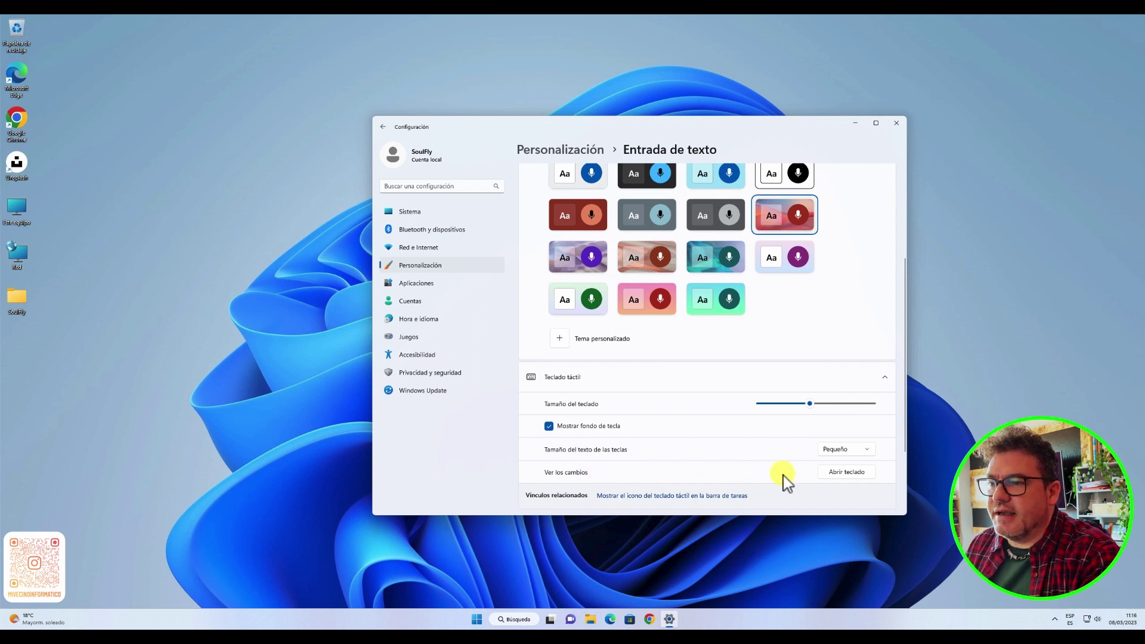
pyautogui.moveTo(633, 125); pyautogui.dragTo(514, 56)
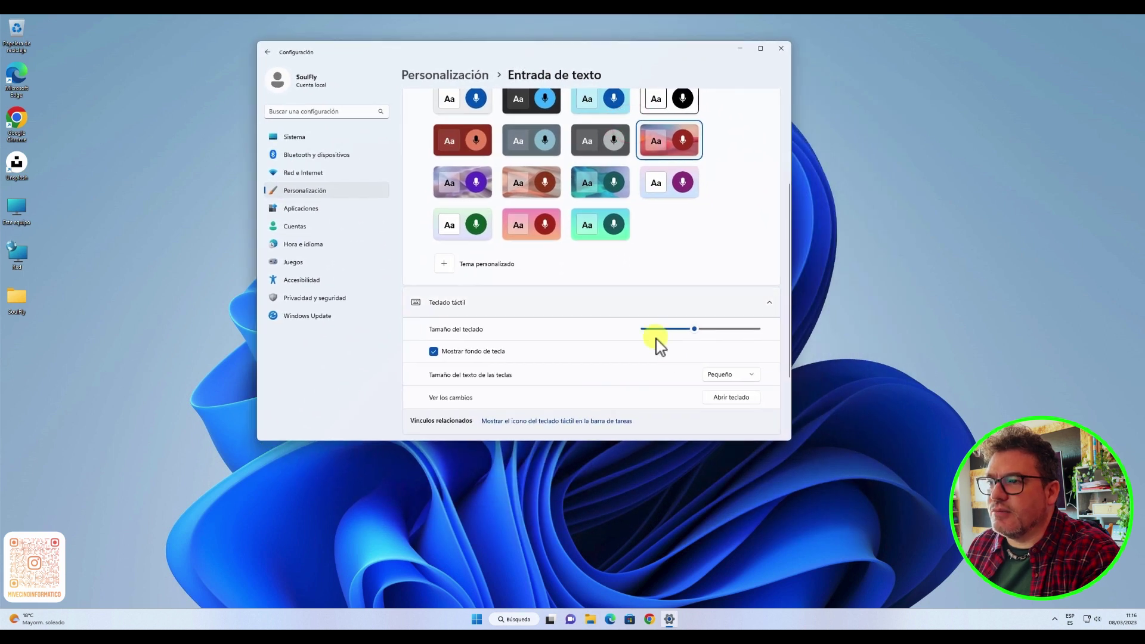
pyautogui.click(722, 395)
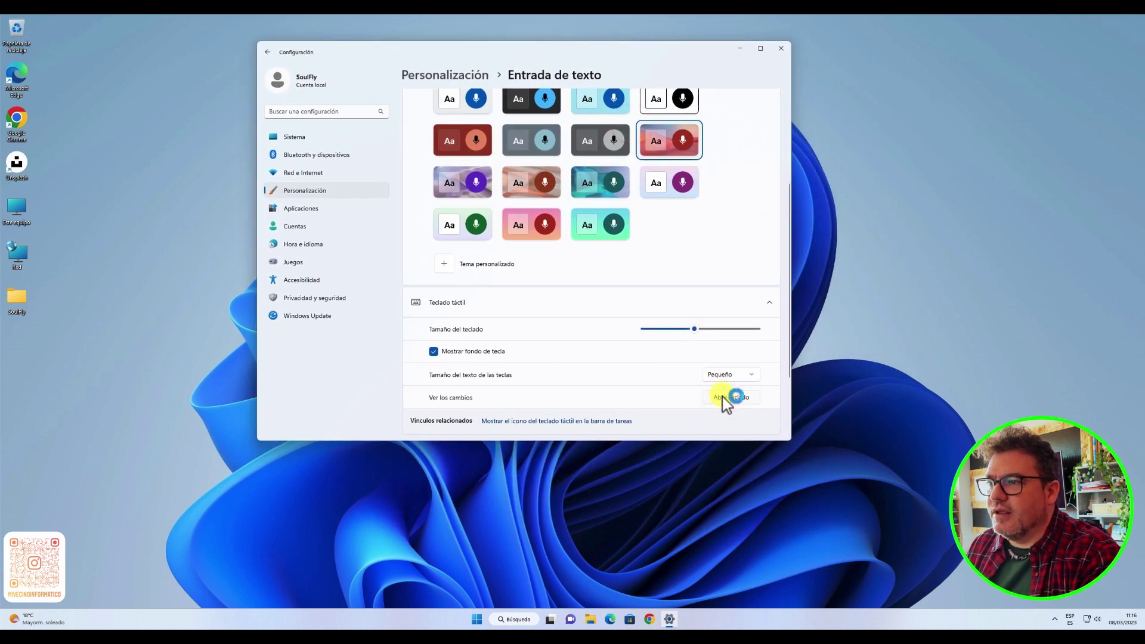
pyautogui.moveTo(661, 434)
pyautogui.mouseDown()
pyautogui.moveTo(656, 422)
pyautogui.moveTo(655, 434)
pyautogui.mouseUp()
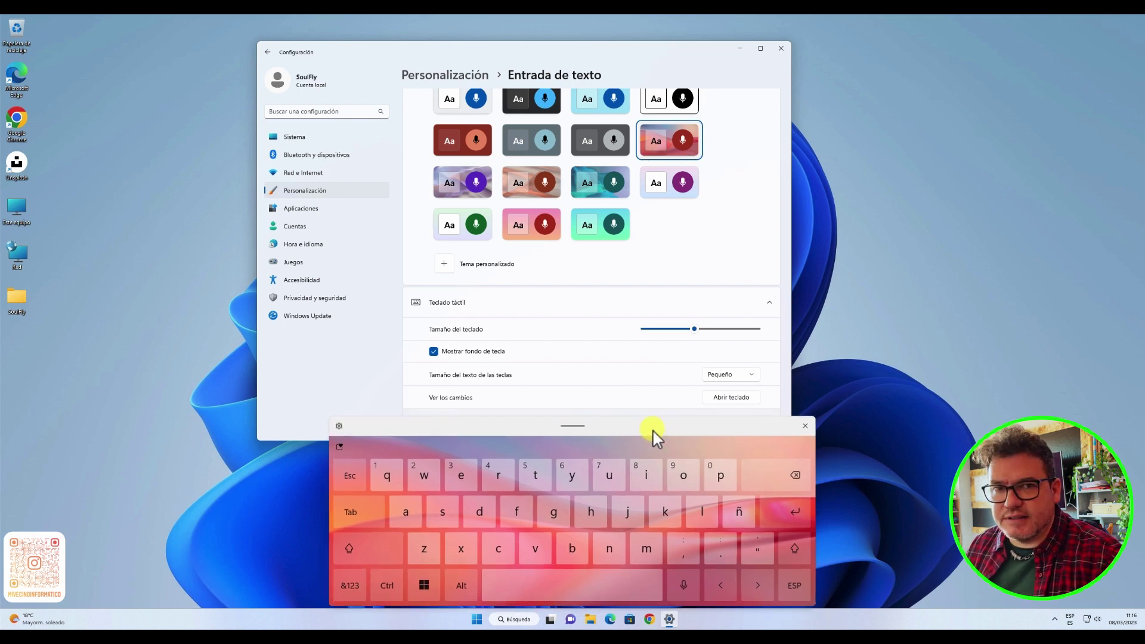
# - Preview the touch keyboard in the light purple, Verde-azul, Azul hielo and brown image themes in turn
pyautogui.click(663, 182)
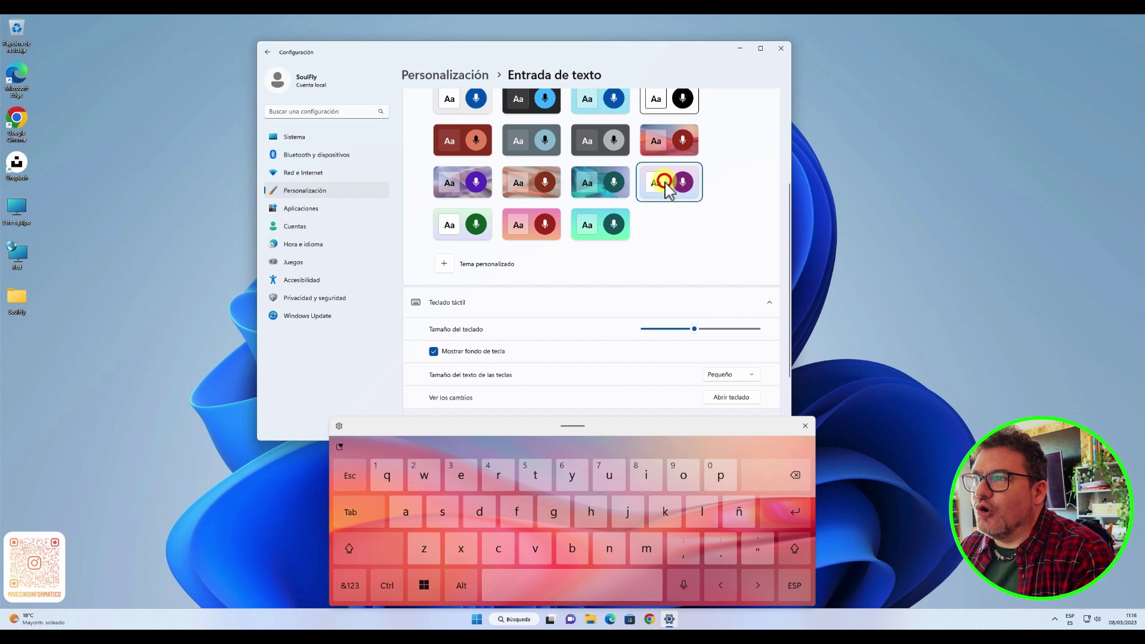
pyautogui.click(595, 224)
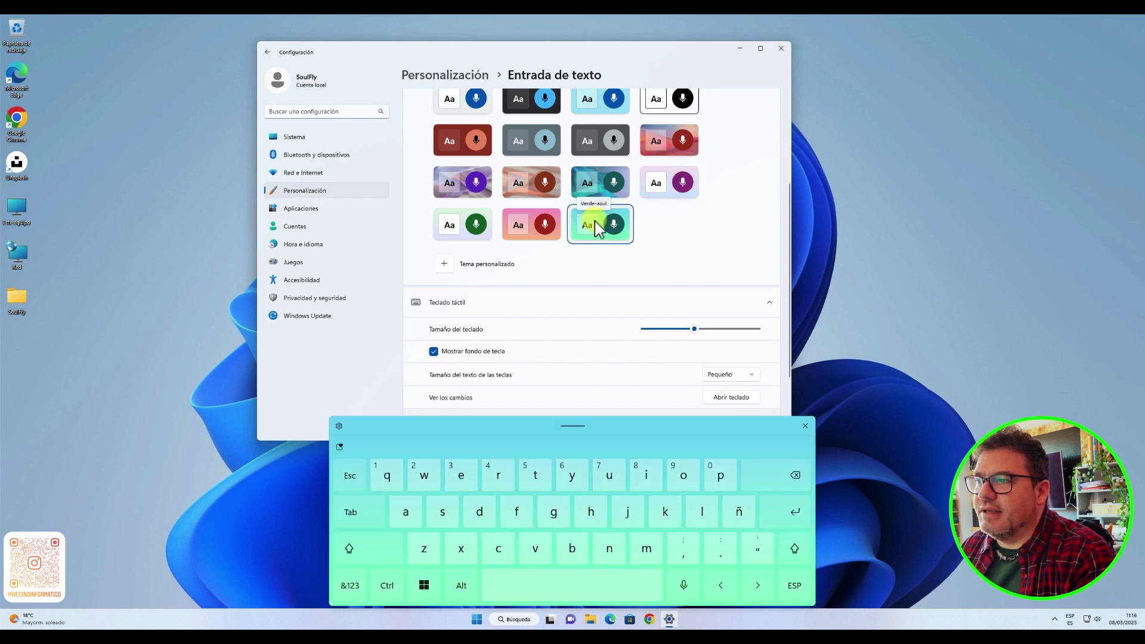
pyautogui.click(531, 141)
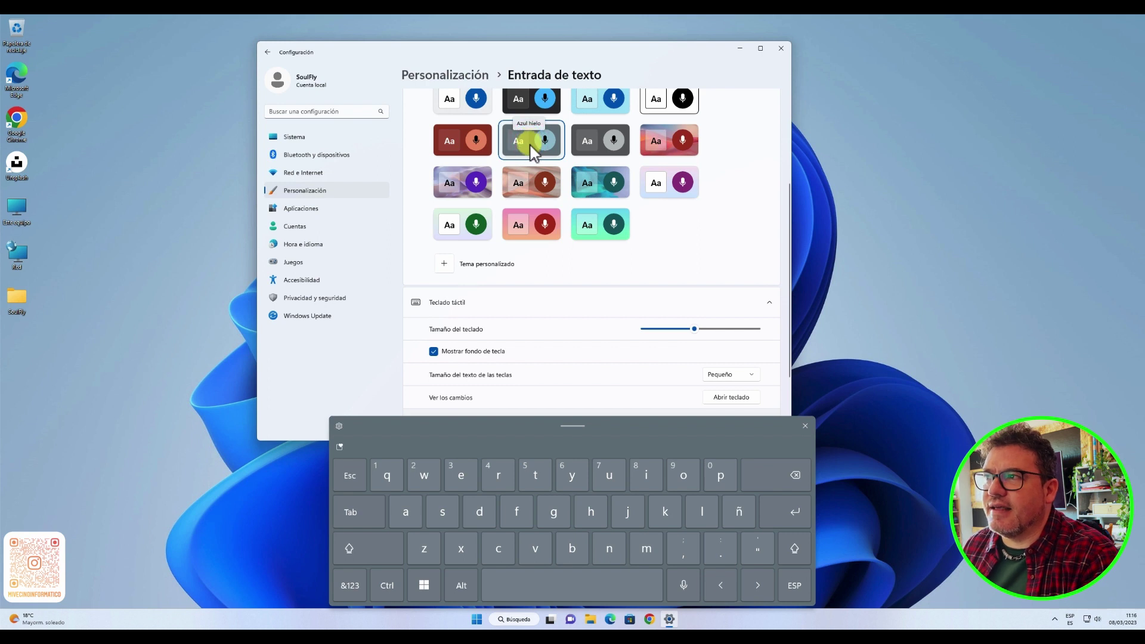
pyautogui.click(533, 186)
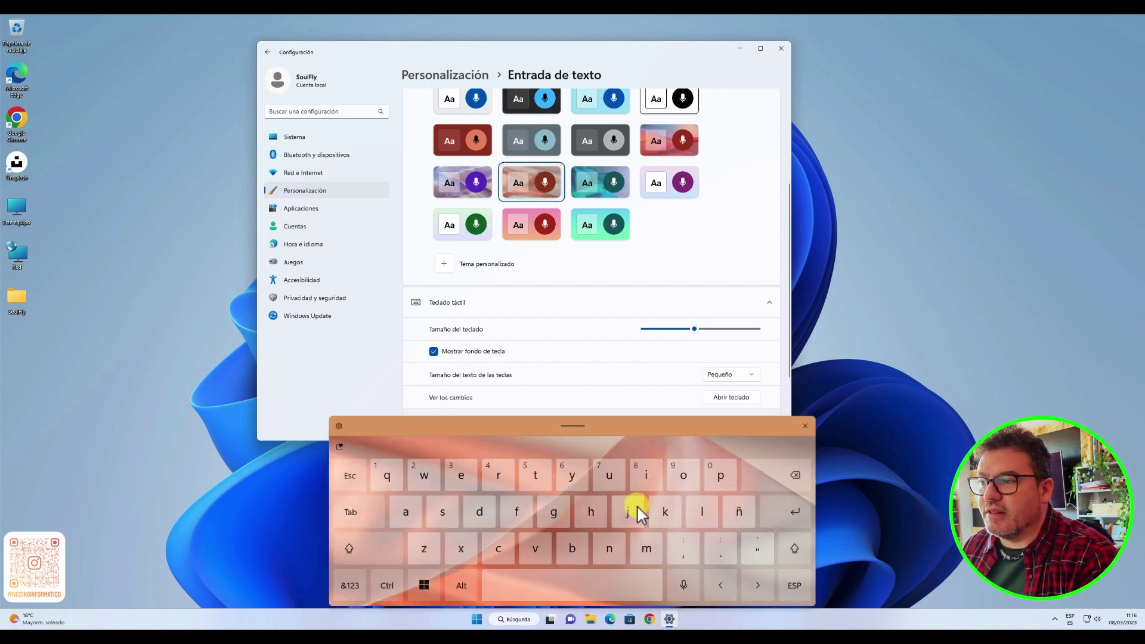
# - Enter the random letters Hhhhjkloi in the Probar la configuración field using the touch keyboard
pyautogui.scroll(2, 560, 262)
pyautogui.scroll(1, 561, 262)
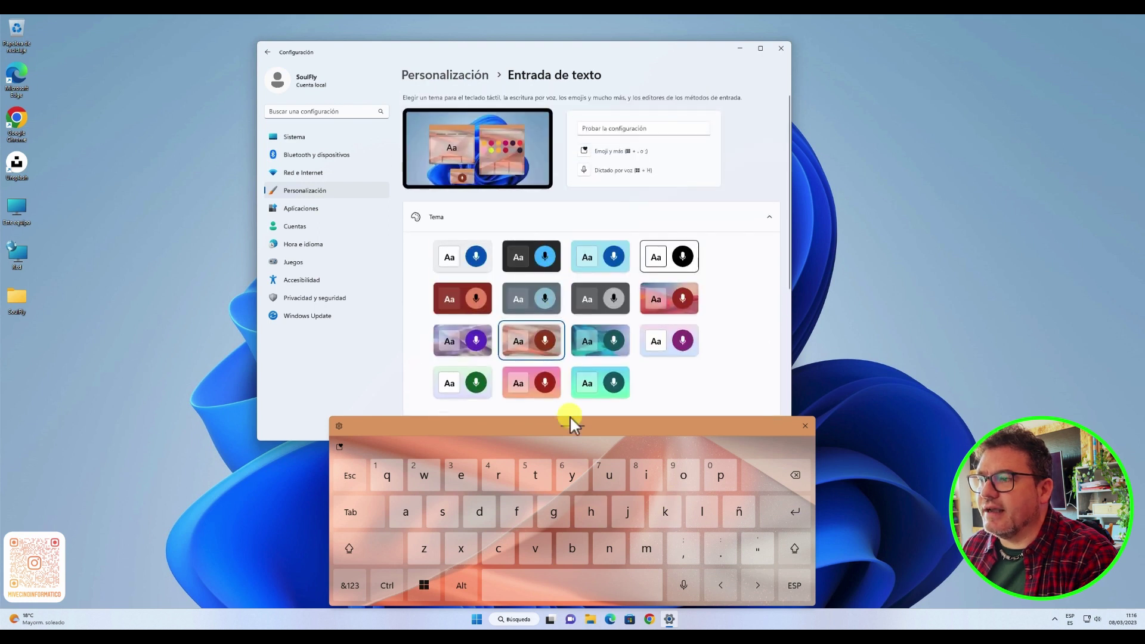
pyautogui.click(643, 477)
pyautogui.click(608, 477)
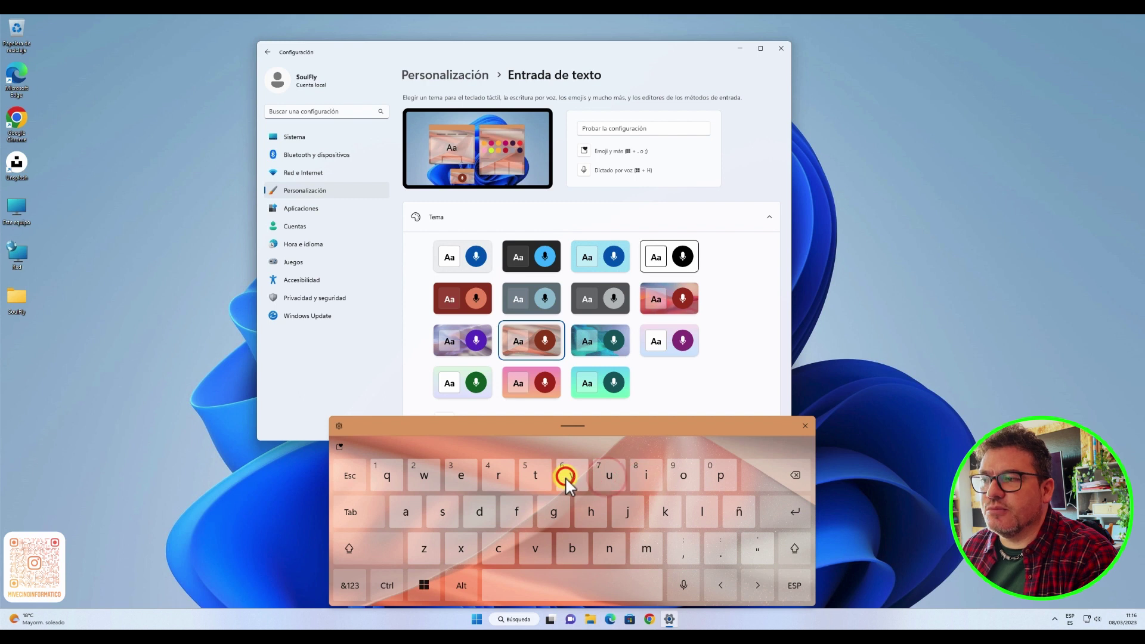
pyautogui.click(586, 127)
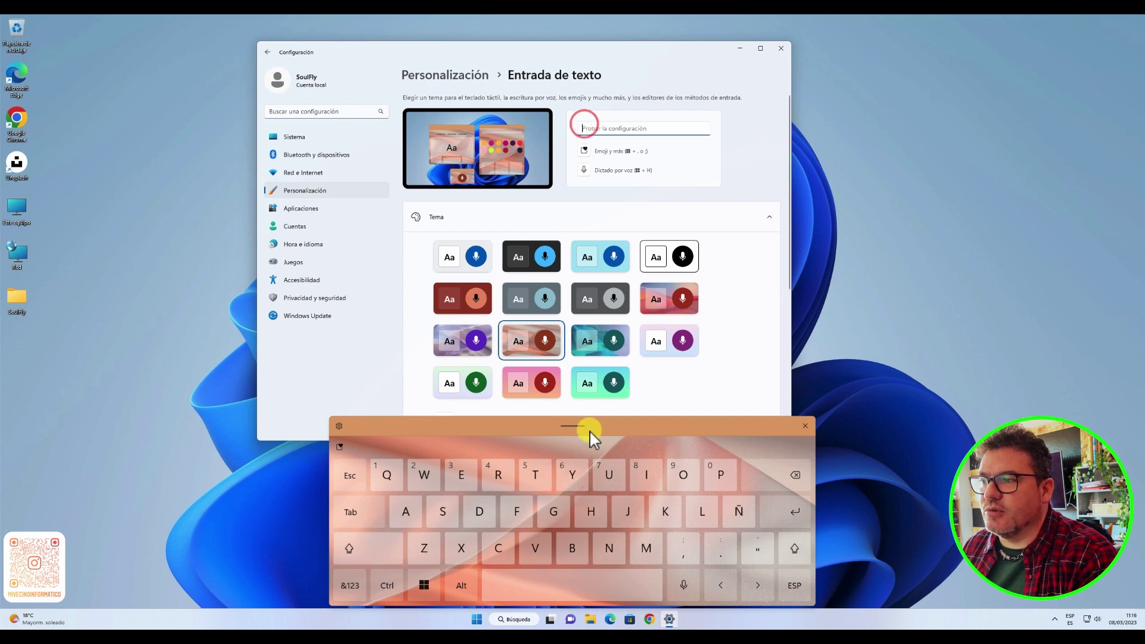
pyautogui.click(591, 517)
pyautogui.click(590, 517)
pyautogui.click(589, 517)
pyautogui.click(589, 517)
pyautogui.click(627, 512)
pyautogui.click(665, 511)
pyautogui.click(702, 511)
pyautogui.click(692, 480)
pyautogui.click(644, 474)
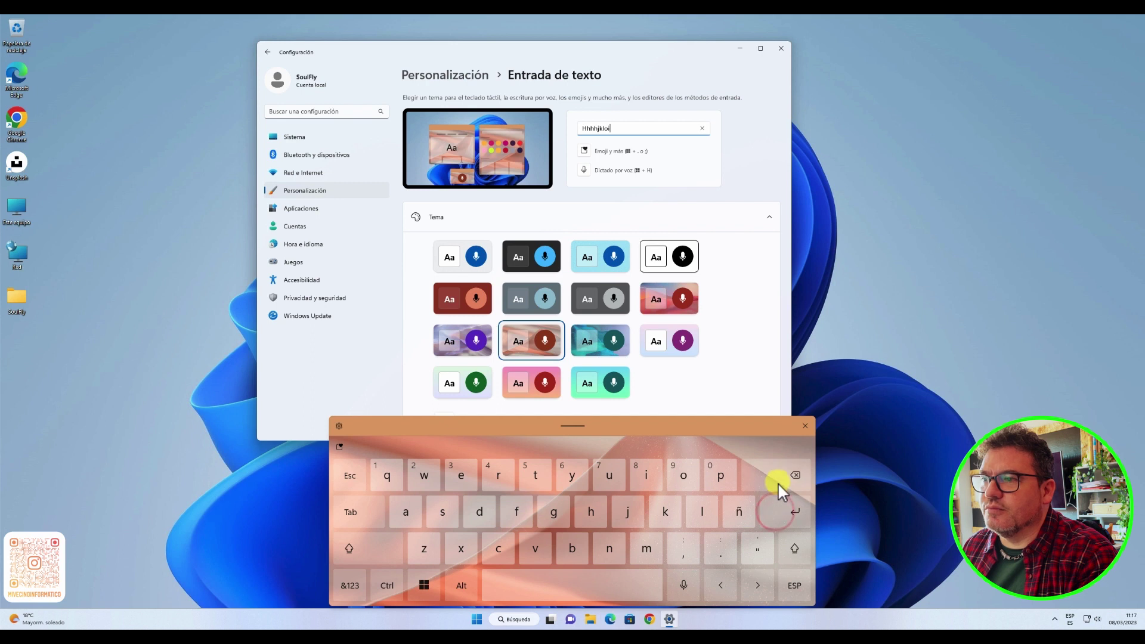
# - Delete the random letters back to the initial H and complete the word Hola with the touch keyboard
pyautogui.moveTo(778, 478); pyautogui.dragTo(777, 478)
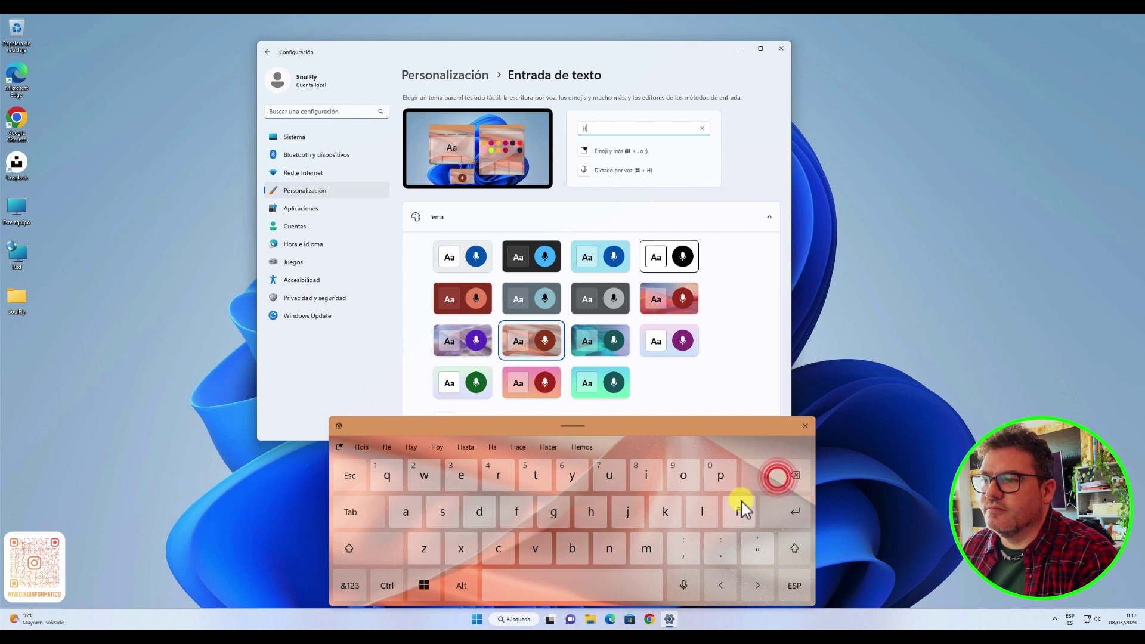
pyautogui.click(684, 475)
pyautogui.click(693, 508)
pyautogui.click(398, 508)
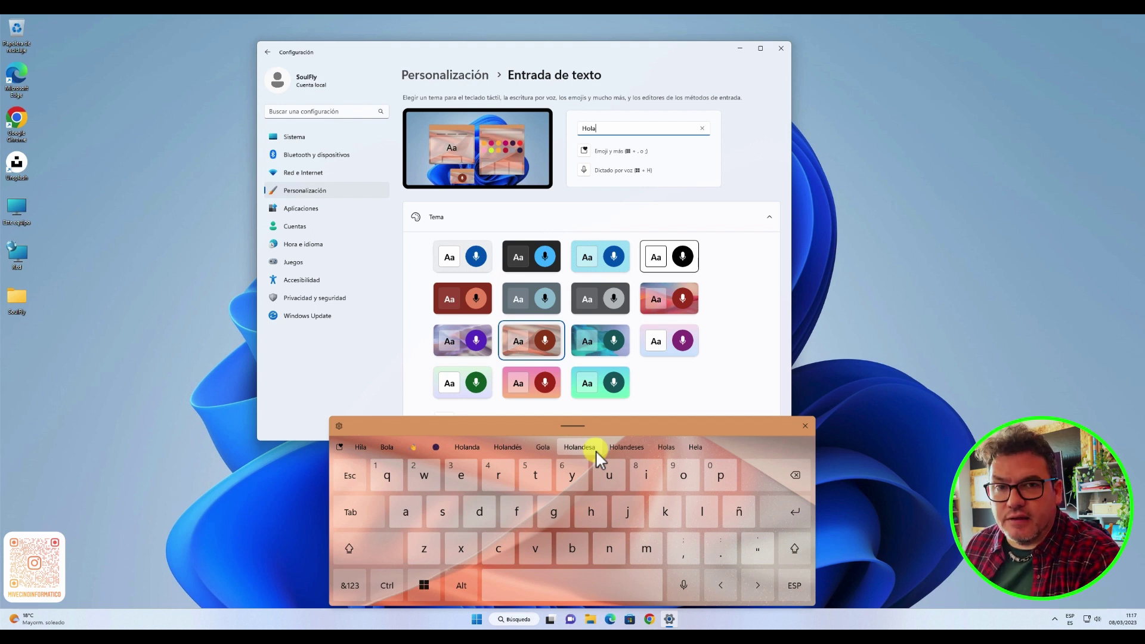
# - Clear the test field and enter the word Casa, completing it from Ca with the touch keyboard's word suggestion
pyautogui.click(771, 465)
pyautogui.click(771, 466)
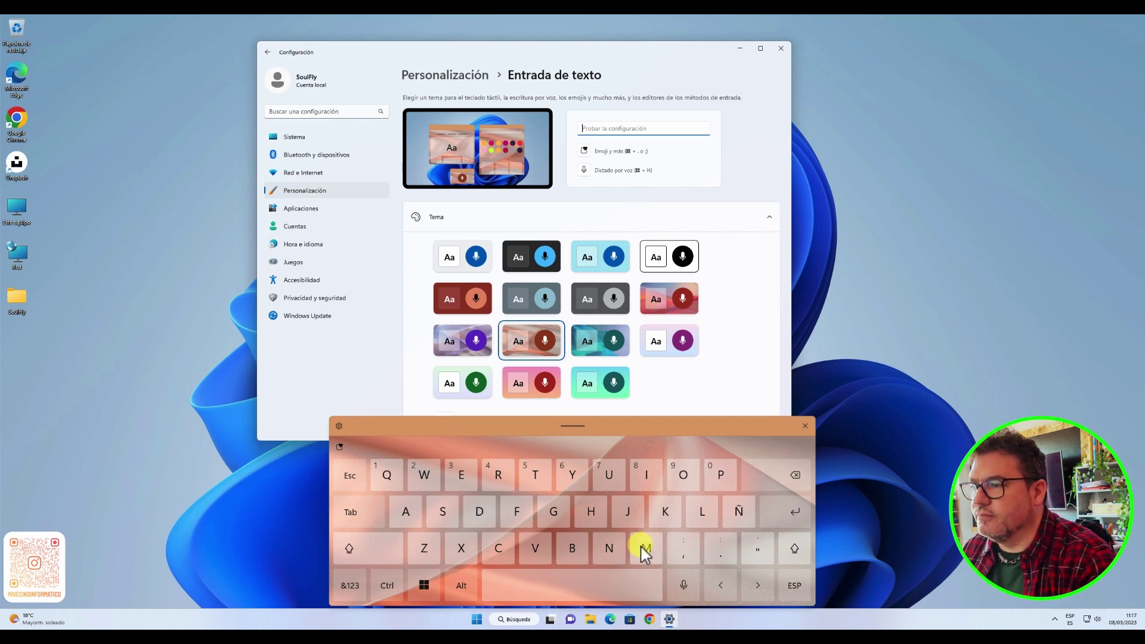
pyautogui.click(495, 543)
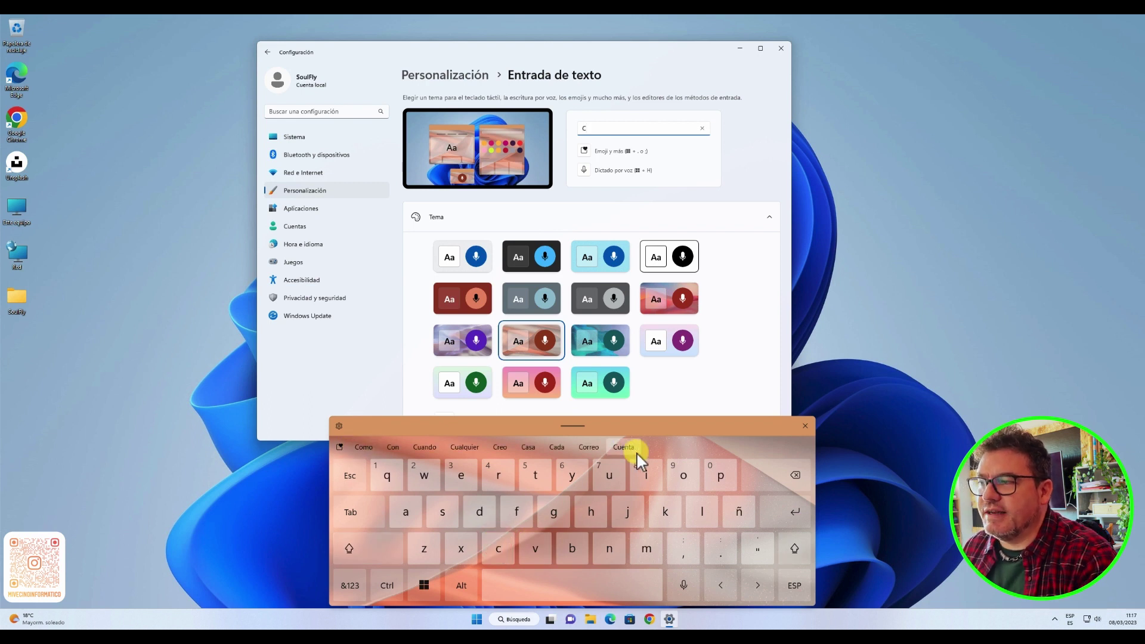
pyautogui.click(414, 512)
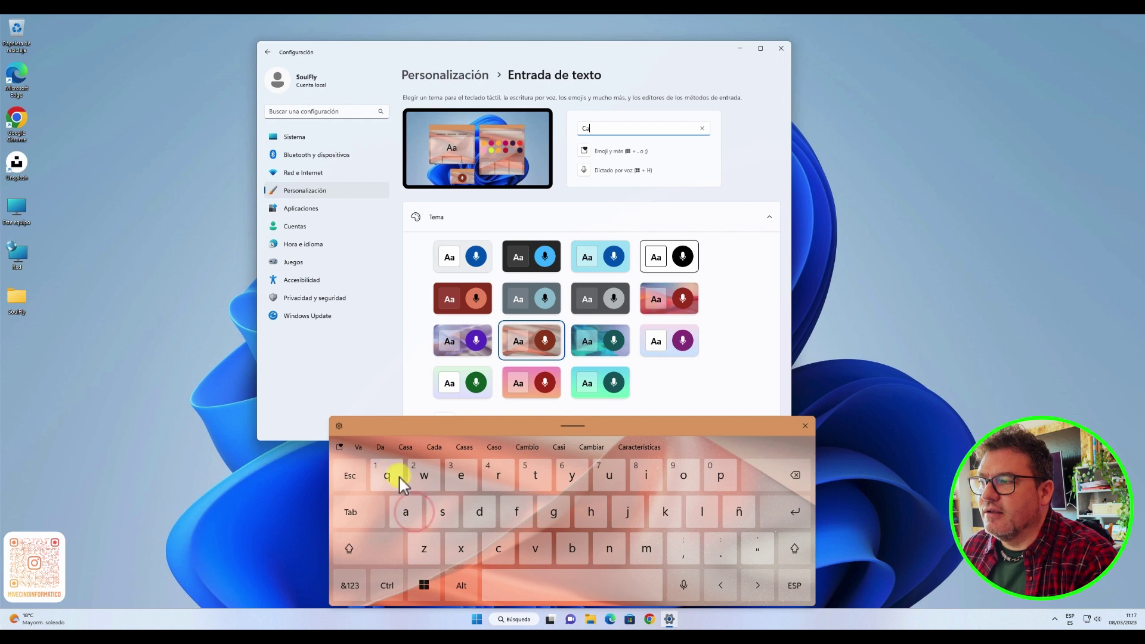
pyautogui.click(402, 447)
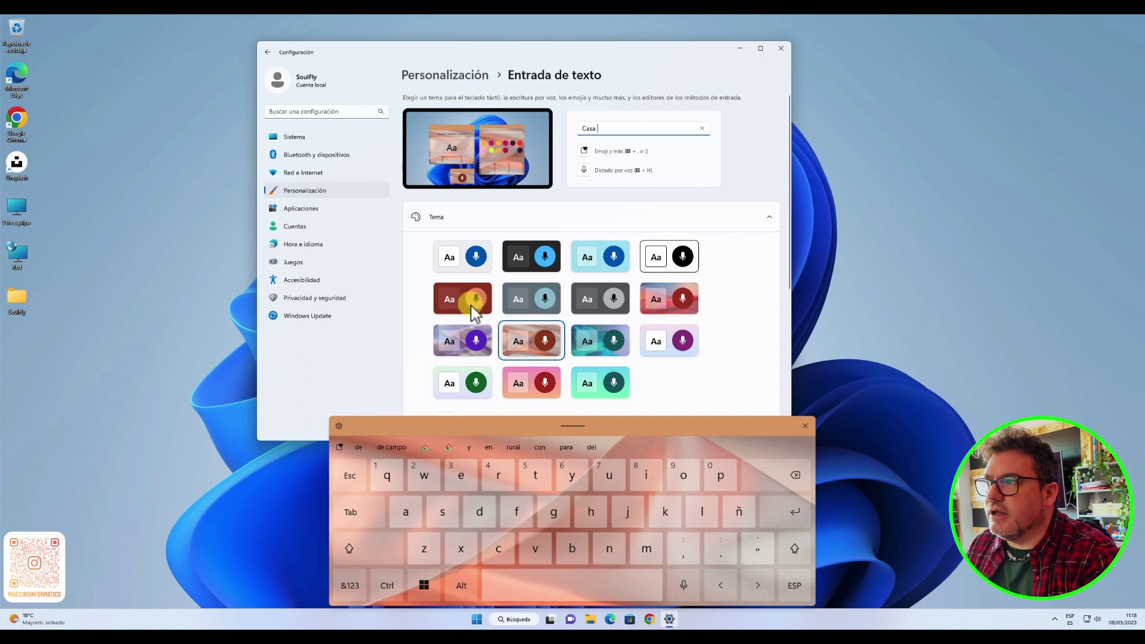
# - Apply the Claro theme to the touch keyboard
pyautogui.click(452, 260)
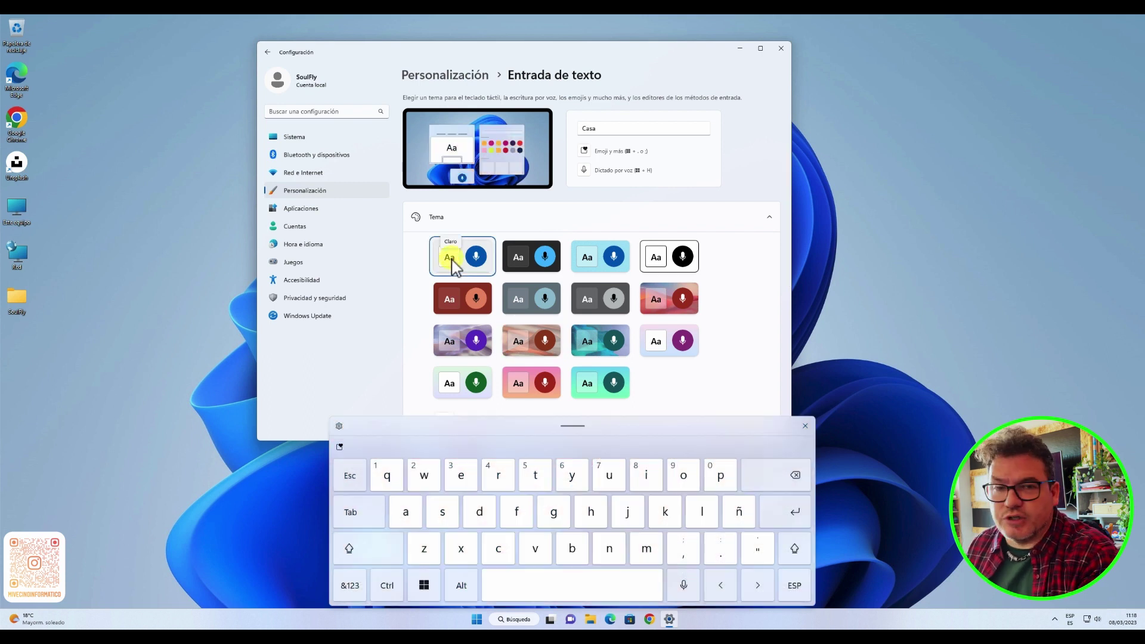
# - Test the touch keyboard's Windows key by opening the Start menu, moving the keyboard aside so the menu stays uncovered
pyautogui.click(425, 585)
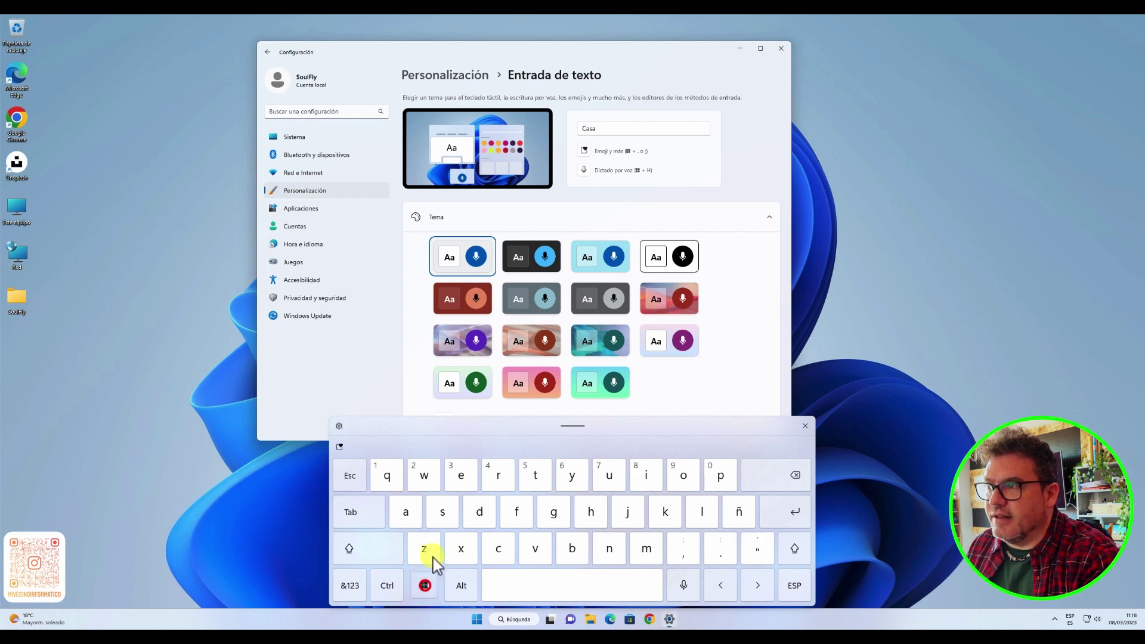
pyautogui.moveTo(416, 431); pyautogui.dragTo(740, 429)
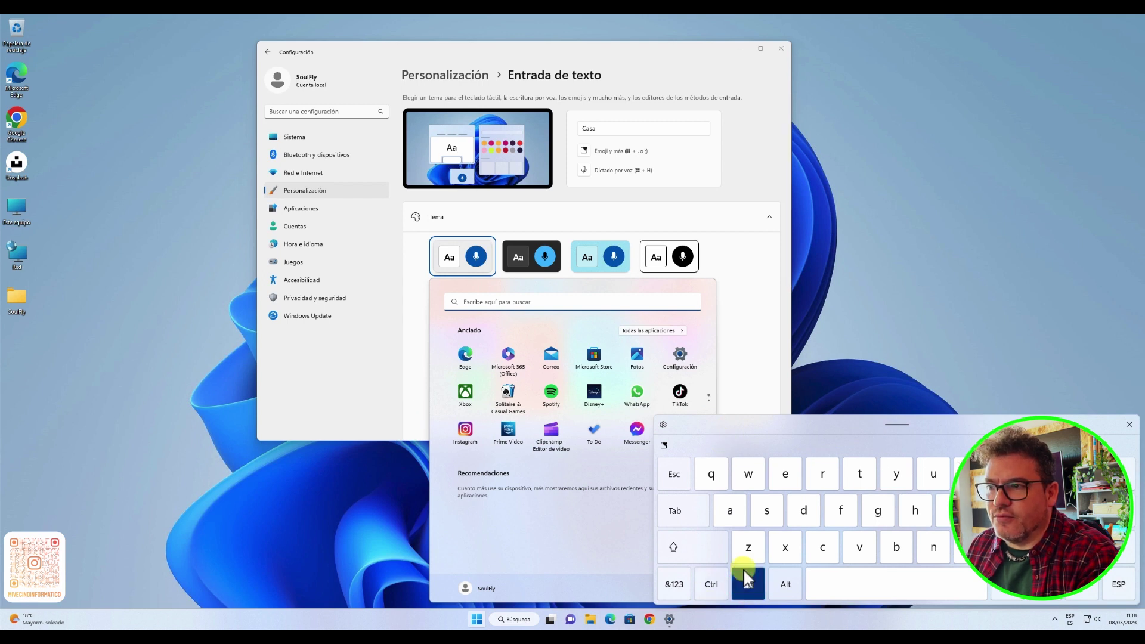
pyautogui.click(745, 388)
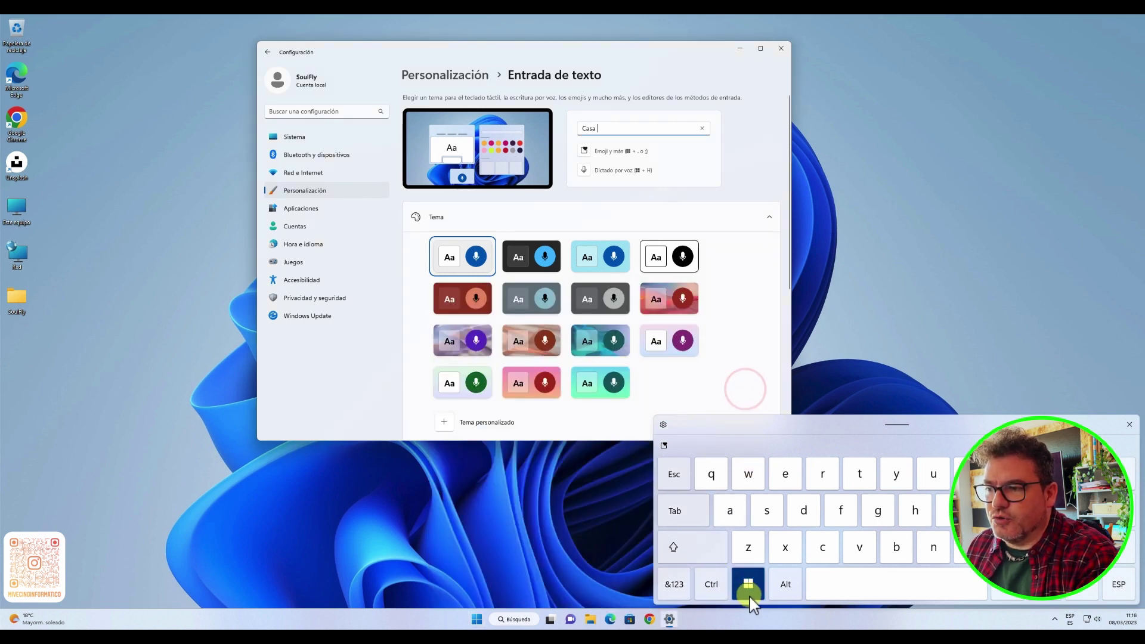
pyautogui.click(713, 588)
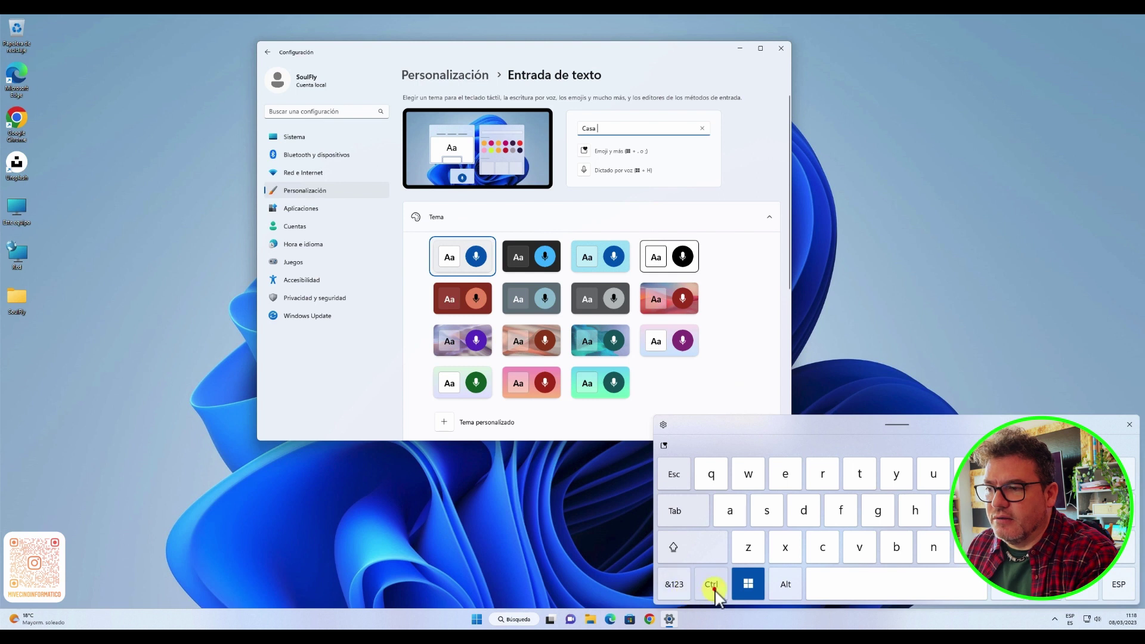
pyautogui.click(745, 588)
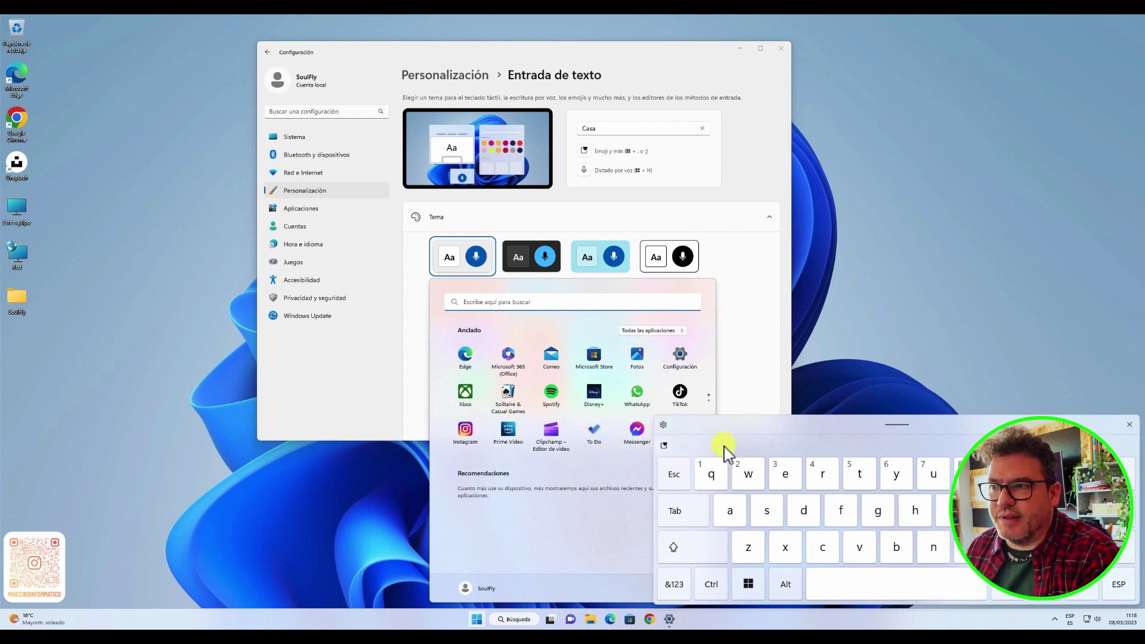
# - Move the touch keyboard toward the middle of the desktop and close the Start menu
pyautogui.moveTo(740, 431); pyautogui.dragTo(593, 422)
pyautogui.click(723, 324)
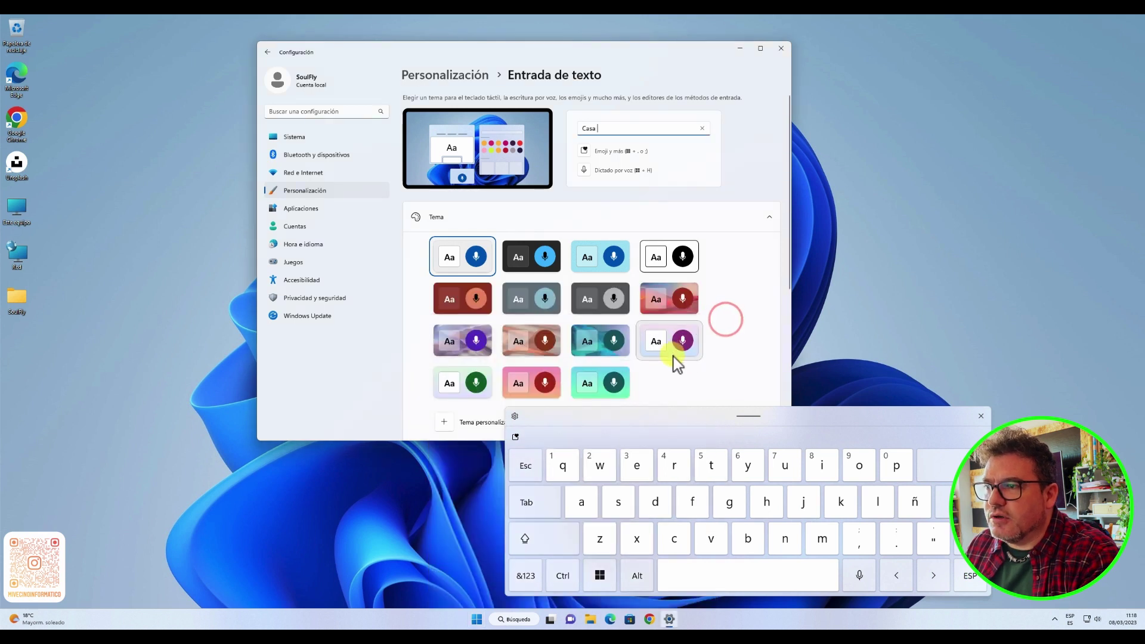
# - Try the touch keyboard at size 200 and without key backgrounds, restoring the middle size and the Mostrar fondo de tecla option
pyautogui.scroll(-2, 692, 352)
pyautogui.scroll(-3, 693, 353)
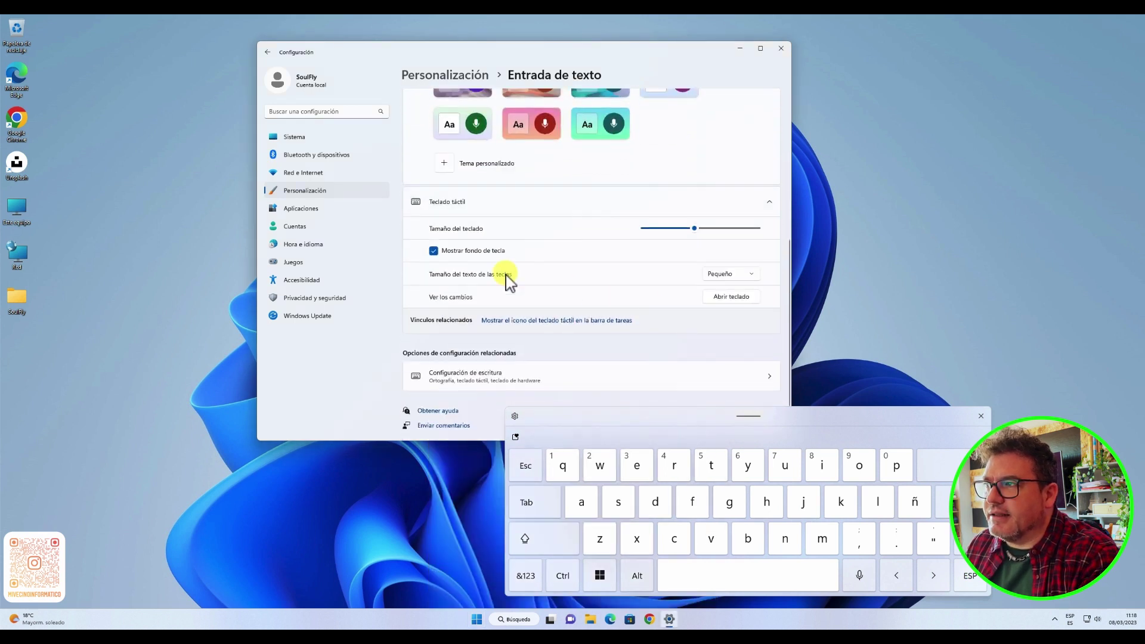
pyautogui.moveTo(694, 228); pyautogui.dragTo(771, 232)
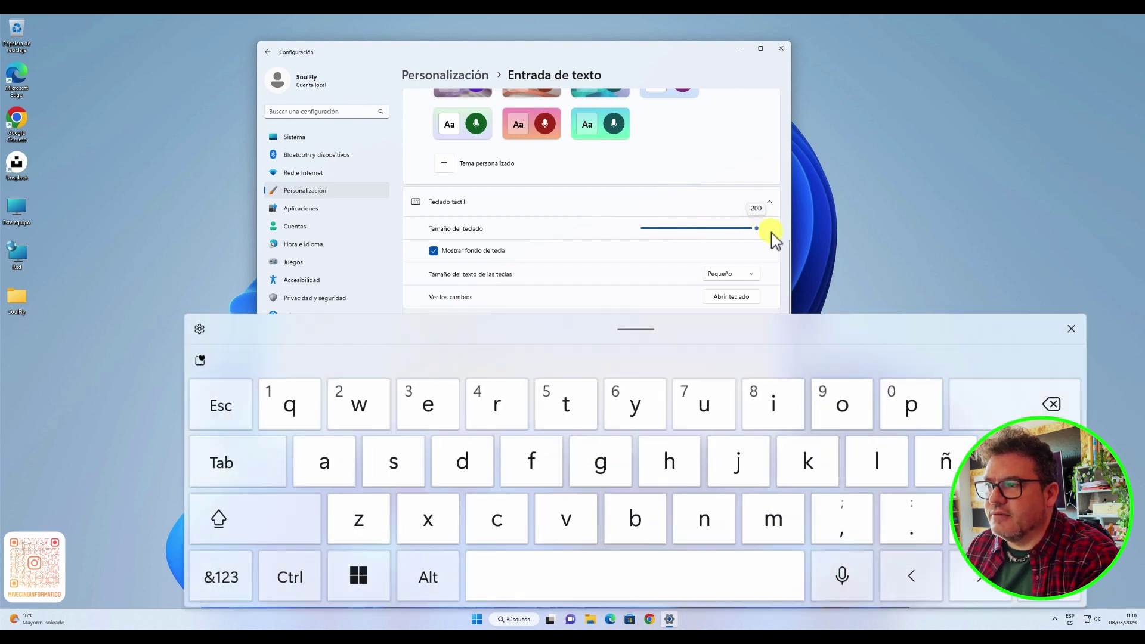
pyautogui.moveTo(766, 233); pyautogui.dragTo(694, 230)
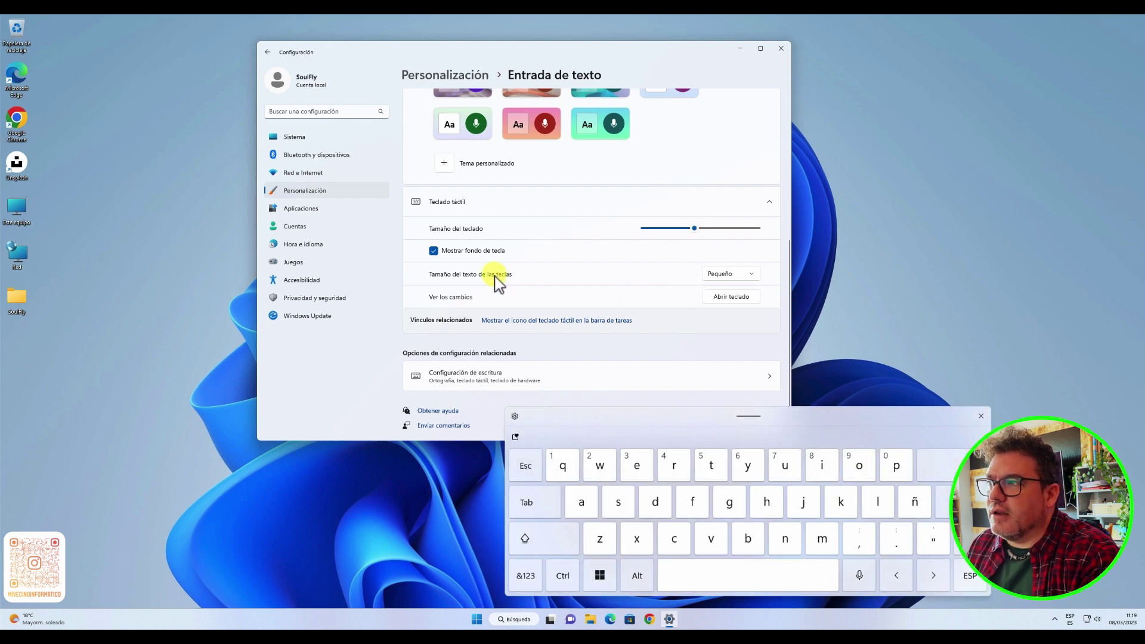
pyautogui.click(434, 251)
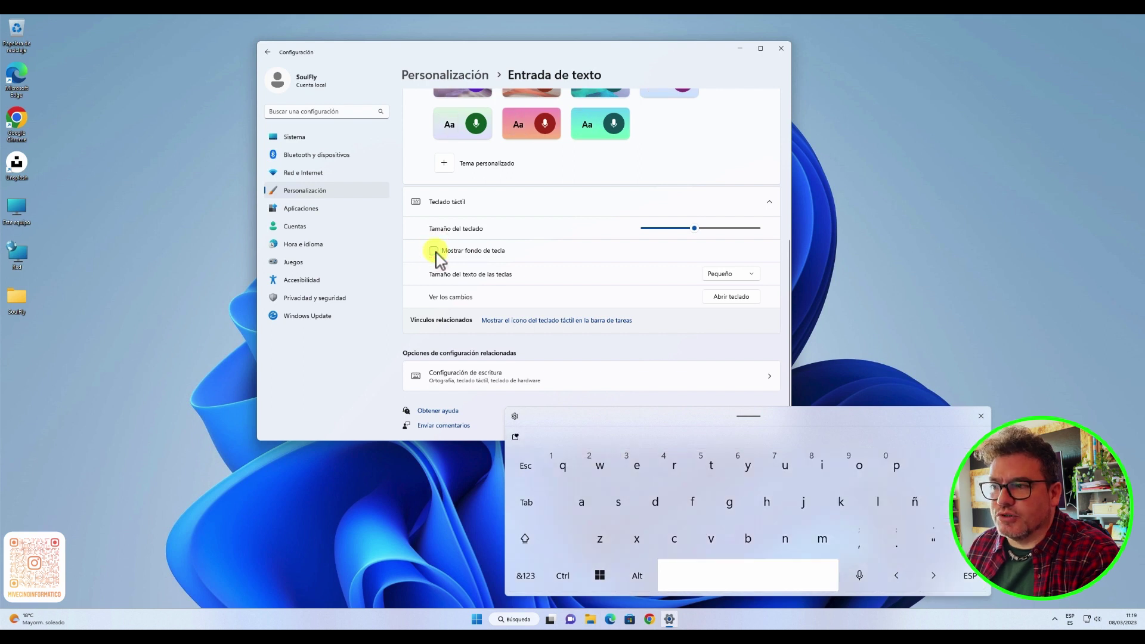
pyautogui.click(435, 251)
# - Try the Grande and medium text sizes on the touch keyboard's keys, returning the text size to Pequeño
pyautogui.click(710, 275)
pyautogui.click(713, 307)
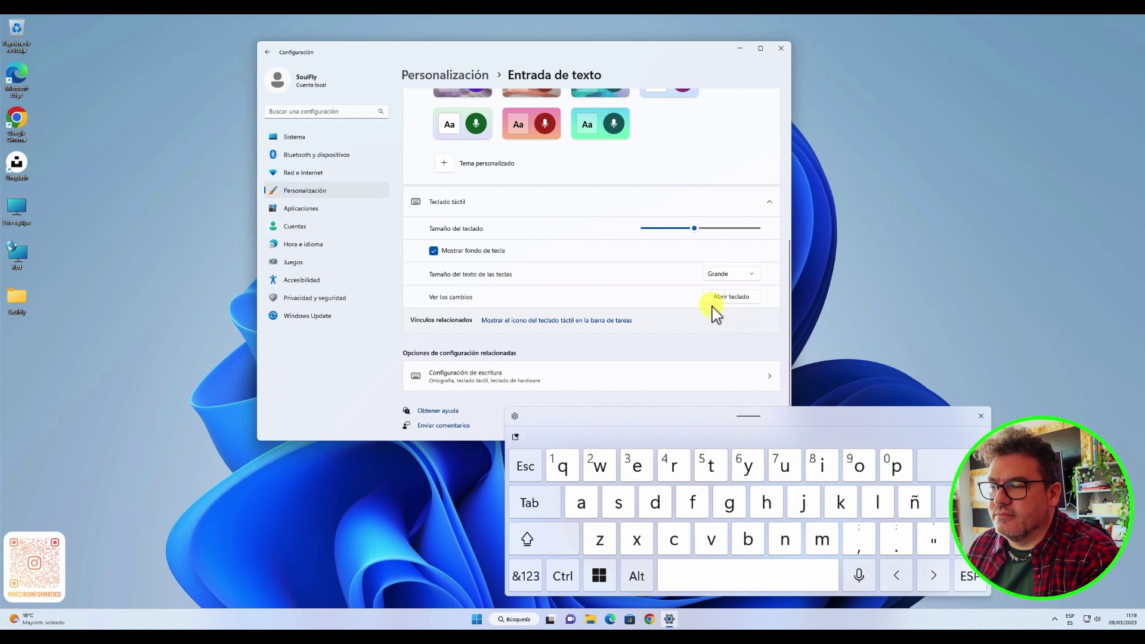
pyautogui.click(713, 276)
pyautogui.click(718, 259)
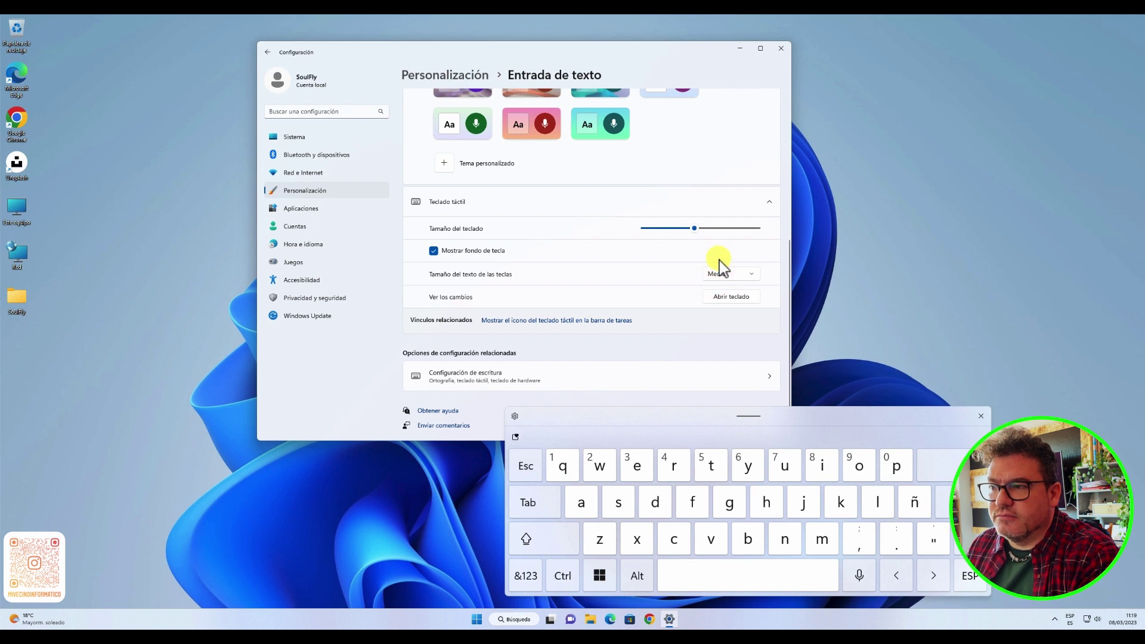
pyautogui.click(725, 277)
pyautogui.click(723, 261)
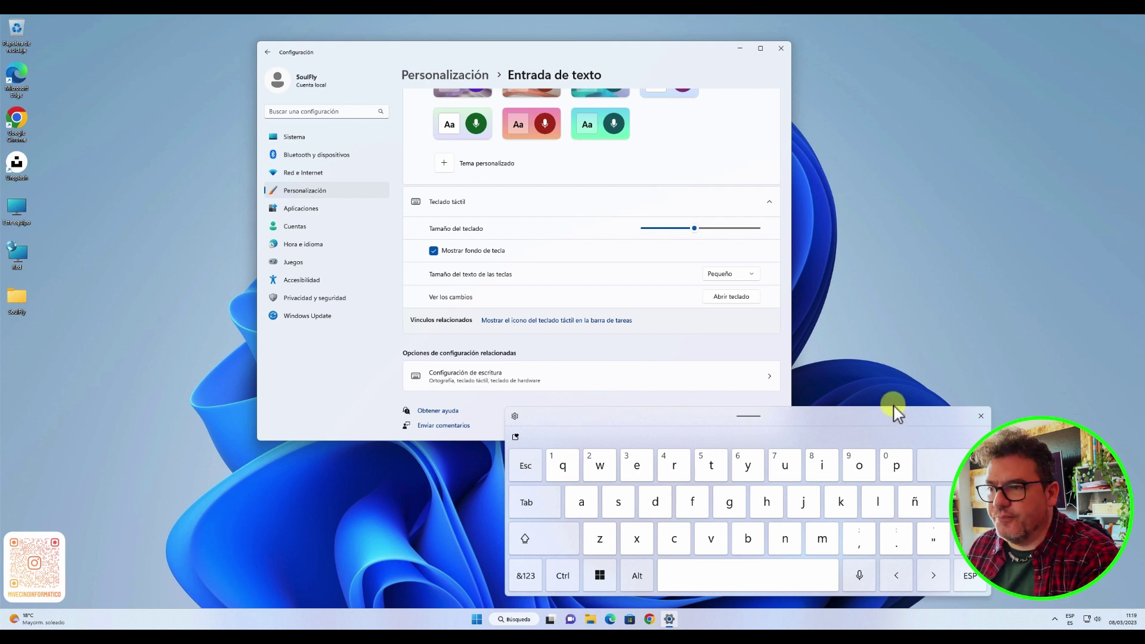
# - Close the touch keyboard and open the Inicio settings under Personalización
pyautogui.click(981, 417)
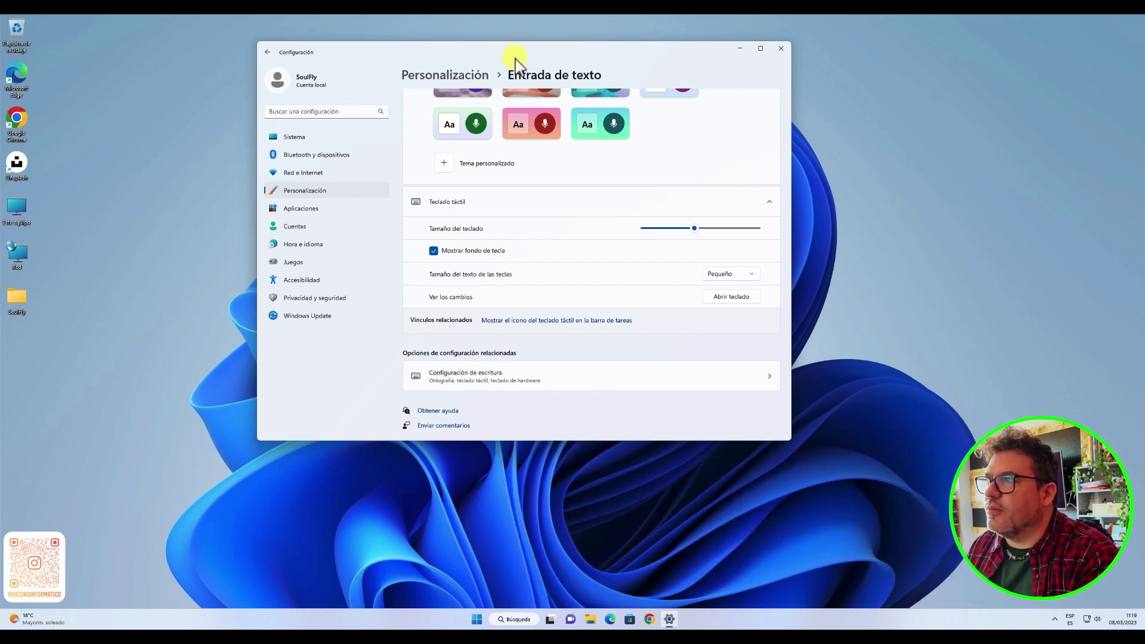
pyautogui.click(466, 77)
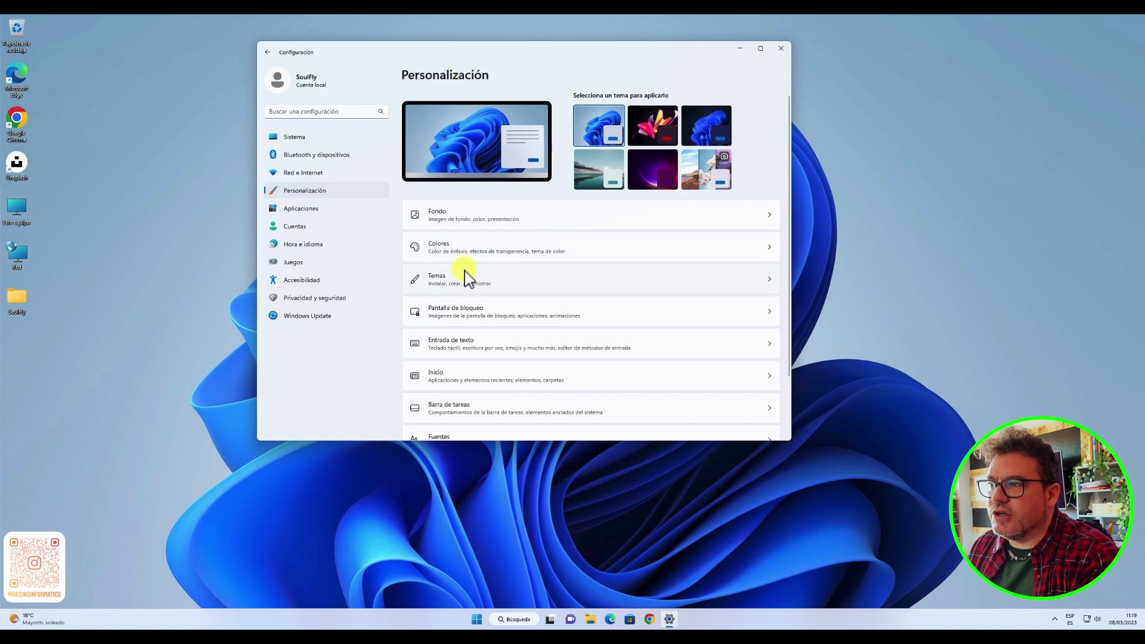
pyautogui.click(523, 387)
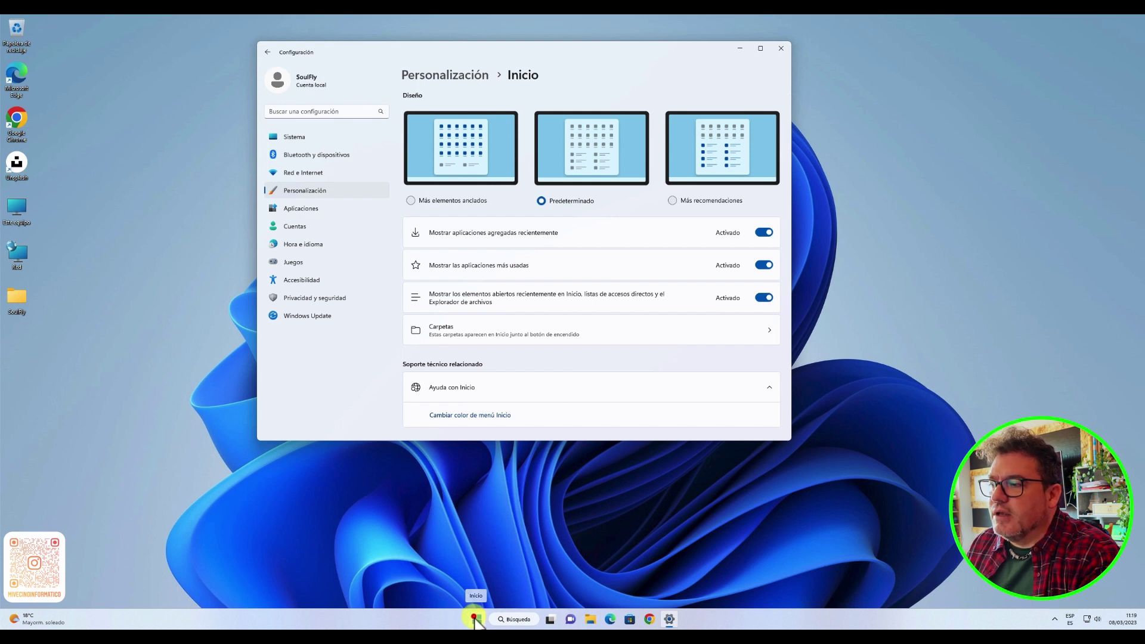
# - Try the Más elementos anclados and Más recomendaciones layouts, comparing each with the default arrangement in the Start menu
pyautogui.click(475, 620)
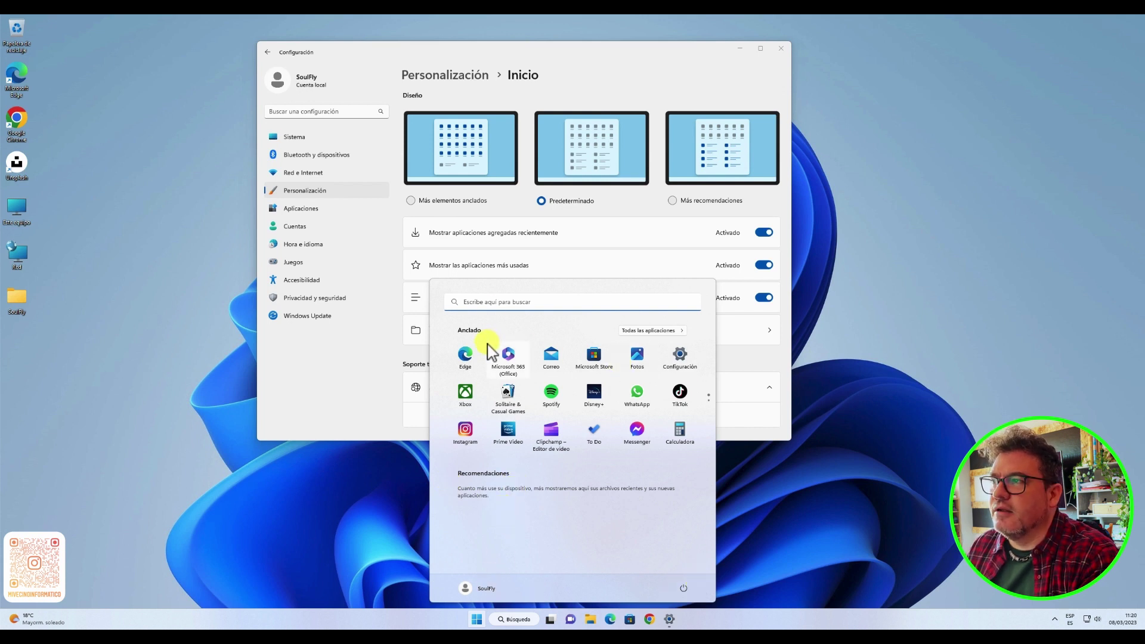
pyautogui.click(411, 201)
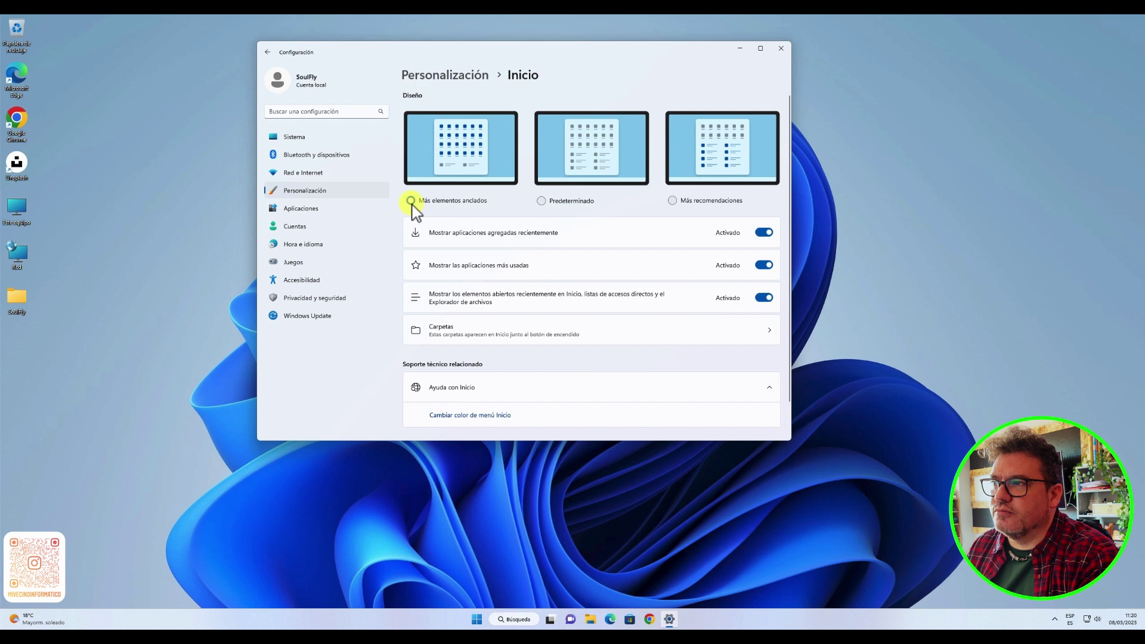
pyautogui.click(476, 619)
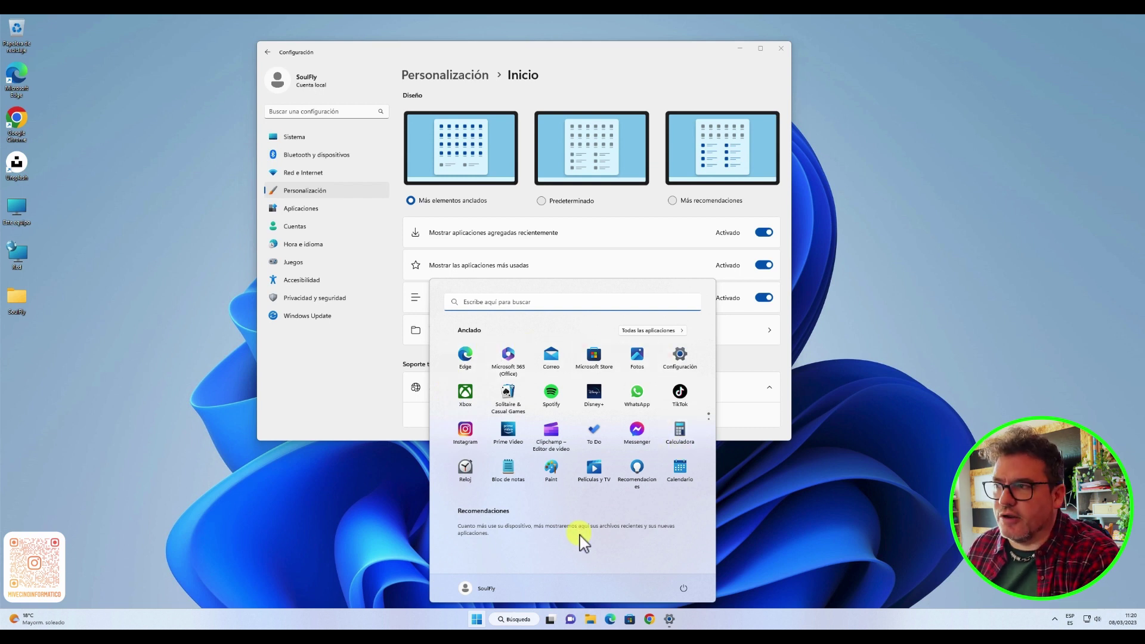
pyautogui.click(672, 201)
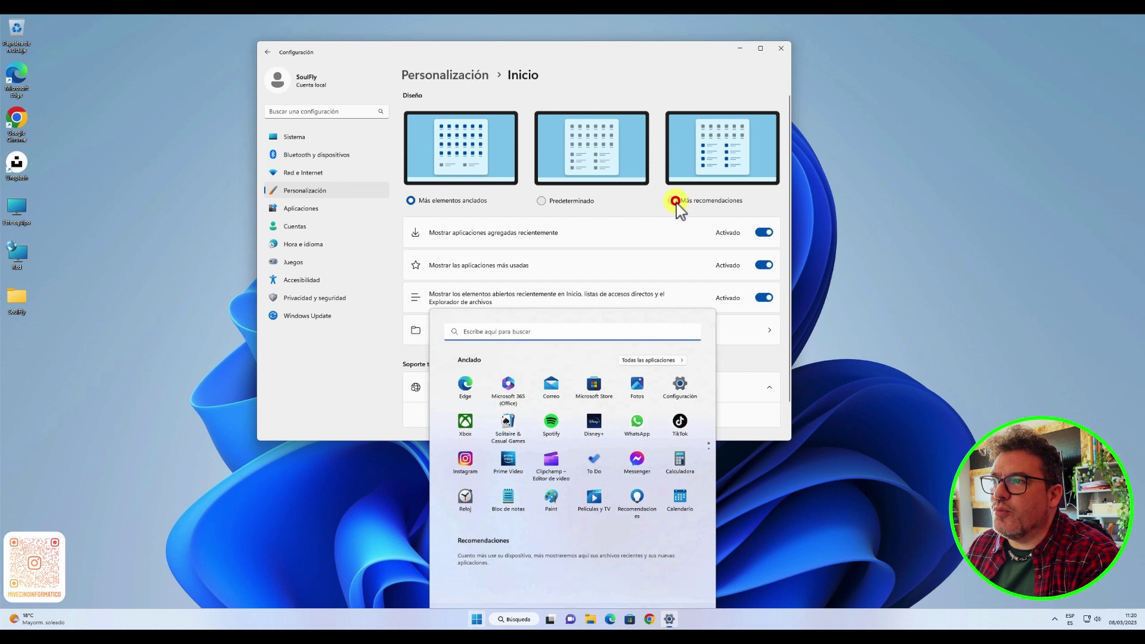
pyautogui.click(475, 620)
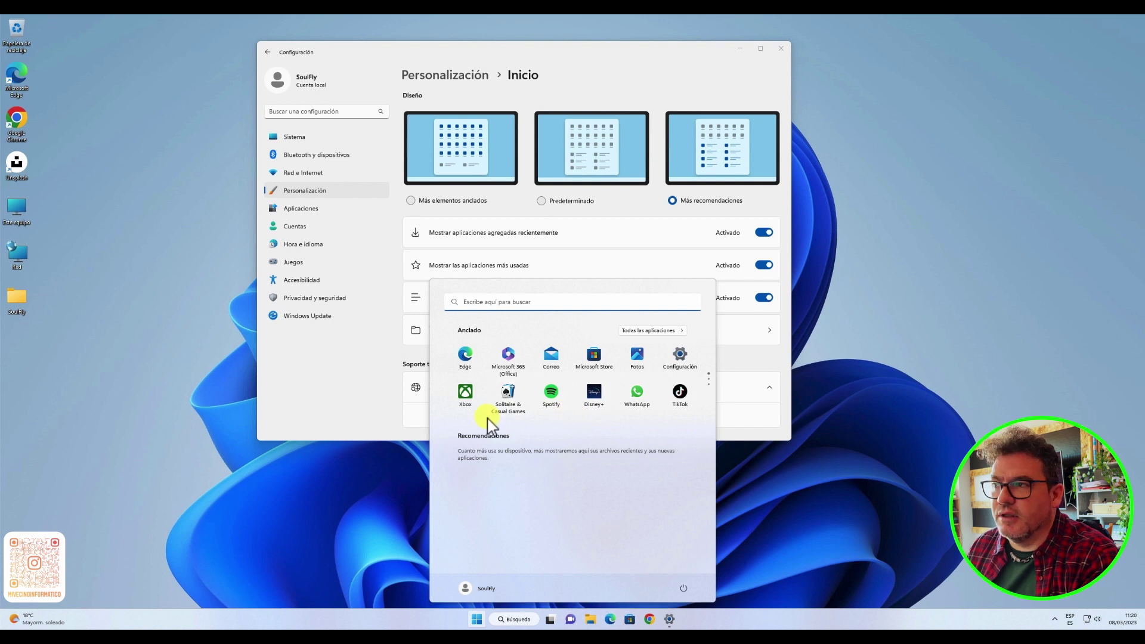
# - Set the Start menu layout to Predeterminado and check the arrangement in the Start menu
pyautogui.click(543, 203)
pyautogui.click(541, 201)
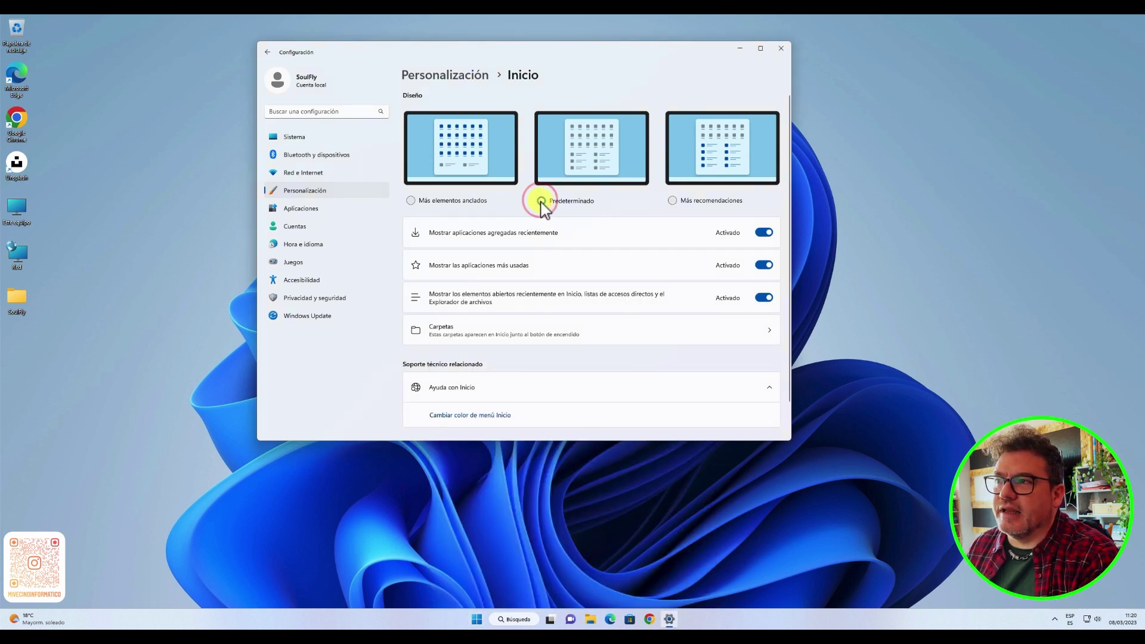
pyautogui.click(475, 620)
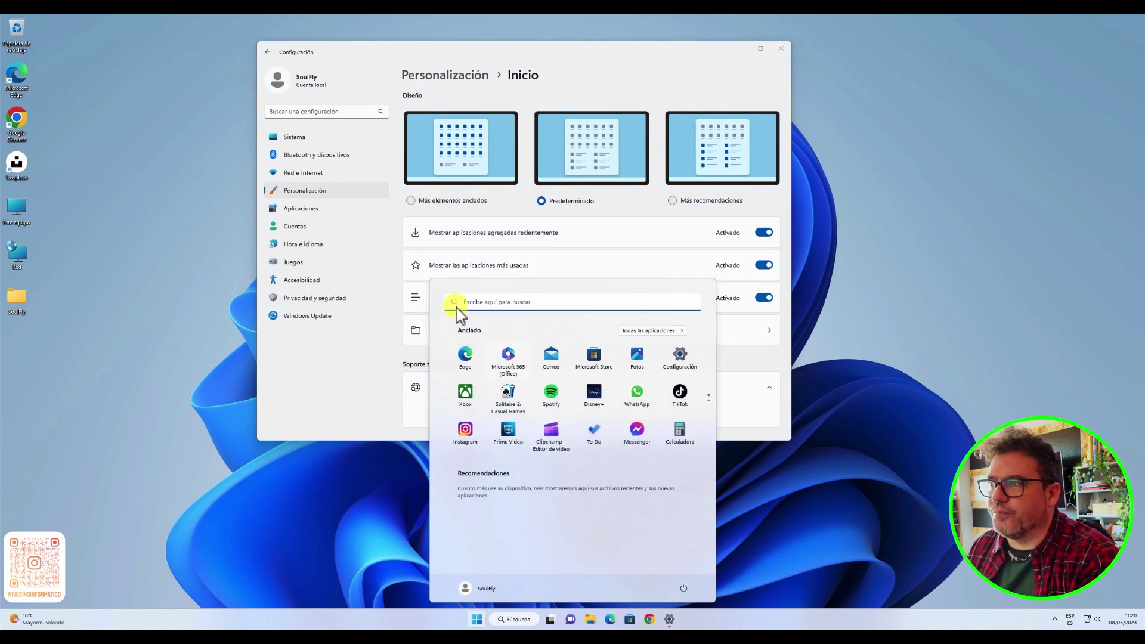
pyautogui.click(454, 219)
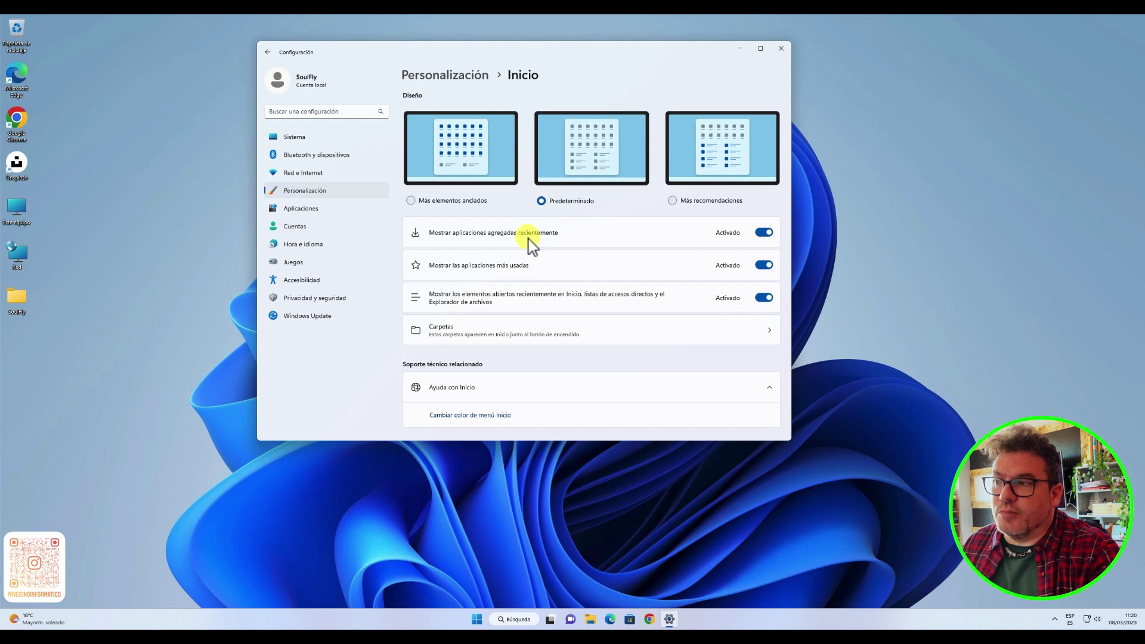
# - Examine the most used apps in the Start menu's full application list, returning to the pinned apps before closing it
pyautogui.click(474, 619)
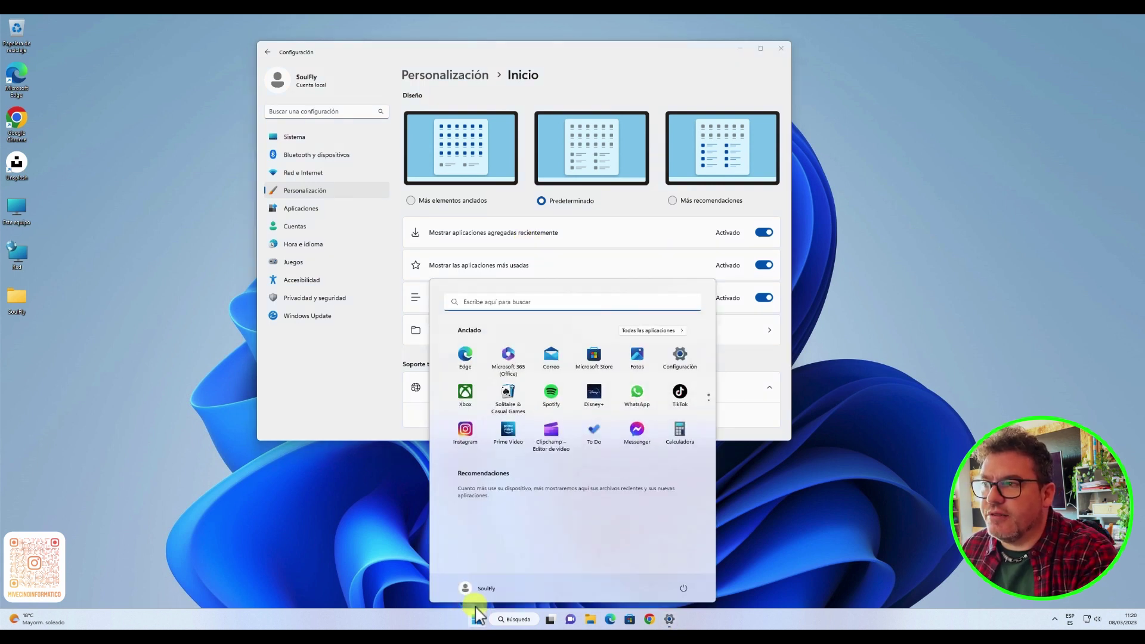
pyautogui.click(656, 331)
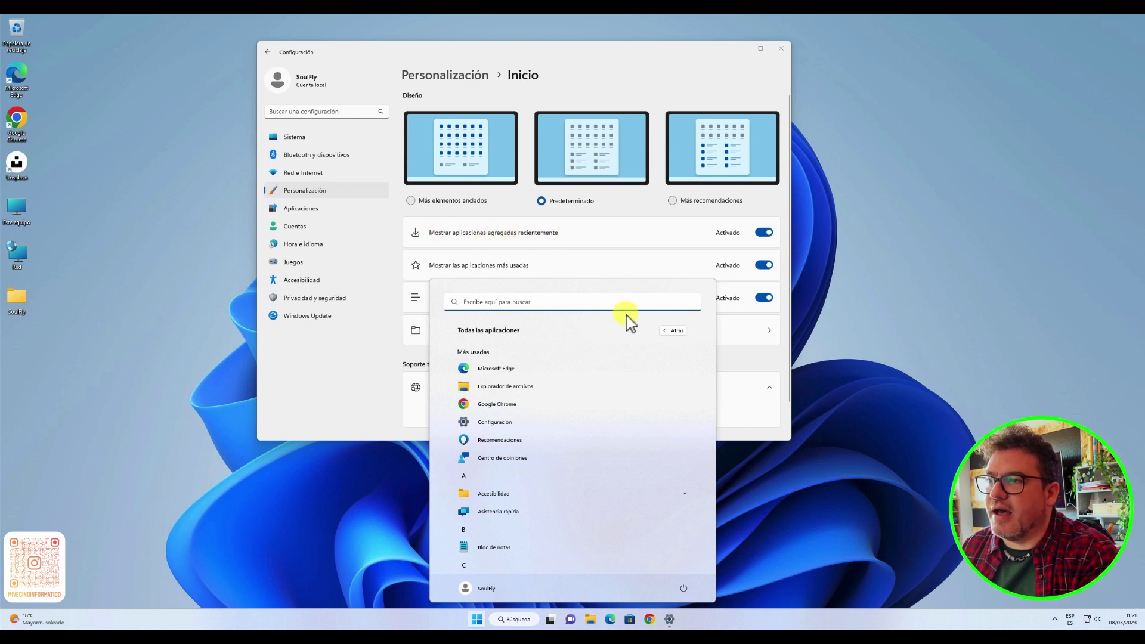
pyautogui.click(672, 331)
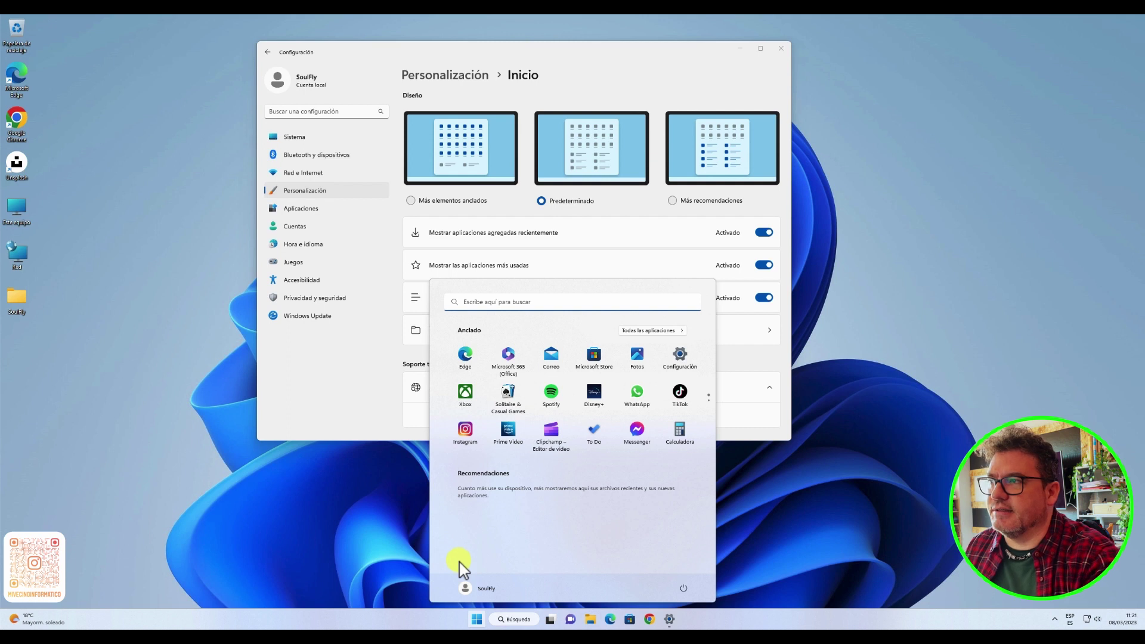
pyautogui.click(346, 418)
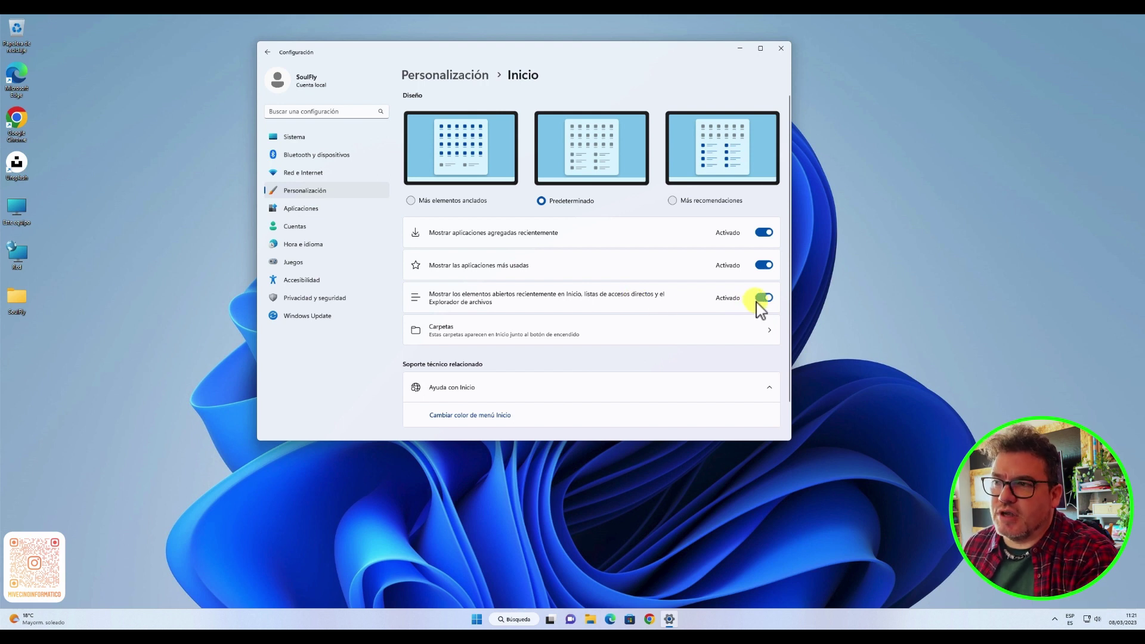
# - Examine the Start menu's recommendations, its pinned Configuración shortcut and the area beside the power button
pyautogui.click(475, 618)
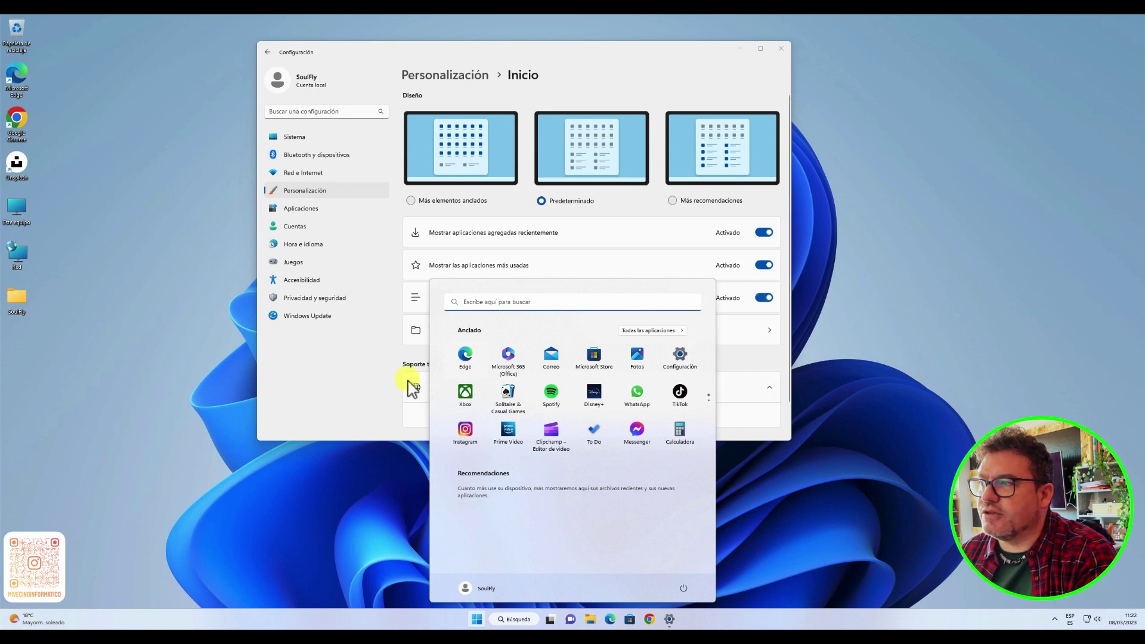
pyautogui.click(374, 392)
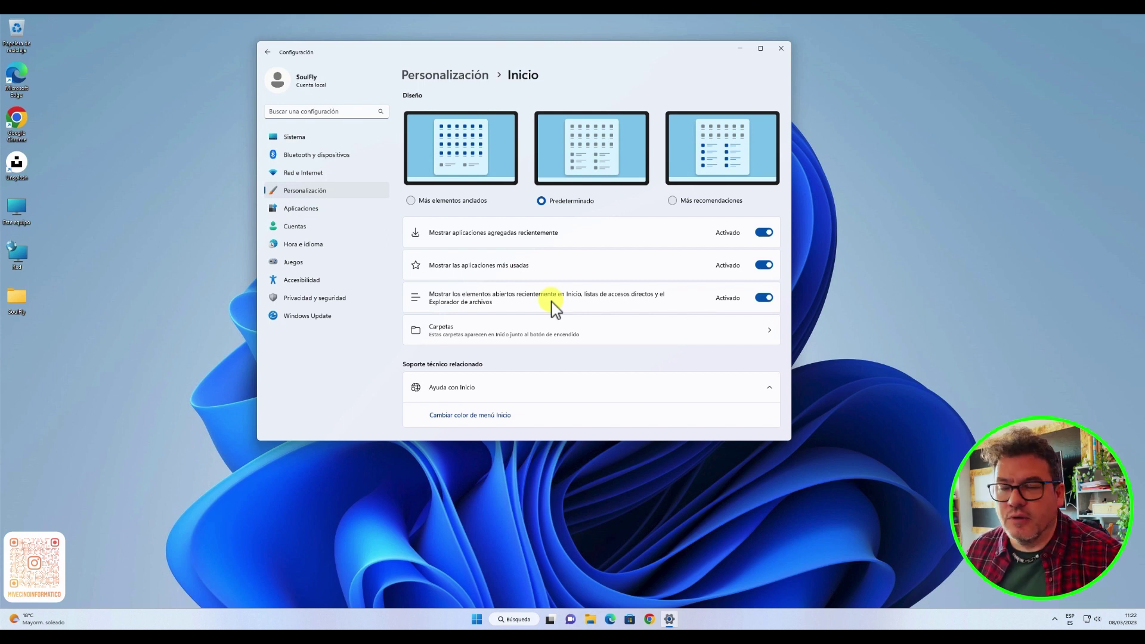
pyautogui.click(475, 619)
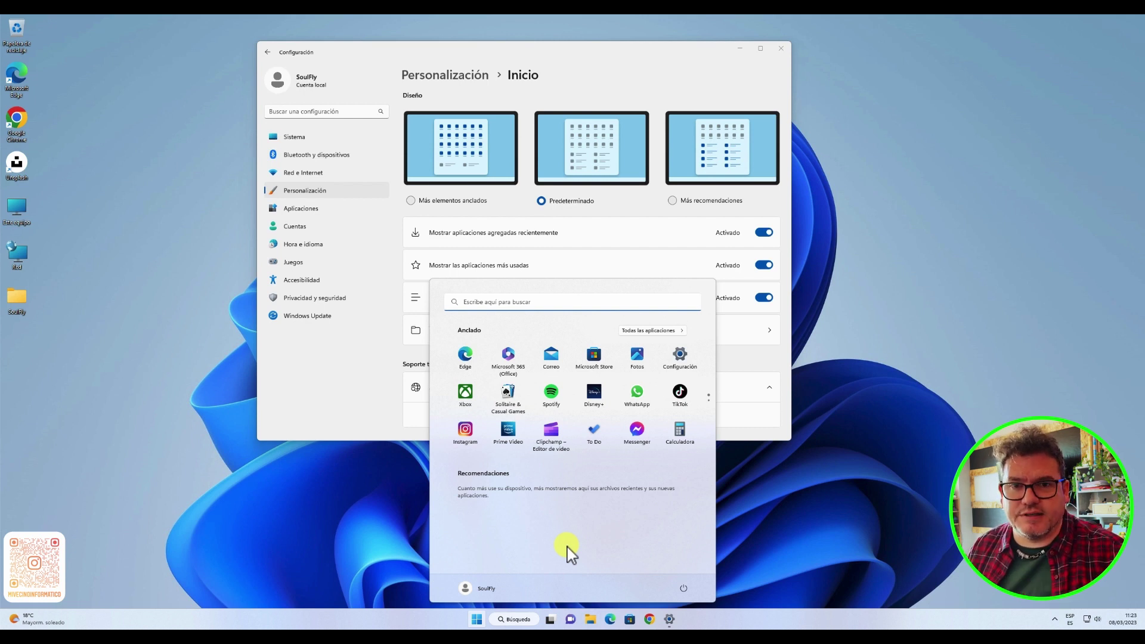
pyautogui.click(679, 364)
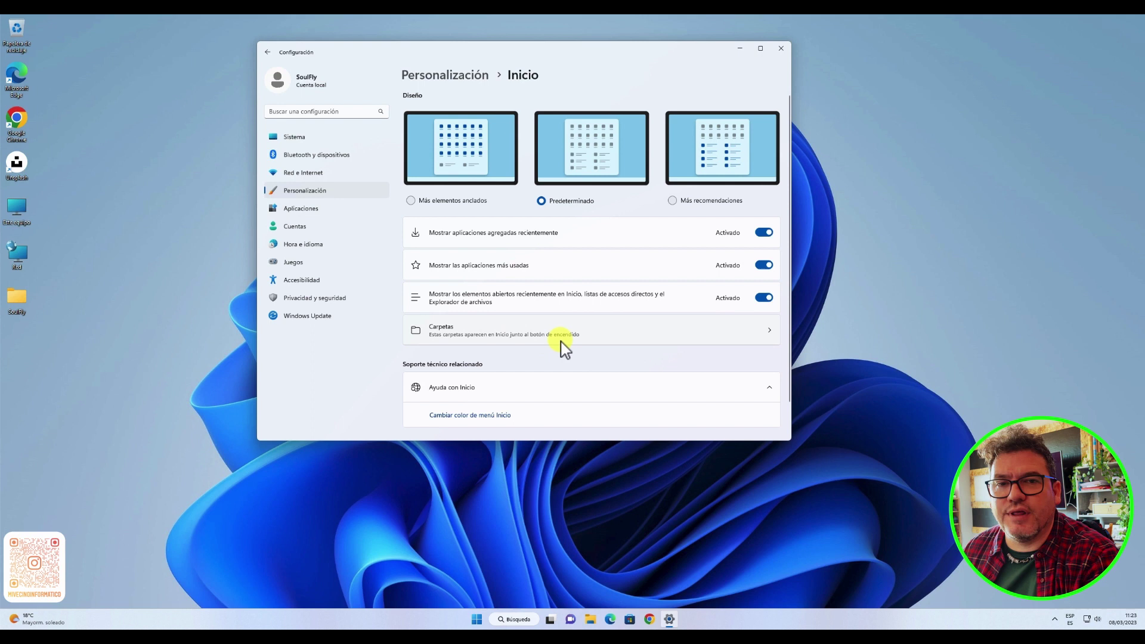
pyautogui.click(476, 618)
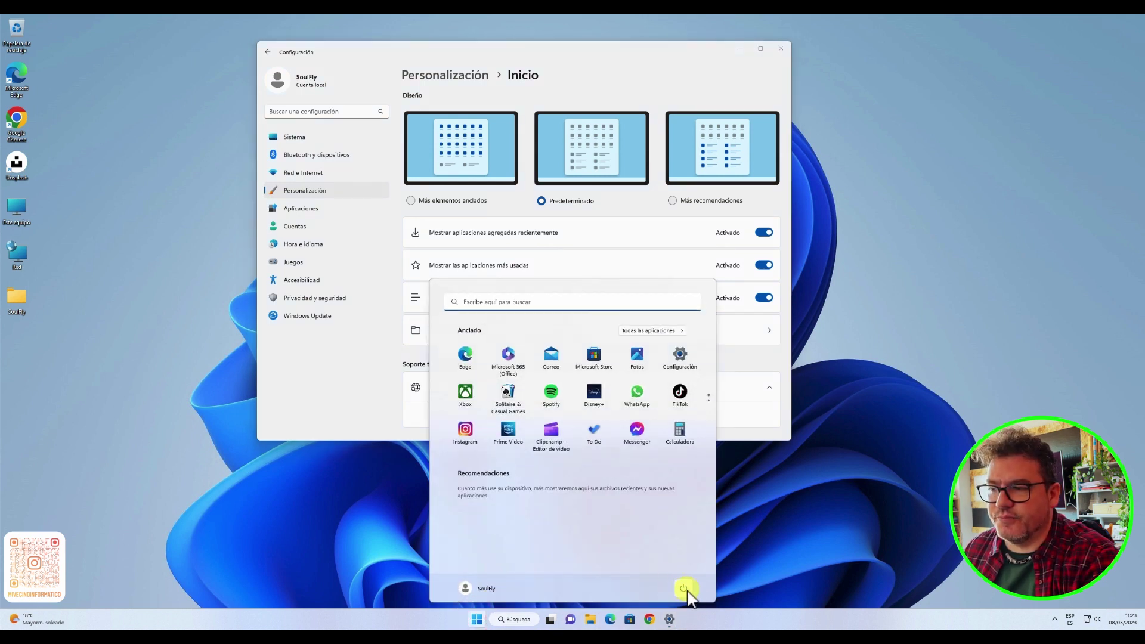
pyautogui.click(395, 376)
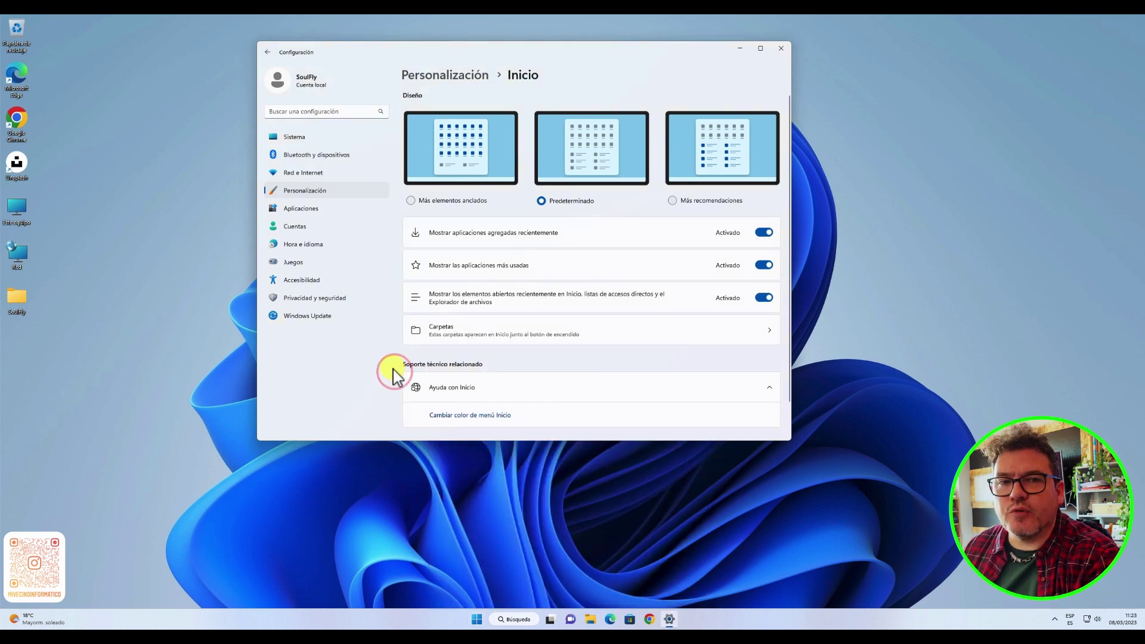
# - Enable Configuración in the Carpetas settings for Inicio and check for its shortcut beside the Start menu's power button
pyautogui.click(433, 337)
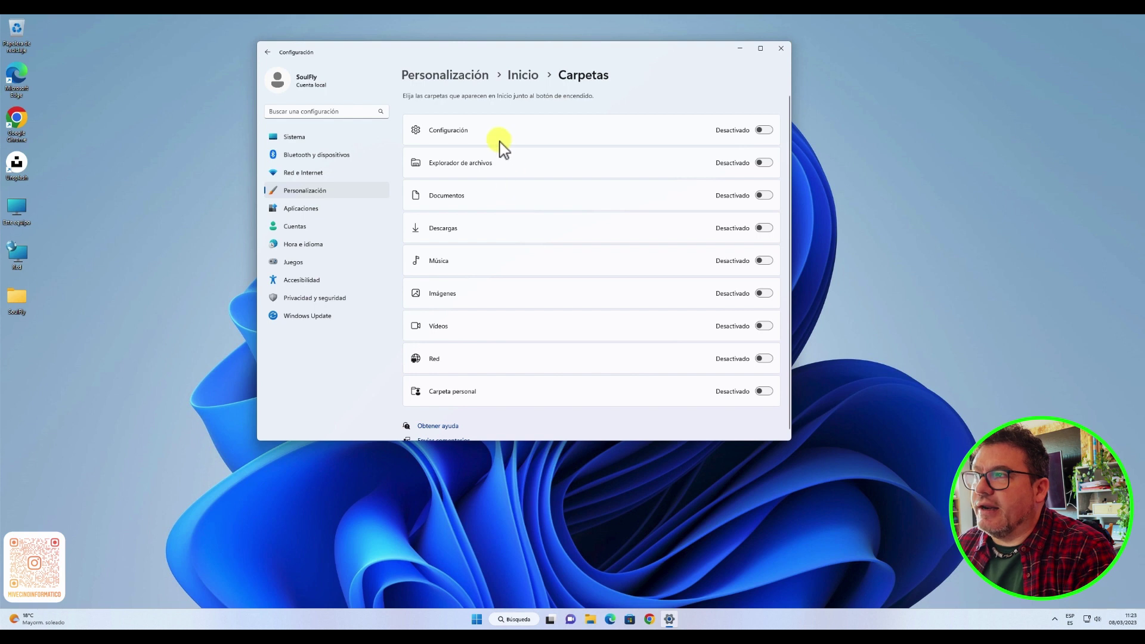
pyautogui.click(764, 130)
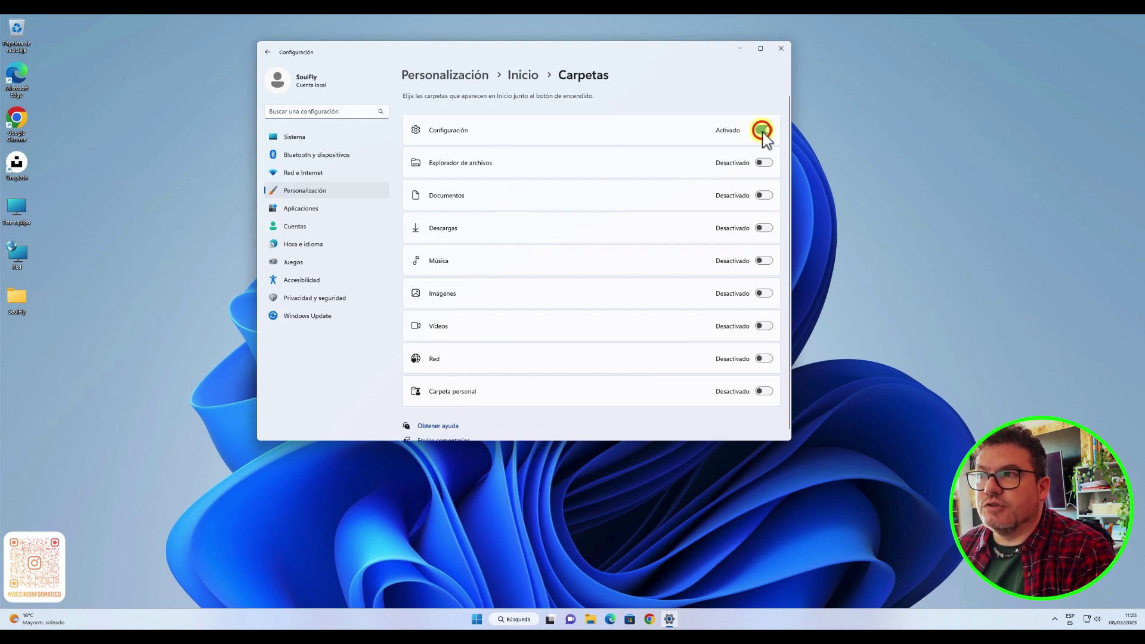
pyautogui.click(476, 619)
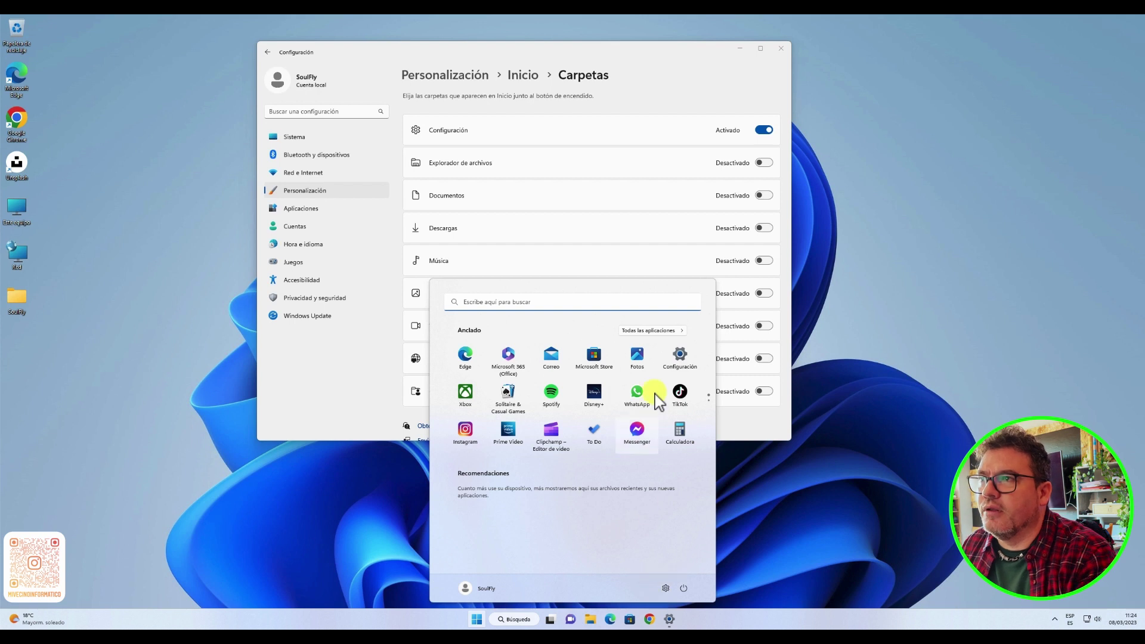
# - Disable the Configuración folder shortcut and check the area beside the Start menu's power button again
pyautogui.click(764, 130)
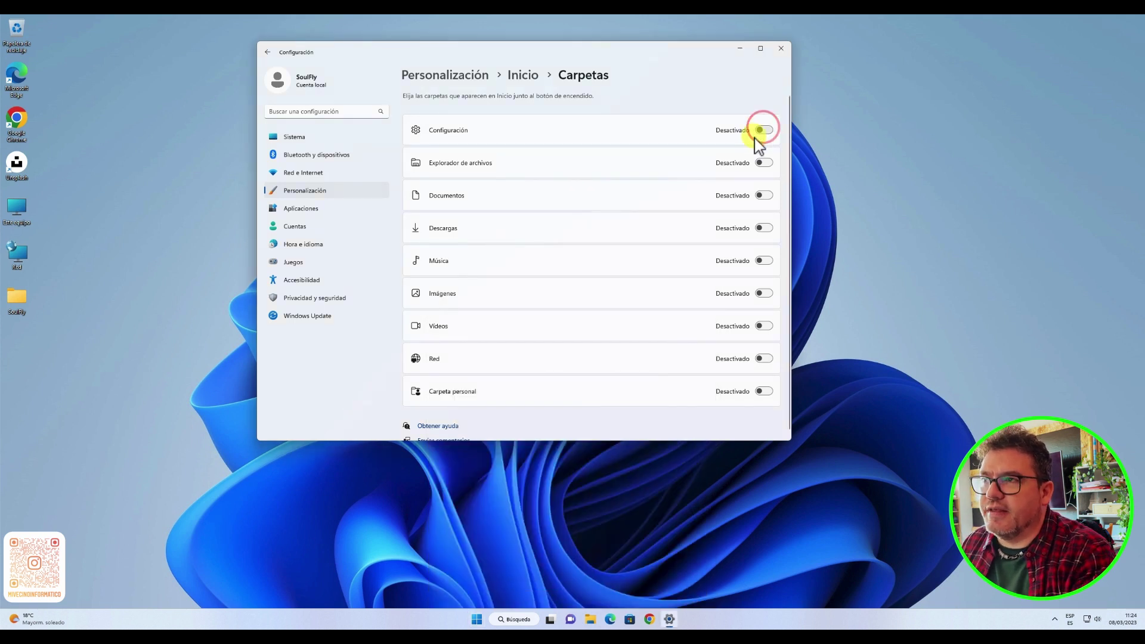
pyautogui.click(471, 622)
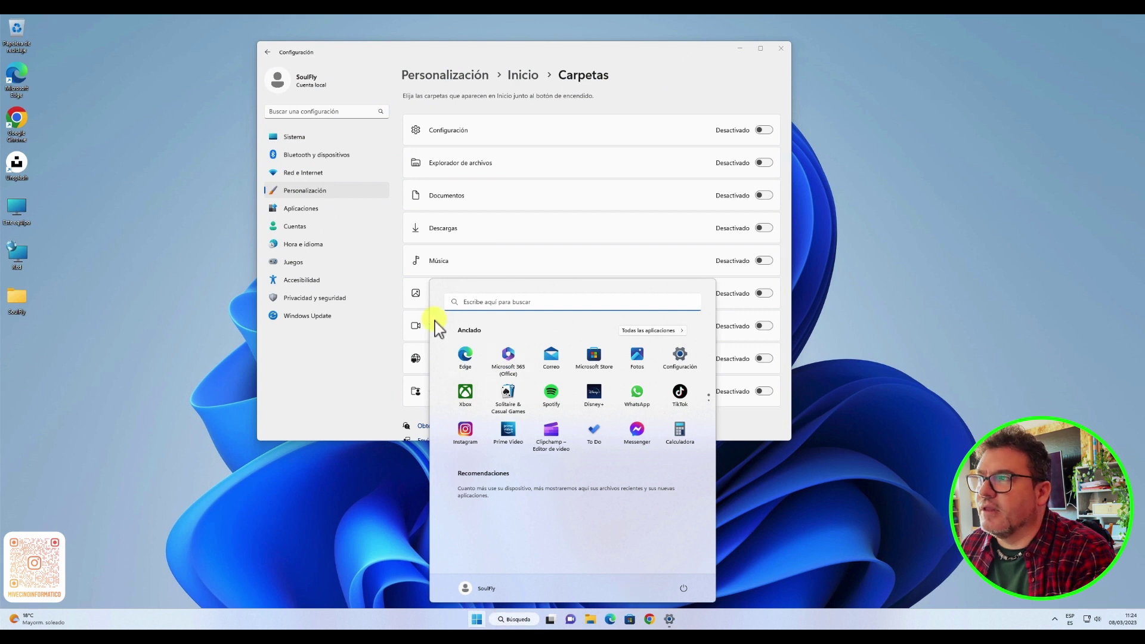
pyautogui.click(360, 374)
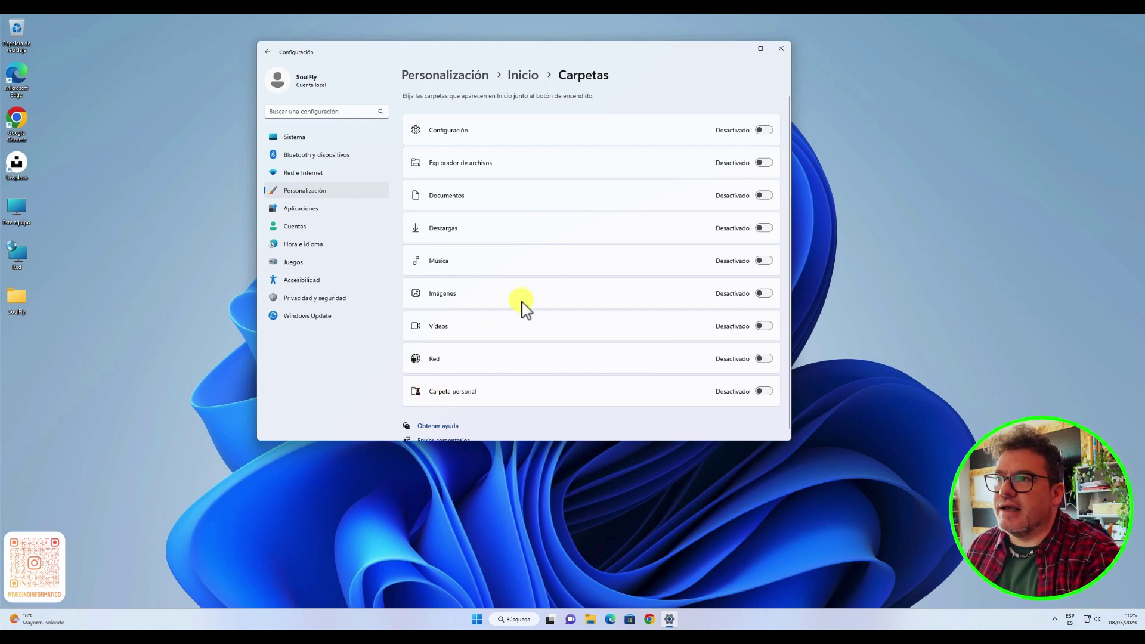
# - Enable Descargas in the Carpetas settings, open the Downloads folder from its Start menu shortcut and close its window
pyautogui.click(762, 227)
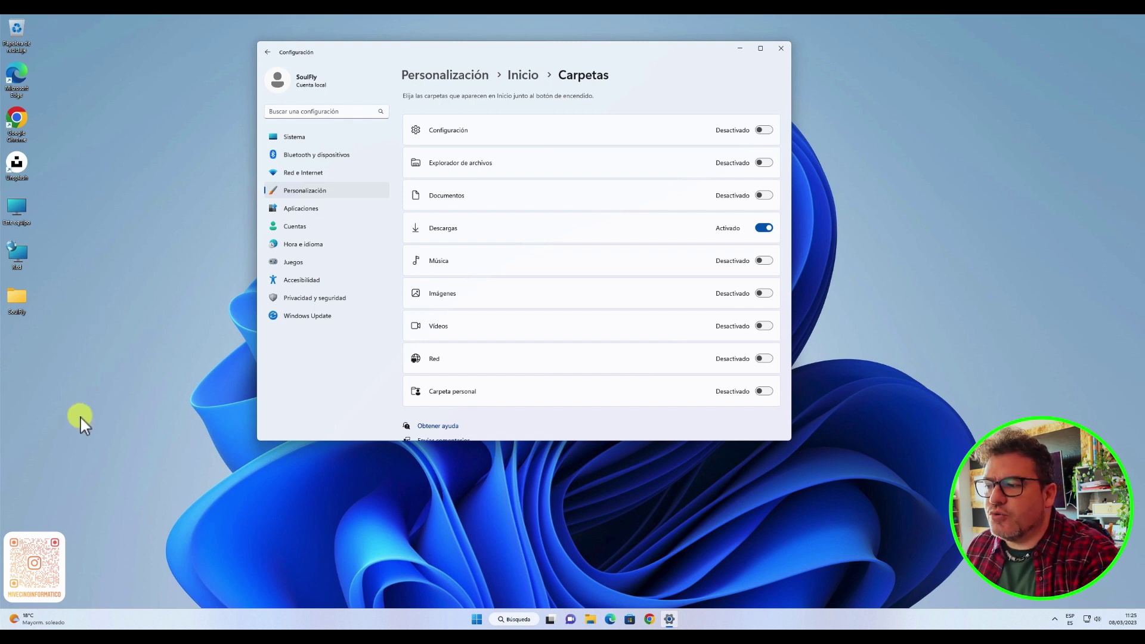
pyautogui.click(476, 619)
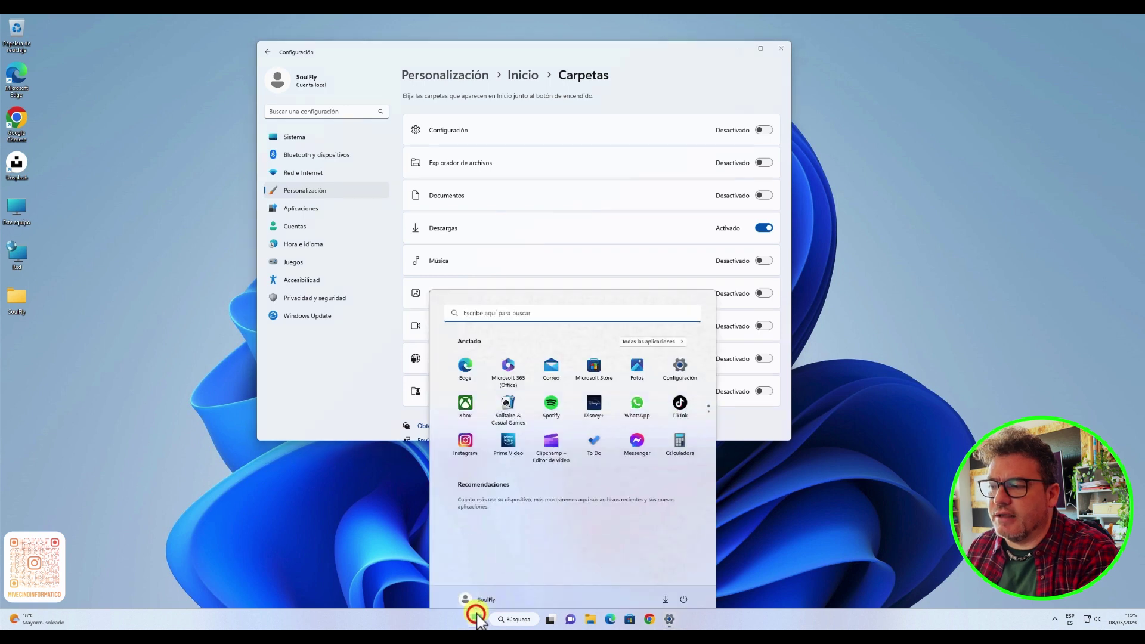
pyautogui.click(665, 589)
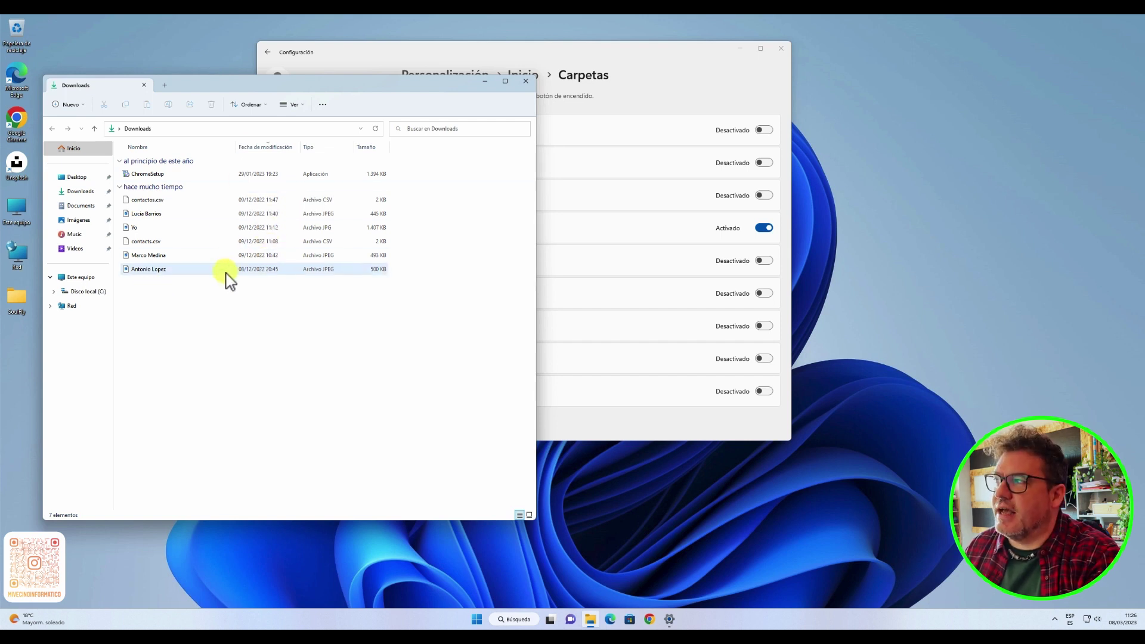
pyautogui.click(525, 82)
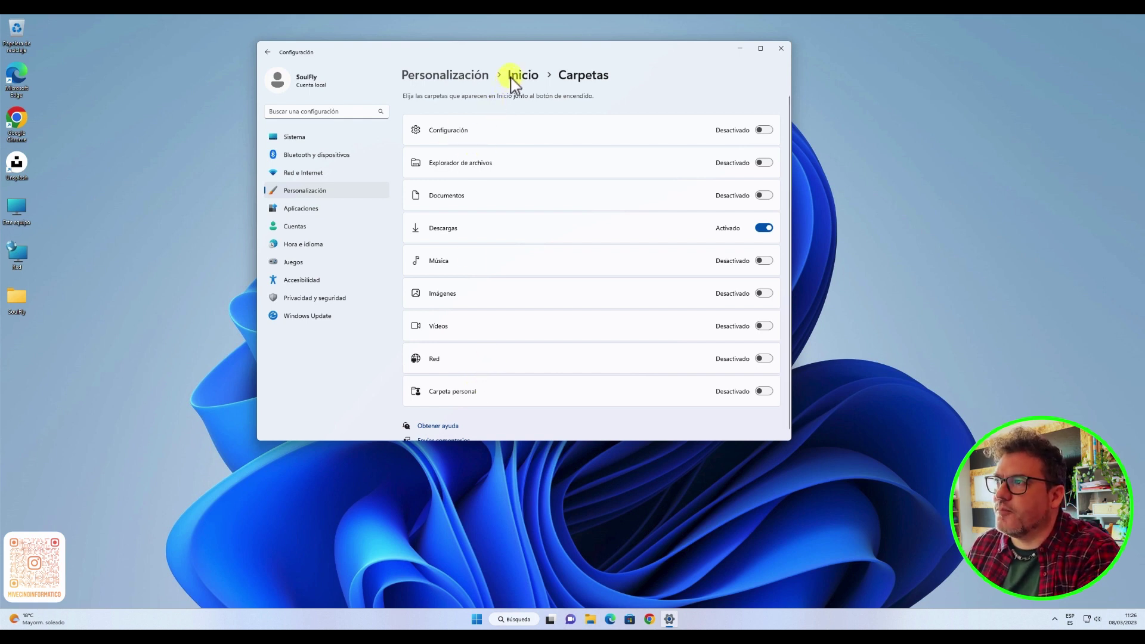
# - Return to the Personalización settings and open the Barra de tareas page
pyautogui.click(475, 77)
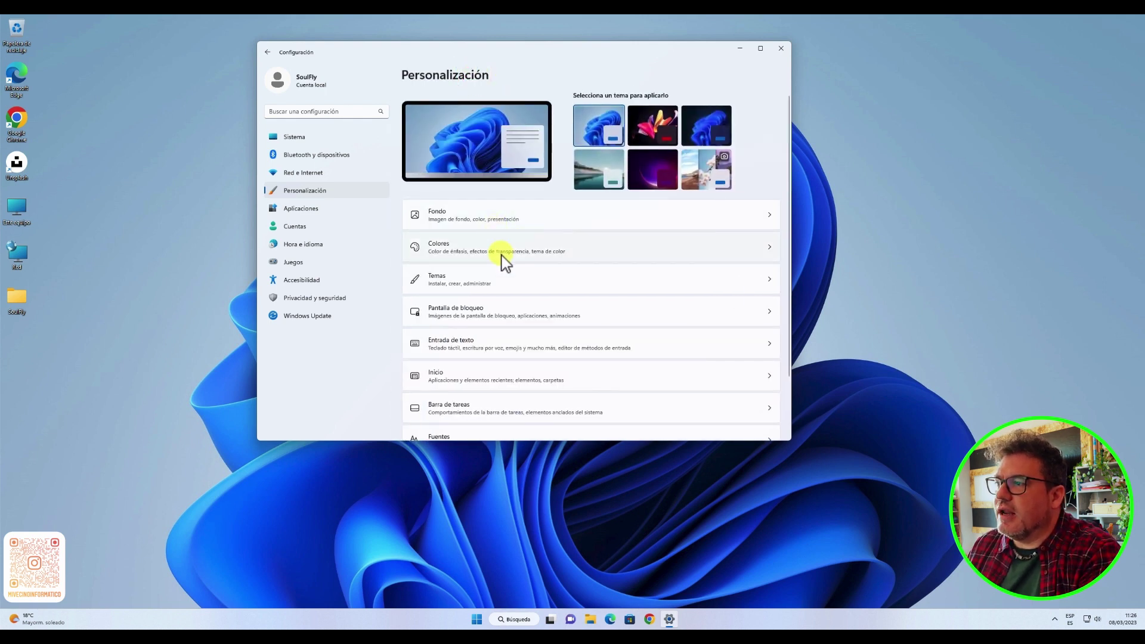
pyautogui.scroll(-2, 503, 263)
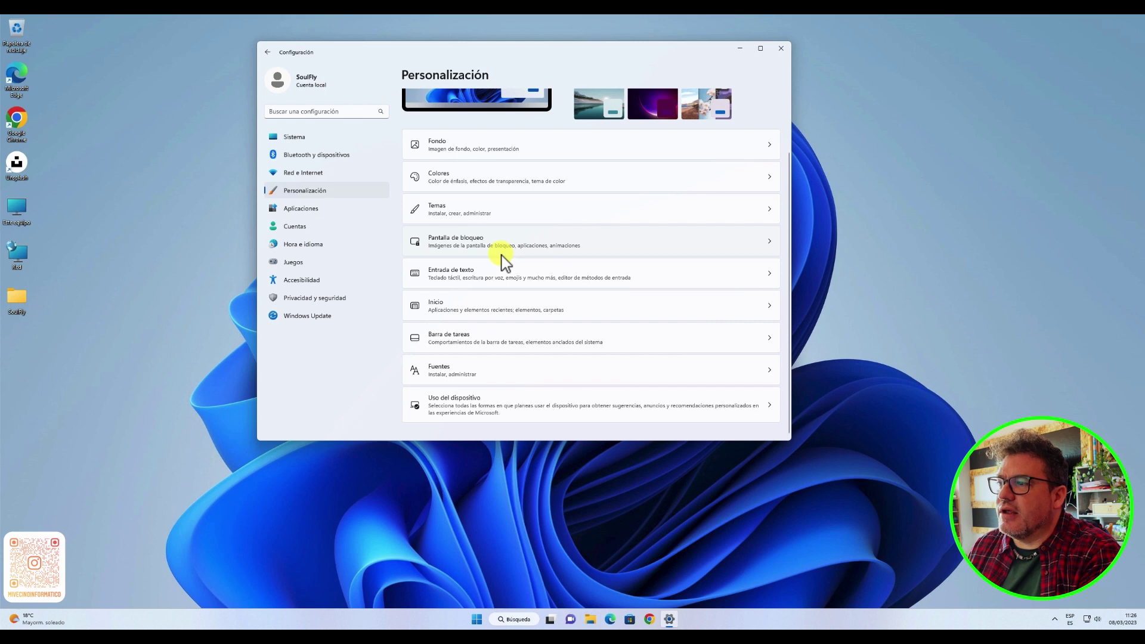
pyautogui.click(494, 343)
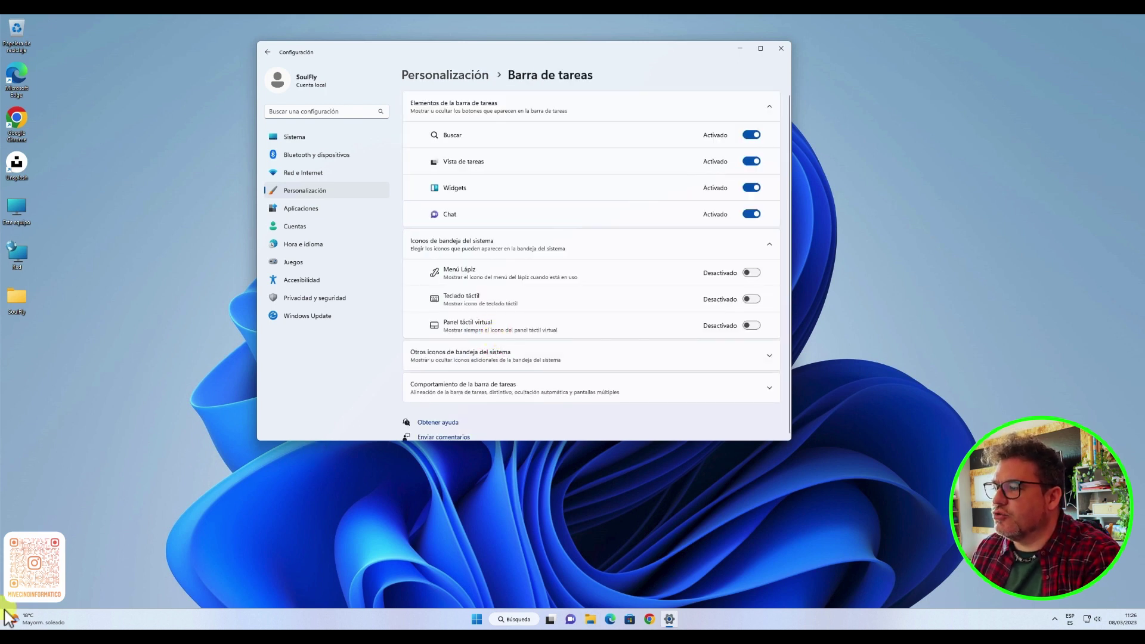
# - Disable Buscar under the taskbar elements and enable it again
pyautogui.moveTo(41, 619)
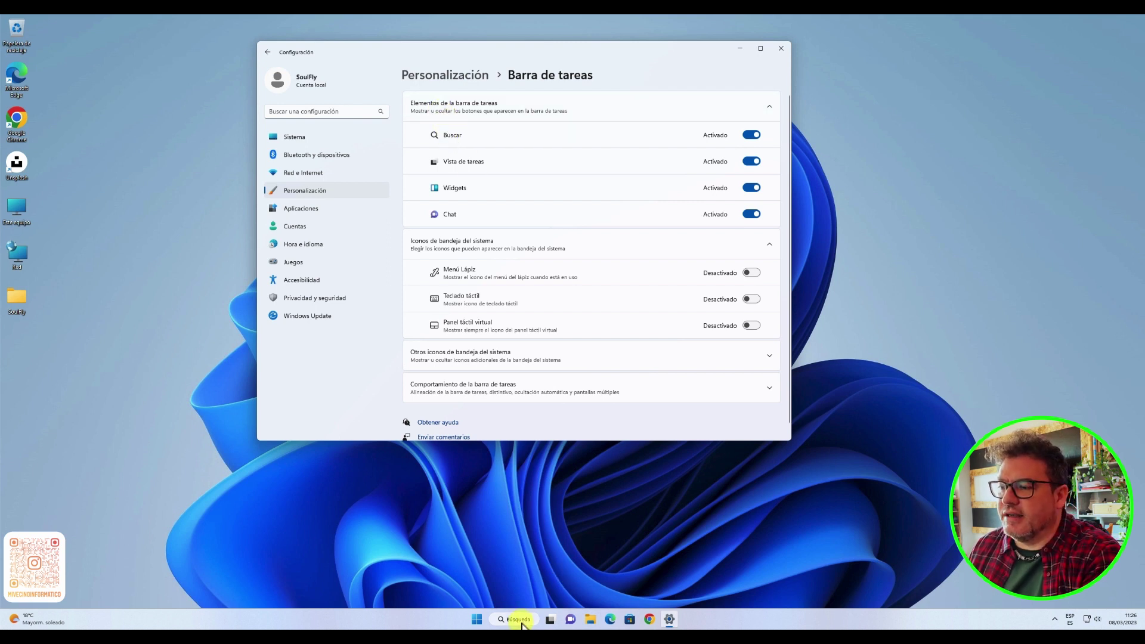
pyautogui.click(752, 135)
pyautogui.click(751, 135)
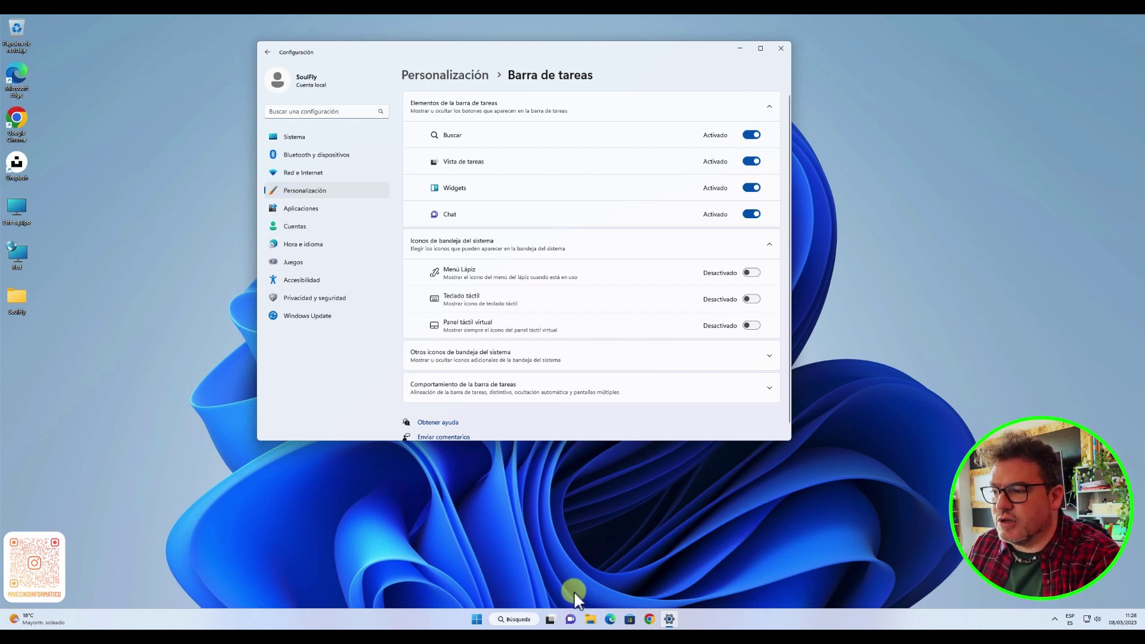
# - Create a second virtual desktop in Vista de tareas and open the personal user folder on it
pyautogui.click(551, 620)
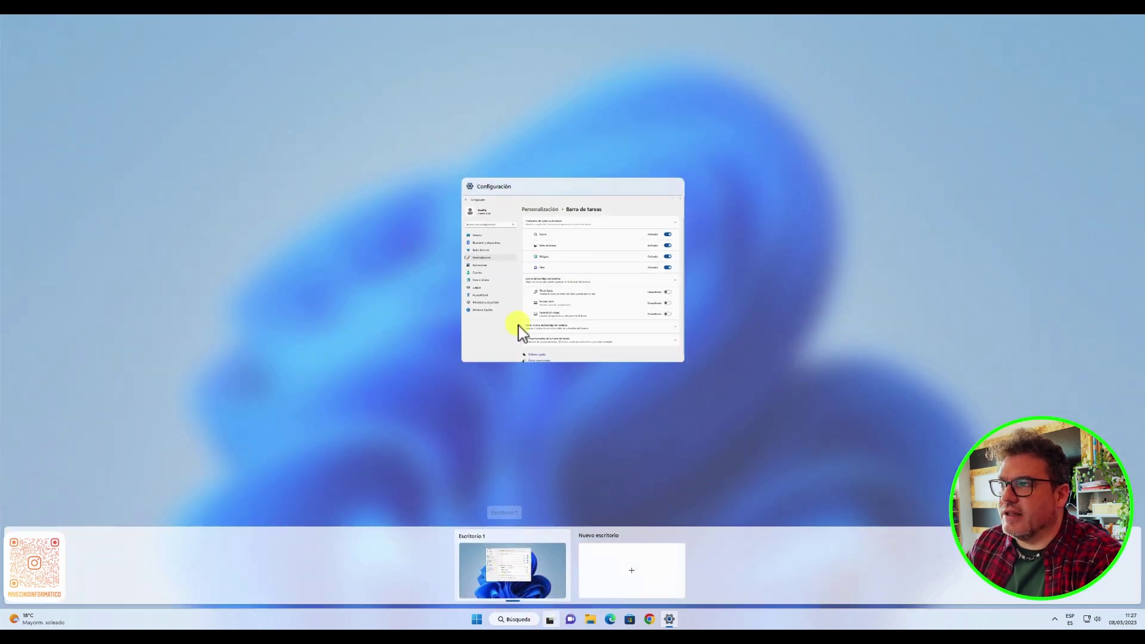
pyautogui.click(638, 555)
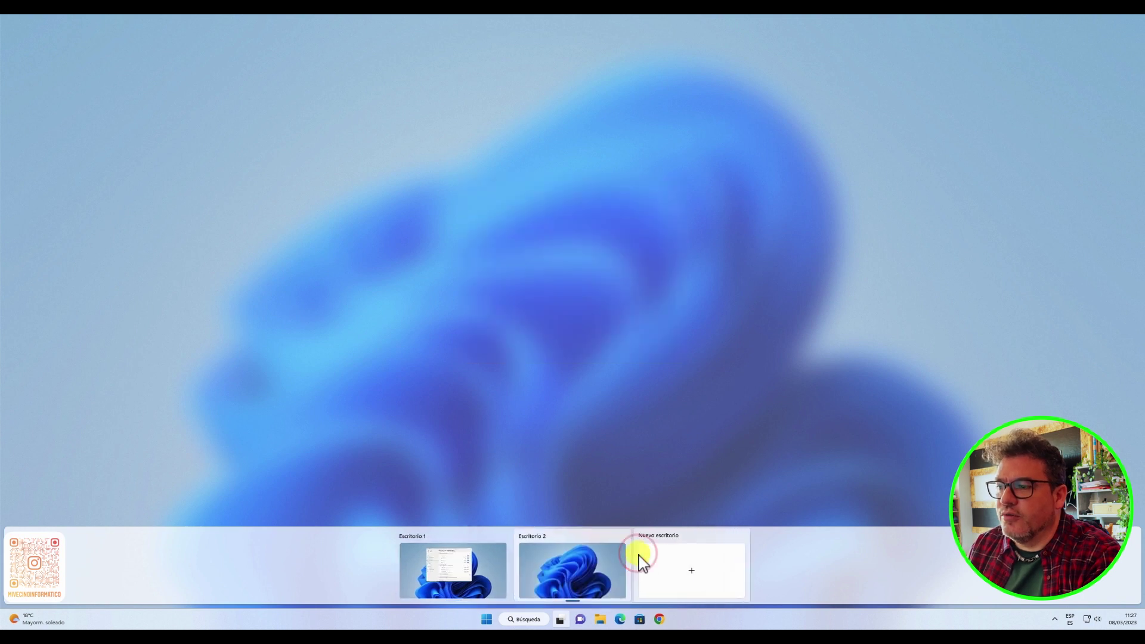
pyautogui.click(560, 552)
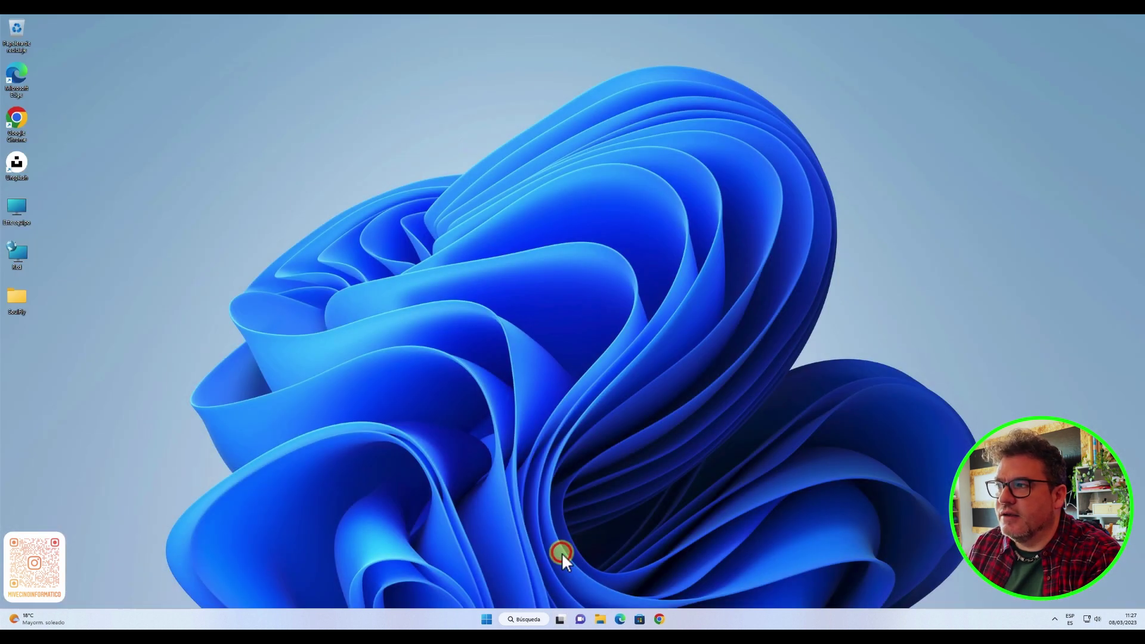
pyautogui.doubleClick(20, 298)
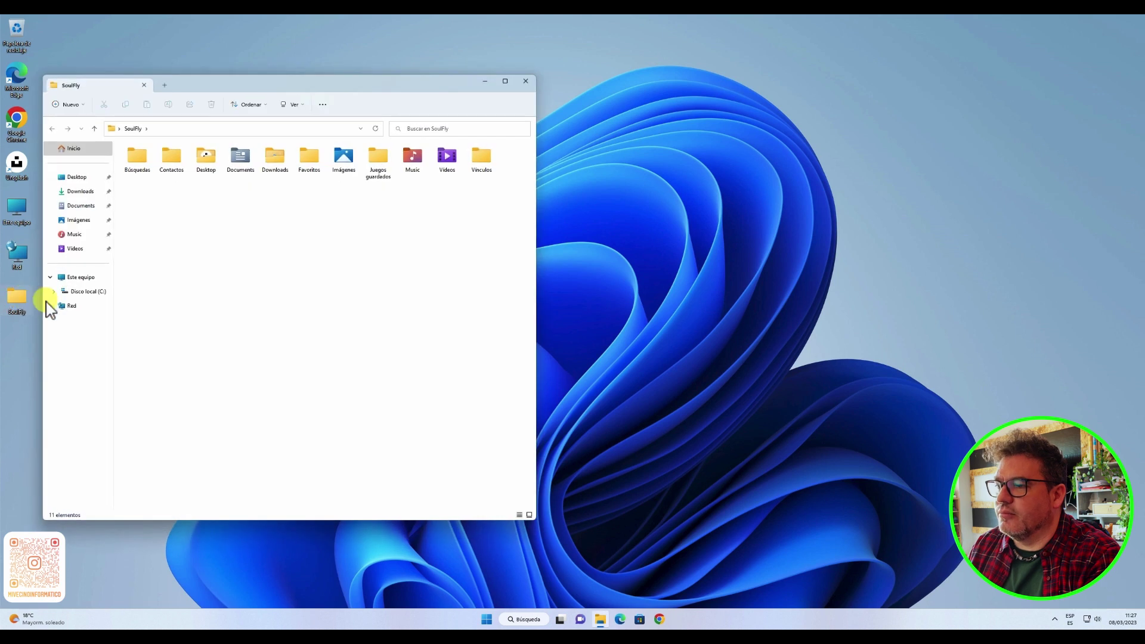
# - Switch between Escritorio 1 and Escritorio 2 through Vista de tareas, ending on Escritorio 1
pyautogui.click(560, 619)
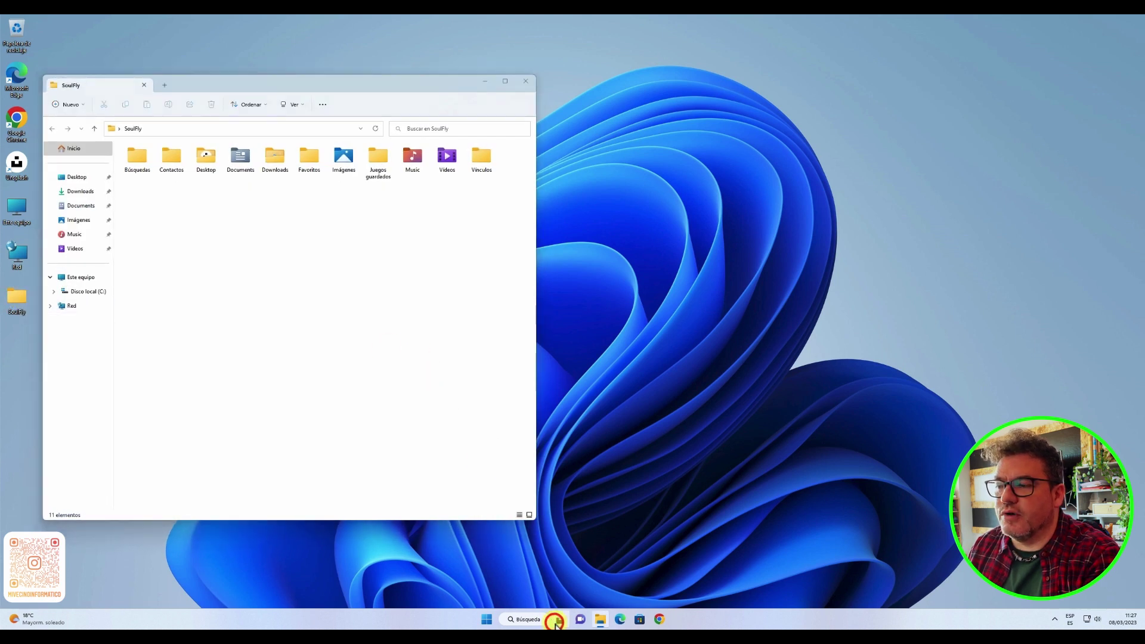
pyautogui.click(473, 564)
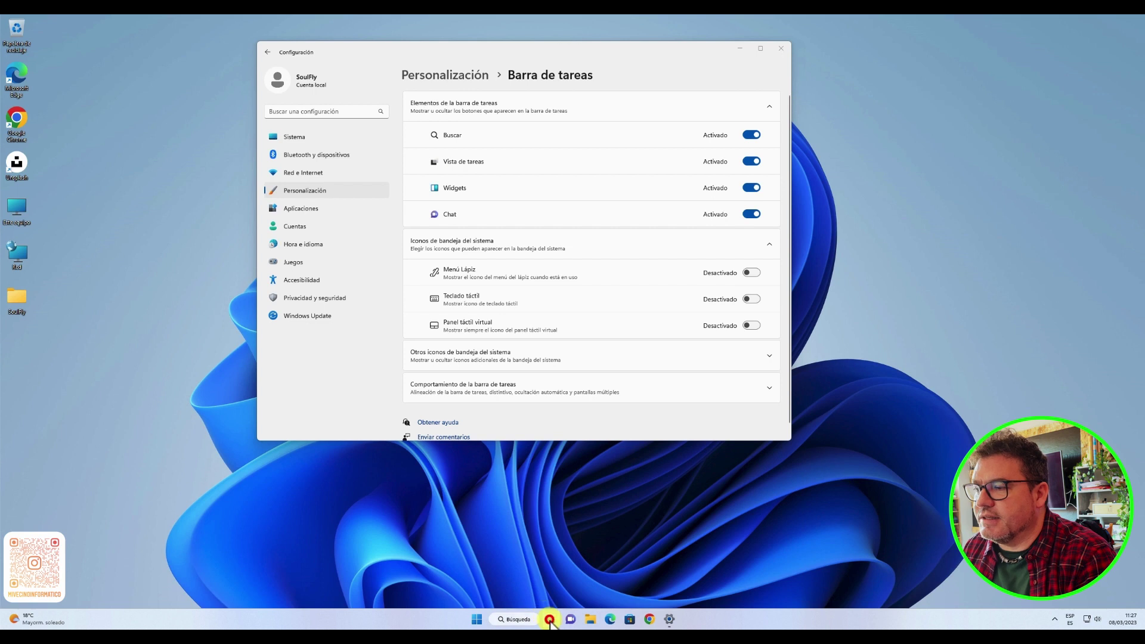
pyautogui.click(551, 619)
pyautogui.click(582, 560)
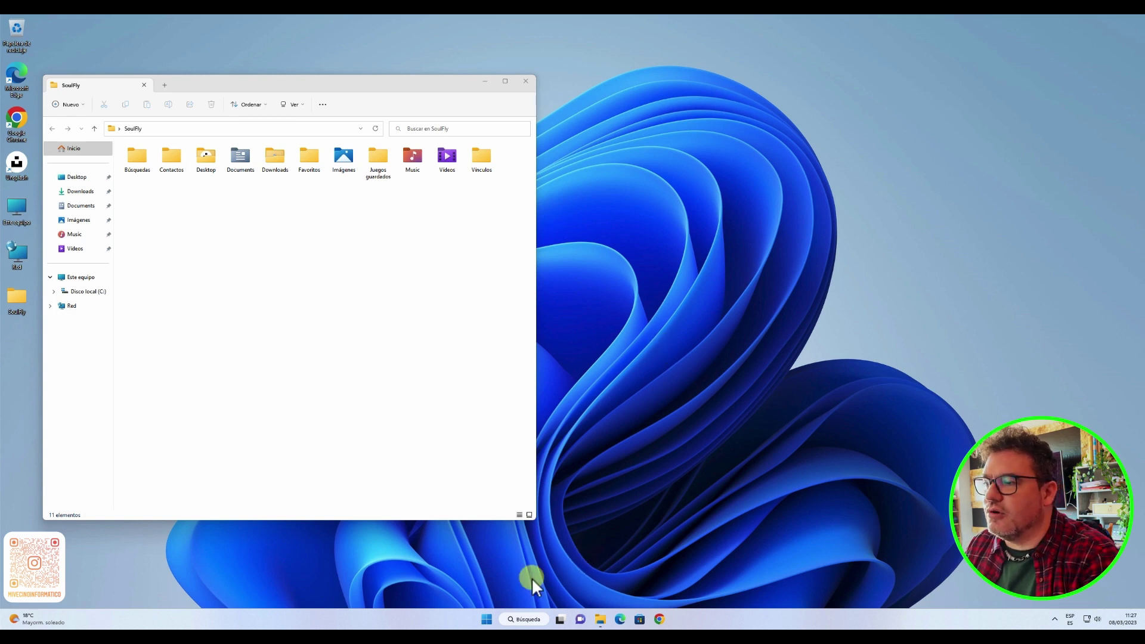
pyautogui.click(560, 603)
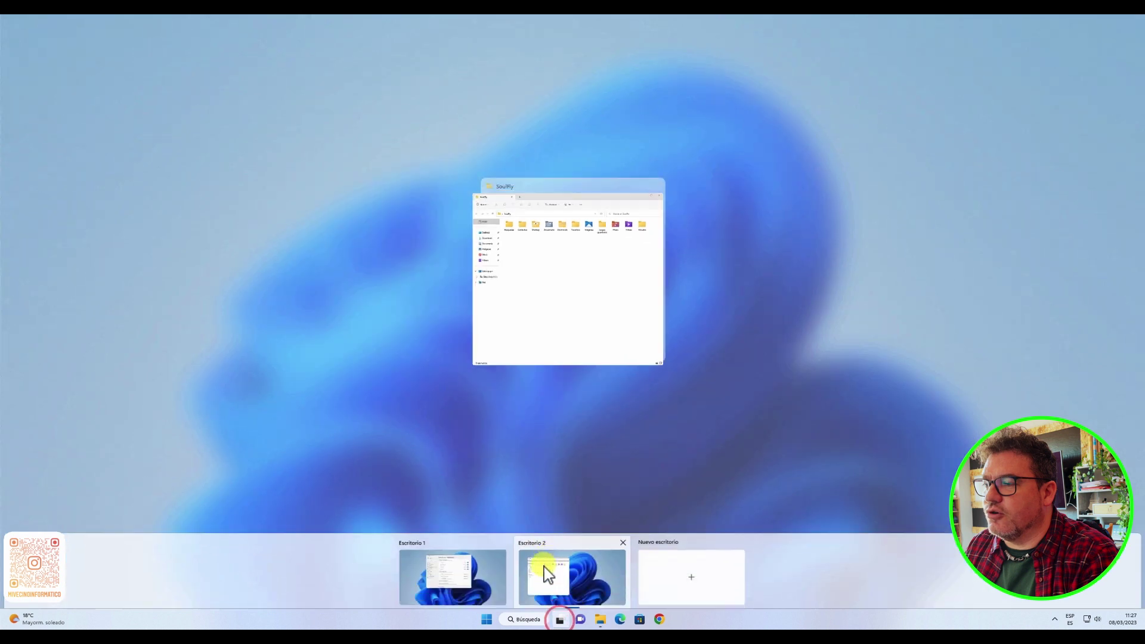
pyautogui.click(474, 560)
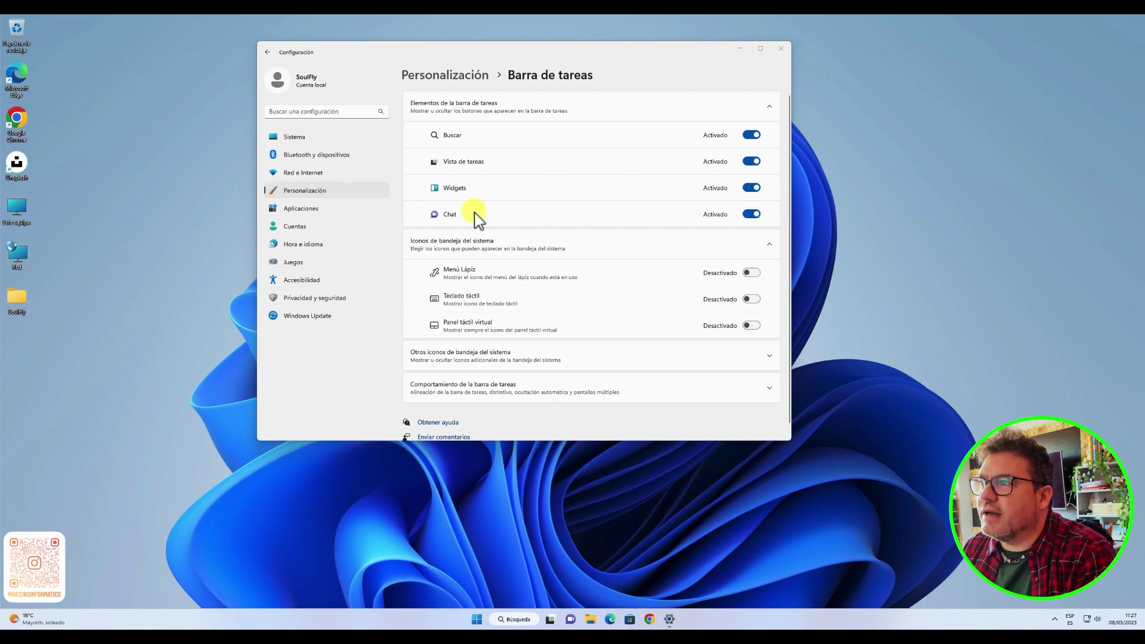
# - Disable Vista de tareas under the taskbar elements and enable it again
pyautogui.click(751, 161)
pyautogui.click(750, 161)
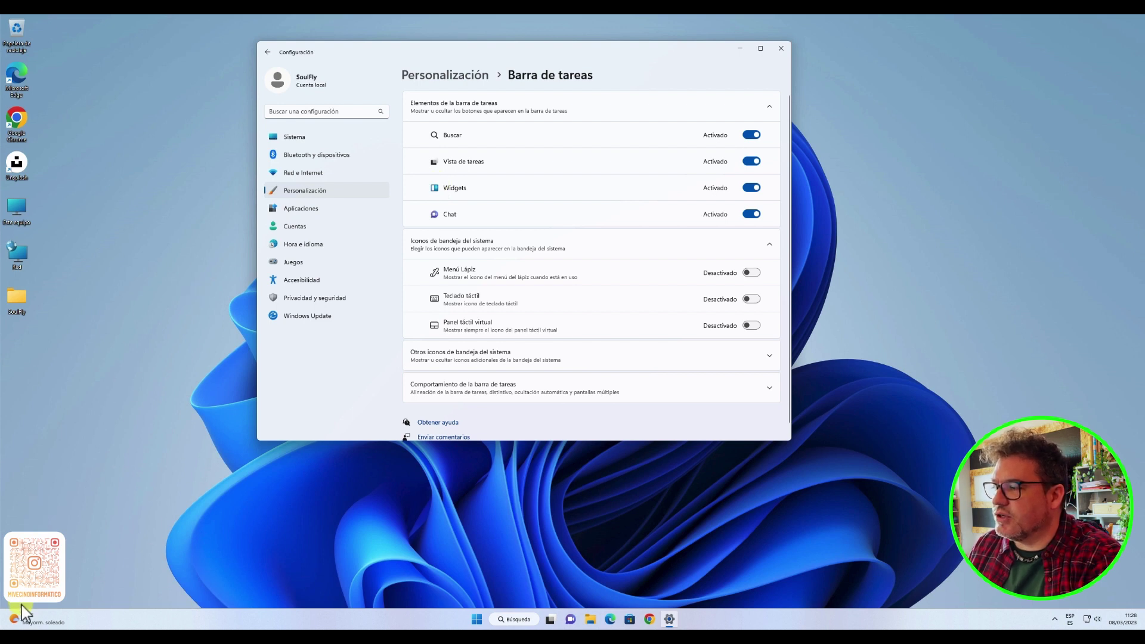
# - Display the Widgets board from the taskbar's weather item, browse its news feed and dismiss the board
pyautogui.moveTo(22, 622)
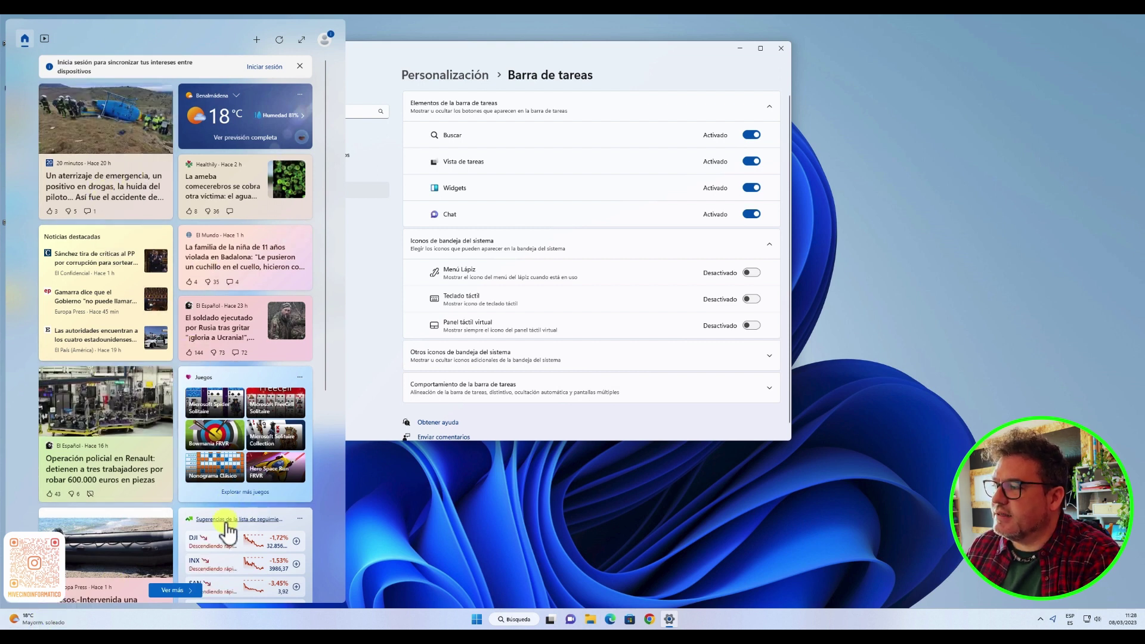
pyautogui.scroll(-10, 213, 486)
pyautogui.scroll(-10, 213, 489)
pyautogui.scroll(-5, 213, 489)
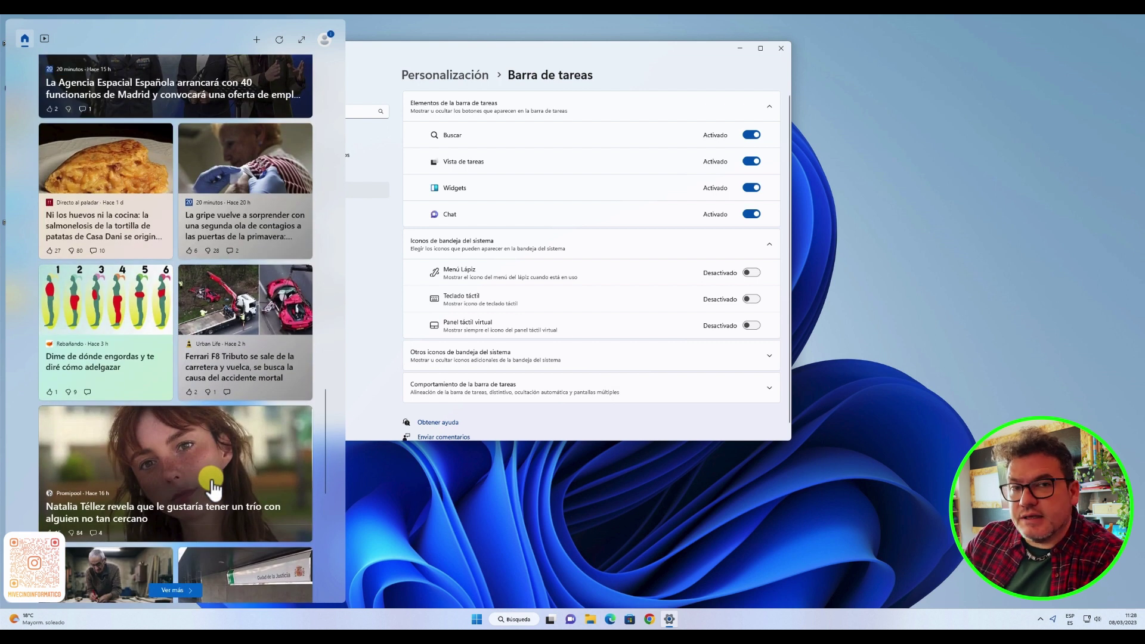
pyautogui.scroll(-3, 212, 489)
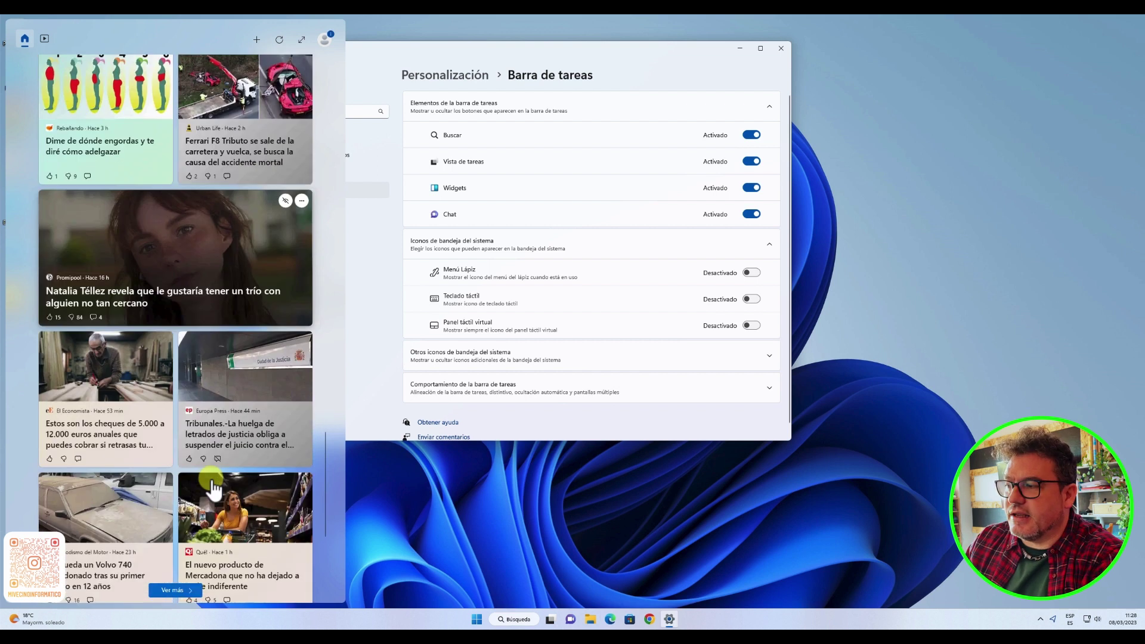
pyautogui.scroll(-2, 213, 489)
pyautogui.click(510, 575)
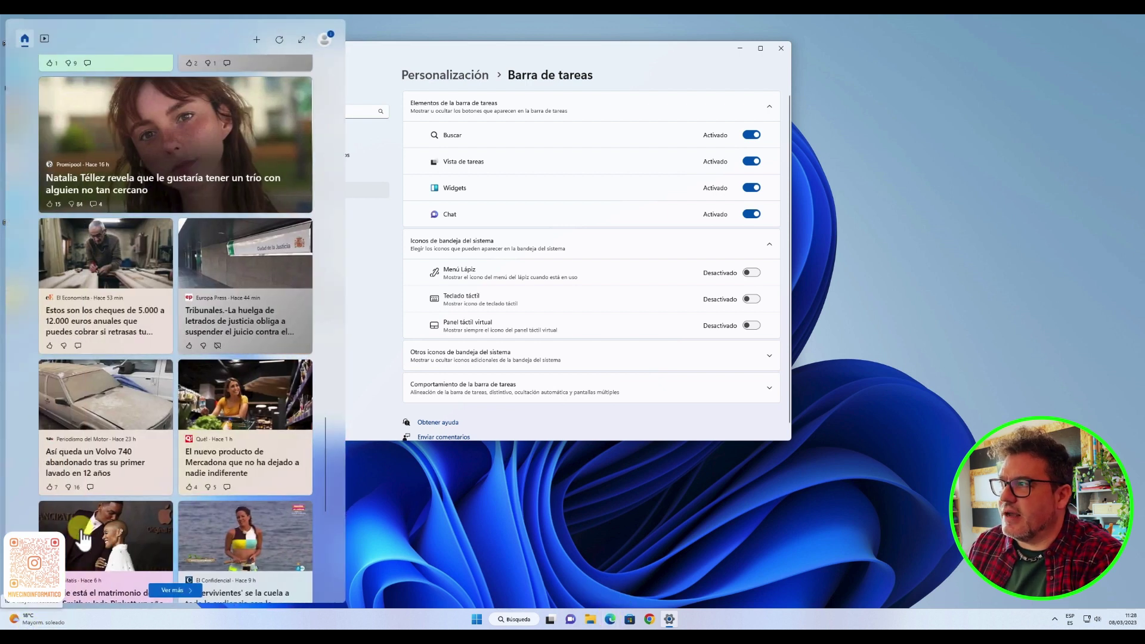
# - Browse the Widgets feed further, then examine the options of its first news card and close them
pyautogui.scroll(-10, 99, 495)
pyautogui.scroll(1, 100, 498)
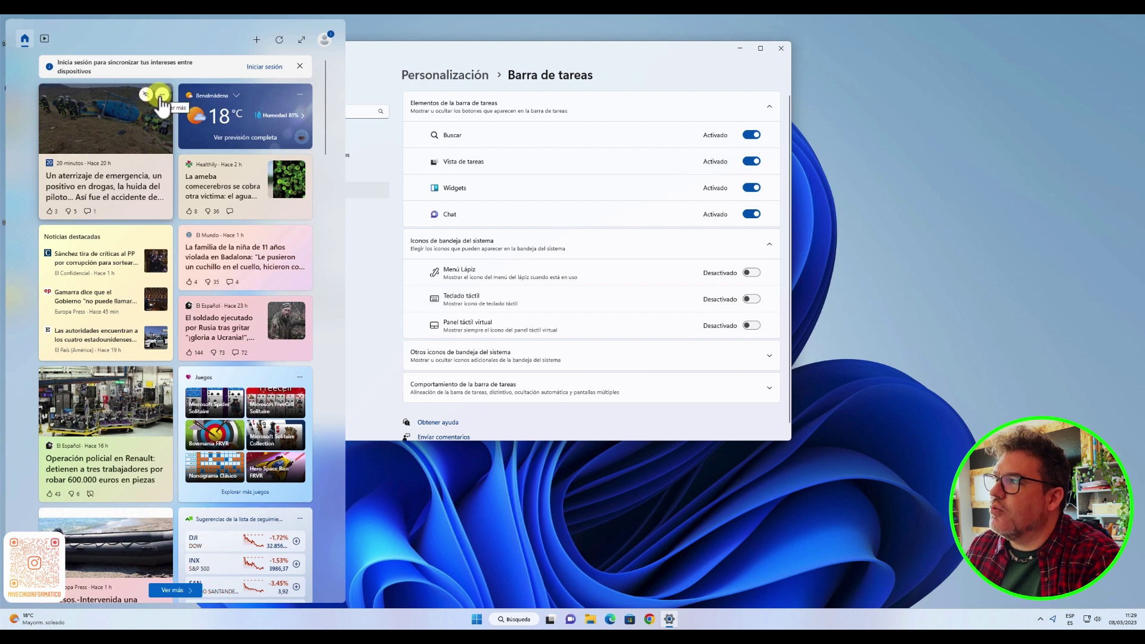
pyautogui.click(161, 97)
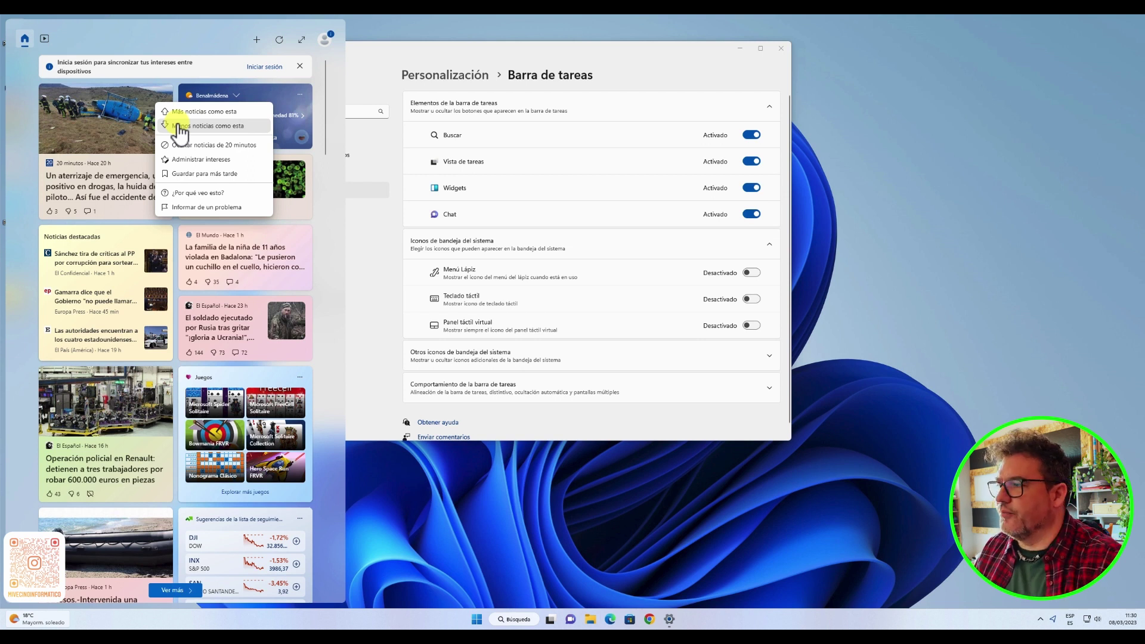
pyautogui.click(193, 39)
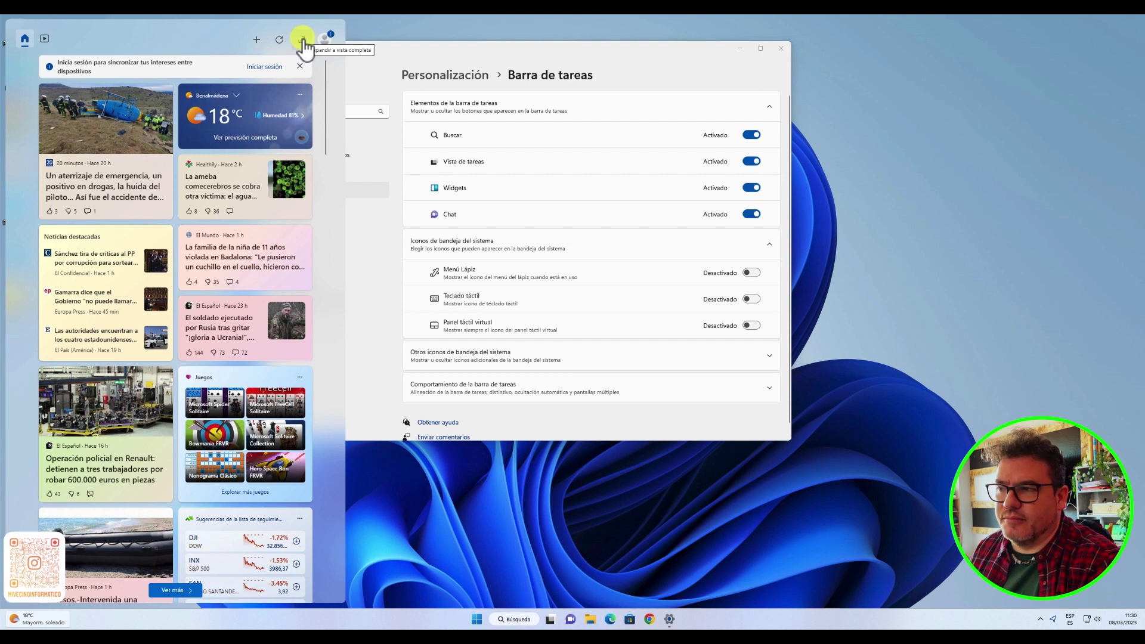
# - Disable Widgets under the taskbar elements and enable it again
pyautogui.click(751, 188)
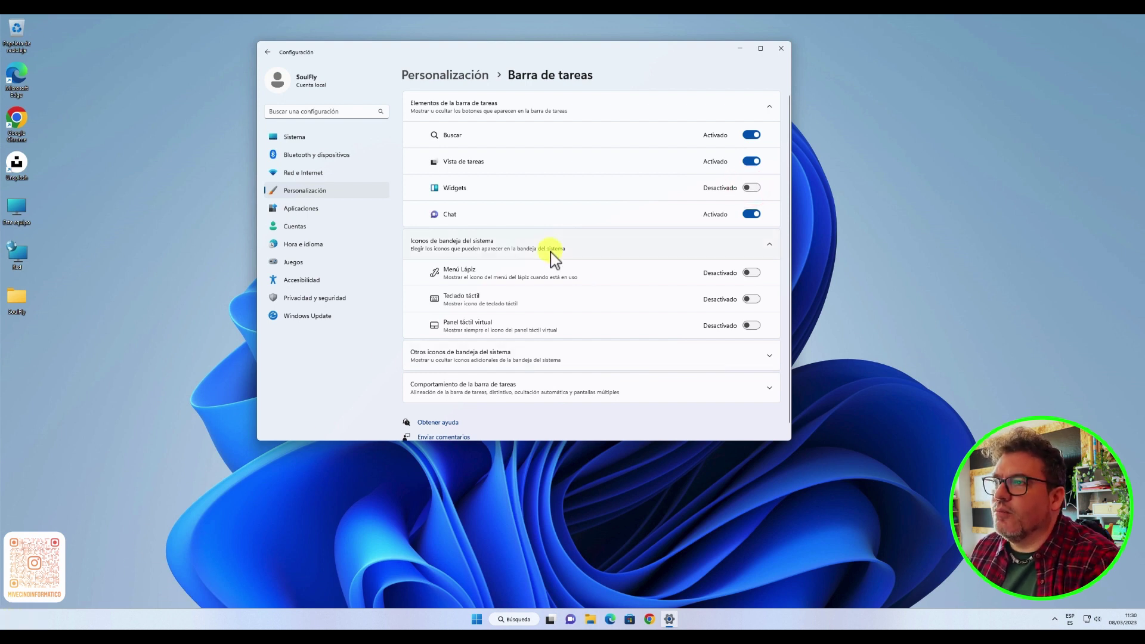
pyautogui.click(753, 189)
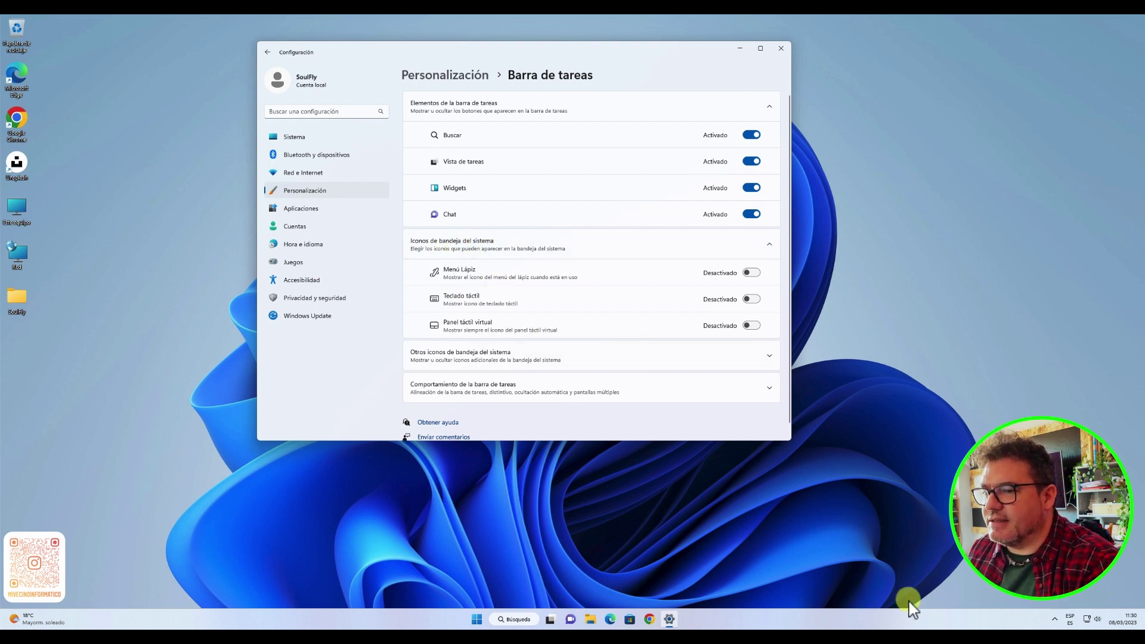
# - Enable the Menú Lápiz system tray icon, check the hidden tray icons, and disable it again
pyautogui.click(1055, 620)
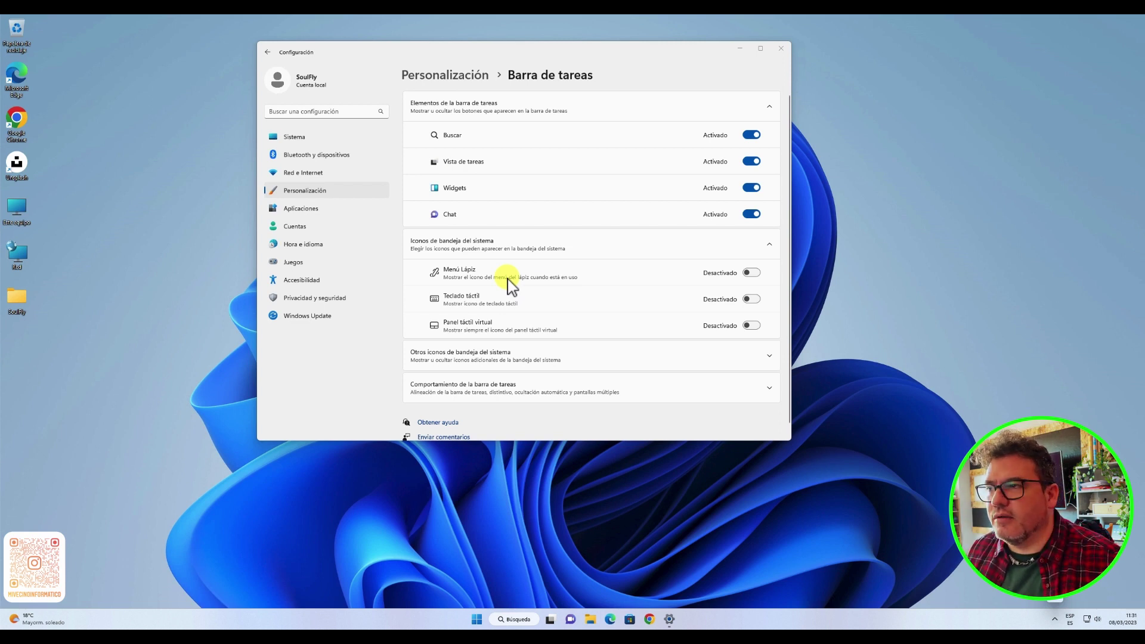
pyautogui.click(752, 272)
pyautogui.click(1054, 619)
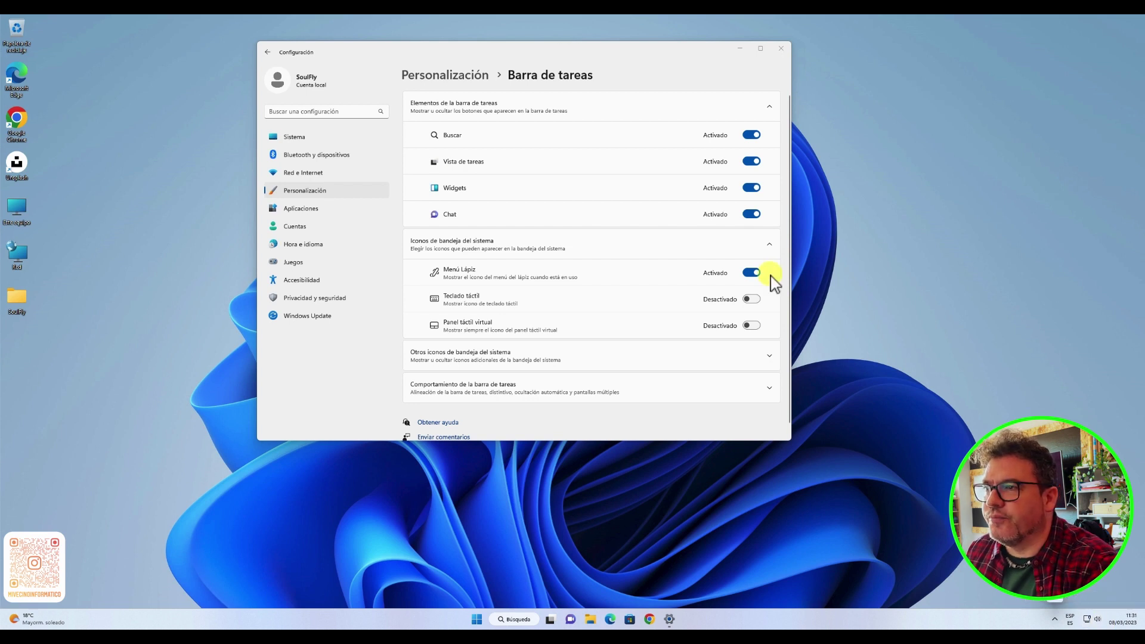
pyautogui.click(753, 273)
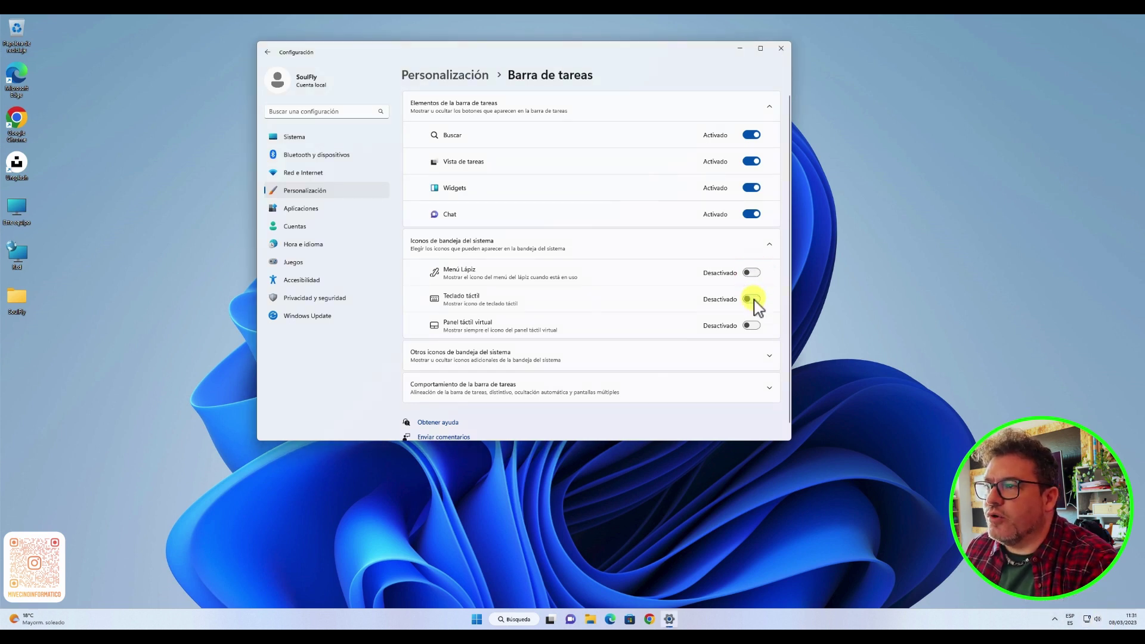
# - Enable the Teclado táctil system tray icon and use it to open the touch keyboard, closing and reopening it once
pyautogui.click(754, 299)
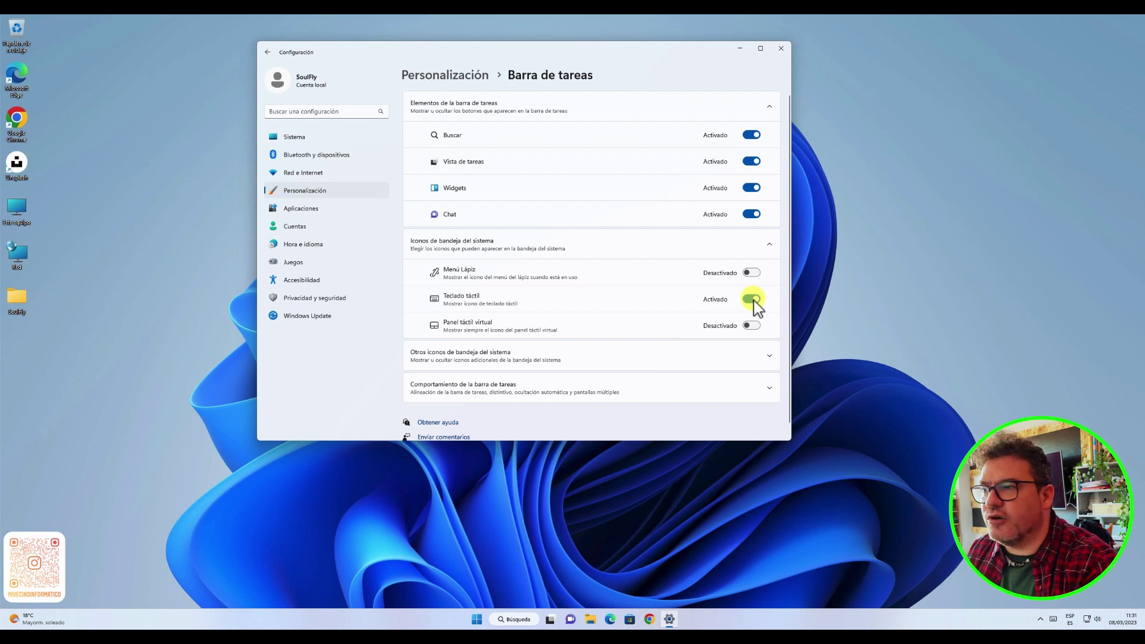
pyautogui.click(1053, 620)
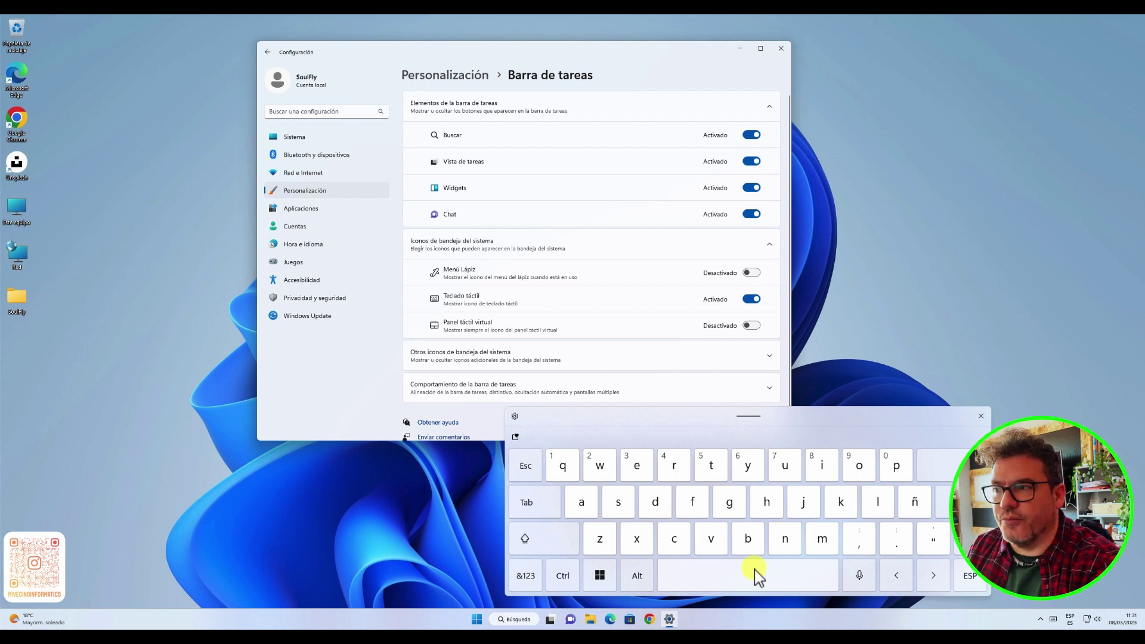
pyautogui.click(981, 417)
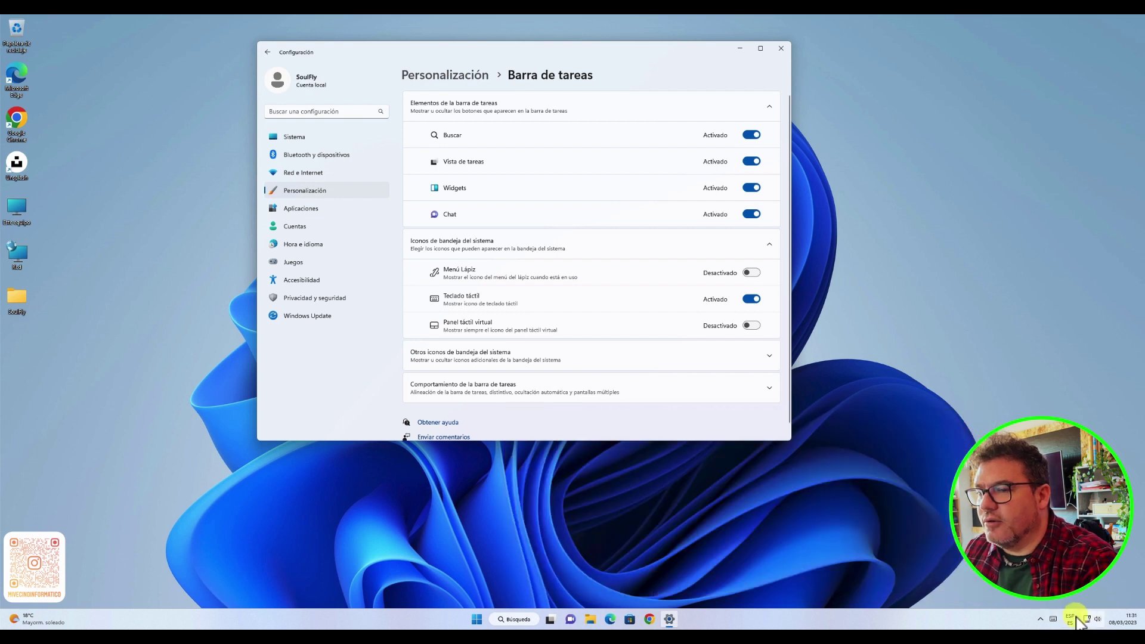
pyautogui.click(1054, 622)
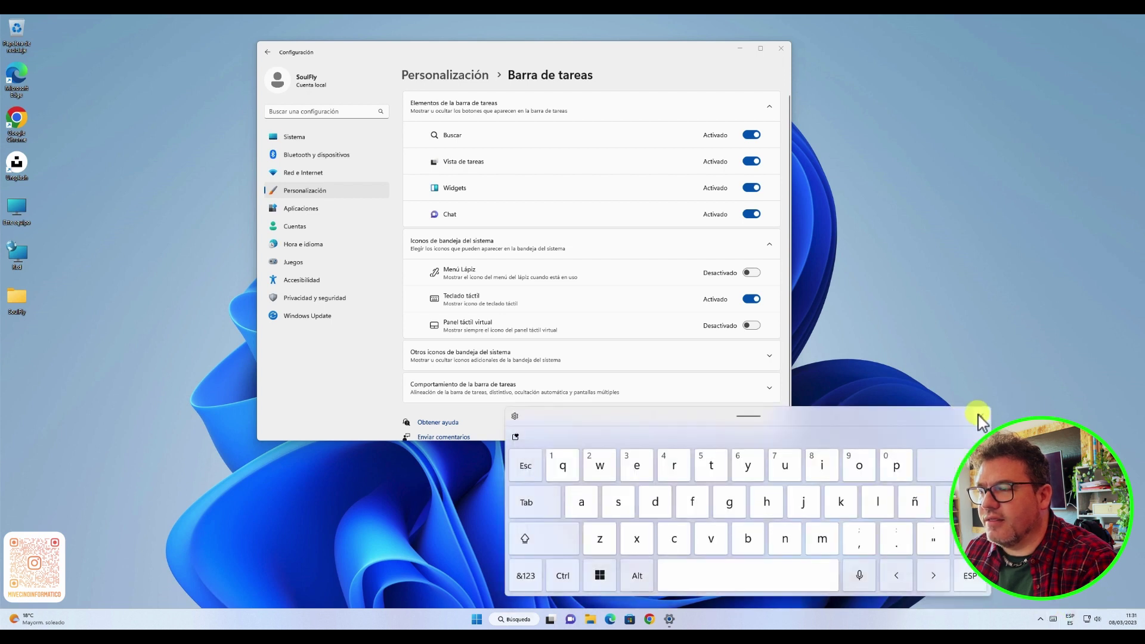
# - Review the touch keyboard's layout choices and switch the keyboard to Escritura manual
pyautogui.click(515, 417)
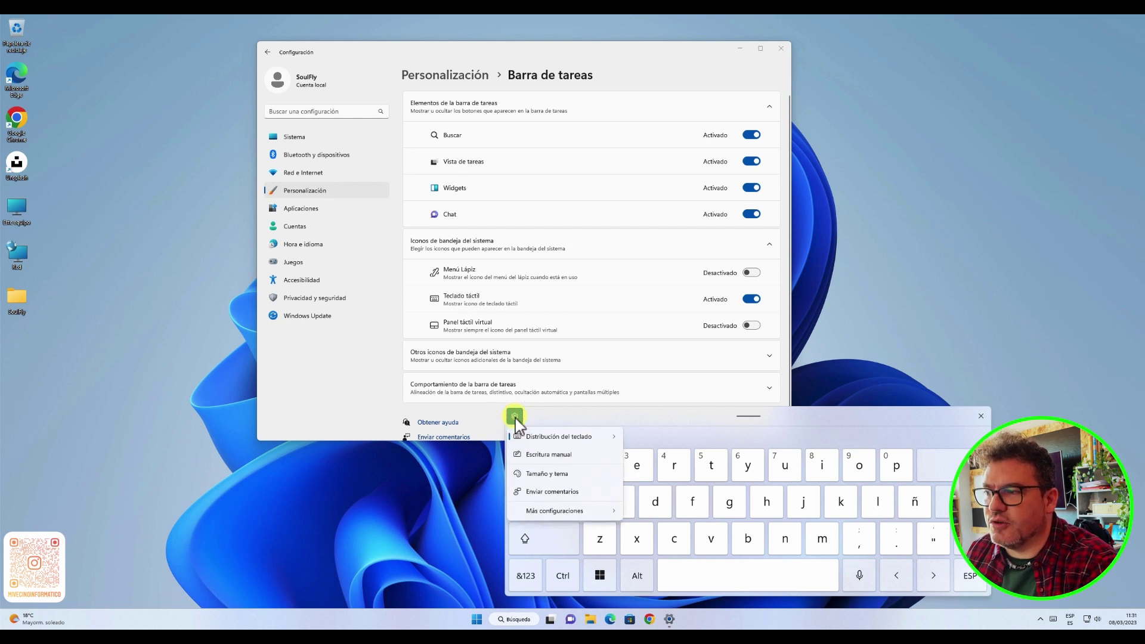
pyautogui.click(528, 440)
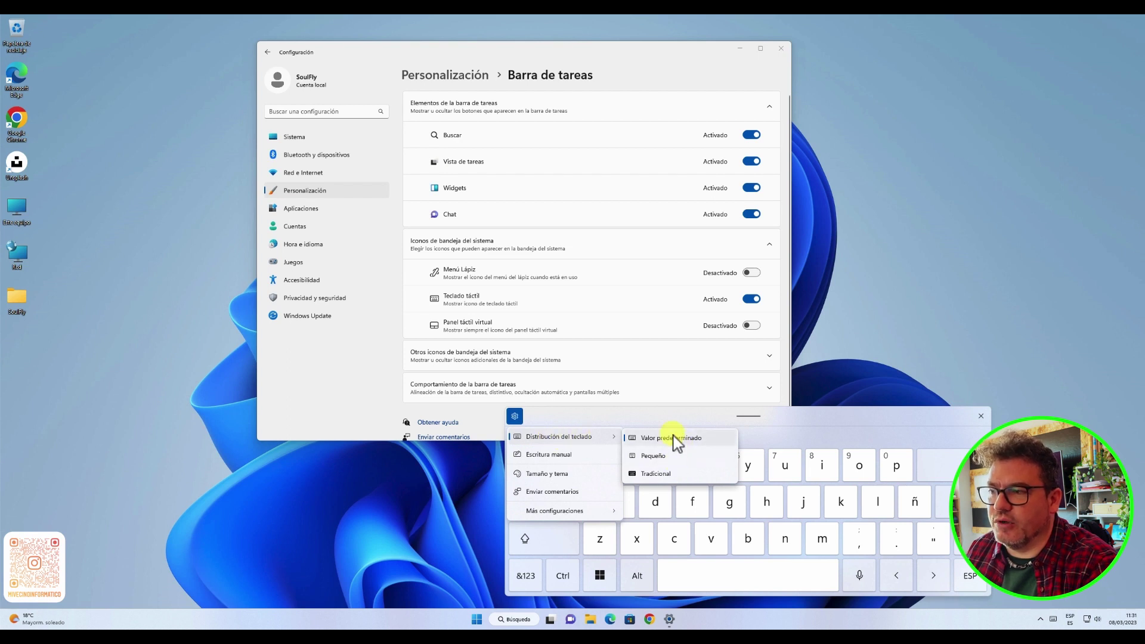
pyautogui.click(566, 457)
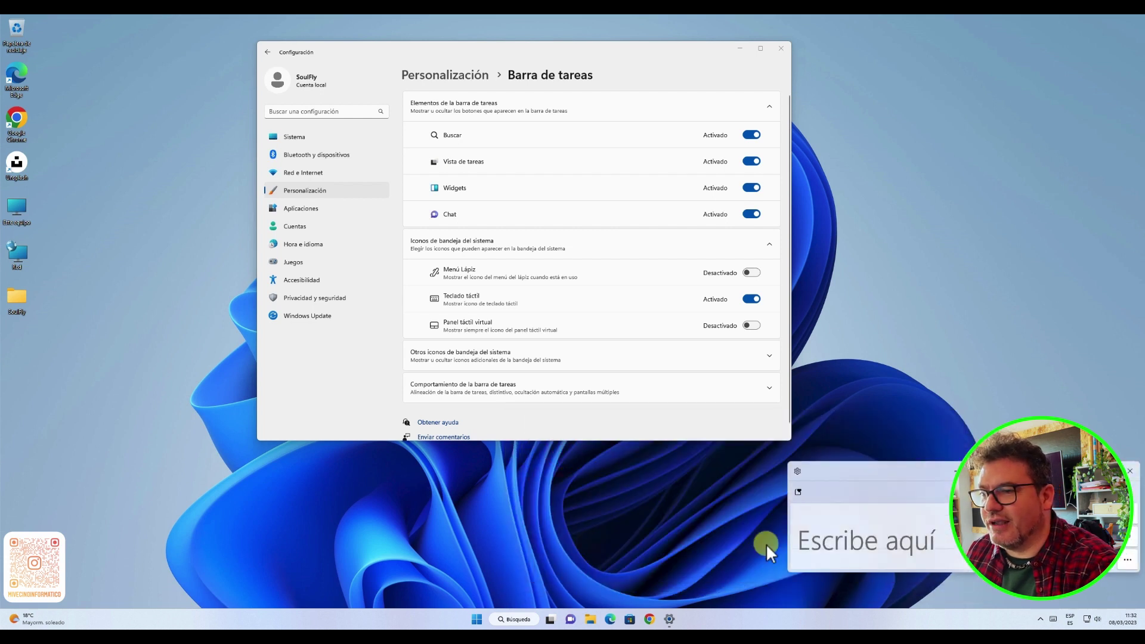
# - Handwrite "hola,¿cómo estás?" in the touch keyboard's handwriting panel
pyautogui.moveTo(813, 536)
pyautogui.mouseDown()
pyautogui.moveTo(835, 513)
pyautogui.moveTo(820, 529)
pyautogui.moveTo(826, 520)
pyautogui.moveTo(851, 538)
pyautogui.moveTo(870, 517)
pyautogui.moveTo(866, 538)
pyautogui.moveTo(901, 535)
pyautogui.mouseUp()
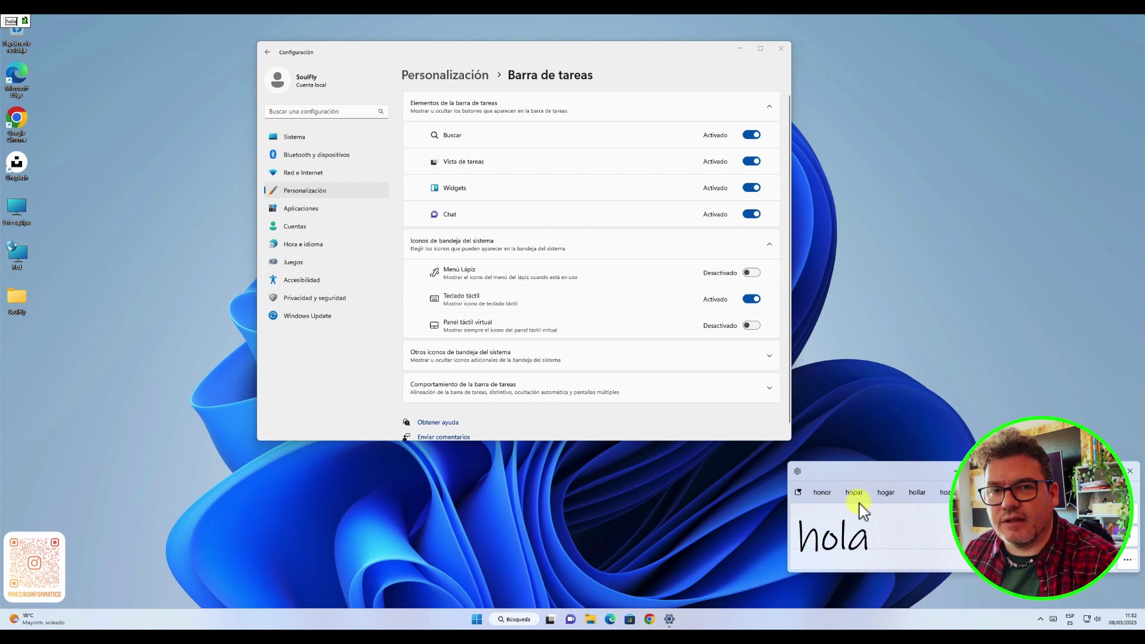
pyautogui.moveTo(875, 544); pyautogui.dragTo(867, 555)
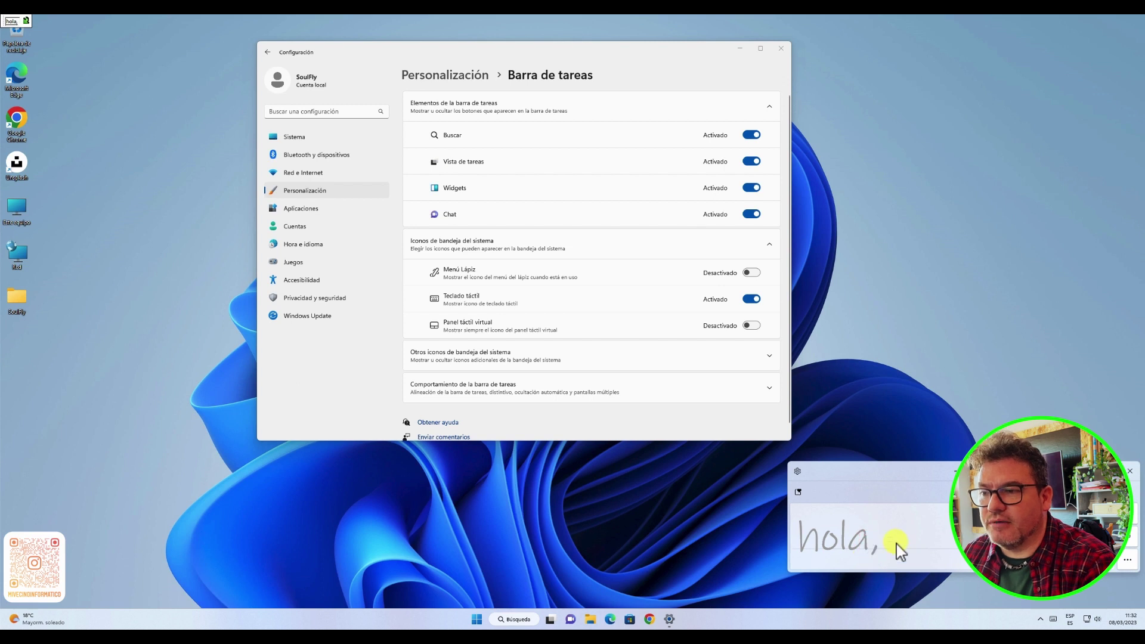
pyautogui.moveTo(895, 519)
pyautogui.mouseDown()
pyautogui.moveTo(881, 538)
pyautogui.moveTo(912, 543)
pyautogui.moveTo(912, 529)
pyautogui.moveTo(931, 537)
pyautogui.moveTo(930, 518)
pyautogui.moveTo(935, 550)
pyautogui.moveTo(936, 529)
pyautogui.moveTo(961, 532)
pyautogui.mouseUp()
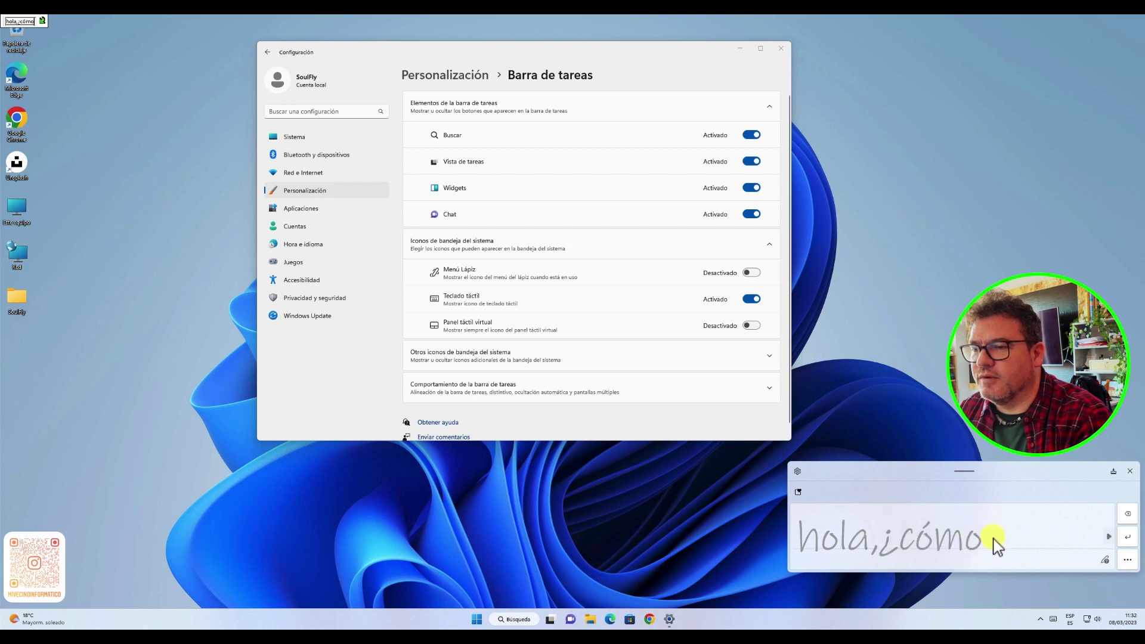
pyautogui.moveTo(990, 530)
pyautogui.mouseDown()
pyautogui.moveTo(1021, 548)
pyautogui.moveTo(1022, 532)
pyautogui.moveTo(1033, 540)
pyautogui.moveTo(1041, 530)
pyautogui.moveTo(1069, 545)
pyautogui.mouseUp()
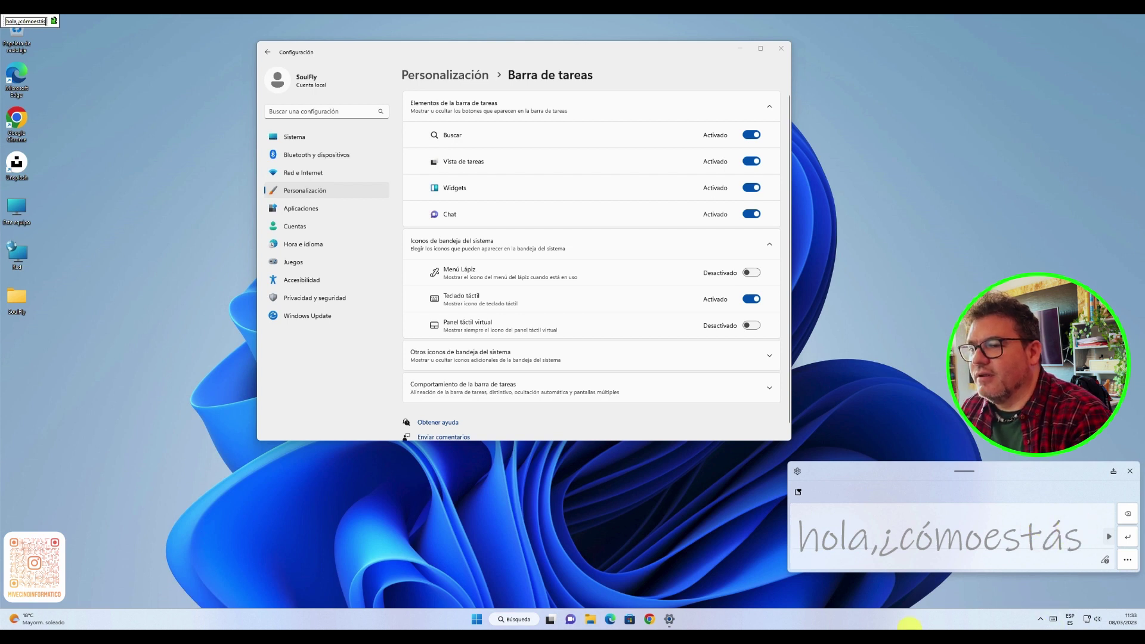
pyautogui.moveTo(1087, 521); pyautogui.dragTo(1091, 537)
pyautogui.click(1090, 543)
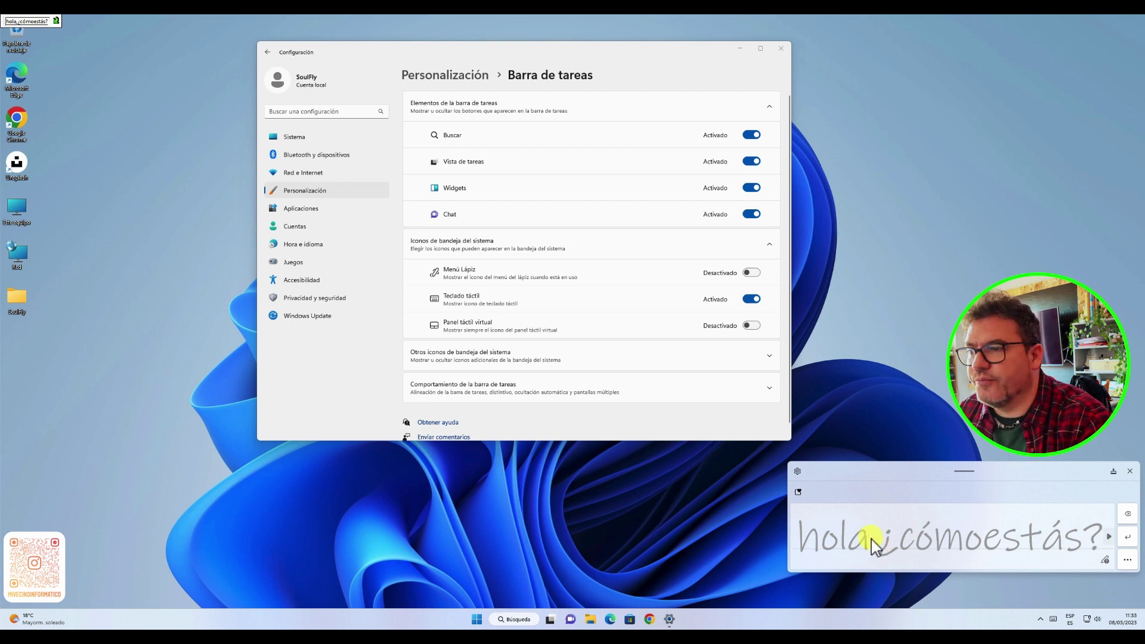
# - Move the handwriting panel towards the middle of the screen and set the keyboard layout to Valor predeterminado
pyautogui.click(799, 472)
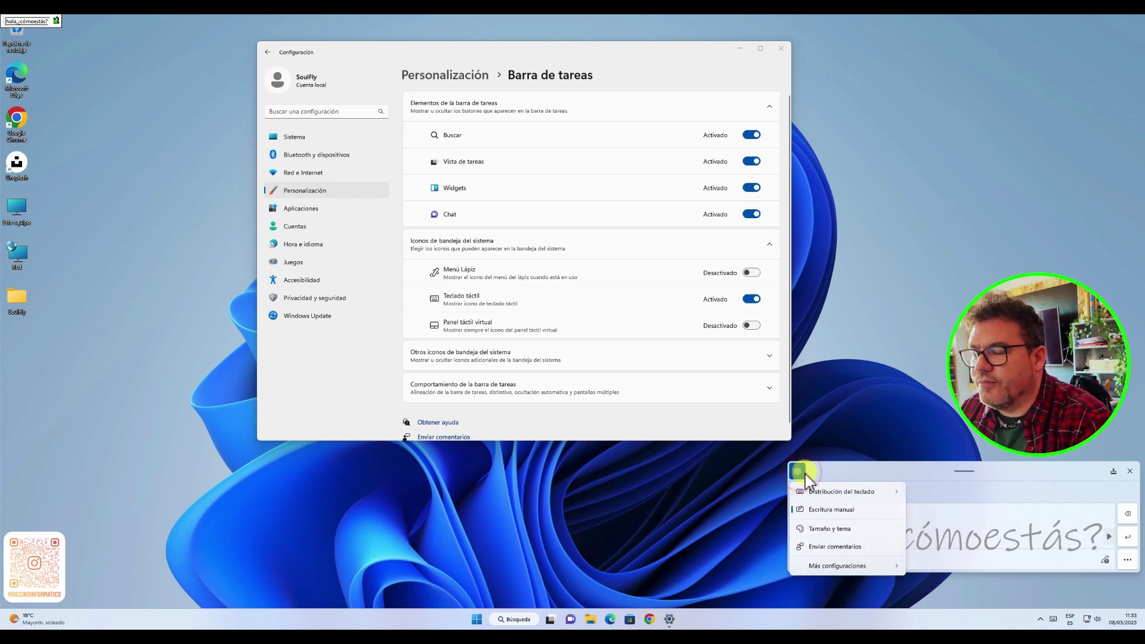
pyautogui.click(803, 510)
pyautogui.moveTo(924, 468); pyautogui.dragTo(654, 471)
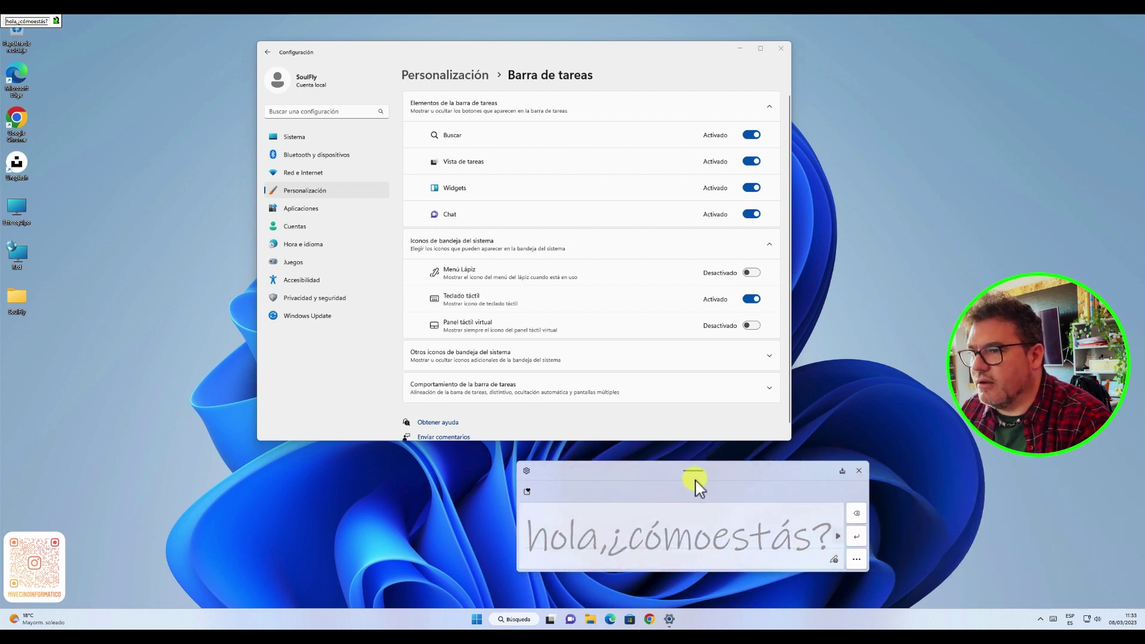
pyautogui.click(526, 471)
pyautogui.click(559, 489)
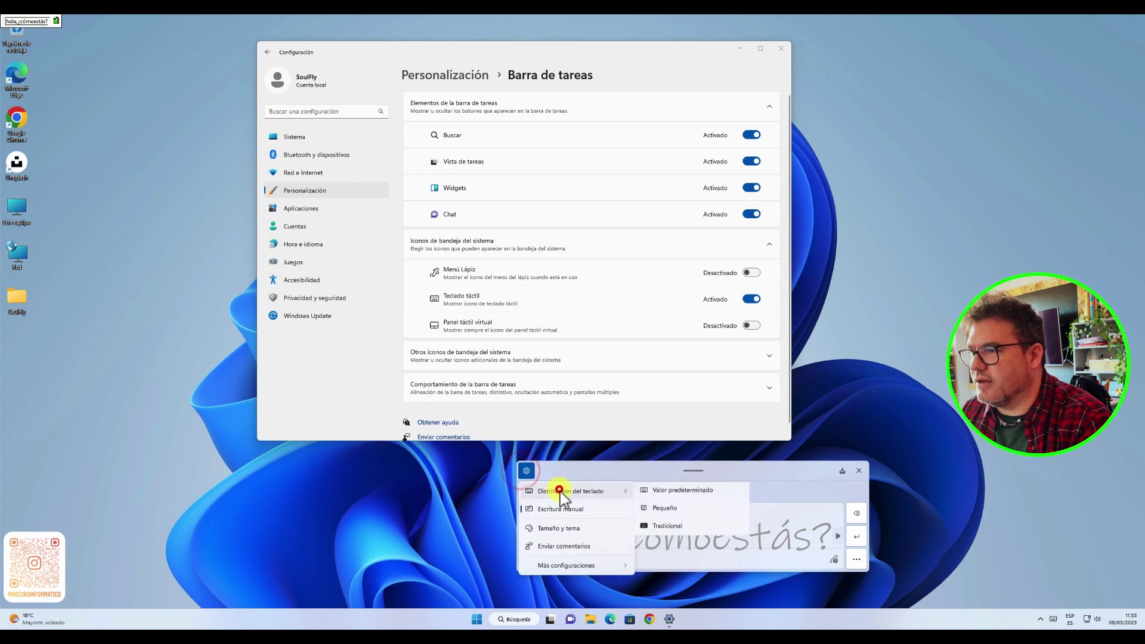
pyautogui.click(656, 494)
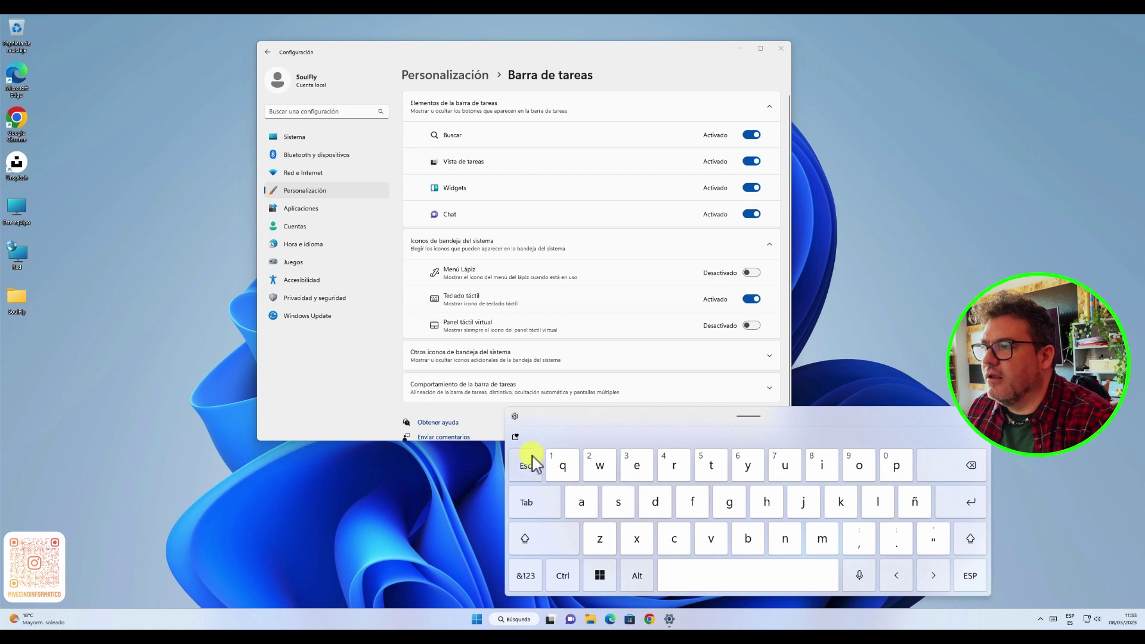
# - Open the Idioma settings from the touch keyboard's additional settings and check the Windows display language choices
pyautogui.click(514, 417)
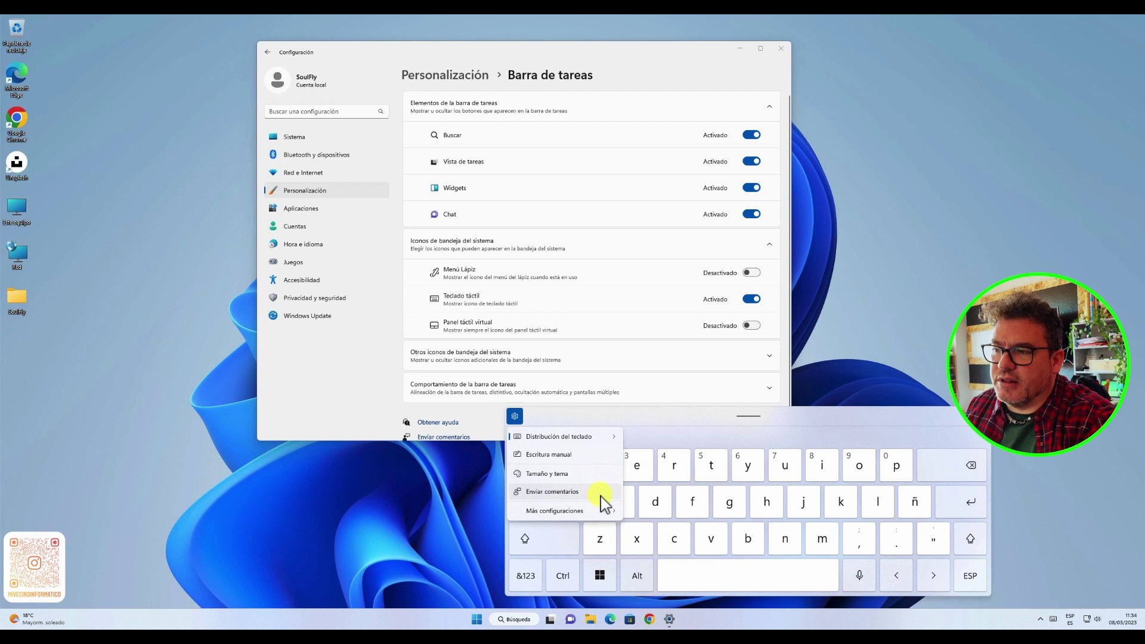
pyautogui.moveTo(583, 511)
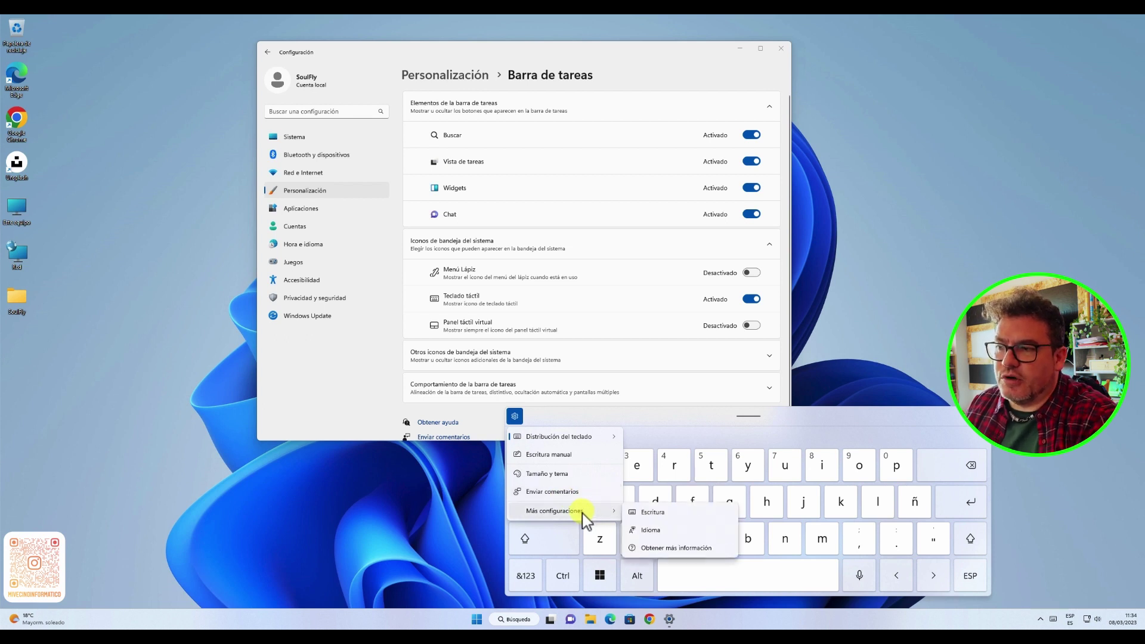
pyautogui.click(658, 532)
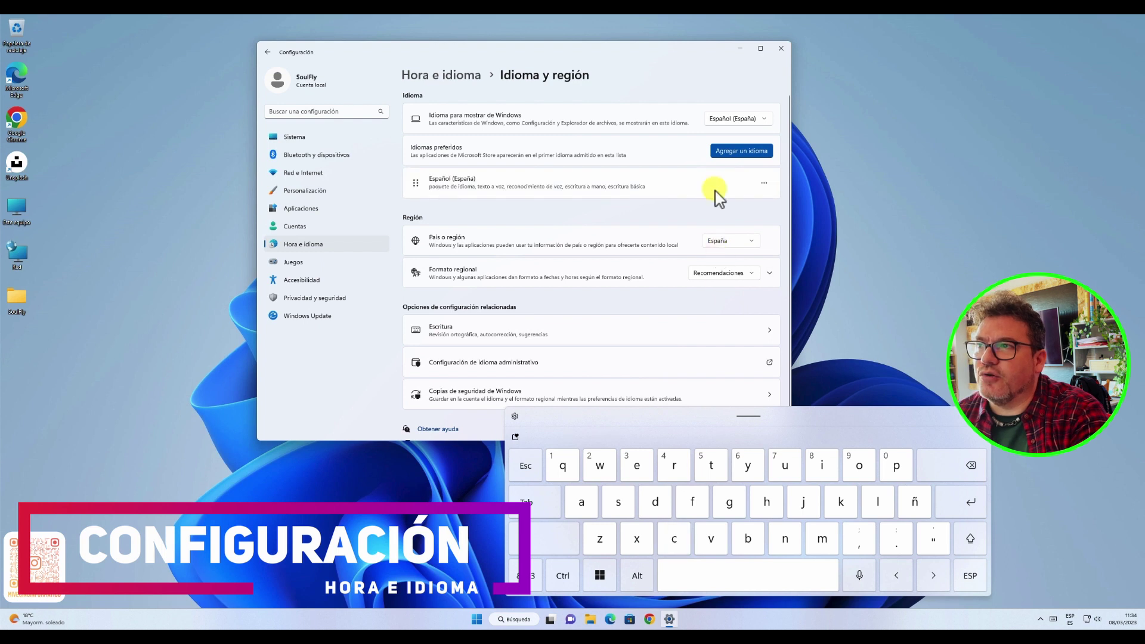
pyautogui.click(728, 118)
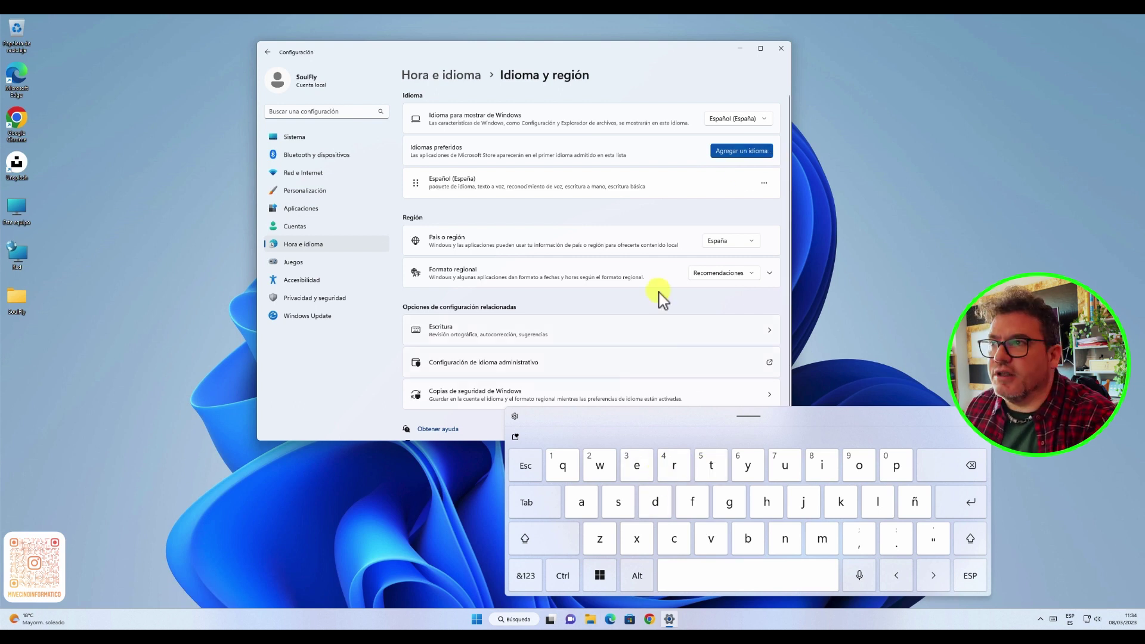
# - Add Chino (simplificado, China) as a preferred language by searching for "chi" and installing it with the preselected features
pyautogui.click(720, 156)
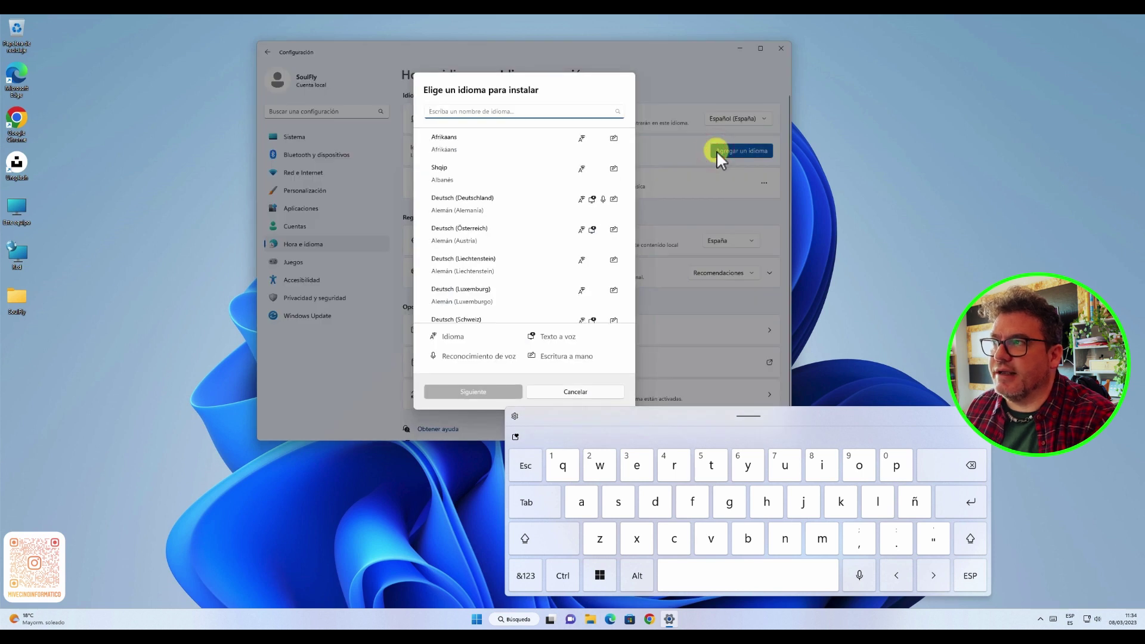
pyautogui.scroll(-5, 448, 250)
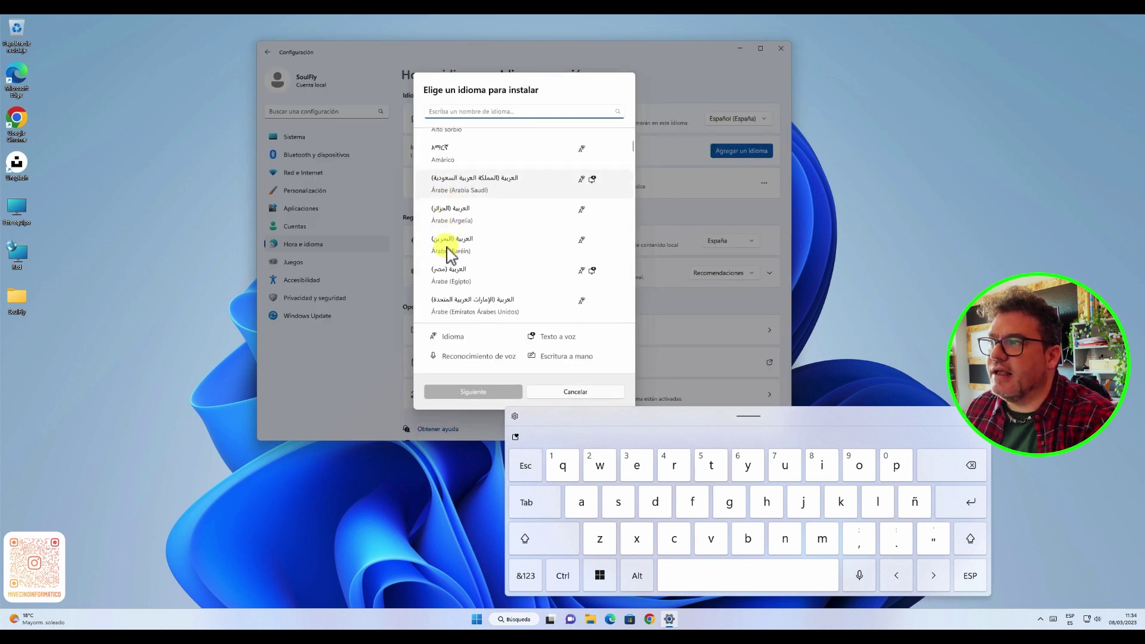
pyautogui.scroll(3, 451, 255)
pyautogui.scroll(2, 448, 253)
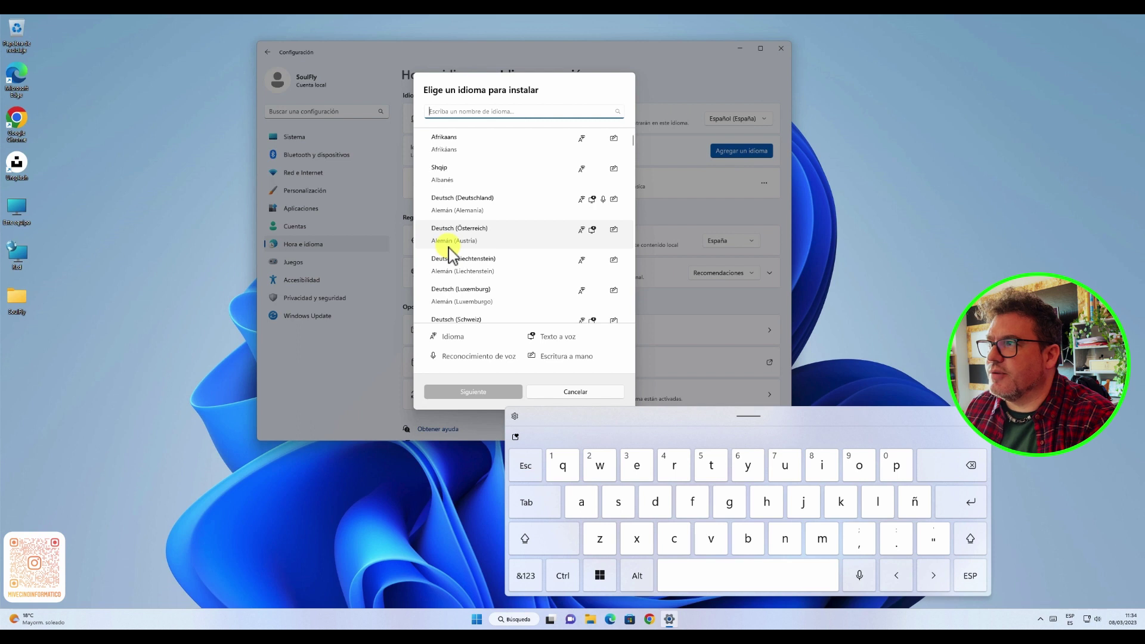
pyautogui.write('hi')
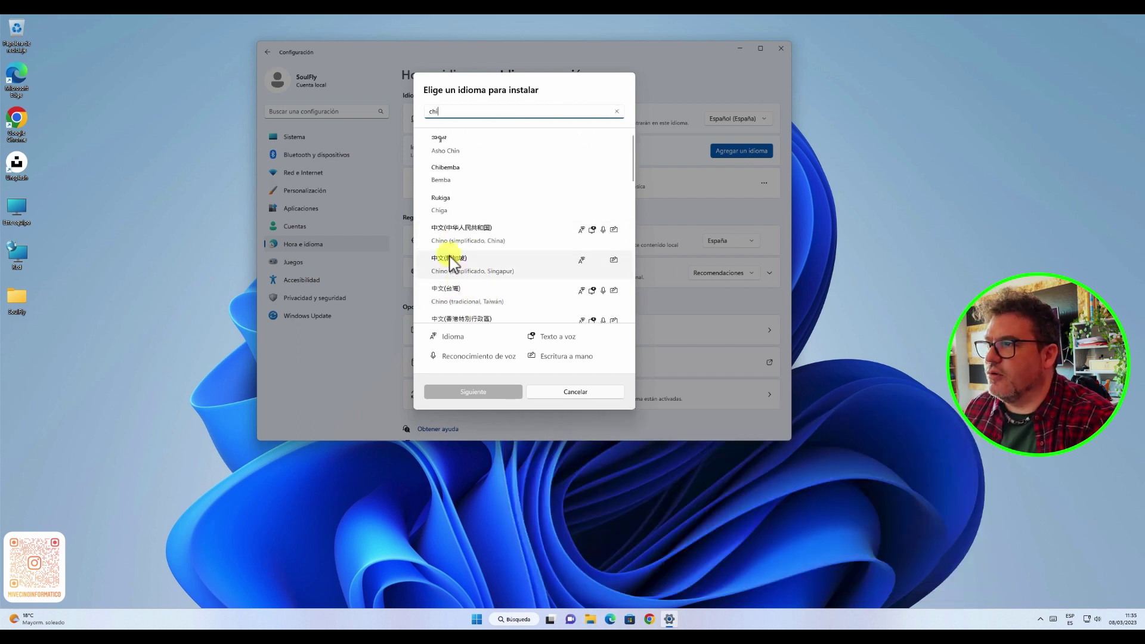
pyautogui.click(480, 238)
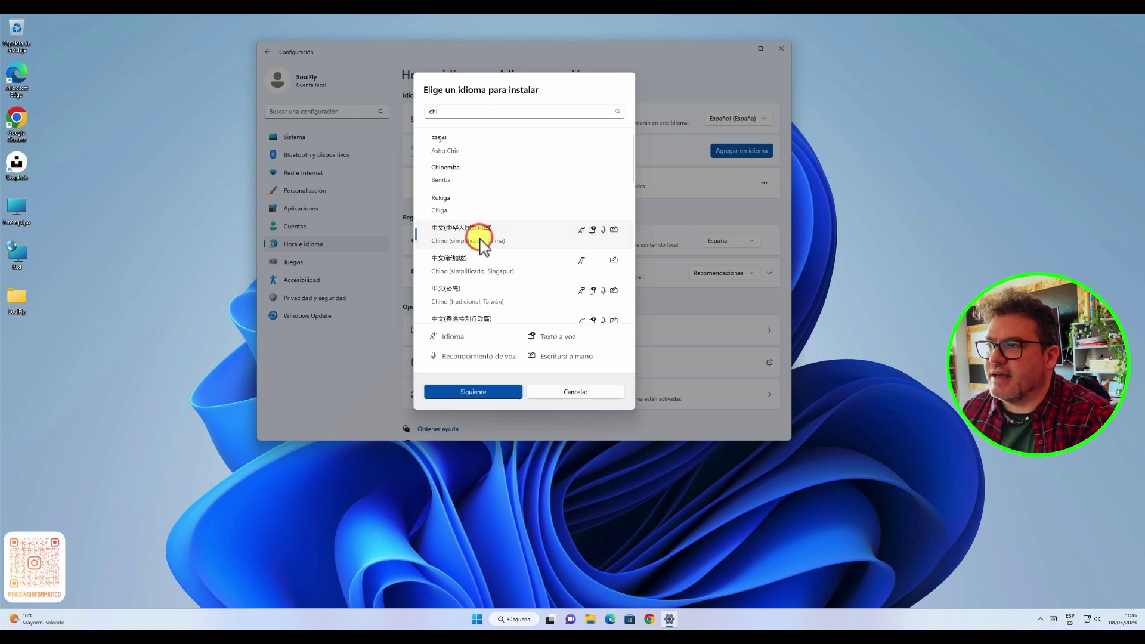
pyautogui.click(476, 393)
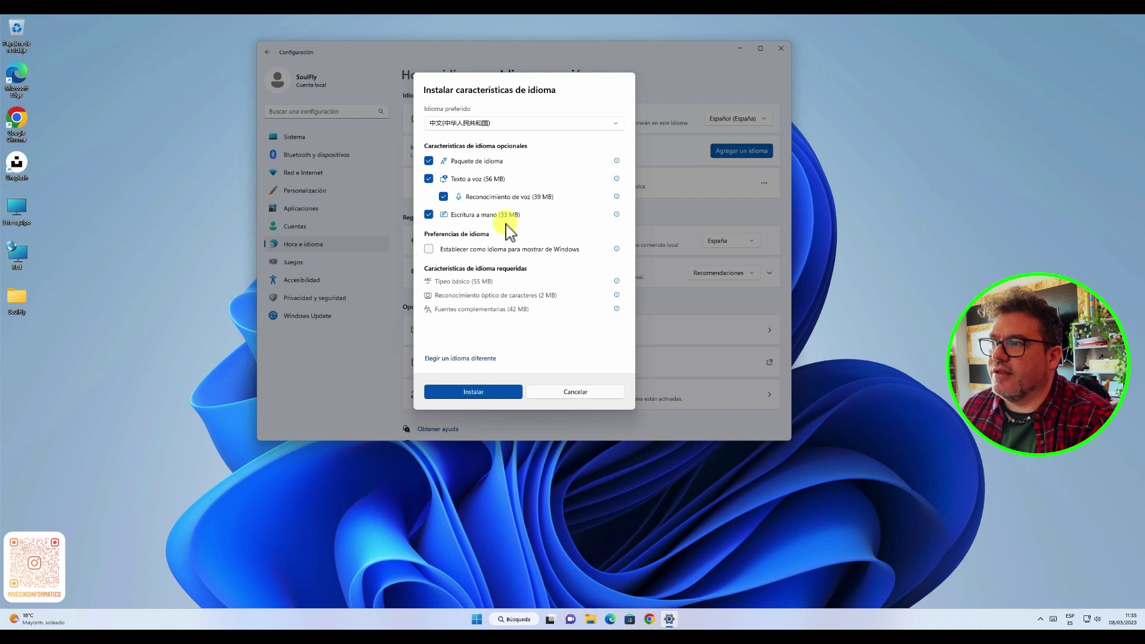
pyautogui.click(491, 392)
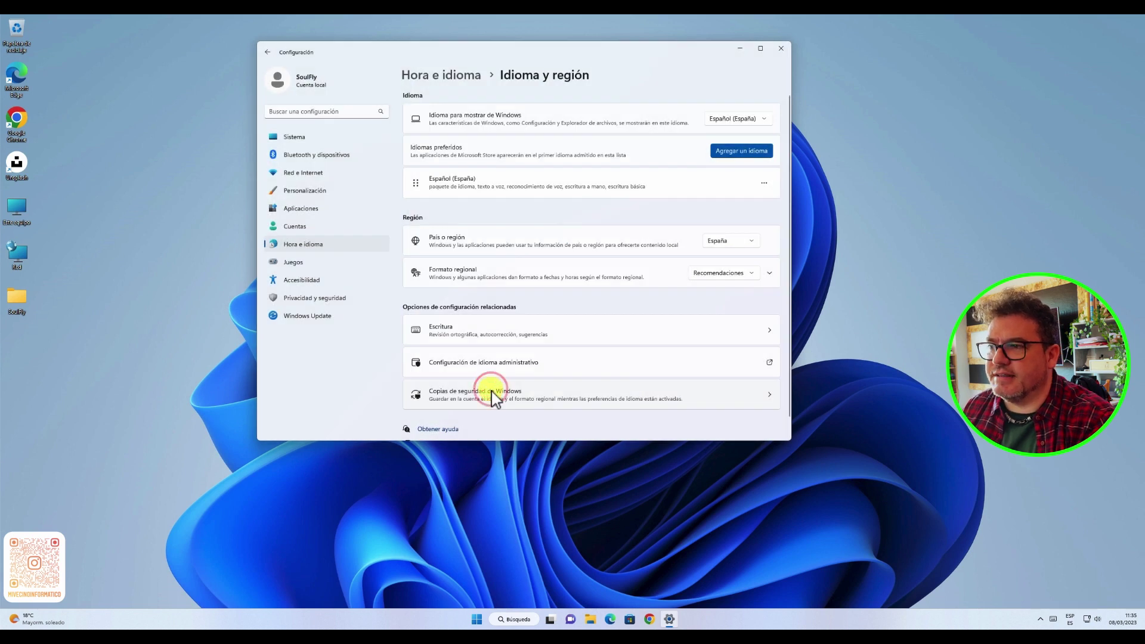
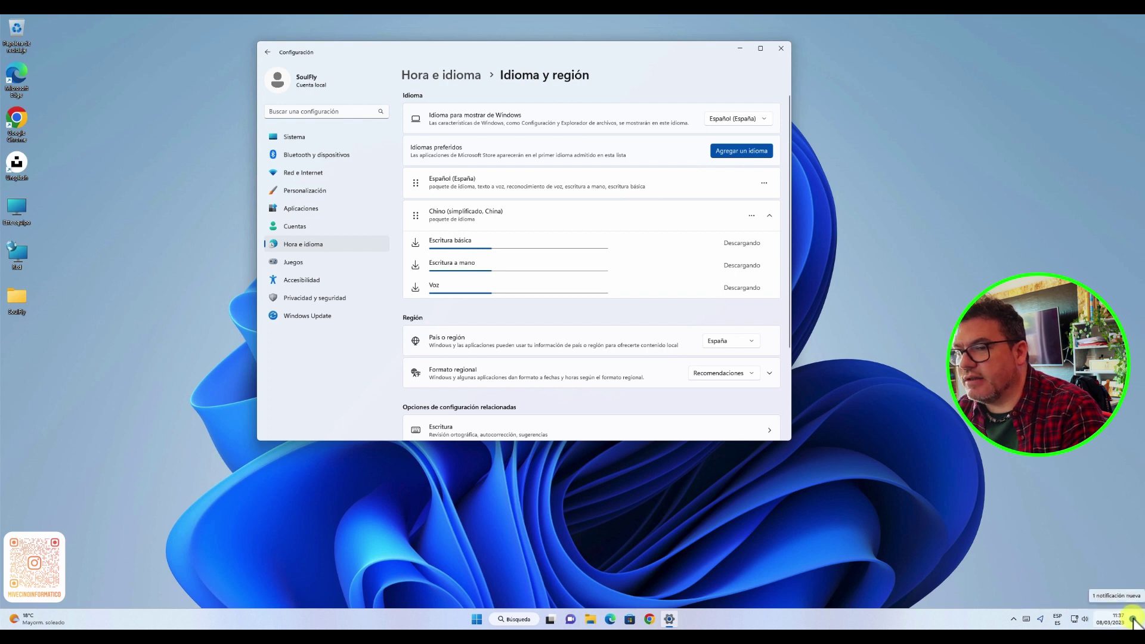
# - Check the new system notifications in the notification center and close it
pyautogui.click(1133, 621)
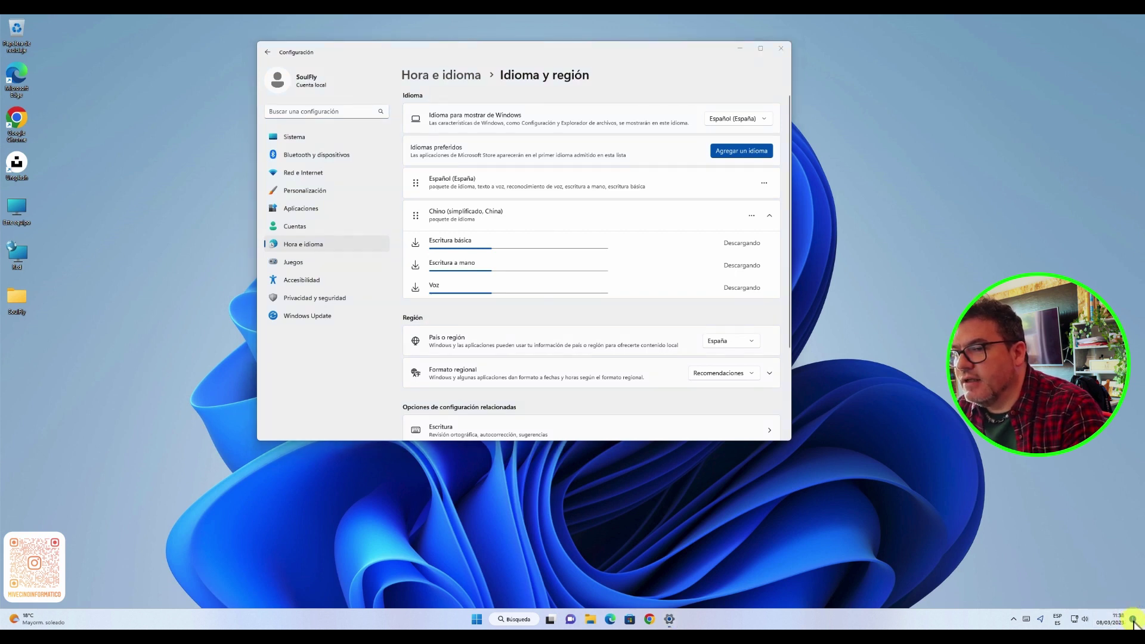
pyautogui.click(1133, 620)
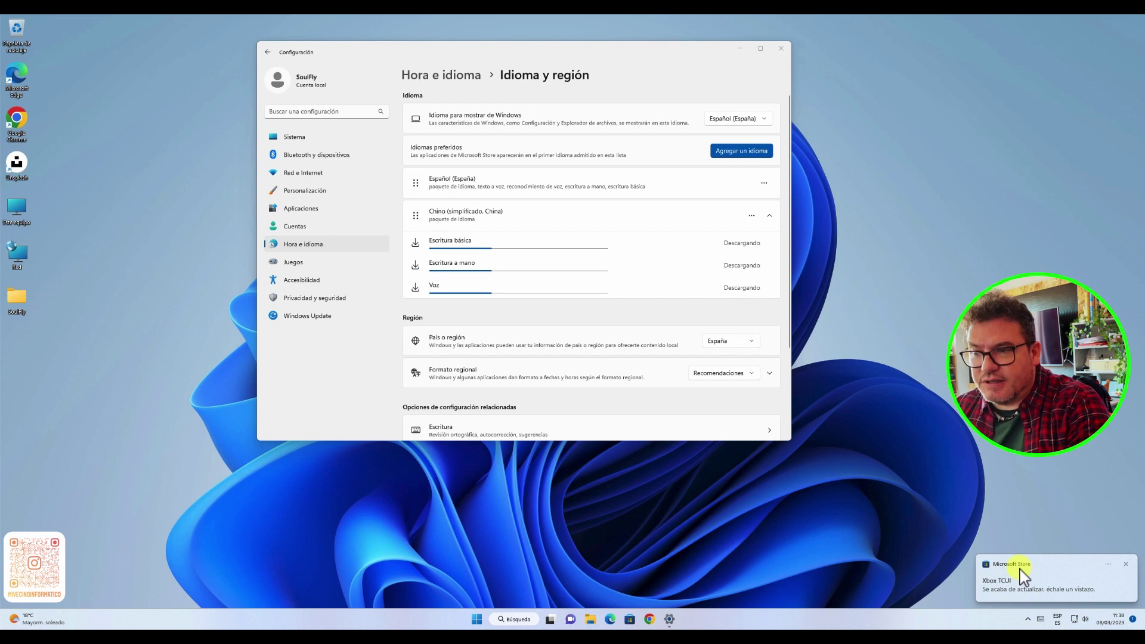
pyautogui.click(1131, 621)
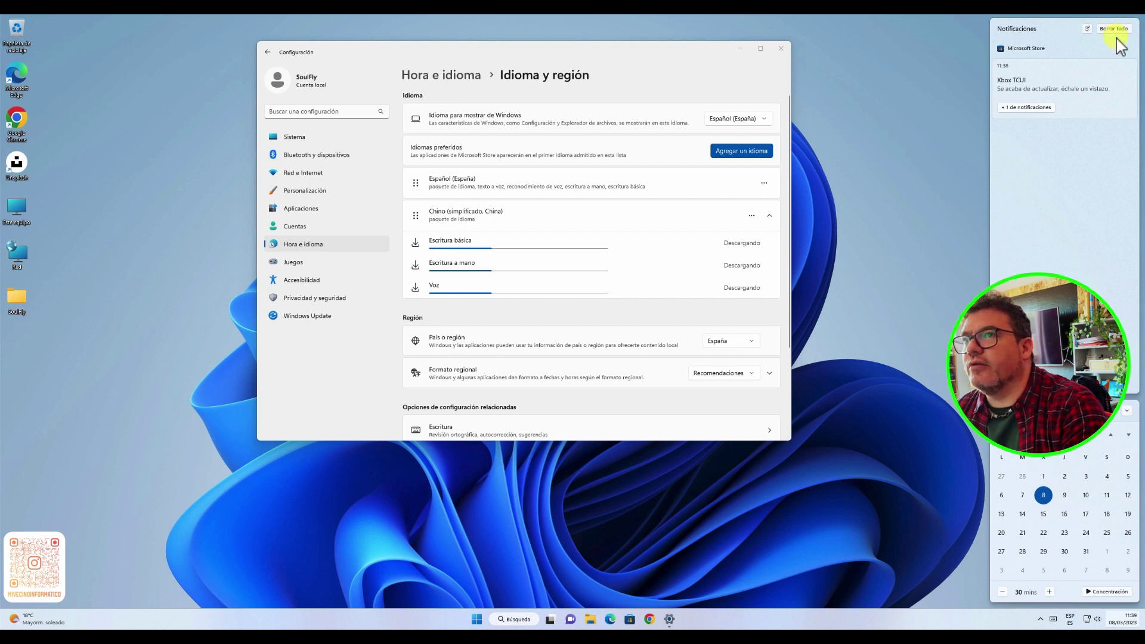
pyautogui.click(939, 70)
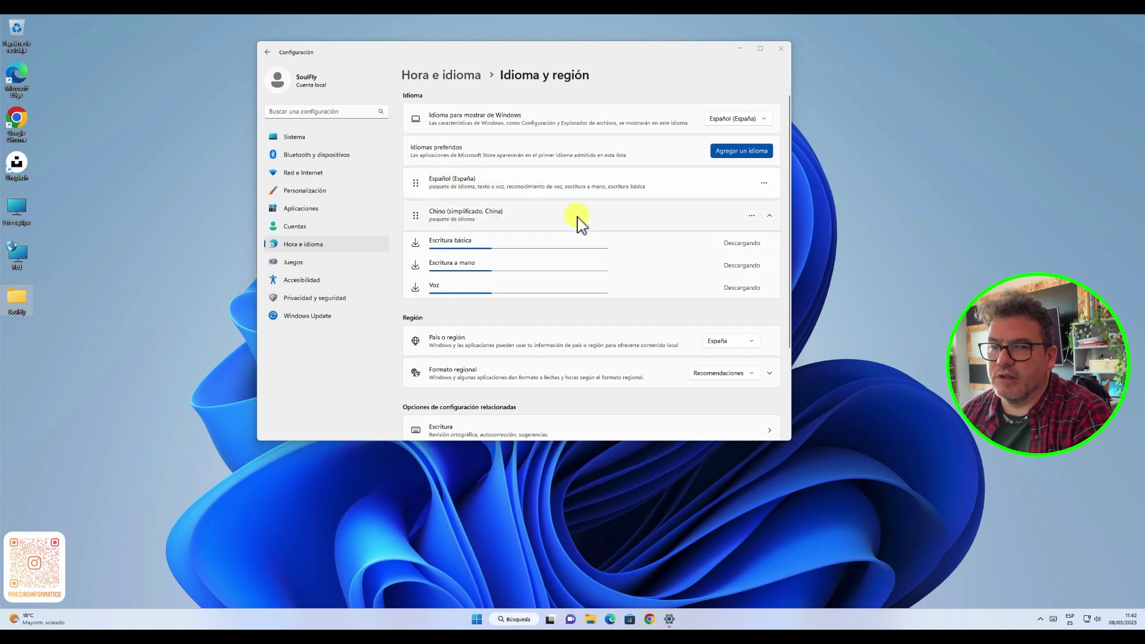
# - Check the options of the preferred language Español (España), then review the País o región list and keep España
pyautogui.click(763, 183)
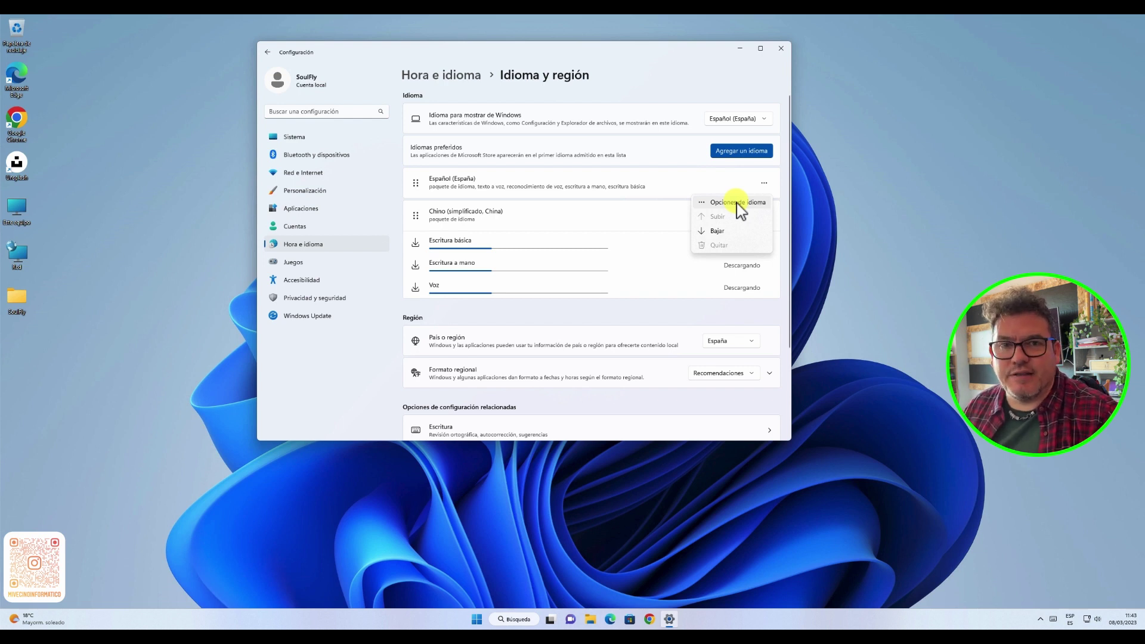
pyautogui.click(656, 187)
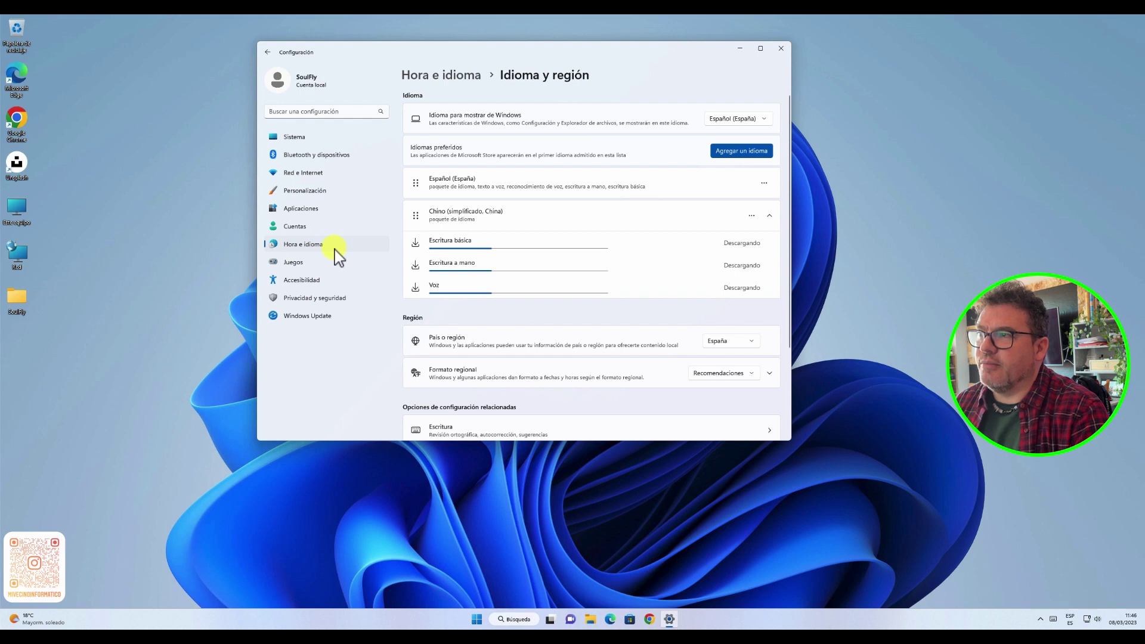
pyautogui.scroll(-2, 528, 274)
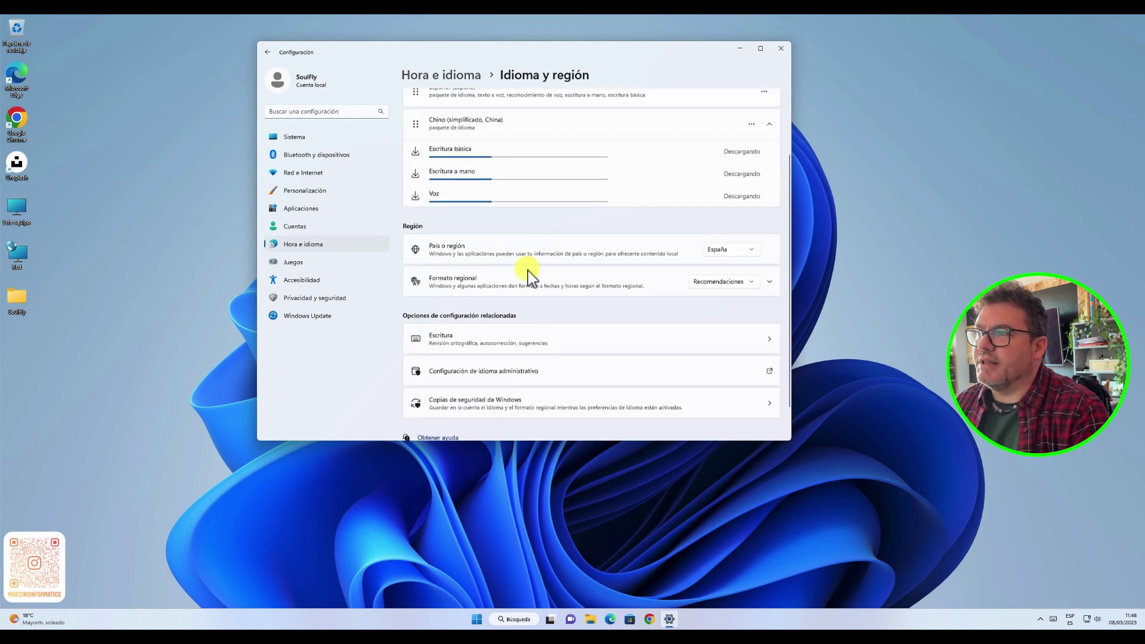
pyautogui.scroll(-1, 527, 274)
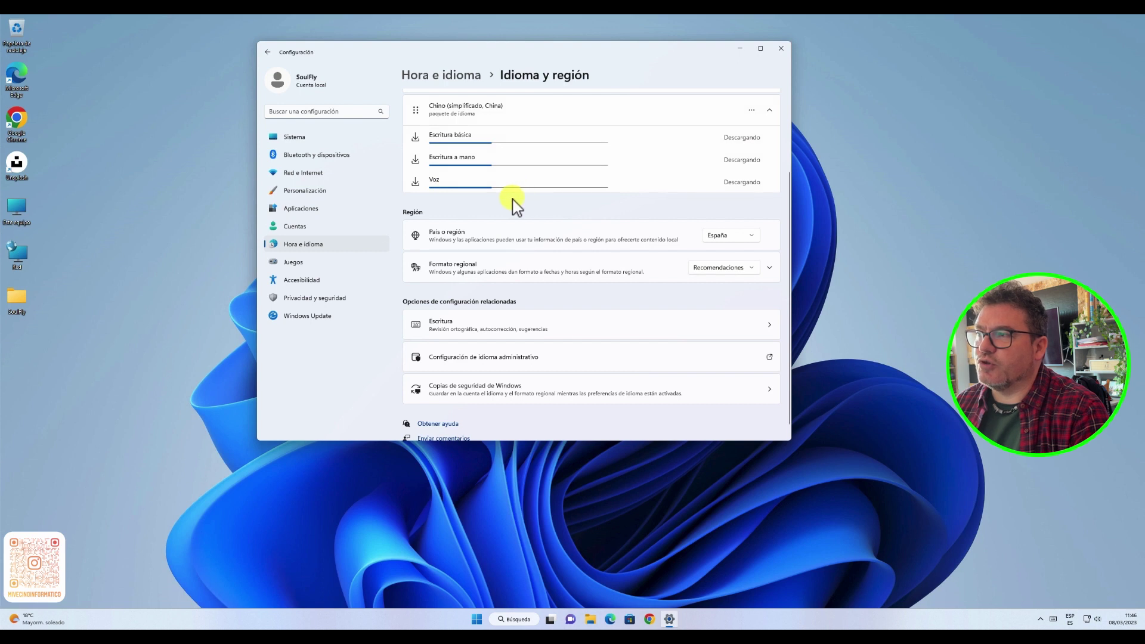
pyautogui.scroll(-1, 516, 206)
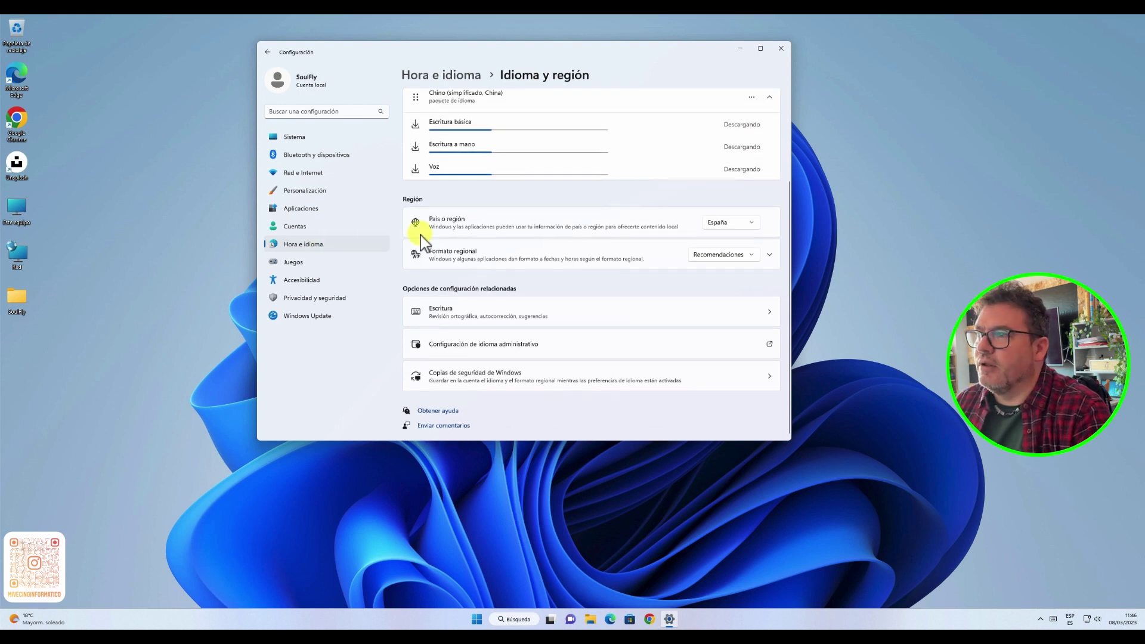
pyautogui.click(741, 224)
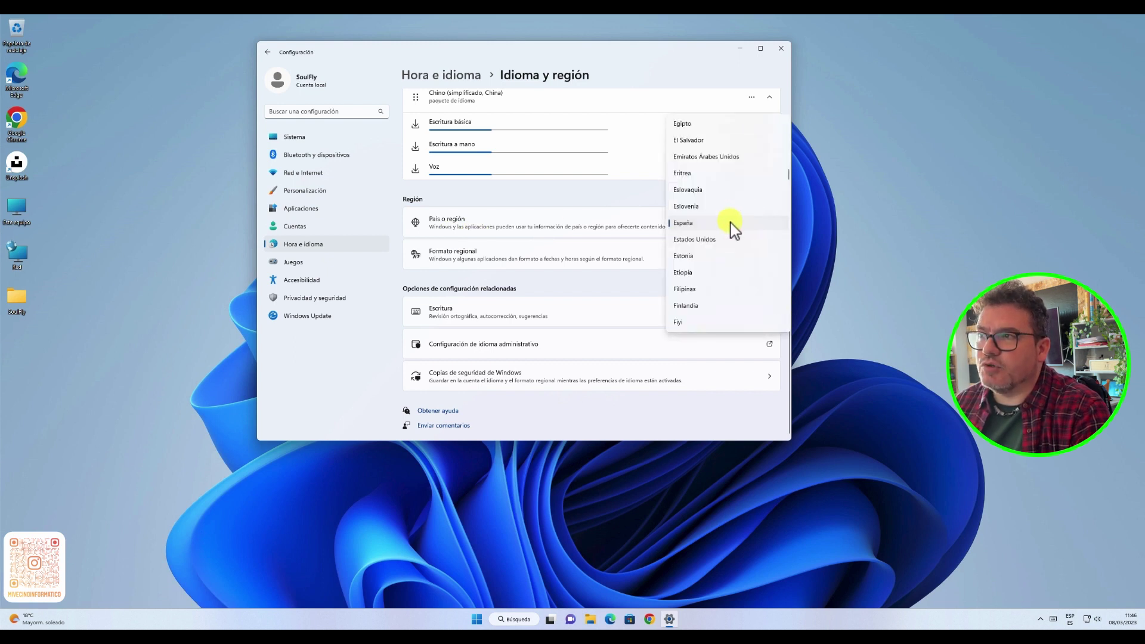
pyautogui.click(730, 223)
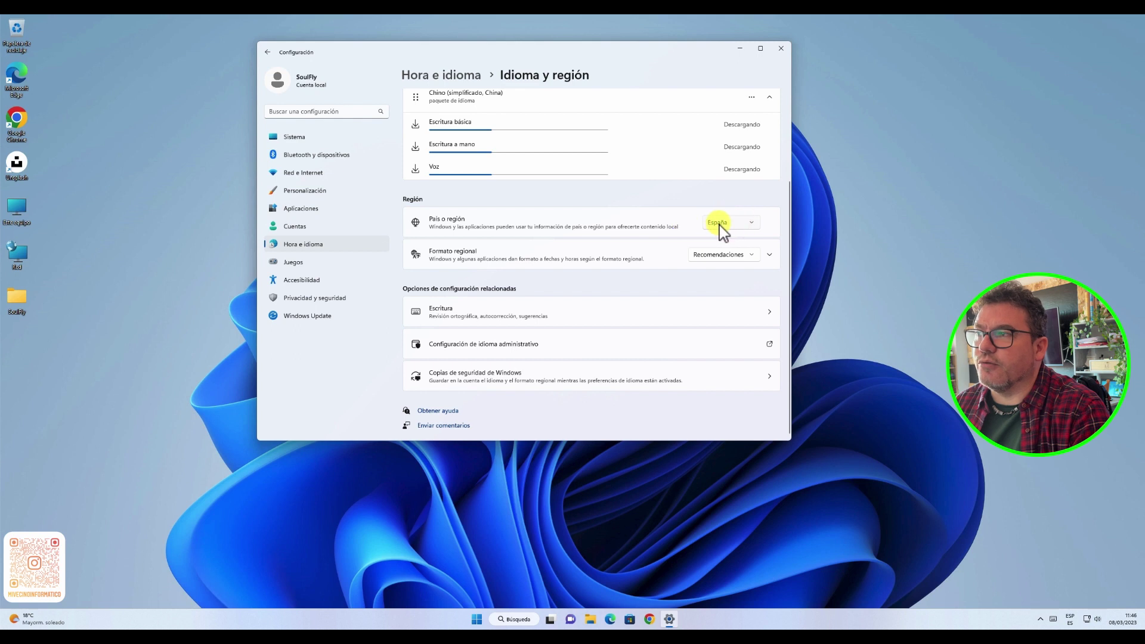
# - Review the available Formato regional choices and keep Recomendaciones
pyautogui.click(709, 256)
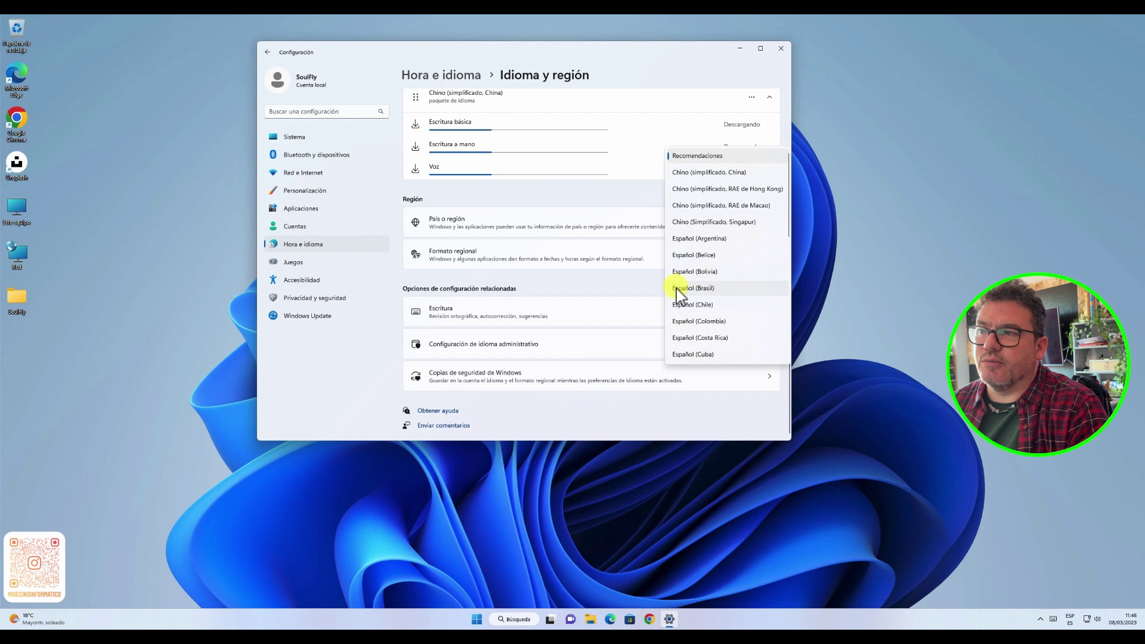
pyautogui.scroll(-10, 726, 285)
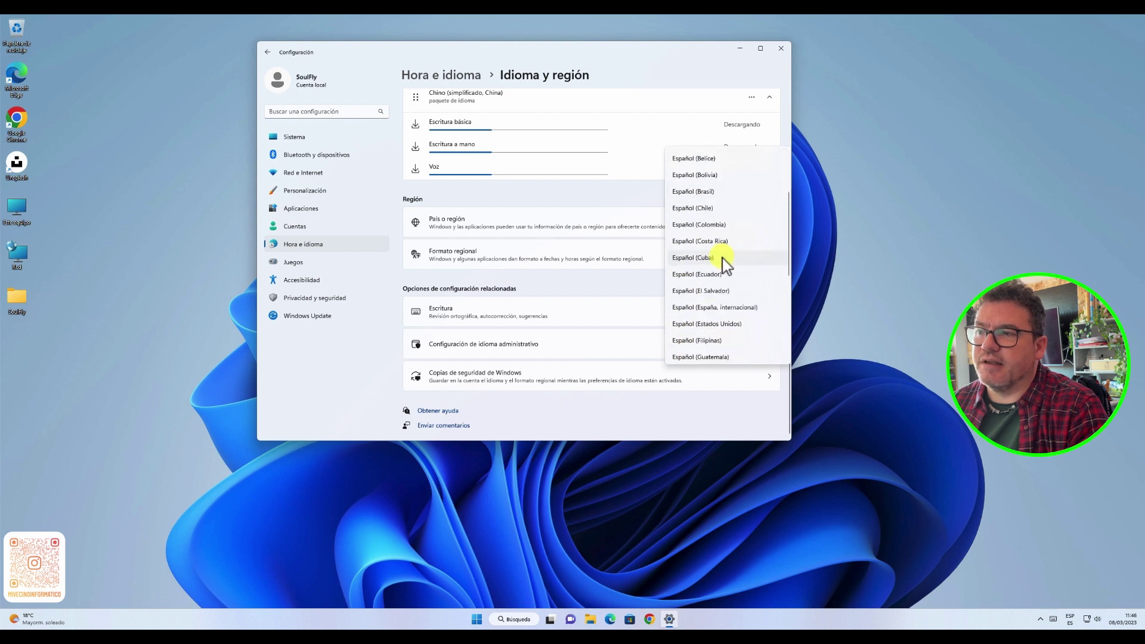
pyautogui.scroll(2, 721, 256)
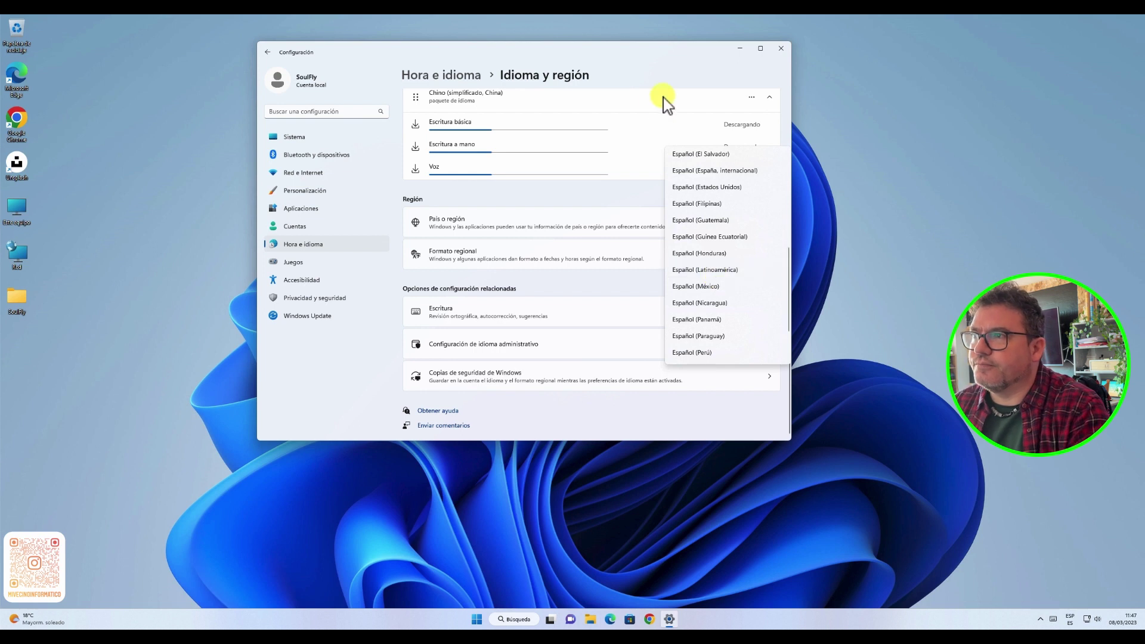
pyautogui.click(647, 106)
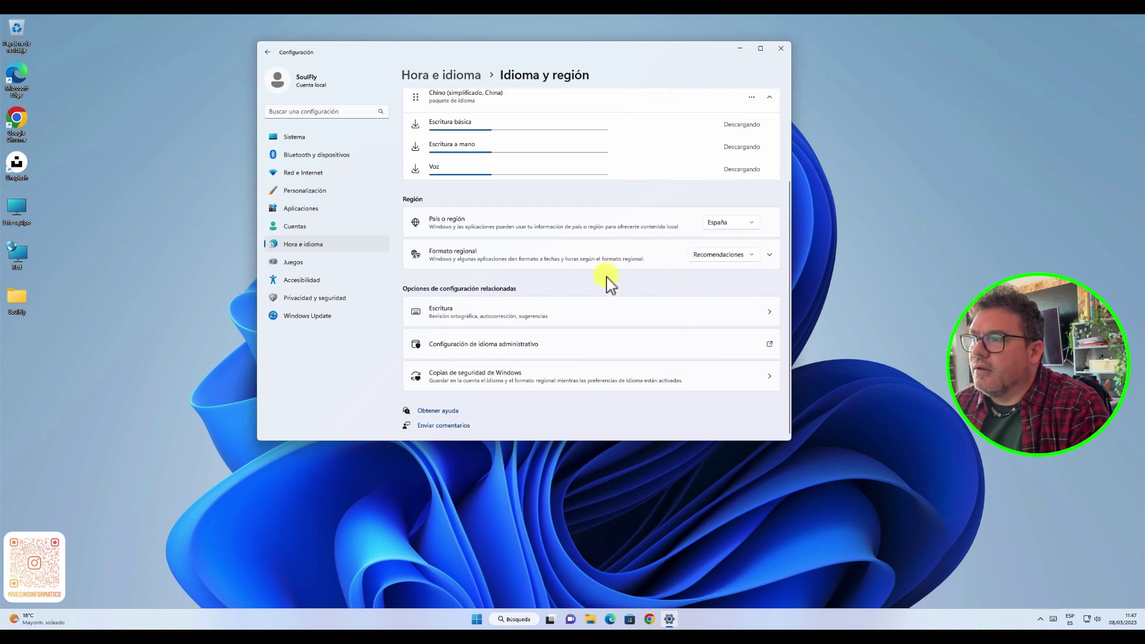
# - Review the Teclado táctil options in the Escritura settings, testing Mostrar el teclado táctil cuando no haya ningún teclado conectado and turning it back off
pyautogui.click(529, 314)
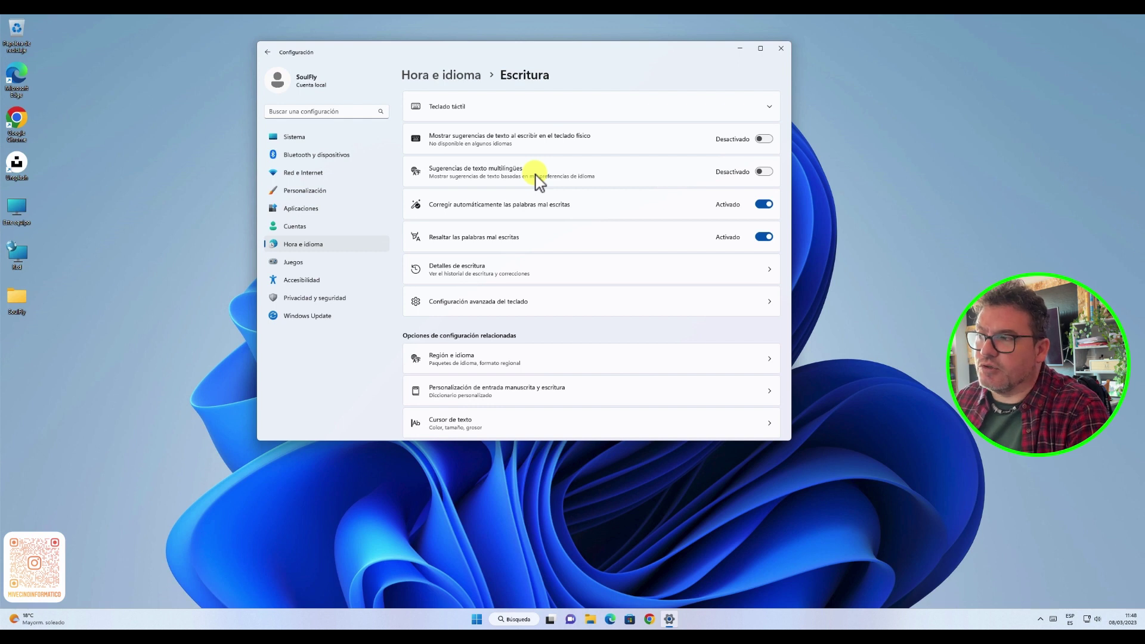
pyautogui.click(538, 111)
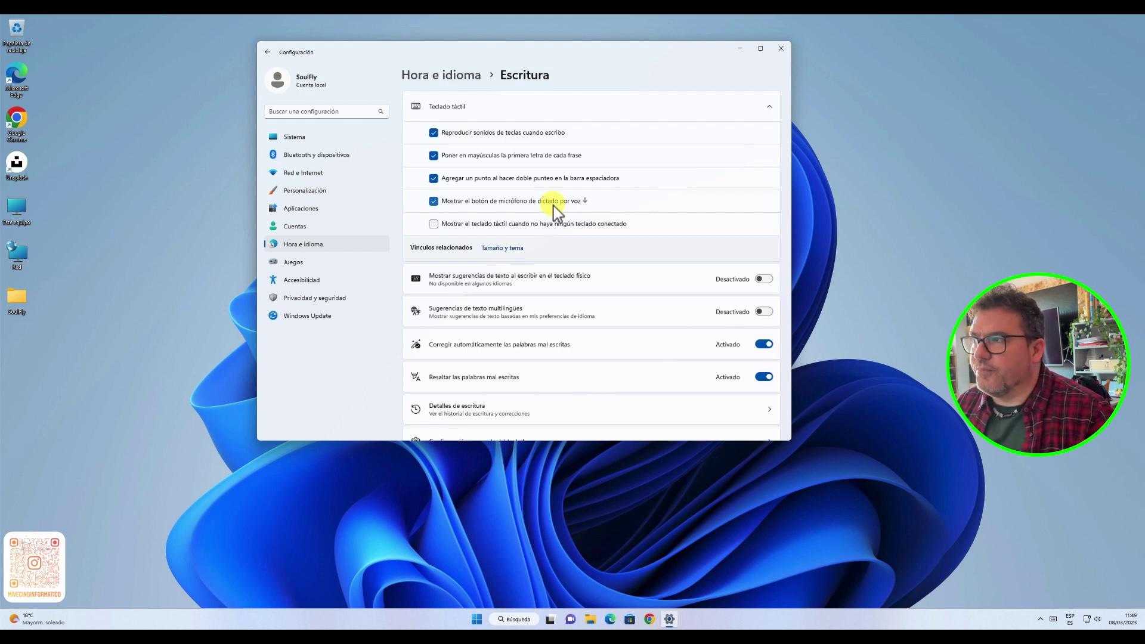
pyautogui.click(449, 224)
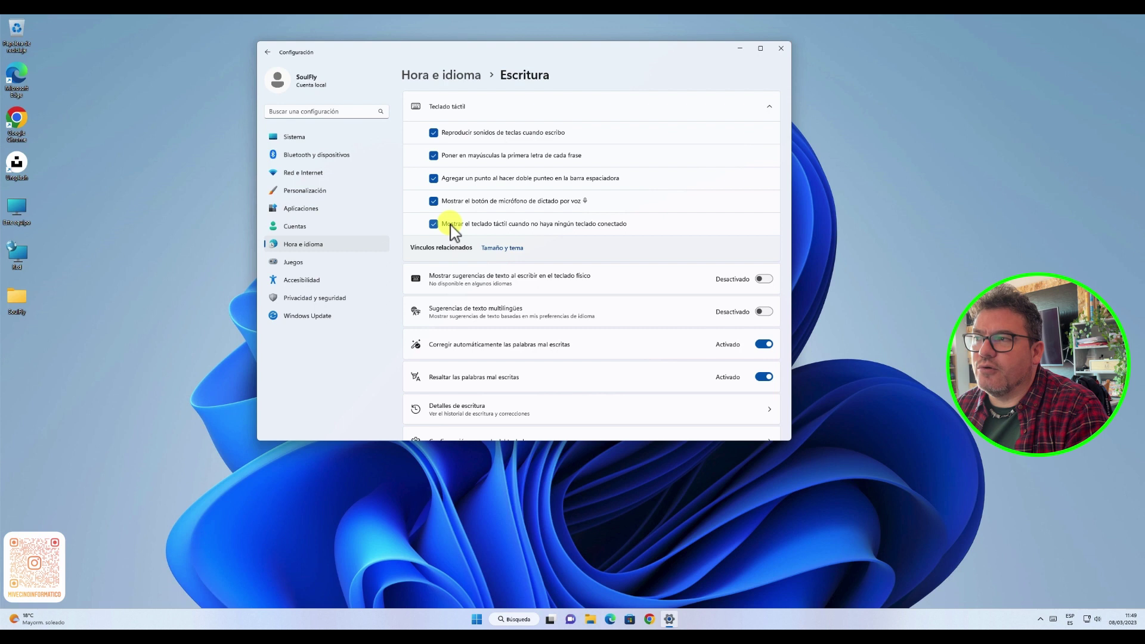
pyautogui.click(450, 224)
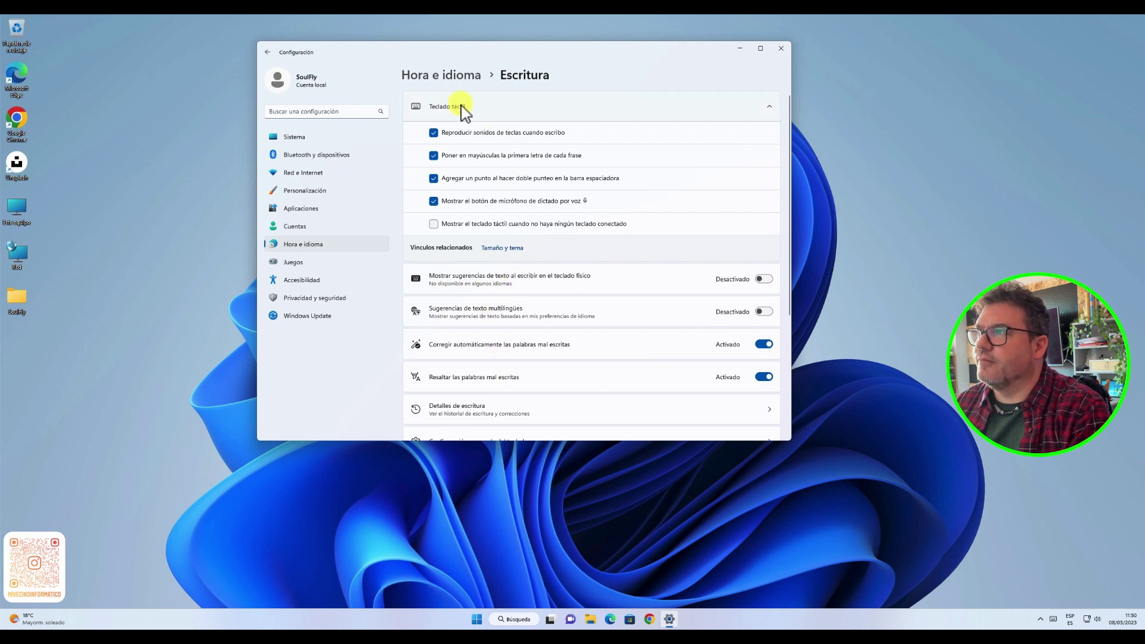
# - Return to the Idioma y región settings and check the Chino (simplificado, China) language downloads
pyautogui.click(462, 76)
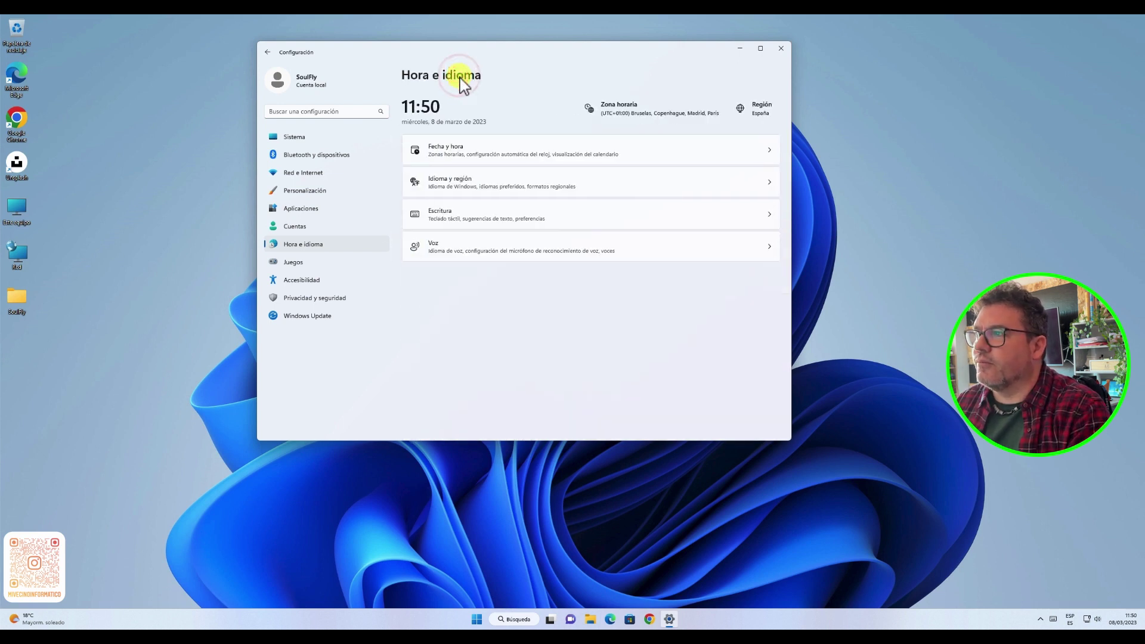
pyautogui.click(311, 246)
pyautogui.click(437, 182)
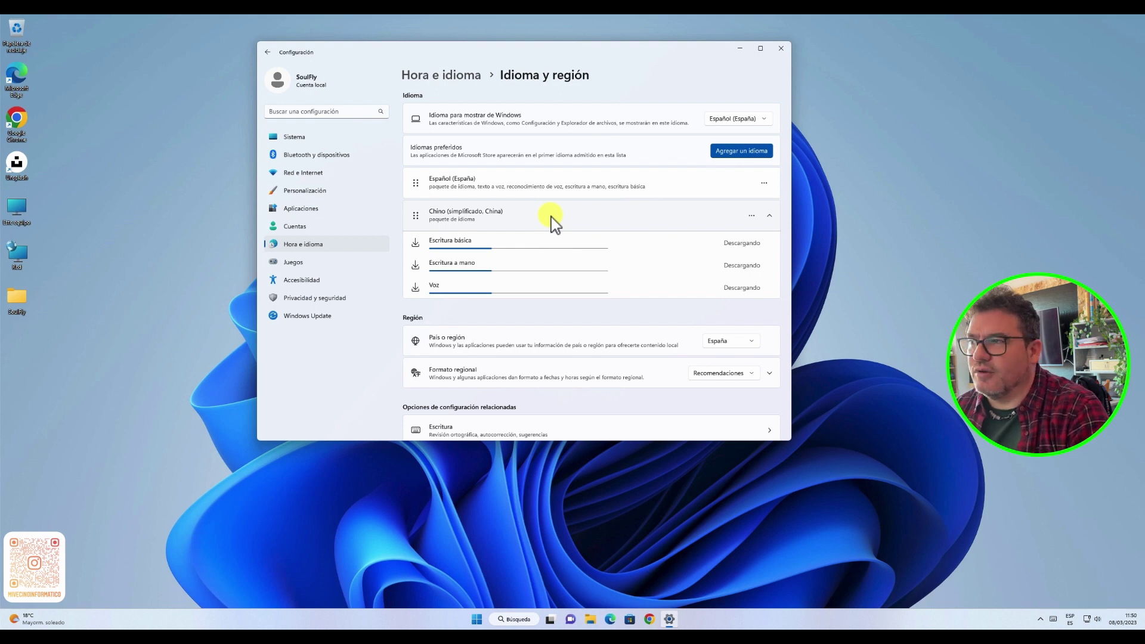
# - Open the Barra de tareas settings within Personalización
pyautogui.click(307, 192)
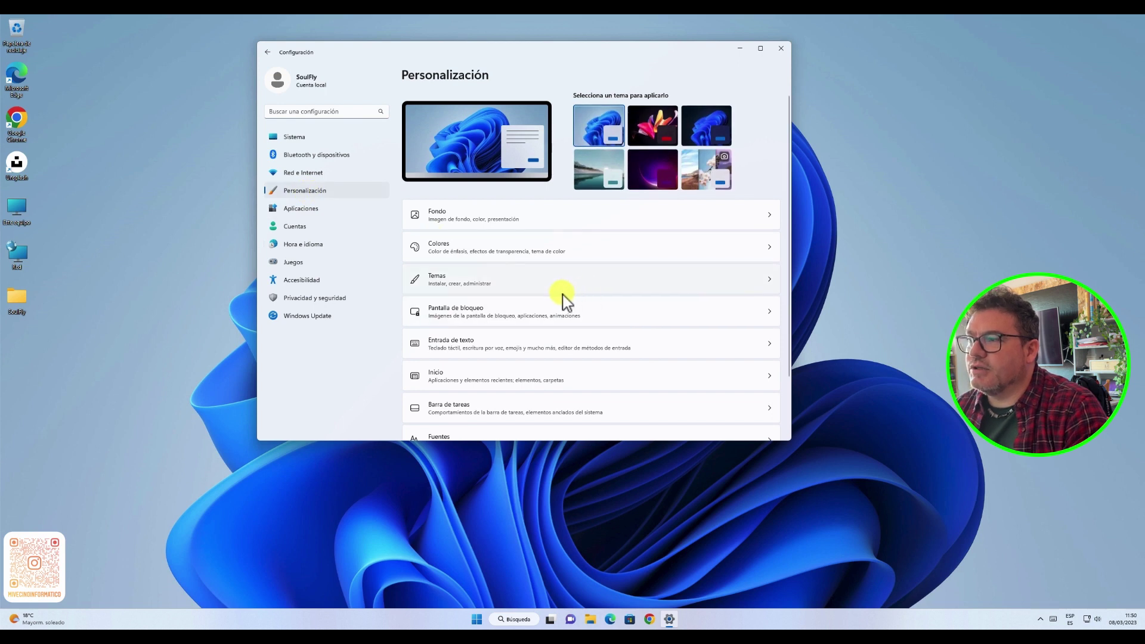
pyautogui.scroll(-2, 565, 301)
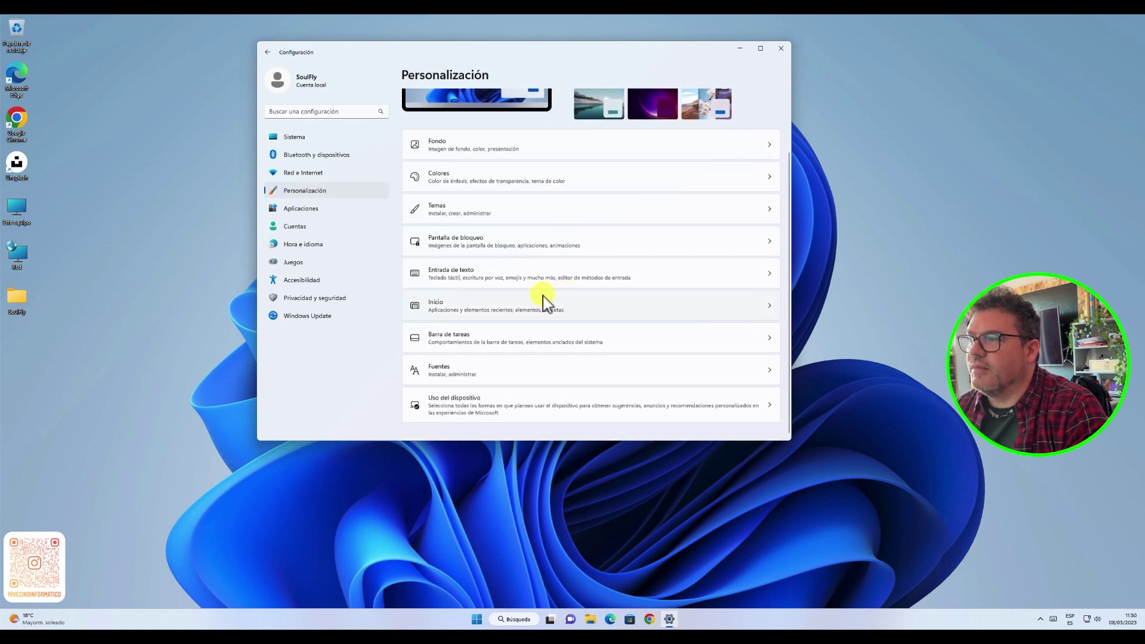
pyautogui.click(525, 337)
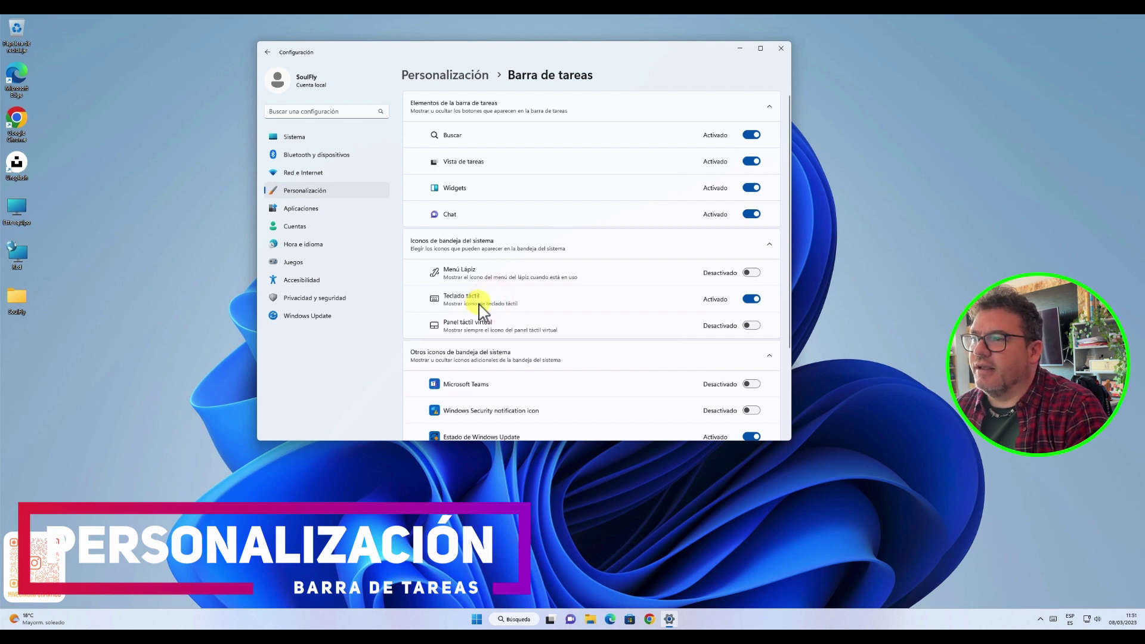
# - Show the touch keyboard, check its Más configuraciones options, and close it
pyautogui.click(1049, 622)
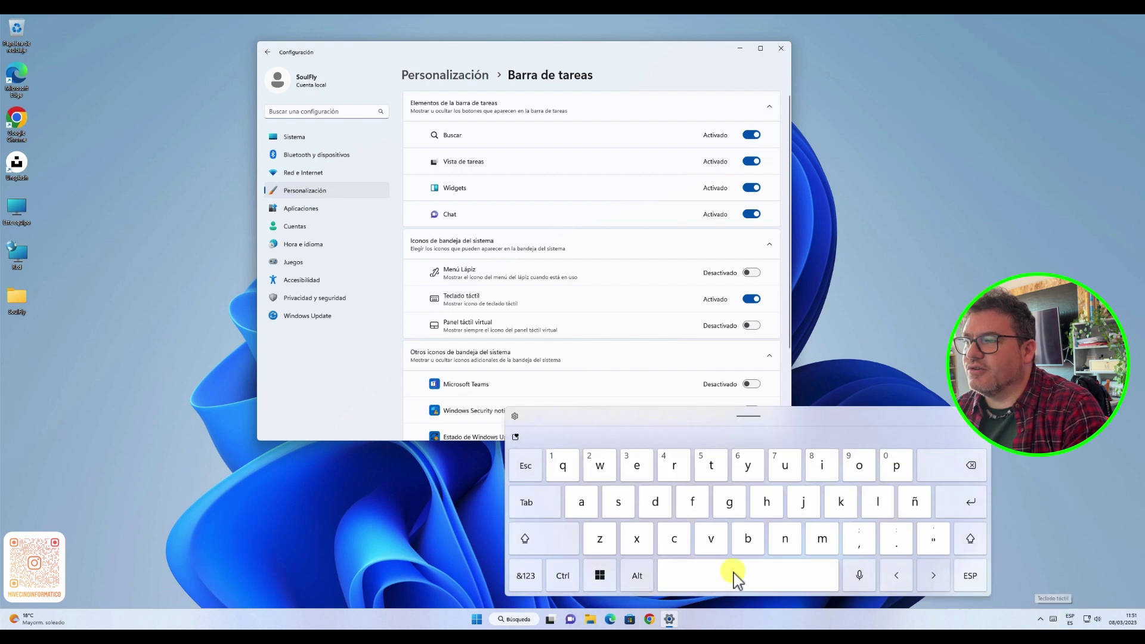
pyautogui.click(514, 415)
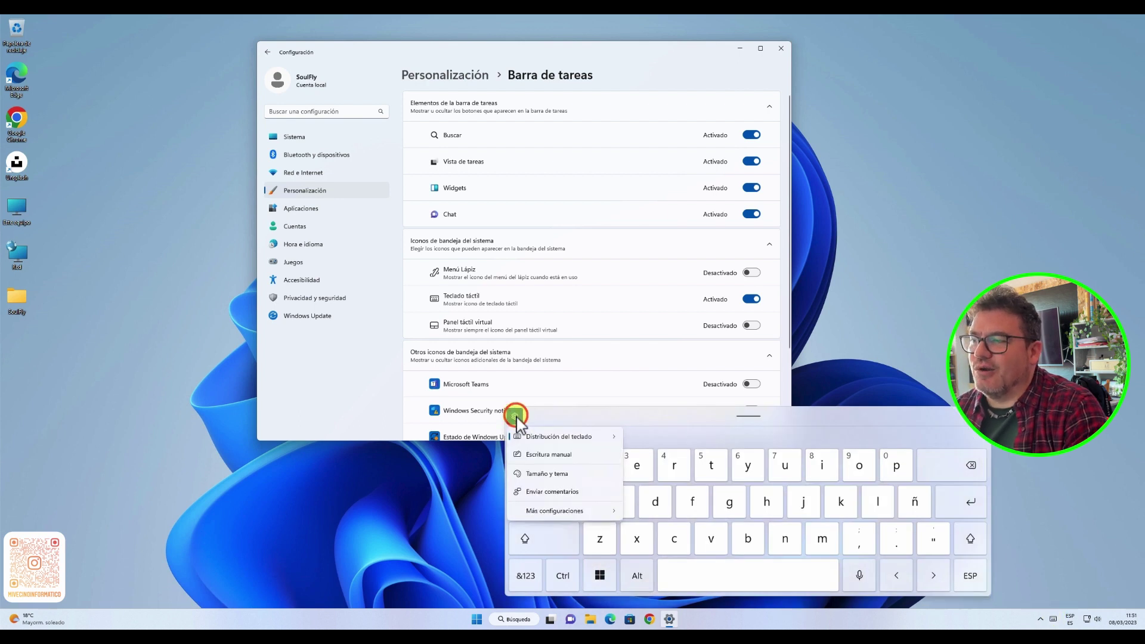
pyautogui.moveTo(558, 520)
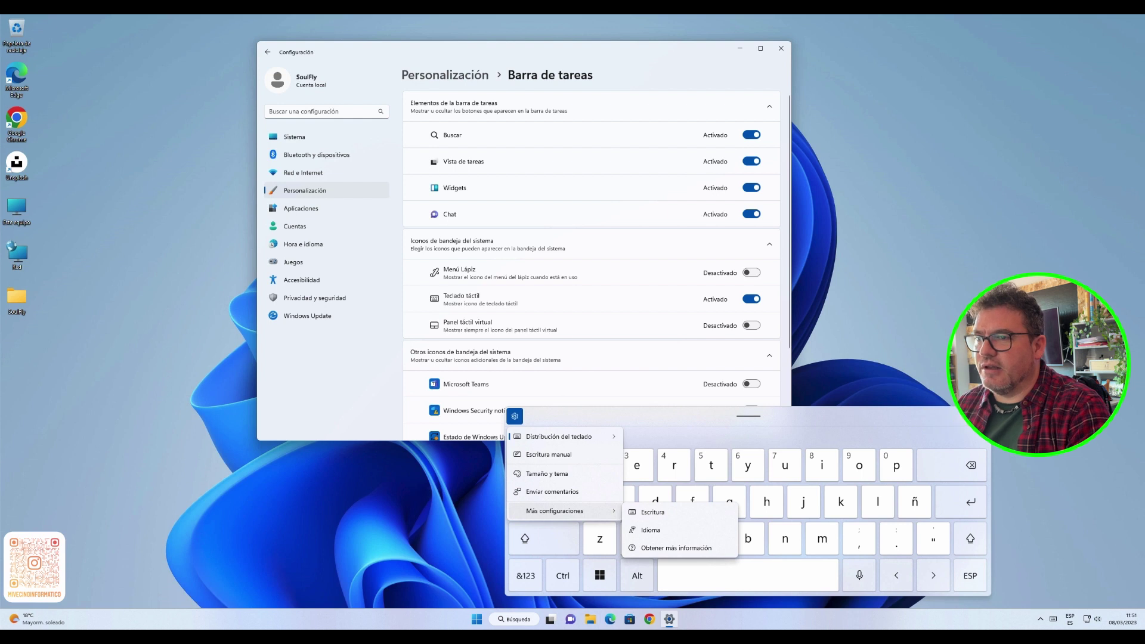
pyautogui.click(954, 425)
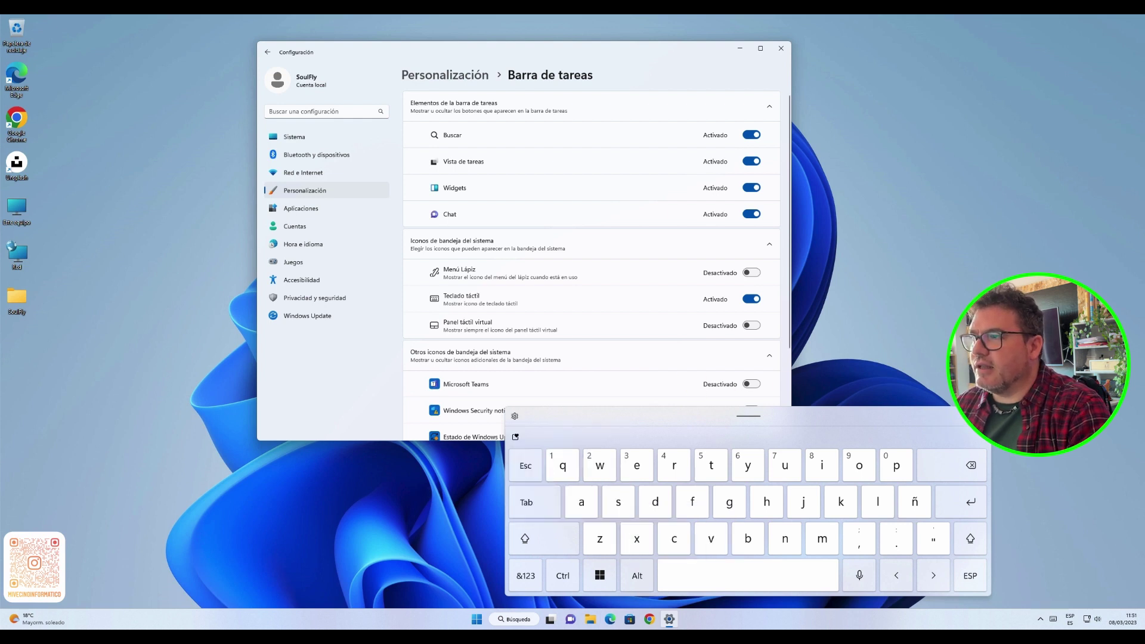
pyautogui.click(916, 399)
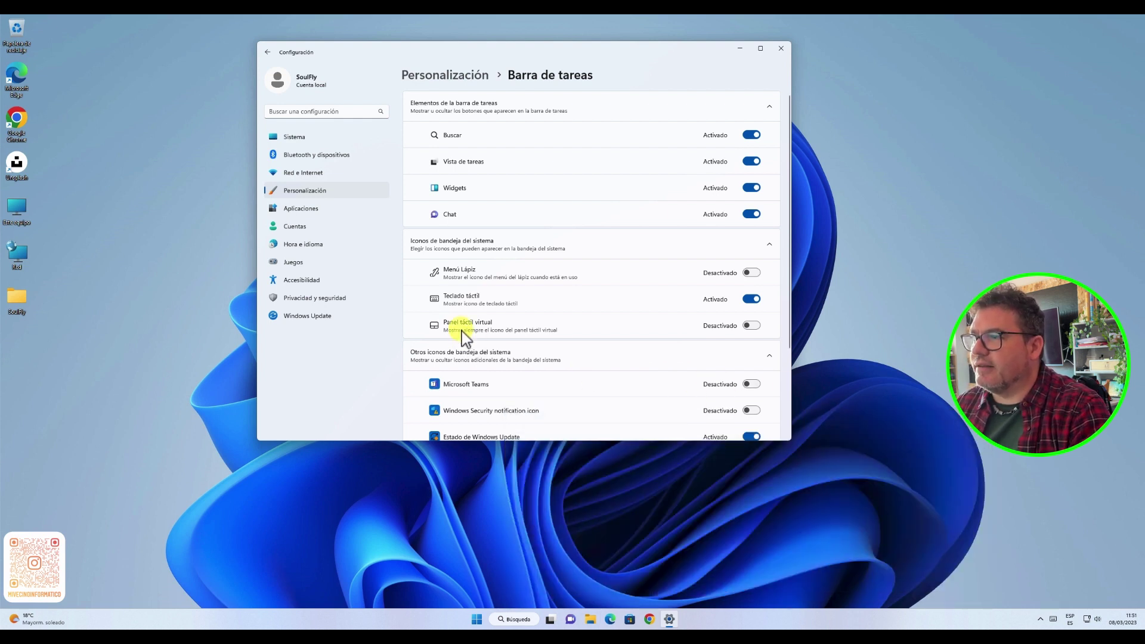
# - Try the Panel táctil virtual and Microsoft Teams tray icons, turning each on and back off
pyautogui.click(750, 325)
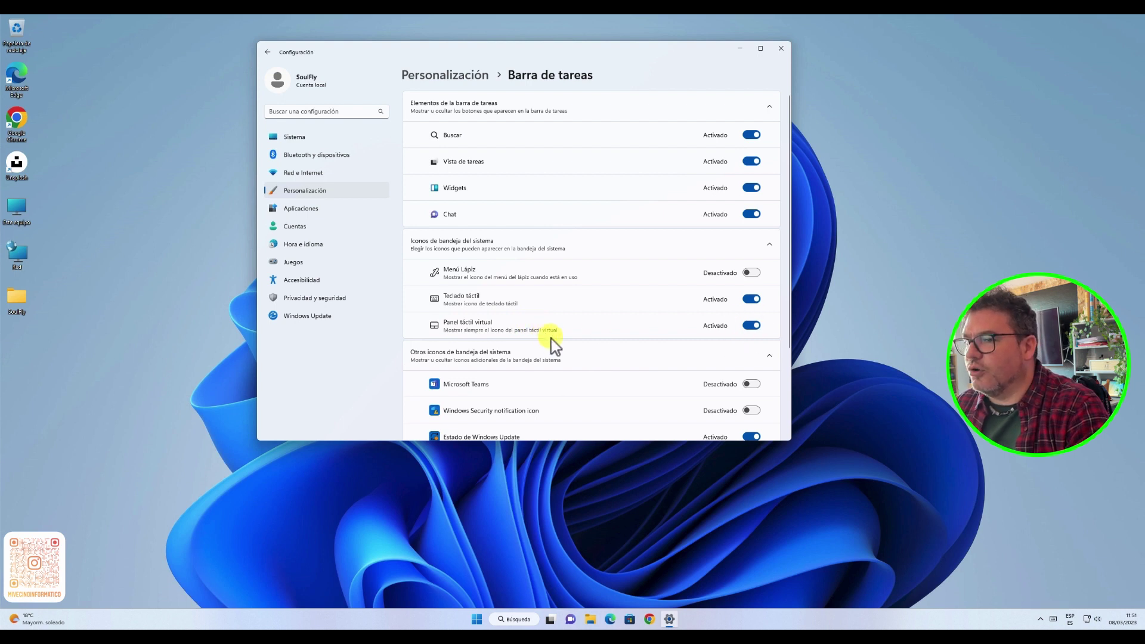
pyautogui.scroll(-3, 572, 343)
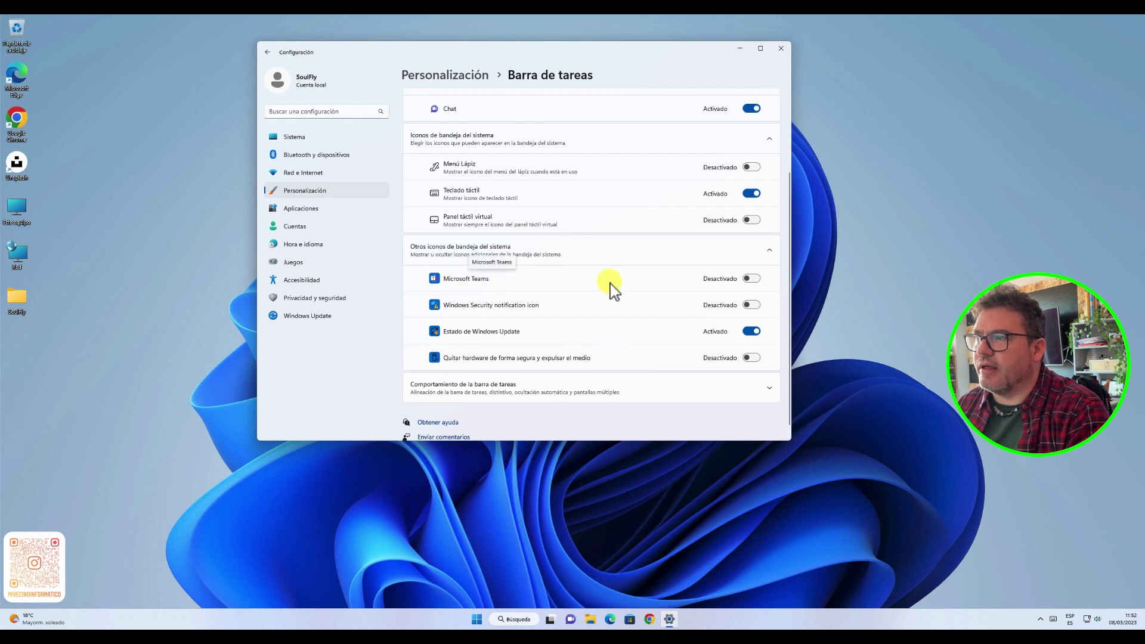
pyautogui.click(1037, 620)
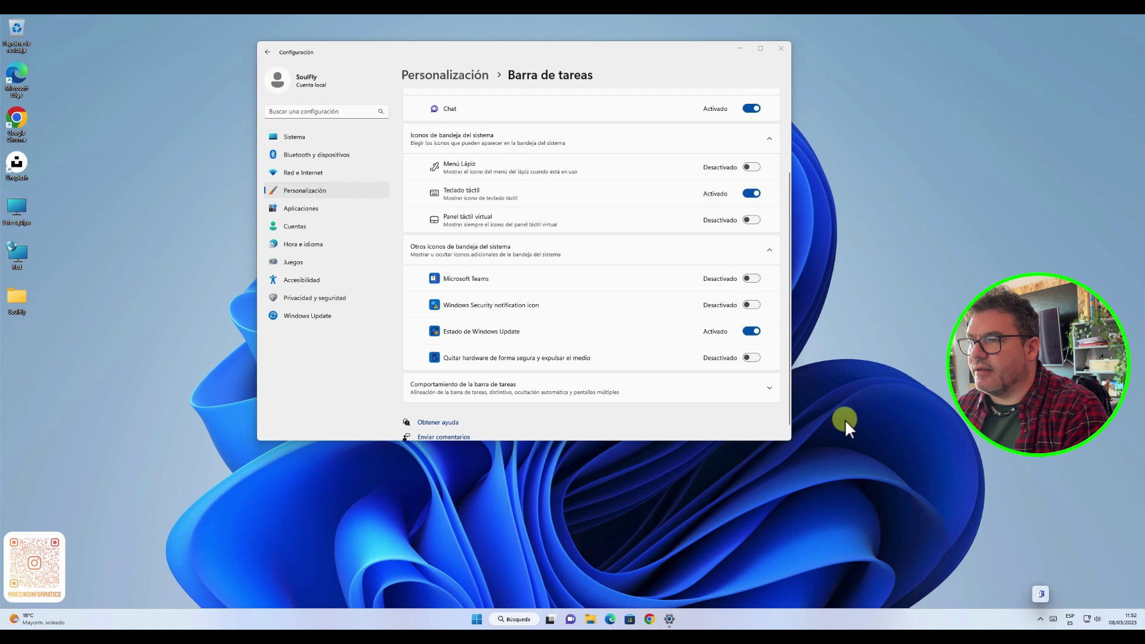
pyautogui.click(751, 279)
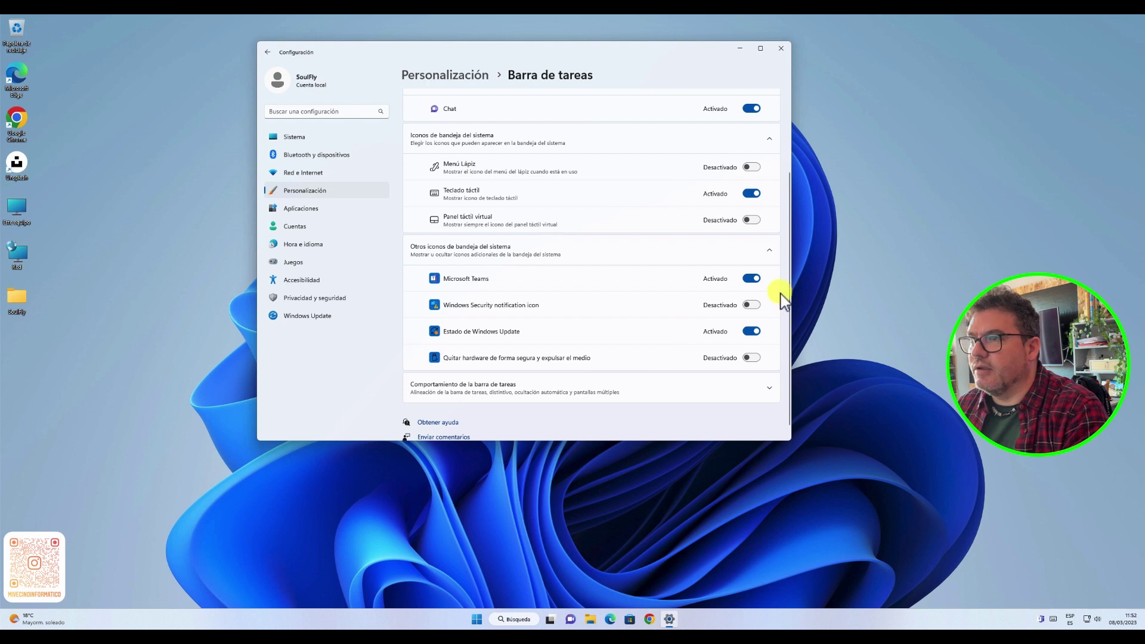
pyautogui.click(749, 279)
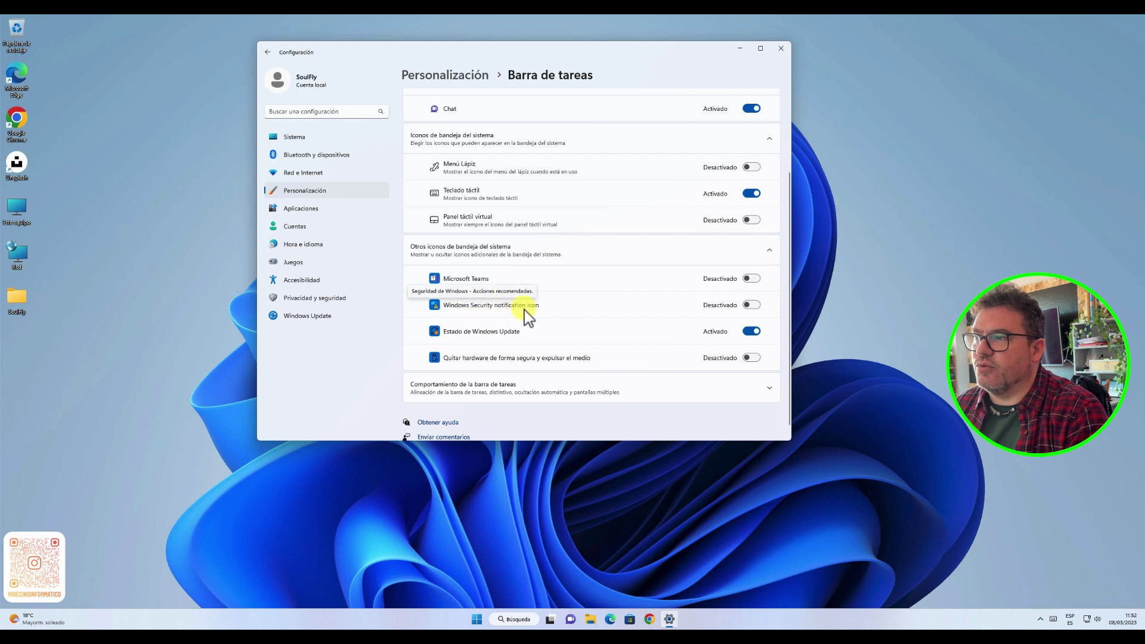
# - Enable the Windows Security notification icon for the system tray and check the hidden tray icons
pyautogui.click(750, 304)
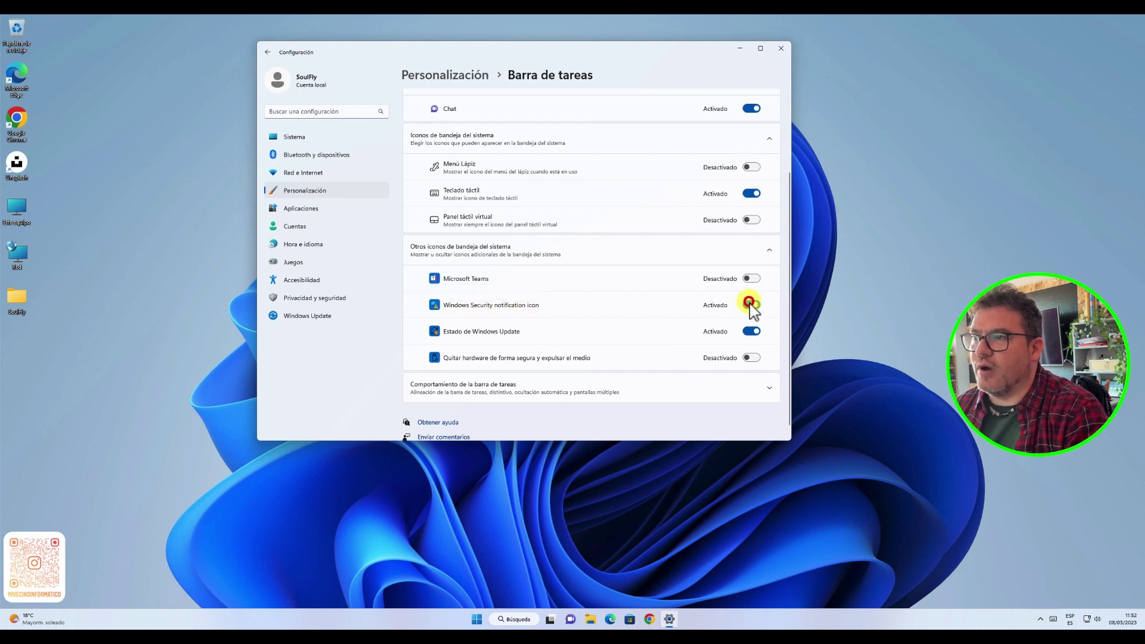
pyautogui.click(1040, 619)
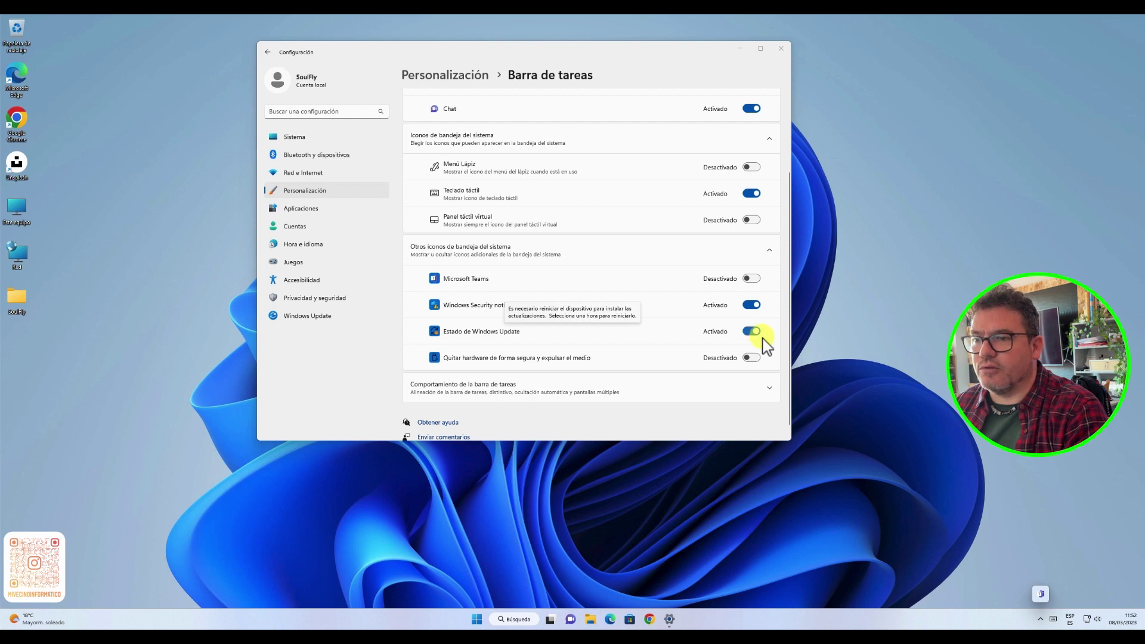
pyautogui.click(1040, 619)
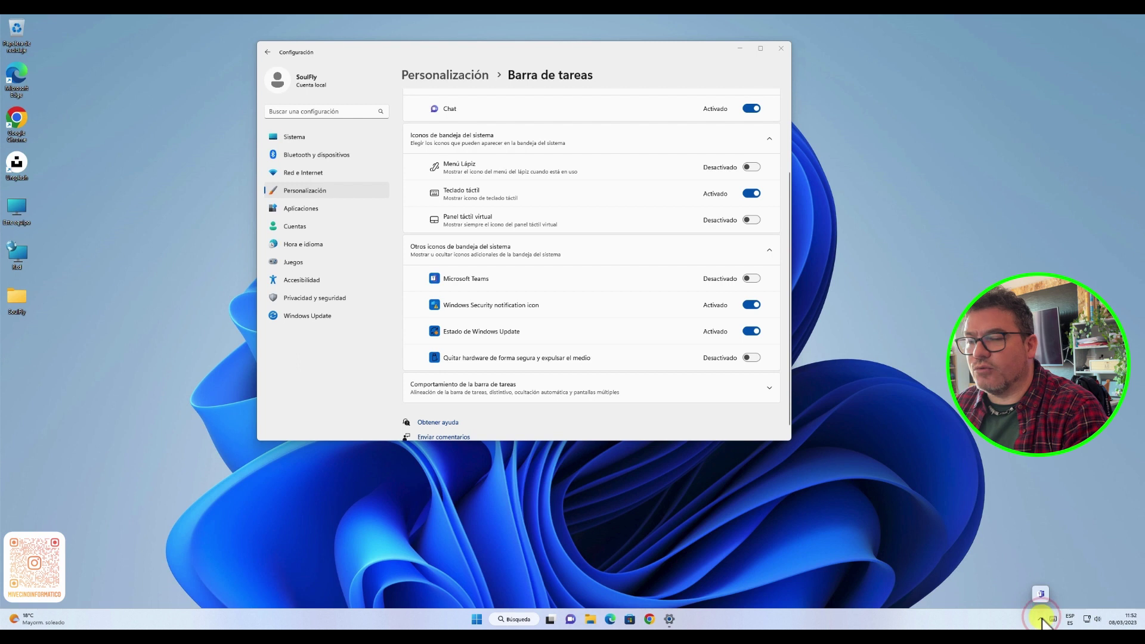
pyautogui.click(1041, 620)
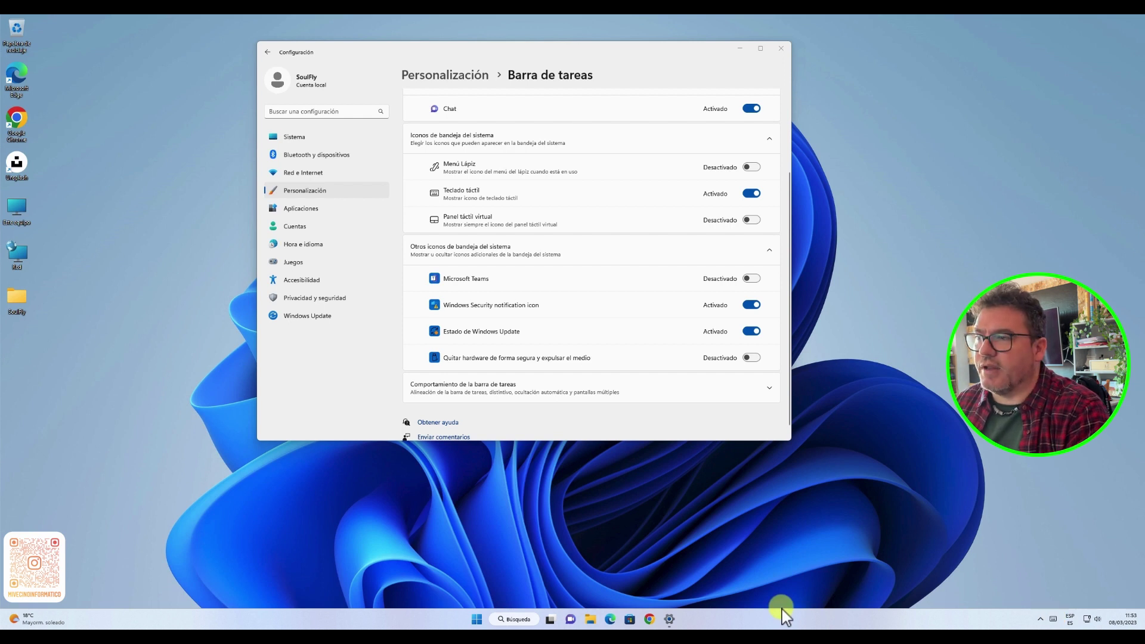
# - Enable the Quitar hardware de forma segura y expulsar el medio tray icon, testing it off and turning it back on
pyautogui.click(750, 358)
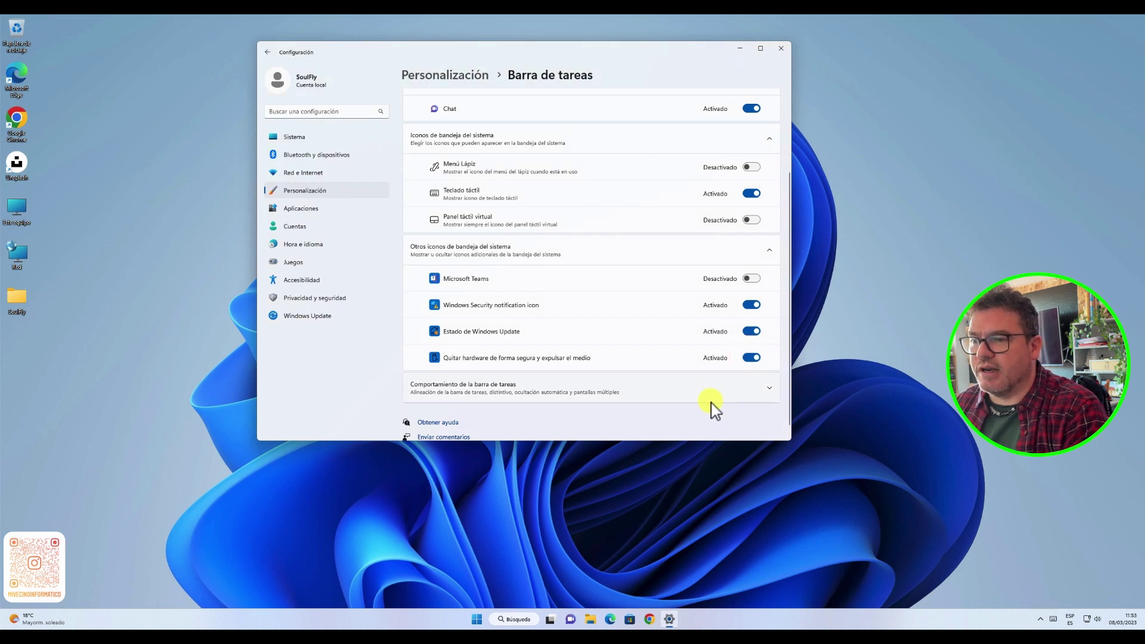
pyautogui.click(1038, 620)
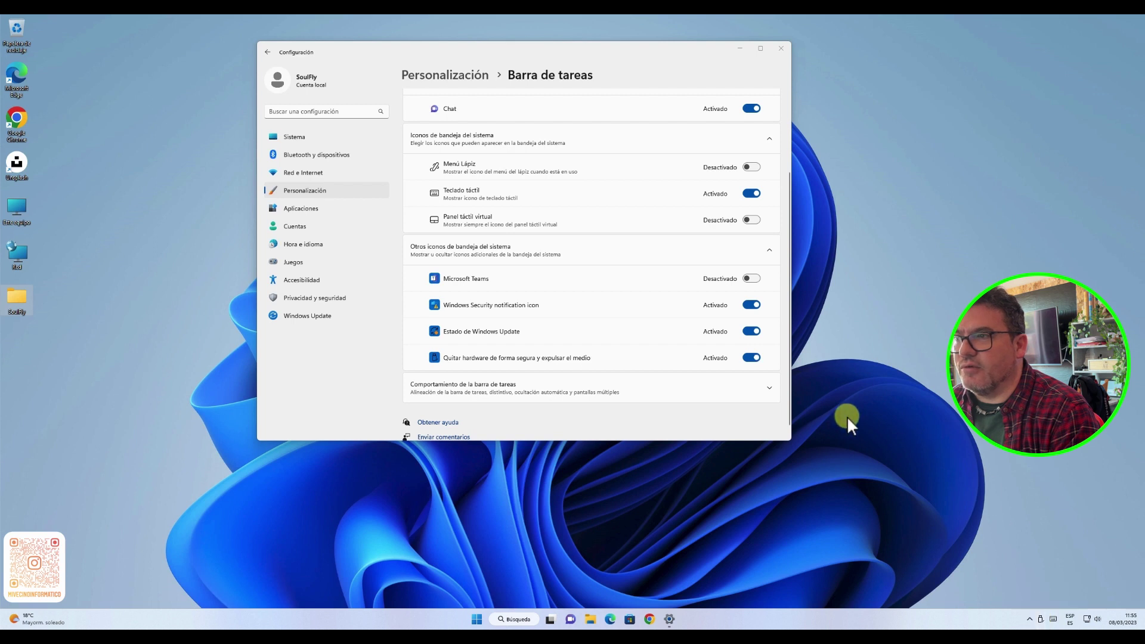
pyautogui.click(753, 357)
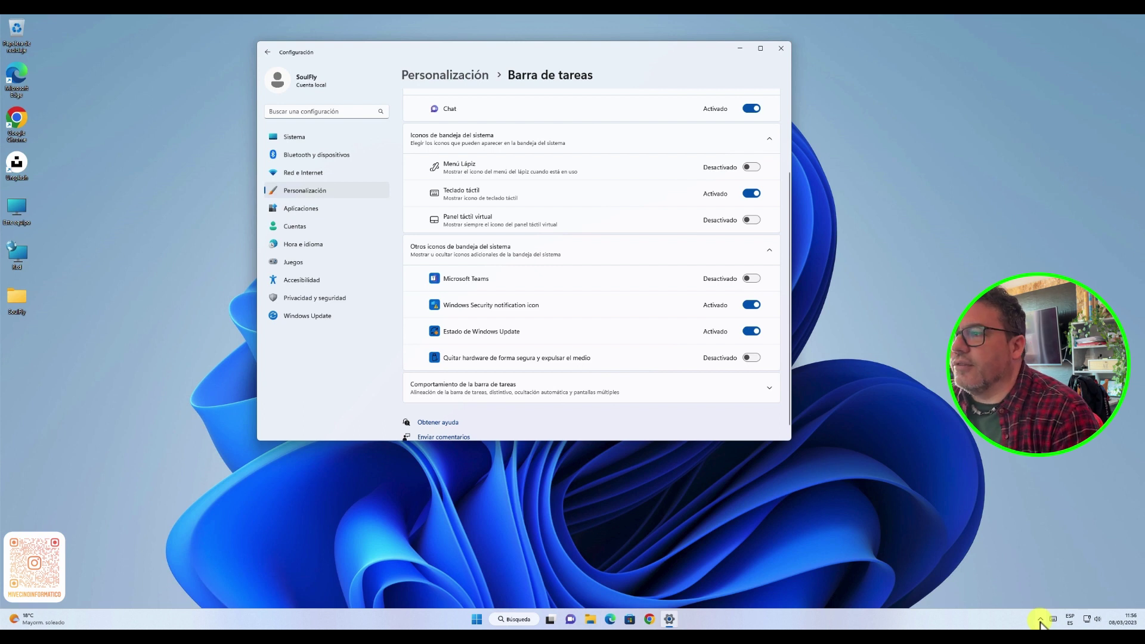
pyautogui.click(750, 358)
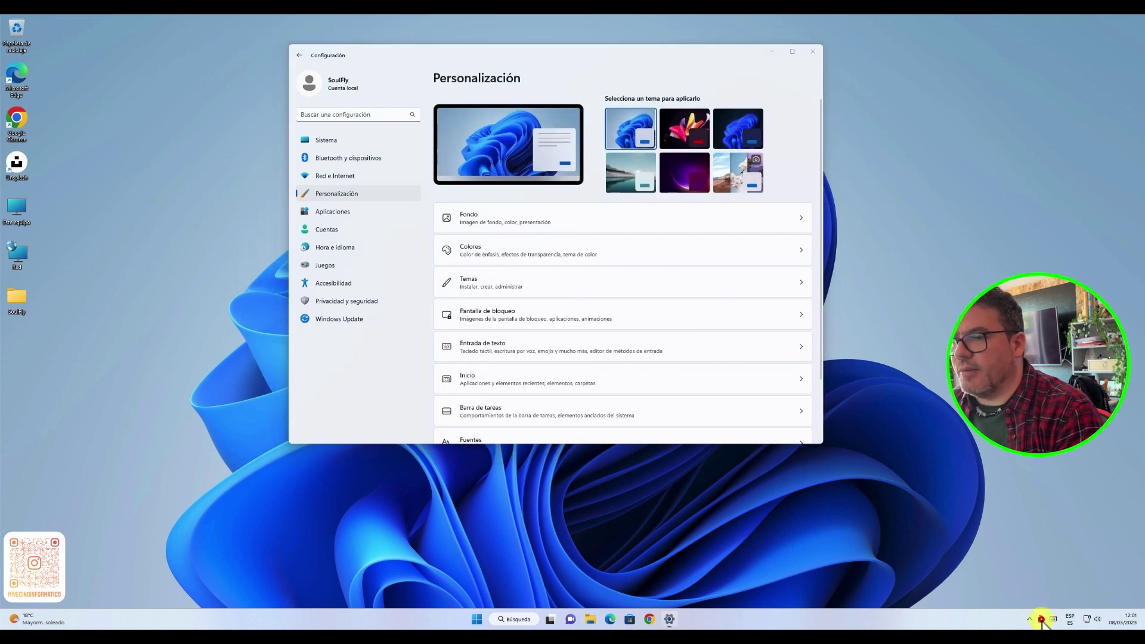
# - Review the safe hardware removal options for the connected USB drive and eject the Cruzer Edge
pyautogui.click(1041, 620)
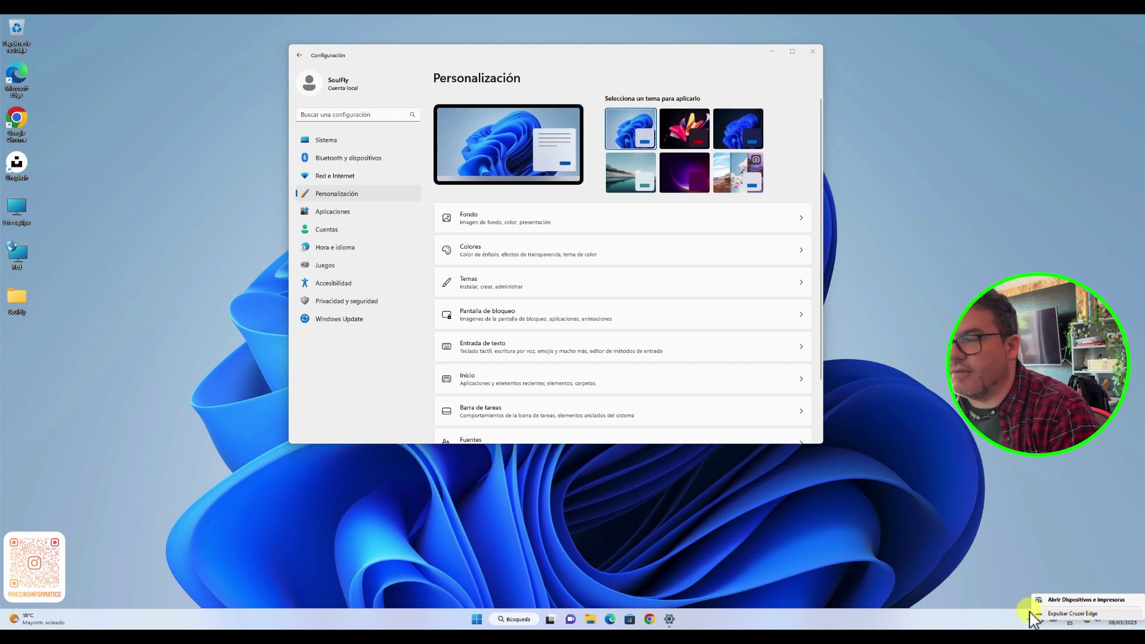
pyautogui.click(955, 587)
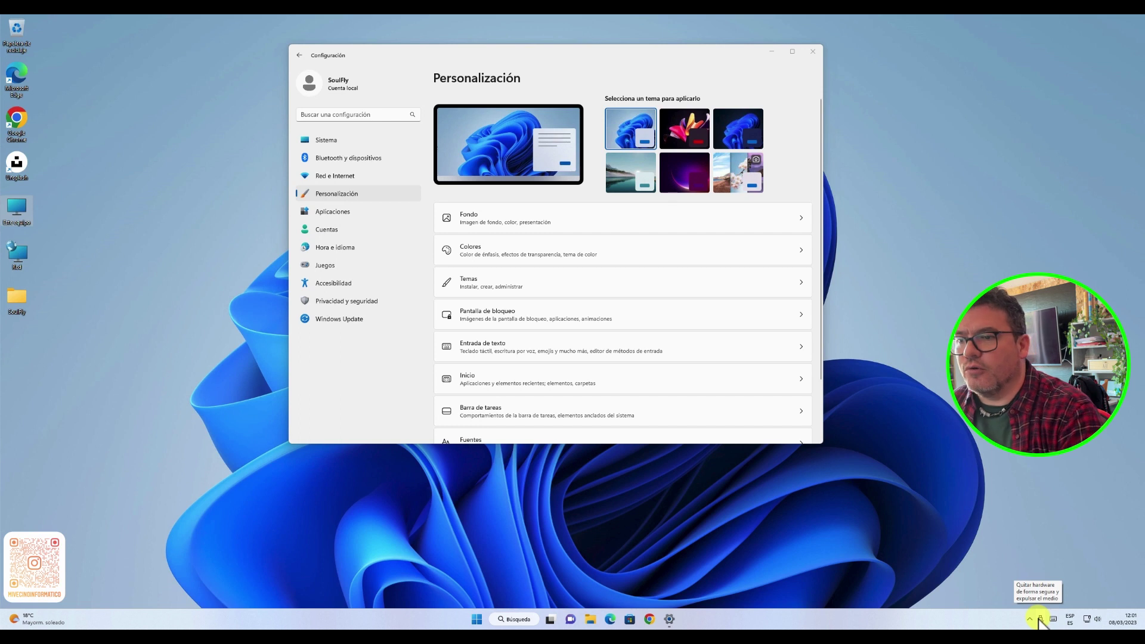
pyautogui.click(1039, 620)
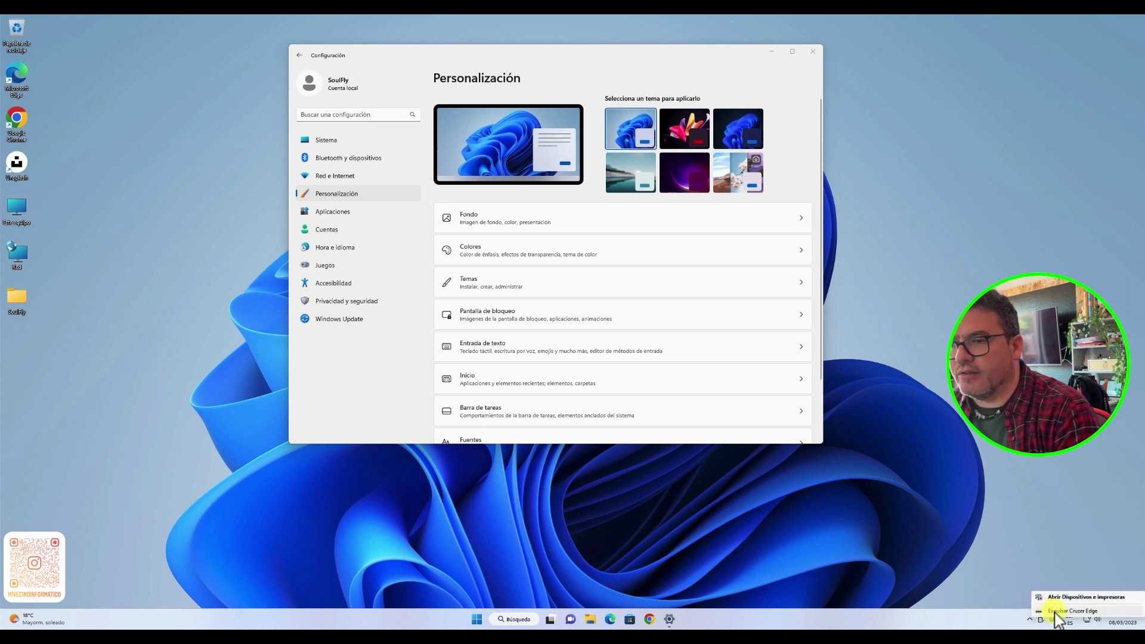
pyautogui.click(1055, 611)
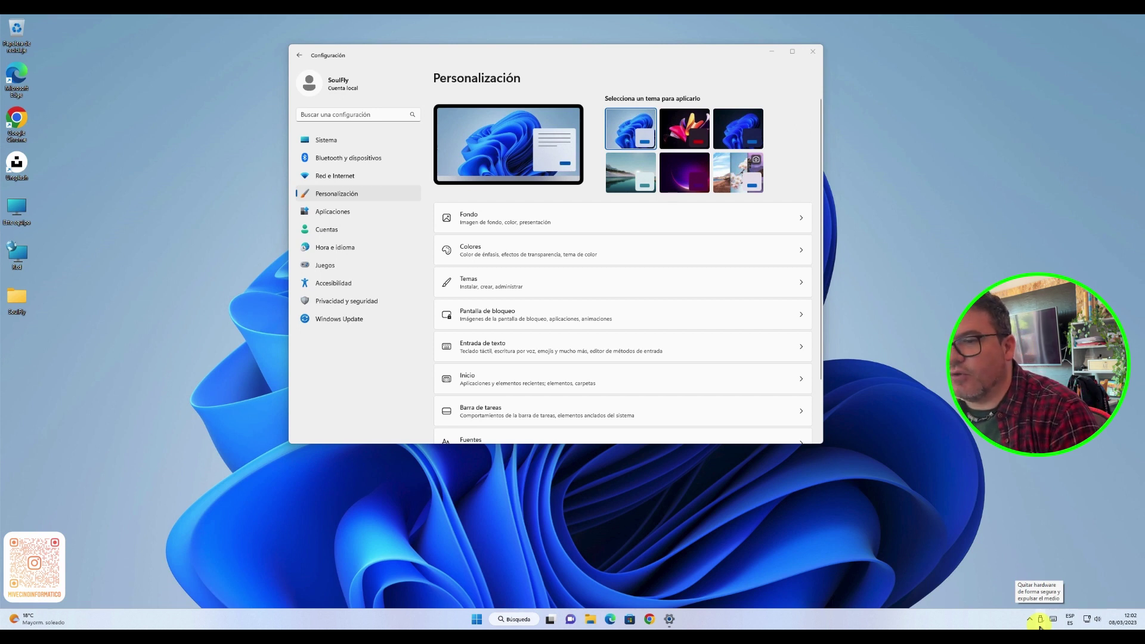
# - Eject the Cruzer Edge USB drive and check the drives in Este equipo and the hidden tray icons
pyautogui.click(1041, 623)
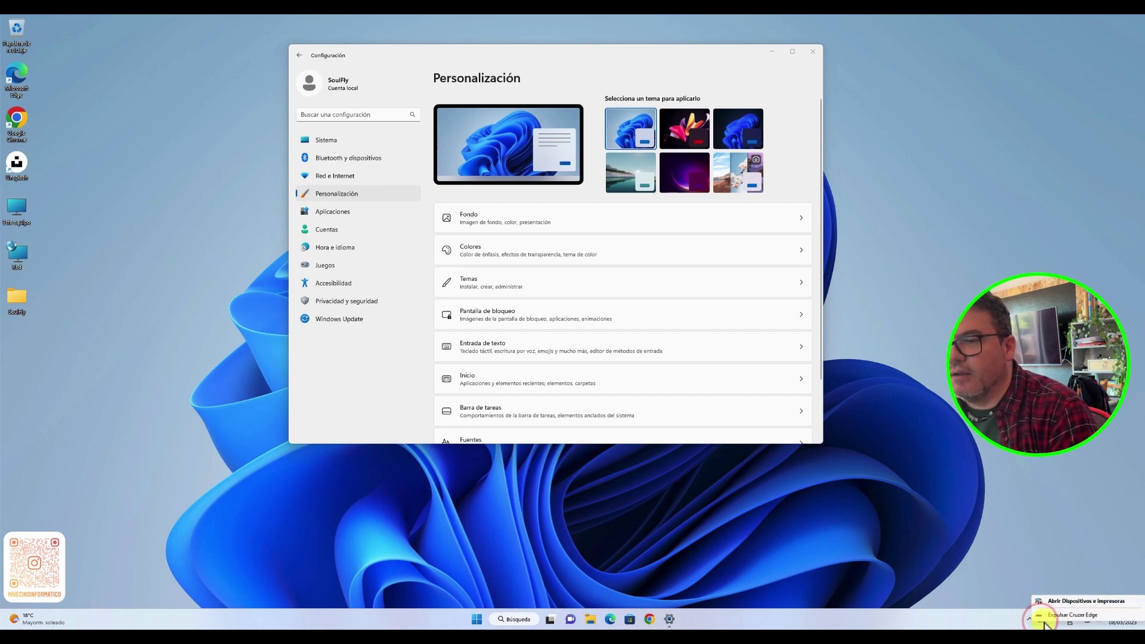
pyautogui.click(1052, 615)
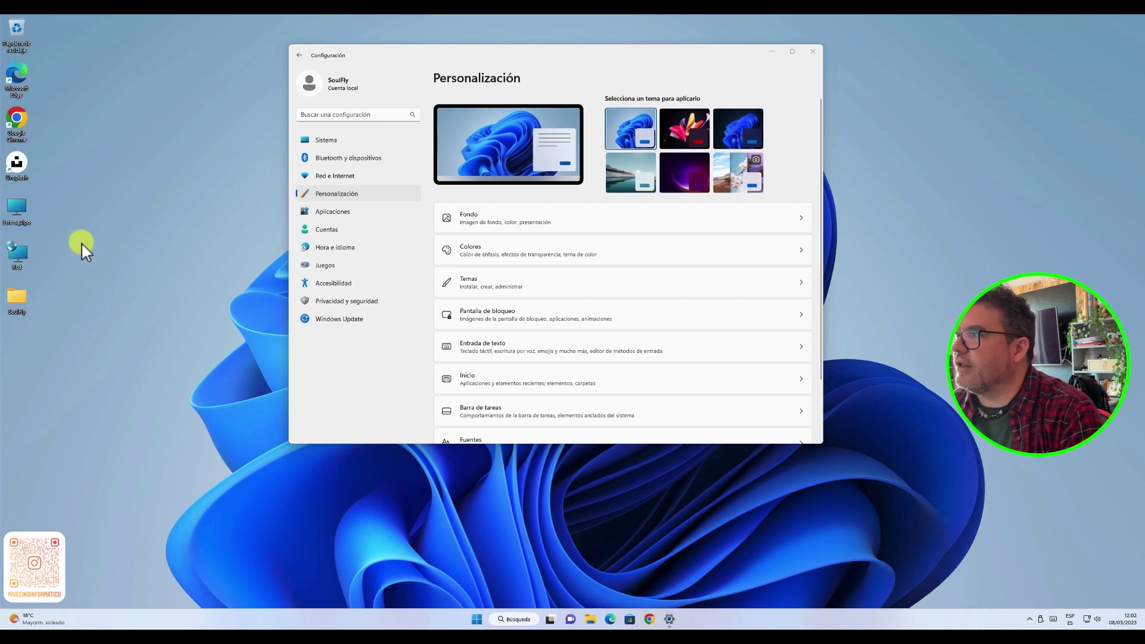
pyautogui.doubleClick(18, 203)
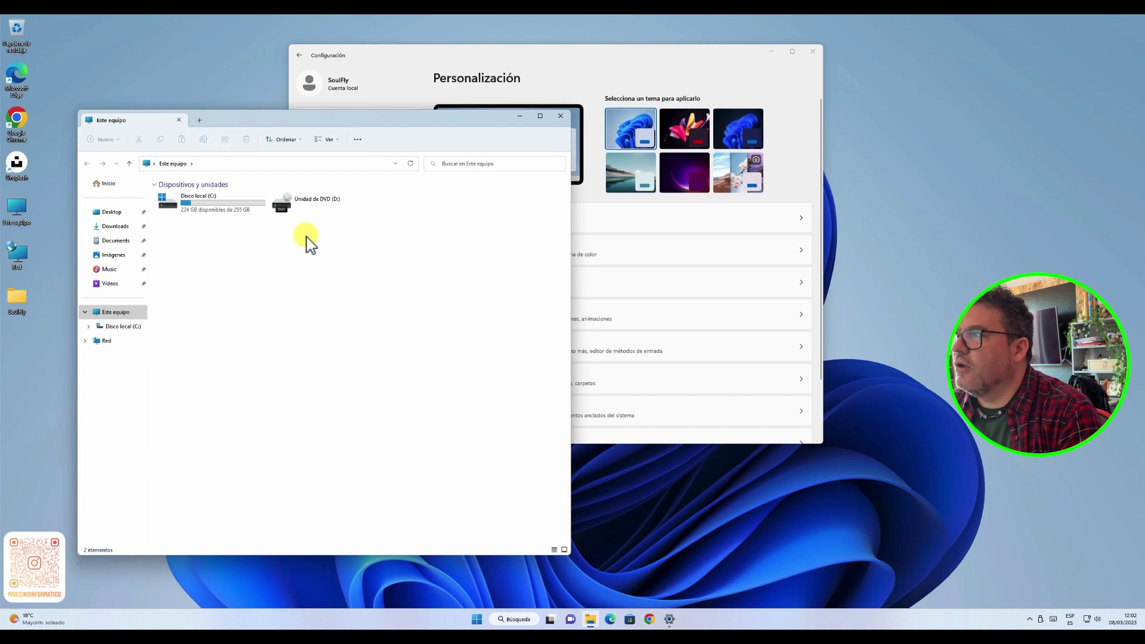
pyautogui.click(560, 116)
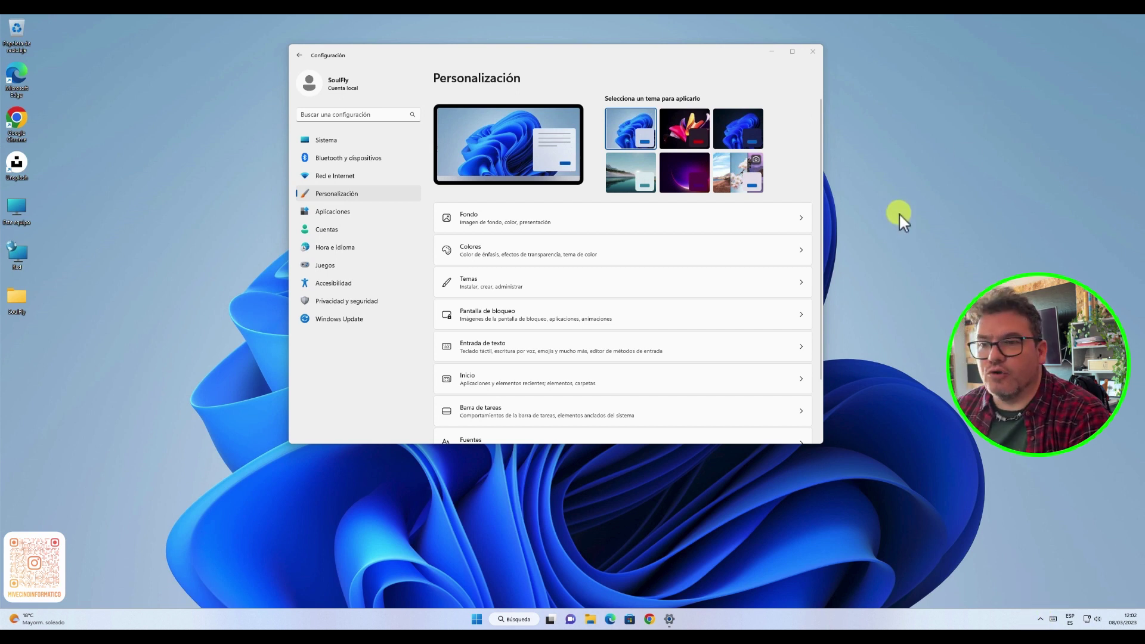
pyautogui.click(1041, 619)
pyautogui.click(1041, 620)
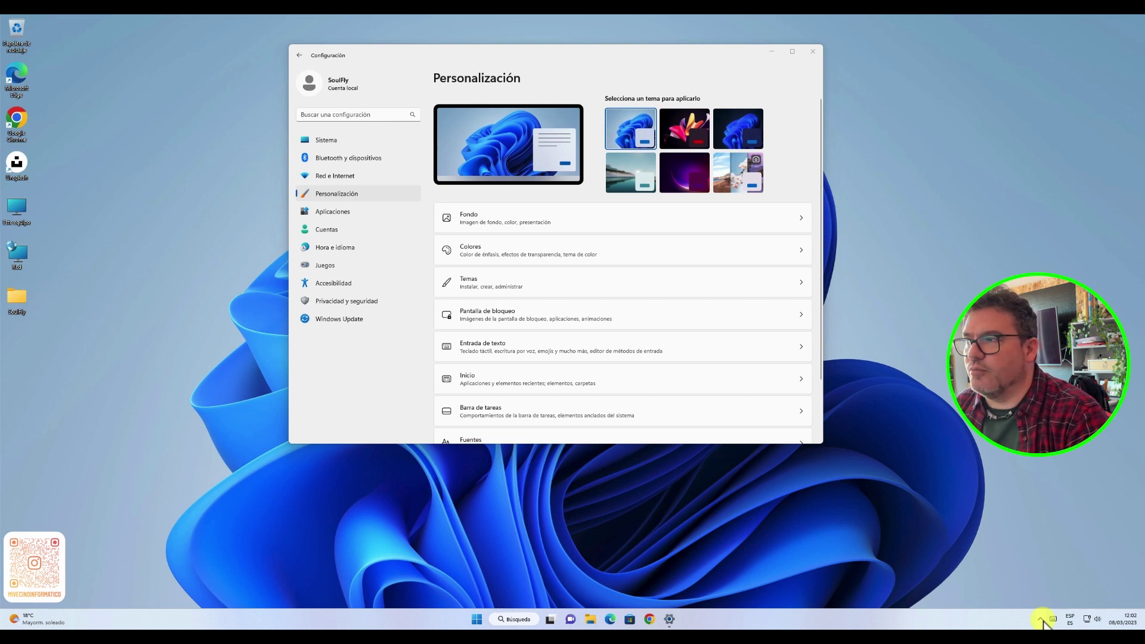
# - In the Barra de tareas settings, expand Otros iconos de bandeja del sistema and Comportamiento de la barra de tareas
pyautogui.scroll(-2, 628, 365)
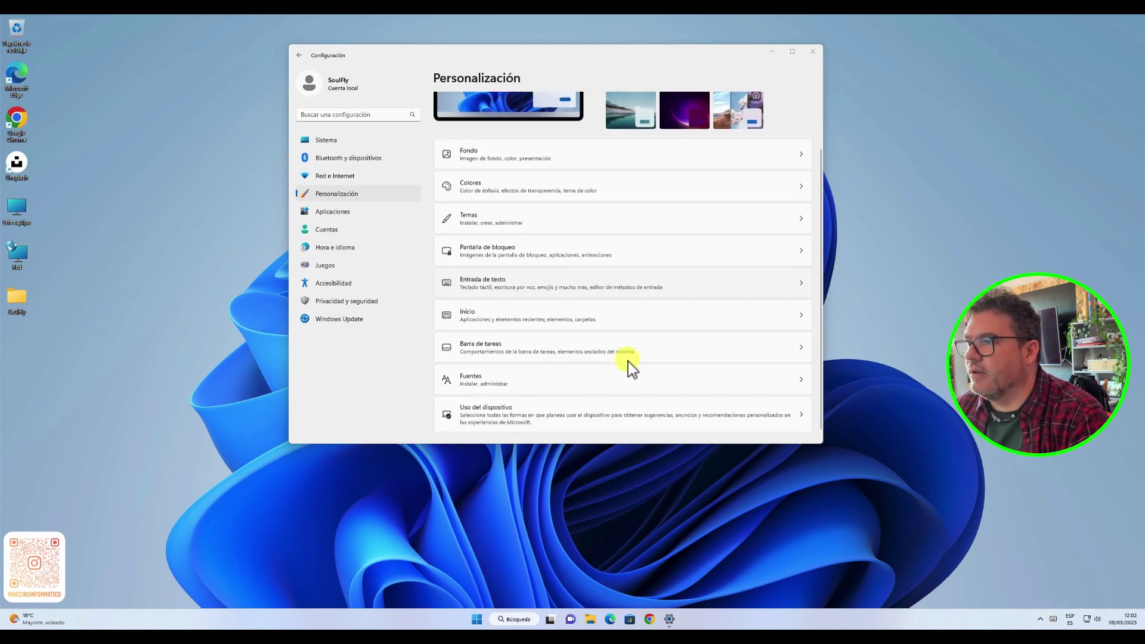
pyautogui.click(609, 347)
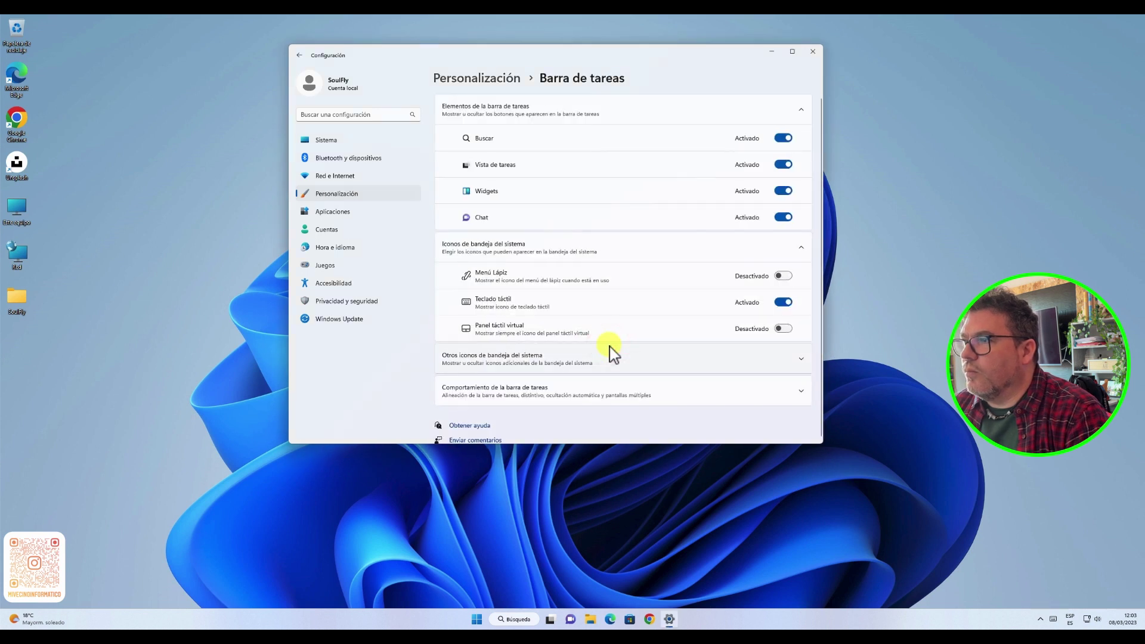
pyautogui.scroll(-1, 618, 320)
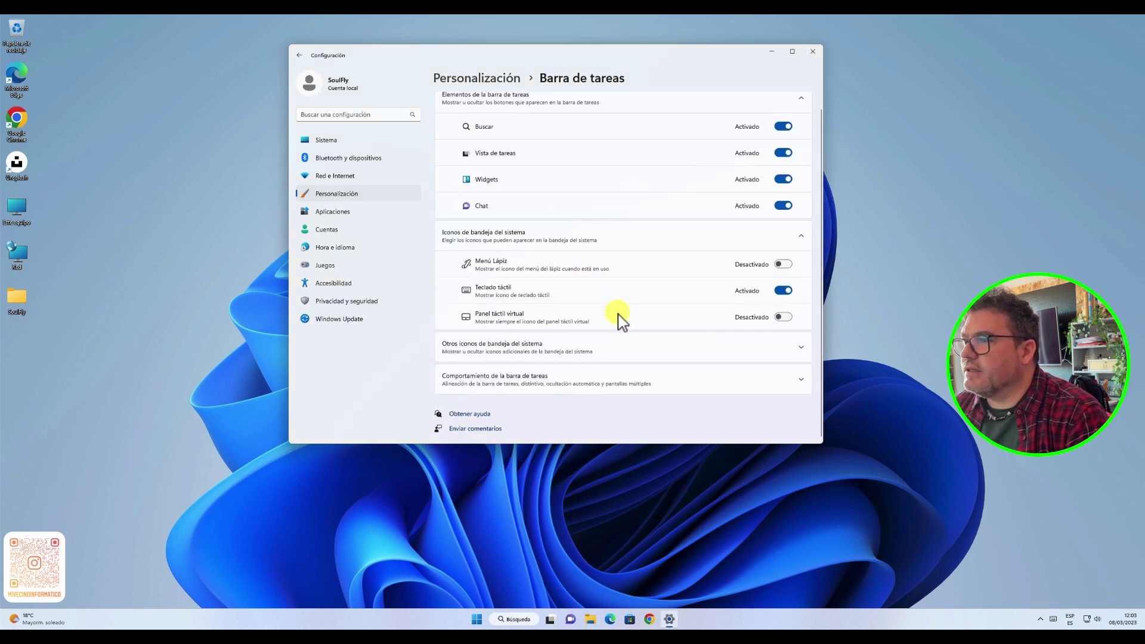
pyautogui.click(625, 345)
pyautogui.scroll(-3, 623, 350)
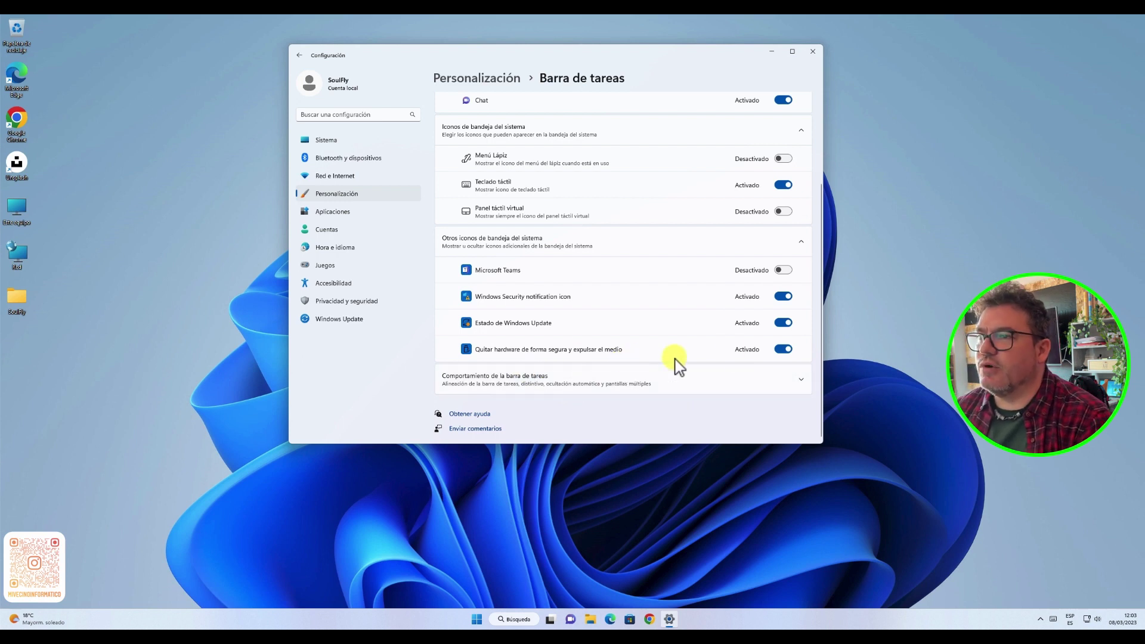
pyautogui.click(518, 381)
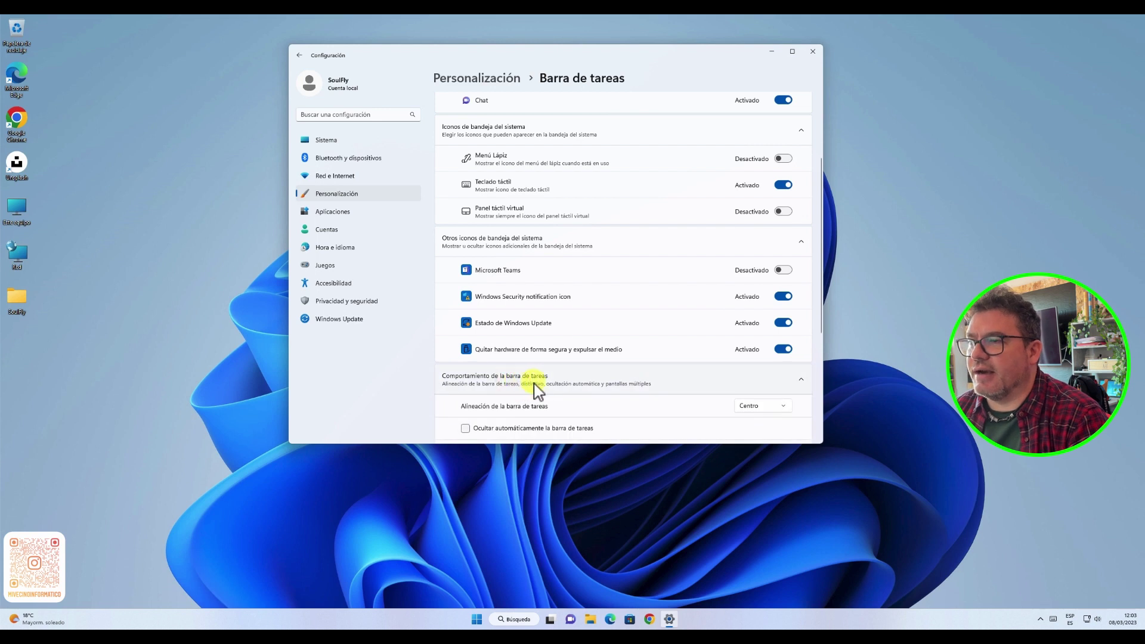
pyautogui.scroll(-1, 538, 384)
pyautogui.scroll(-3, 540, 388)
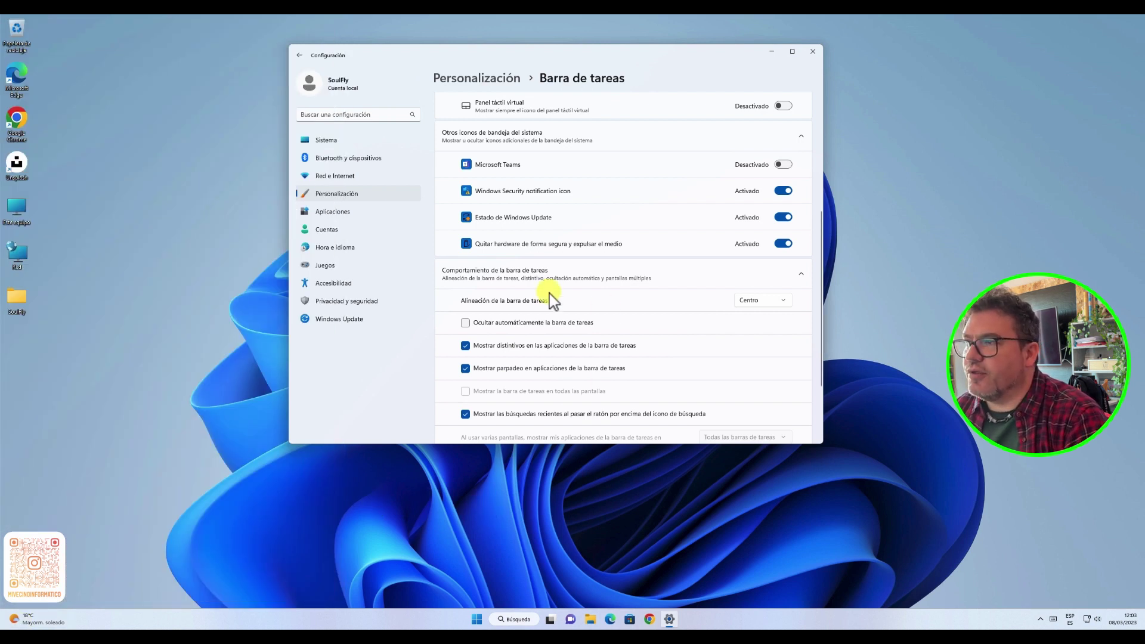
# - Try the taskbar alignment Izquierda, check the widgets there, and return the alignment to Centro
pyautogui.click(760, 300)
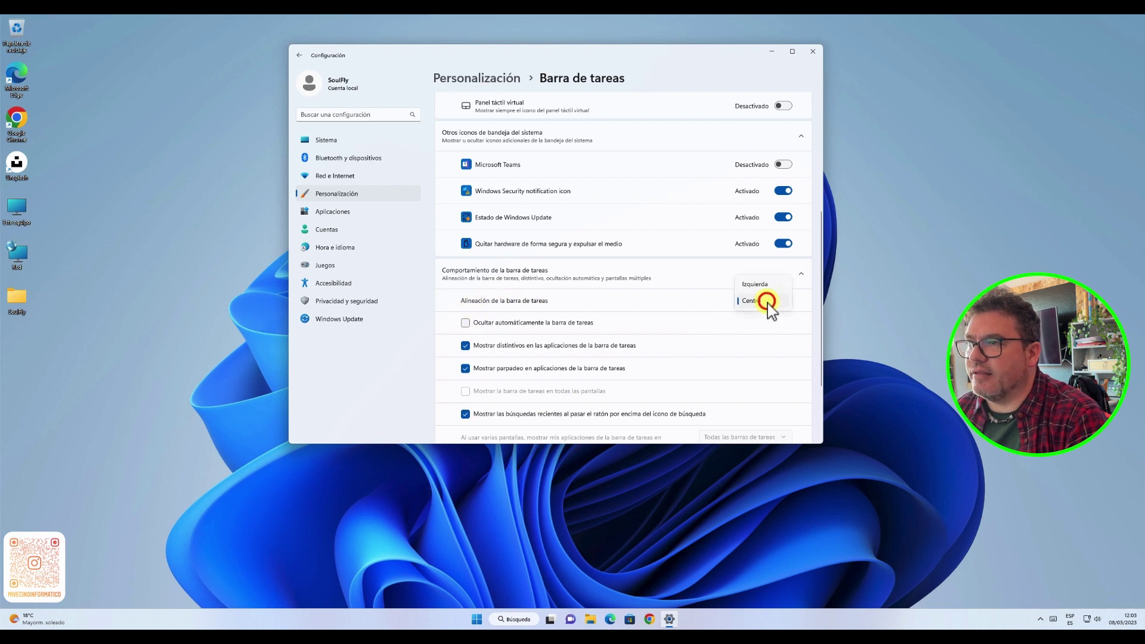
pyautogui.click(757, 286)
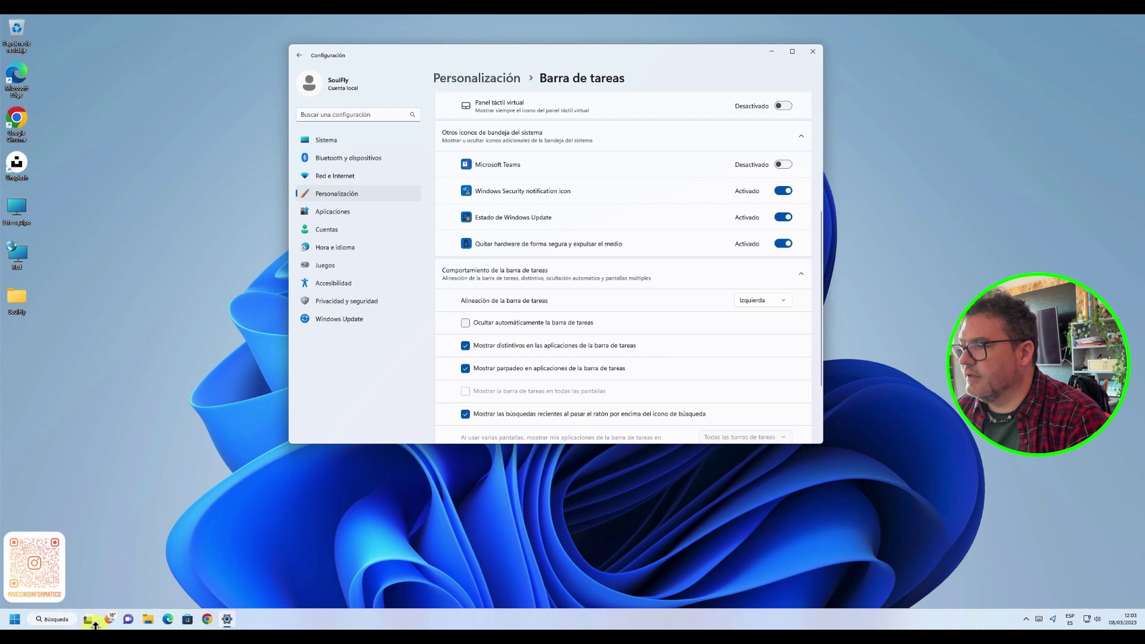
pyautogui.moveTo(112, 625)
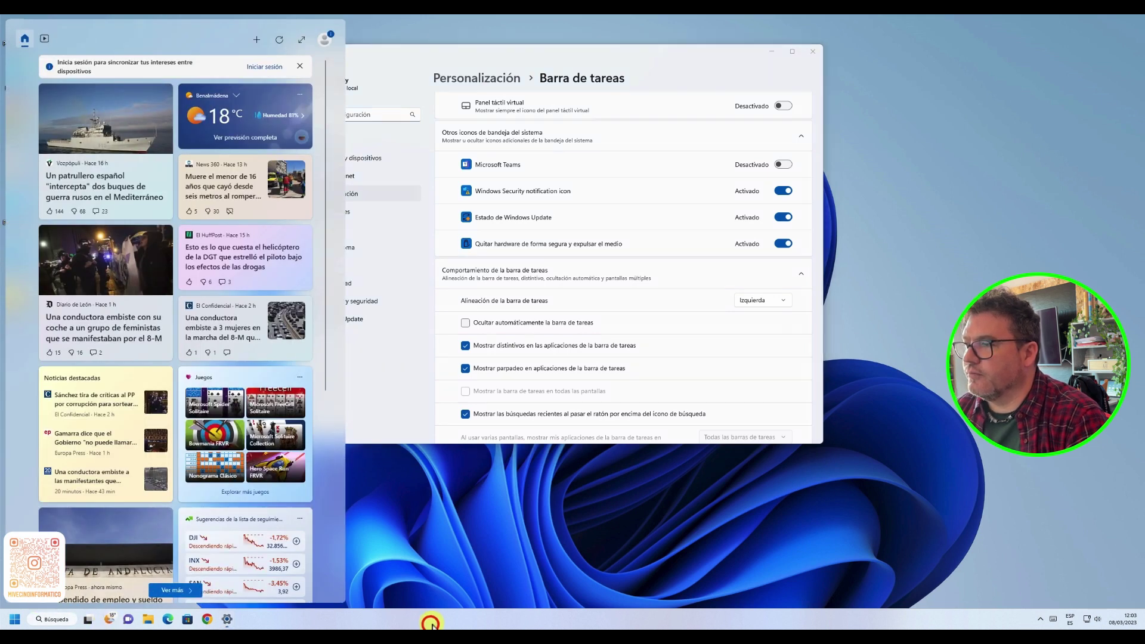
pyautogui.click(765, 303)
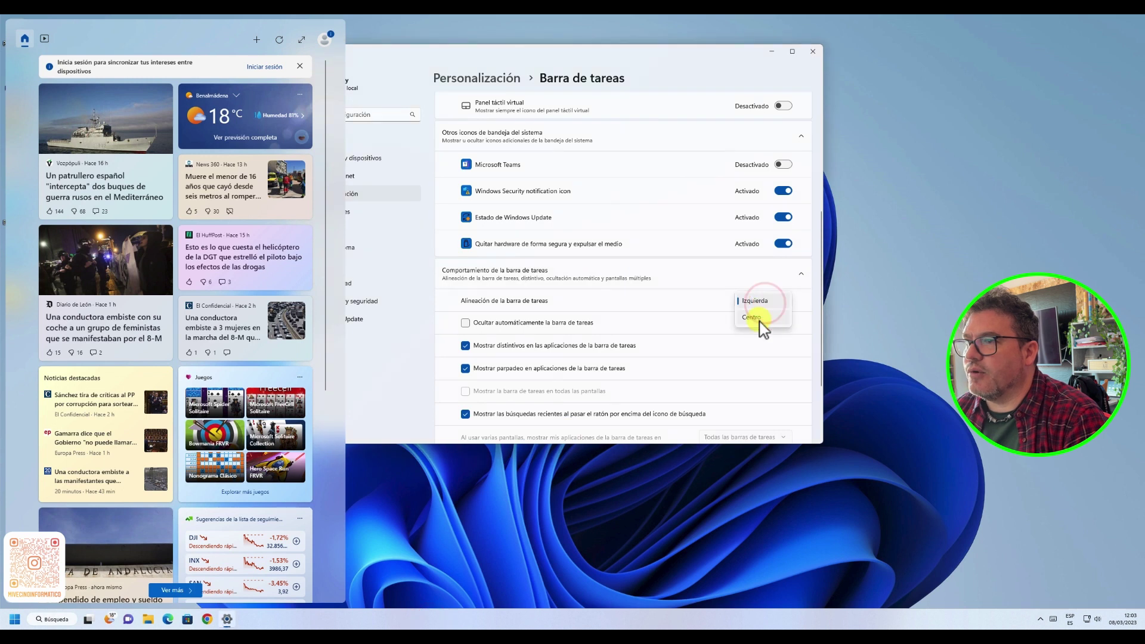
pyautogui.click(758, 322)
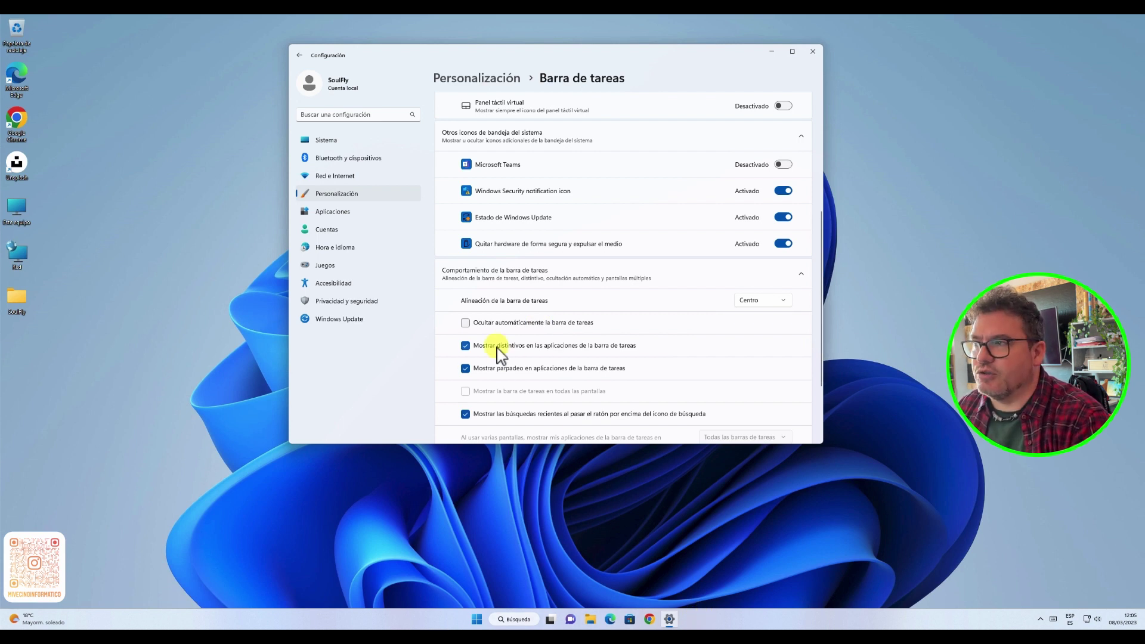
# - Try Ocultar automáticamente la barra de tareas, turning it on and back off
pyautogui.click(485, 323)
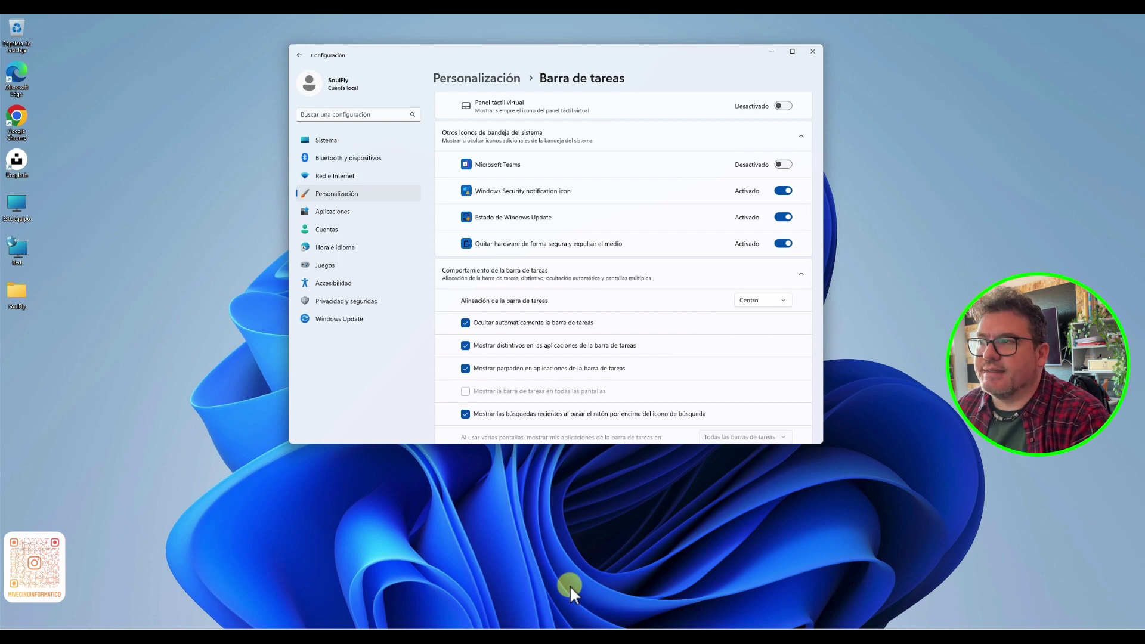
pyautogui.click(496, 323)
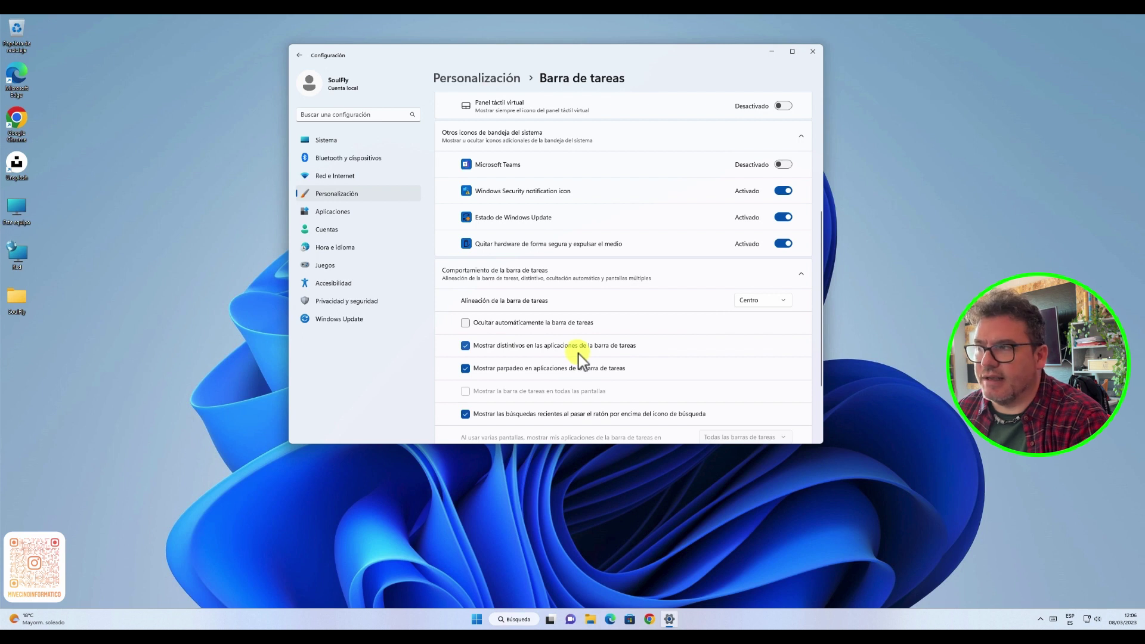
pyautogui.click(520, 344)
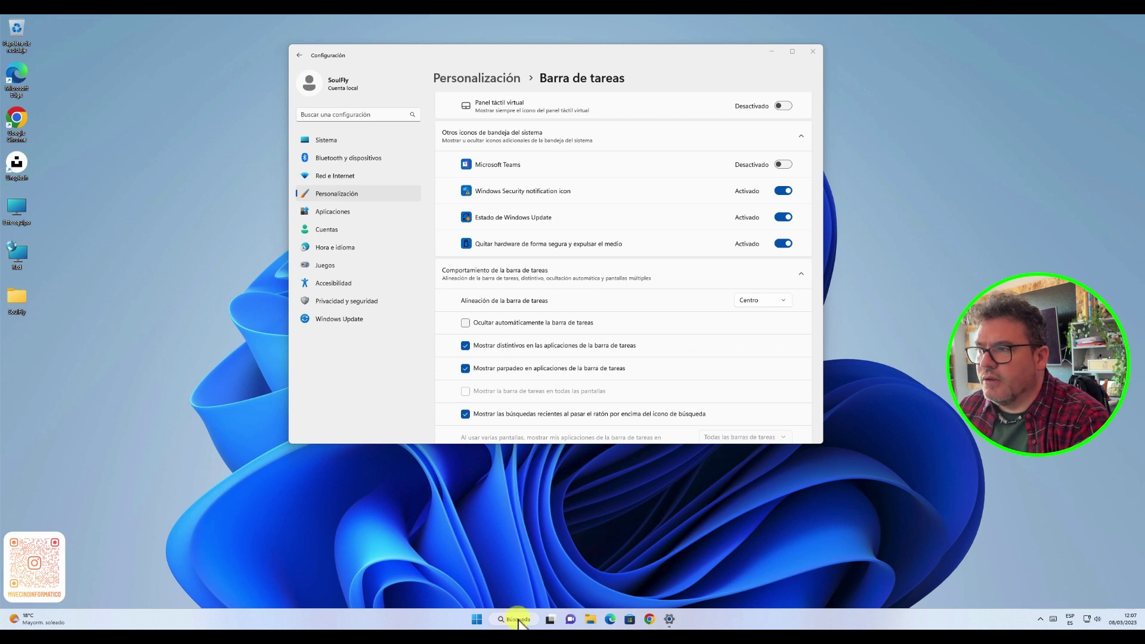
# - Test the taskbar corner that shows the desktop and restore the Configuración window
pyautogui.scroll(-3, 557, 388)
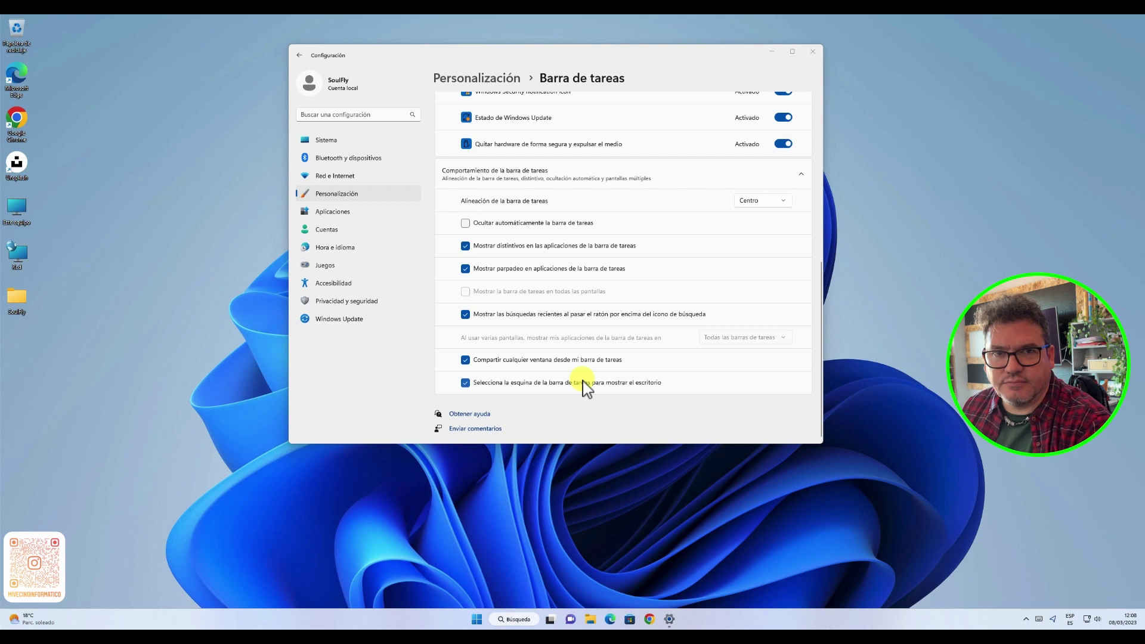
pyautogui.click(1135, 623)
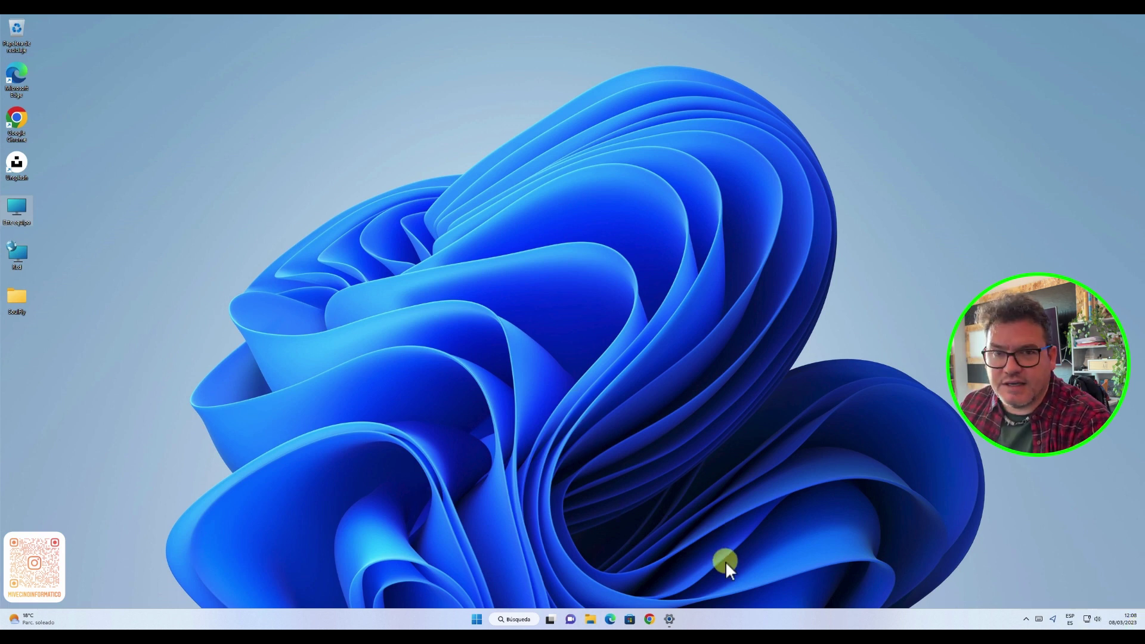
pyautogui.click(669, 618)
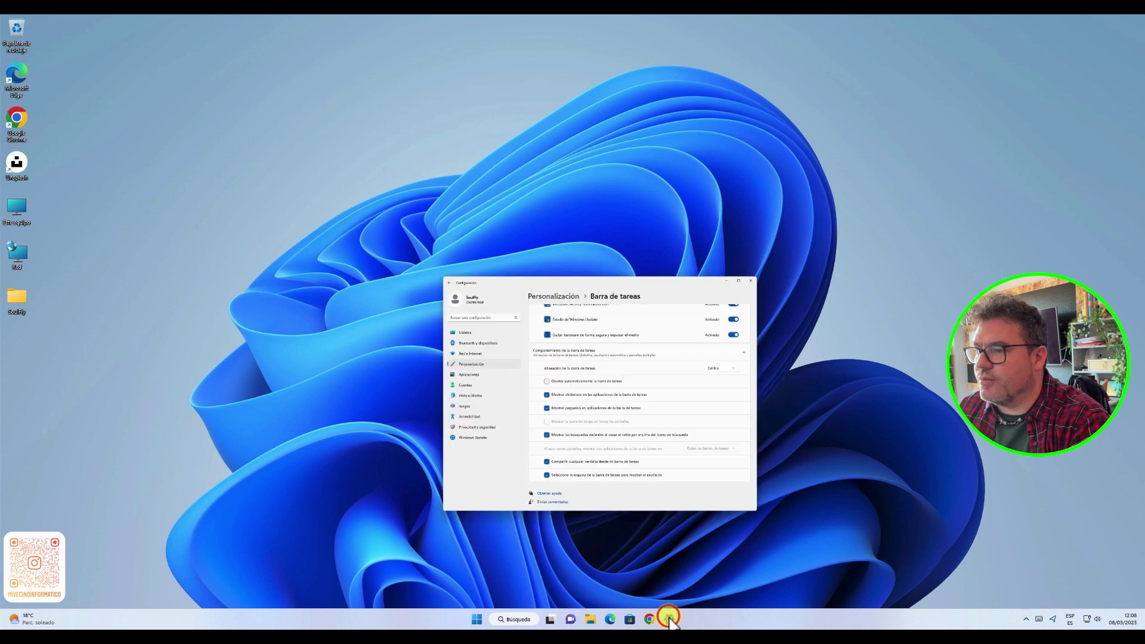
# - Open File Explorer, show the desktop from the taskbar corner, and restore both the Explorer and Configuración windows
pyautogui.click(587, 620)
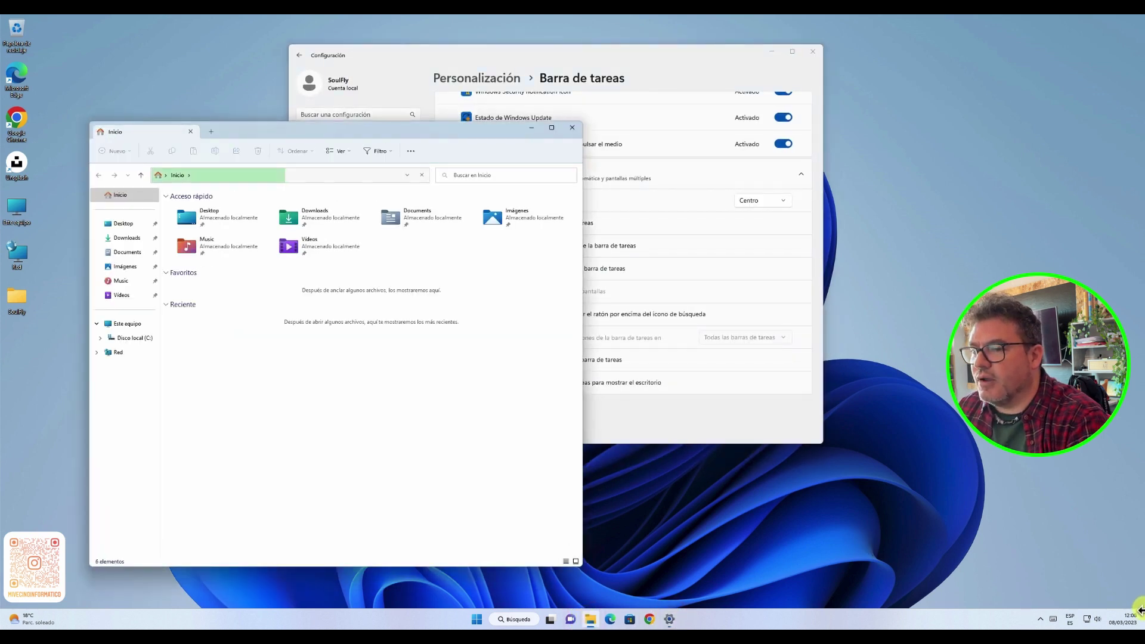
pyautogui.click(1140, 618)
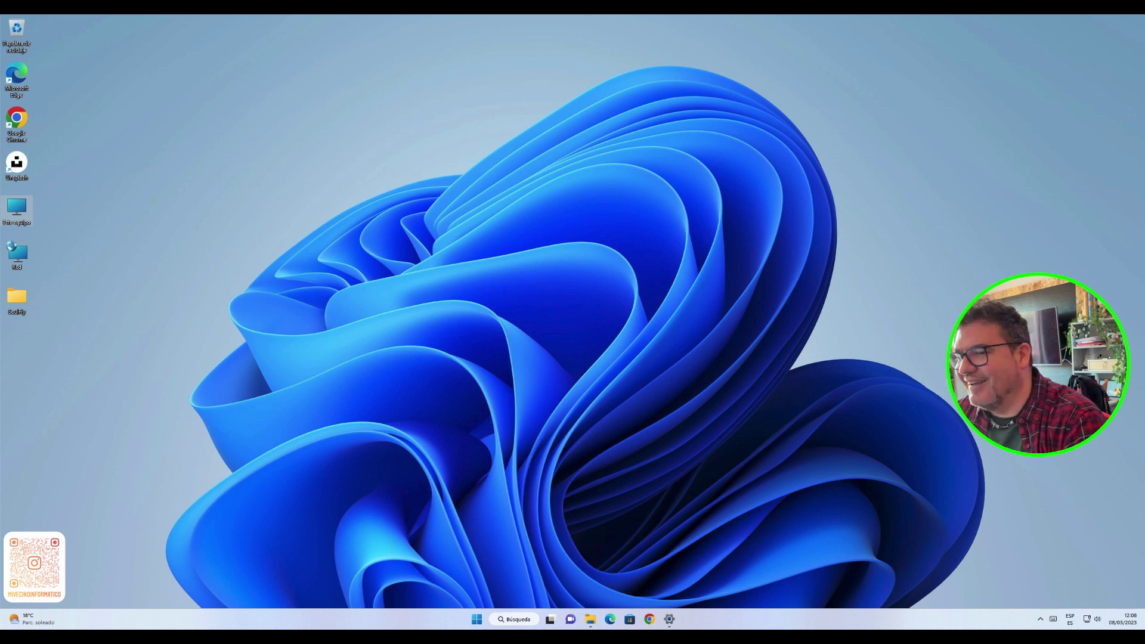
pyautogui.click(590, 620)
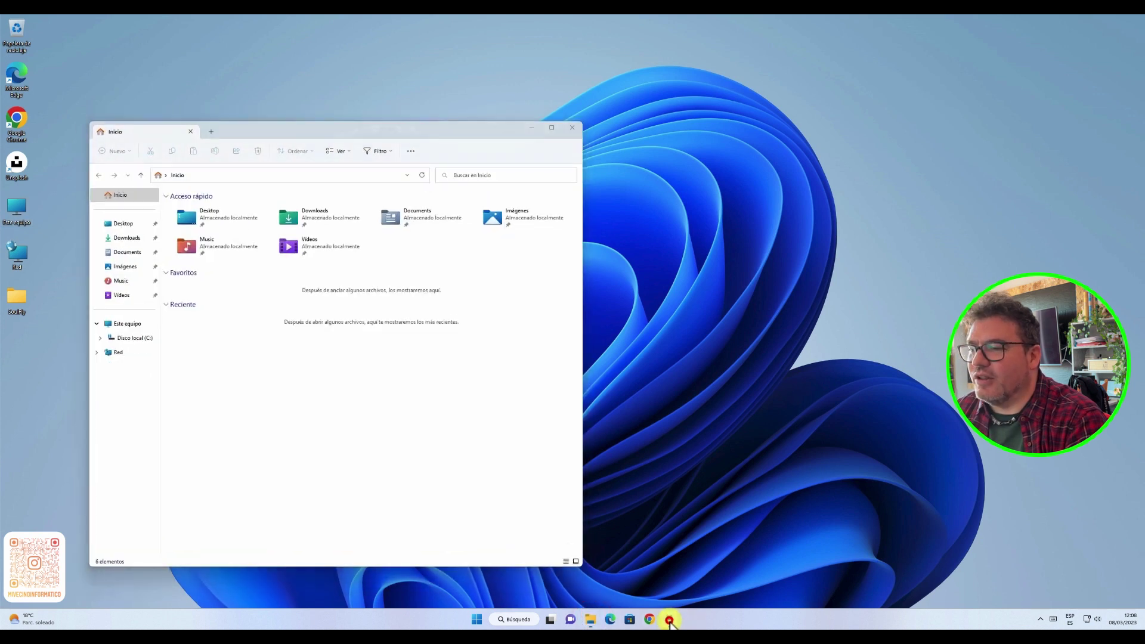
pyautogui.click(669, 620)
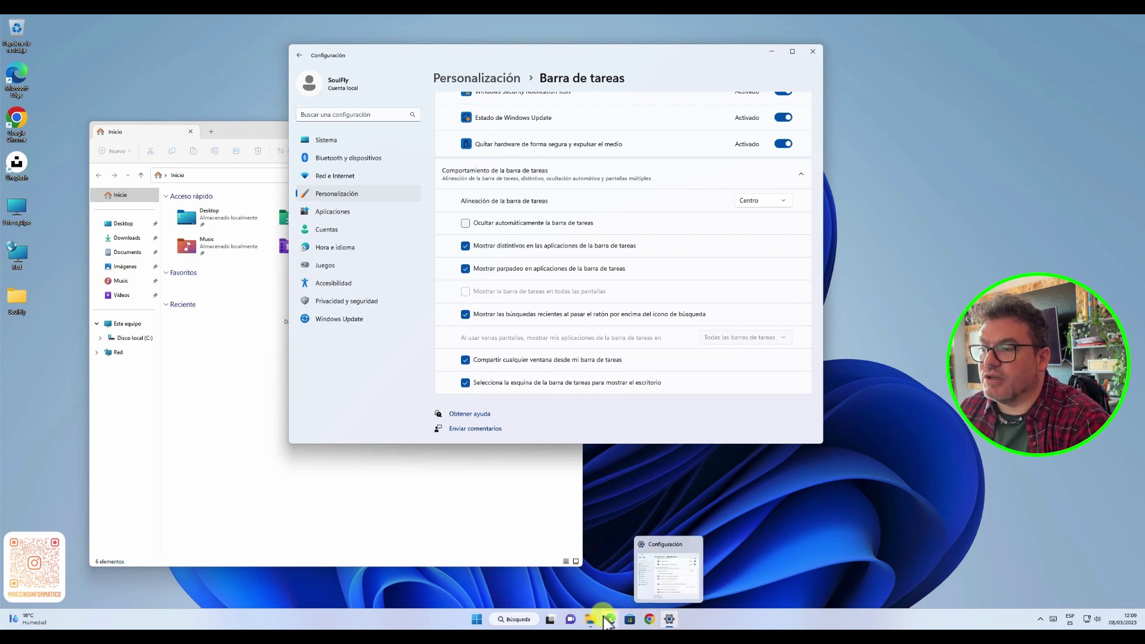
# - Review the shortcut lists of the File Explorer and Microsoft Store taskbar icons
pyautogui.click(592, 623)
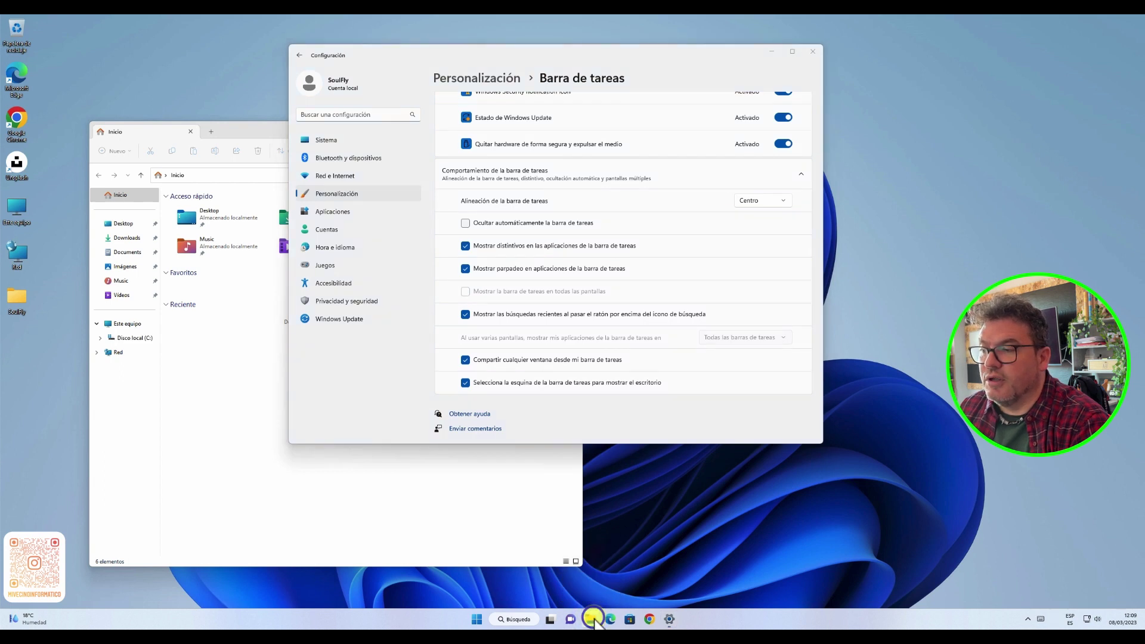
pyautogui.rightClick(594, 621)
pyautogui.click(593, 622)
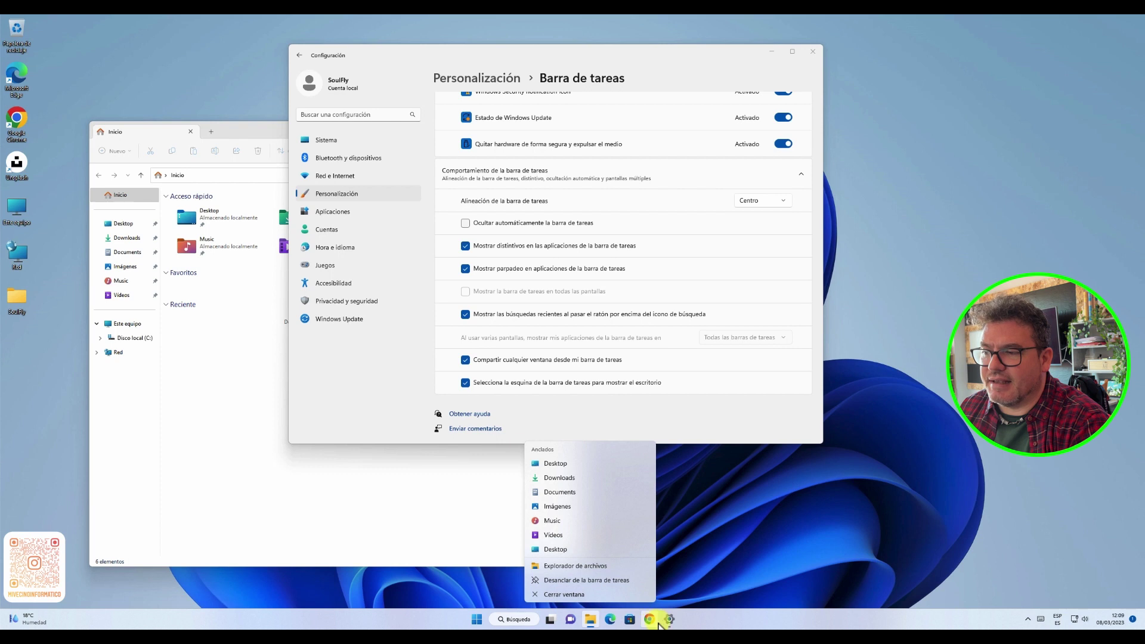
pyautogui.click(630, 620)
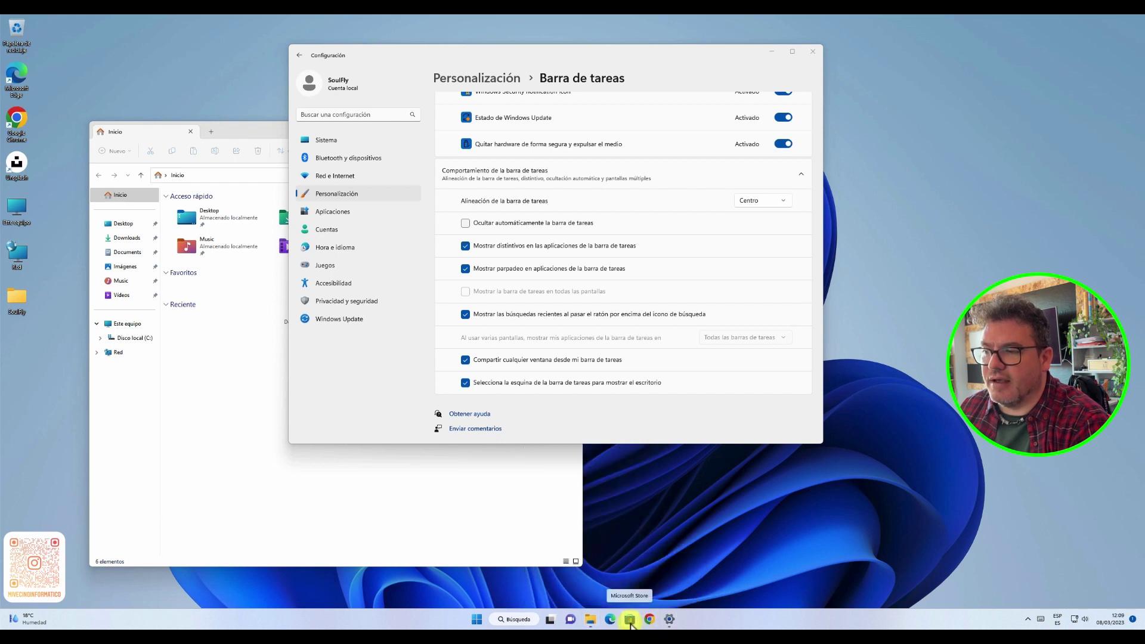
pyautogui.rightClick(630, 621)
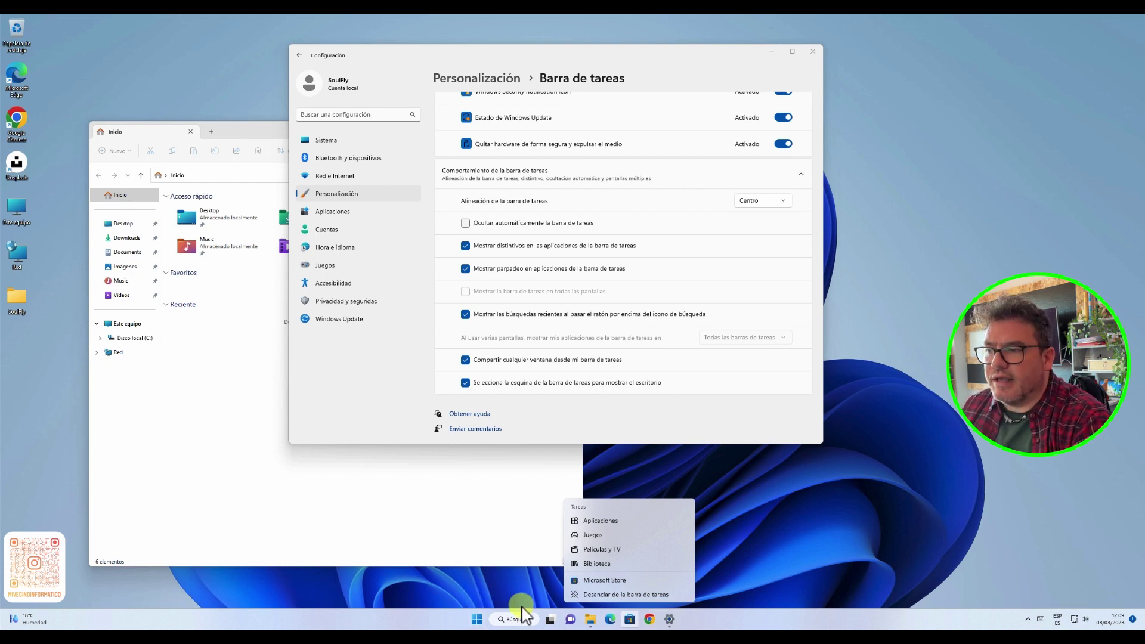
pyautogui.press('Escape')
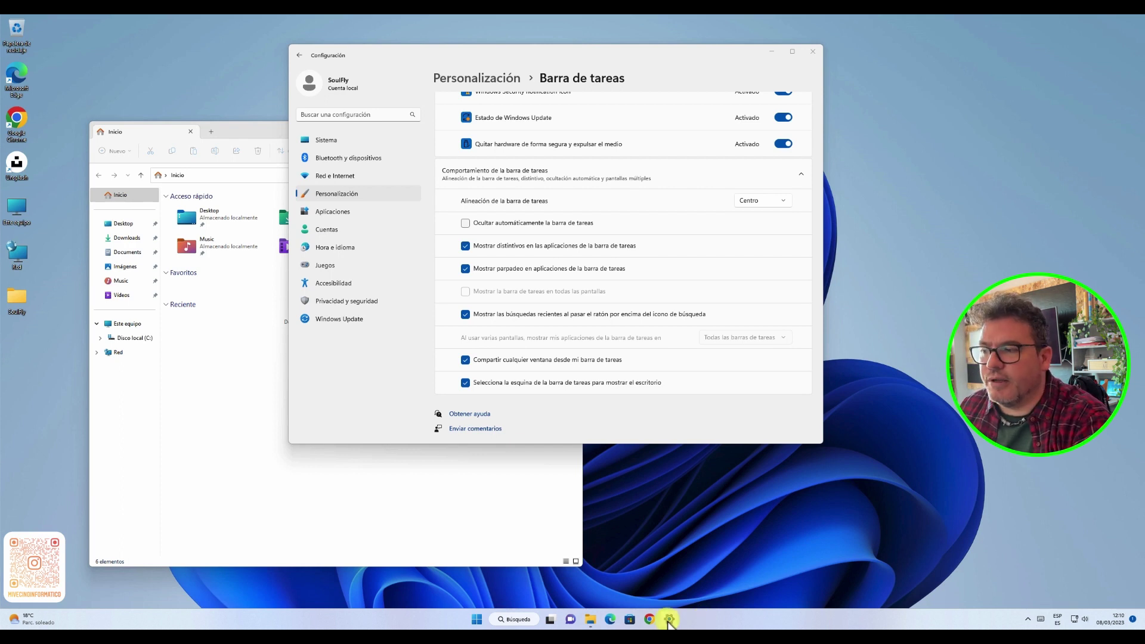
# - Open the Start menu and bring up its search page to view the recent items
pyautogui.moveTo(663, 624)
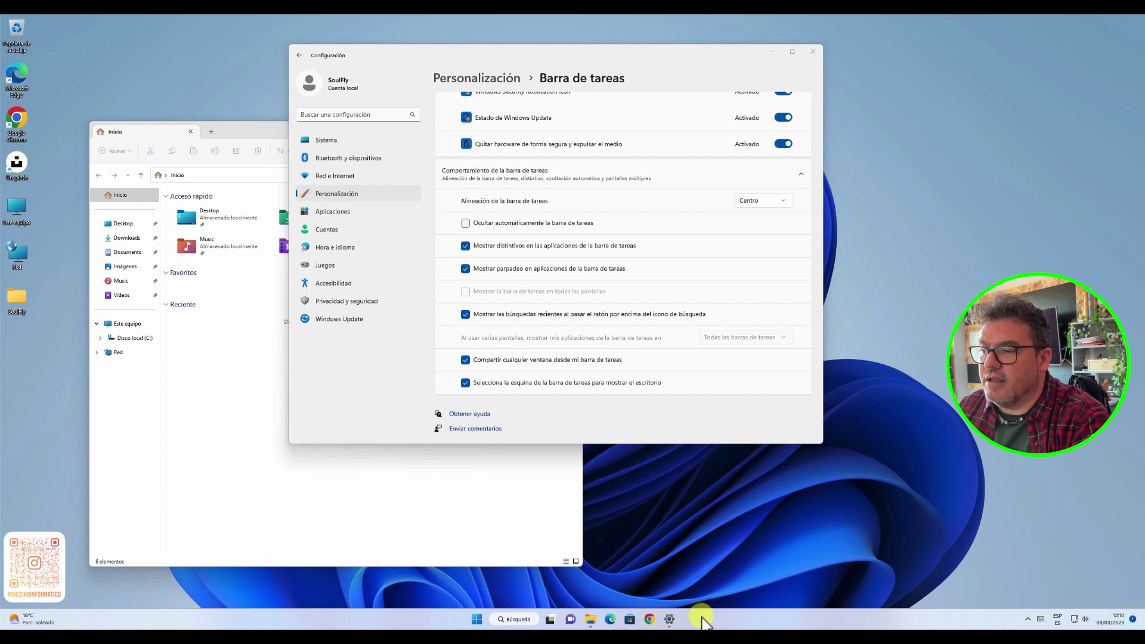
pyautogui.click(474, 620)
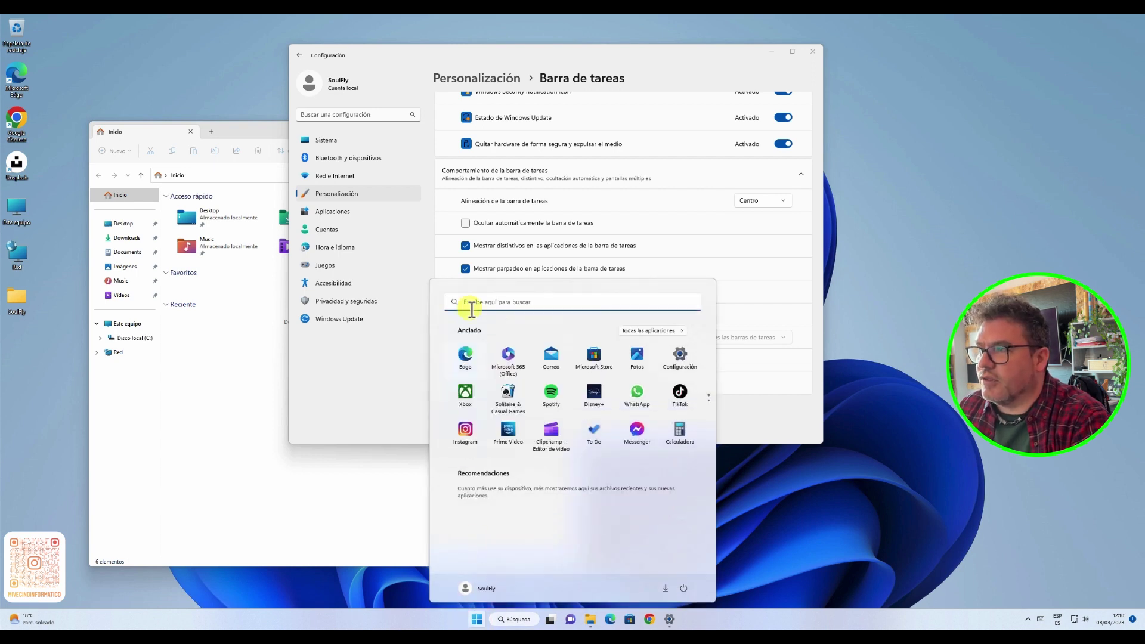
pyautogui.click(478, 304)
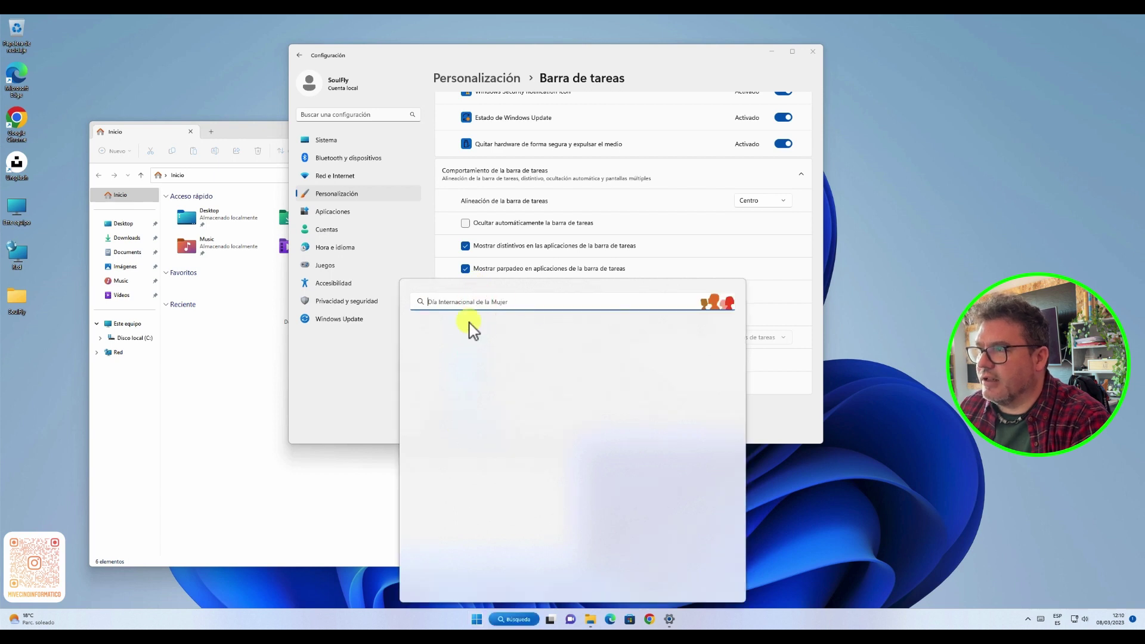
pyautogui.click(445, 345)
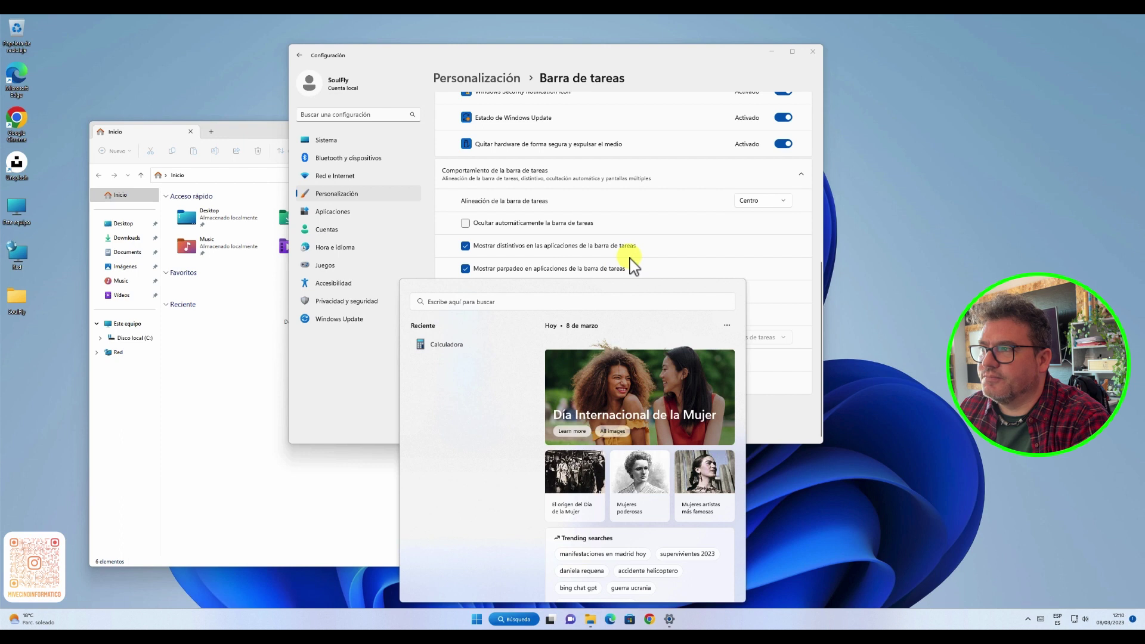
# - Launch Calculadora from the recent search items and pin it to the taskbar
pyautogui.click(447, 345)
pyautogui.click(429, 341)
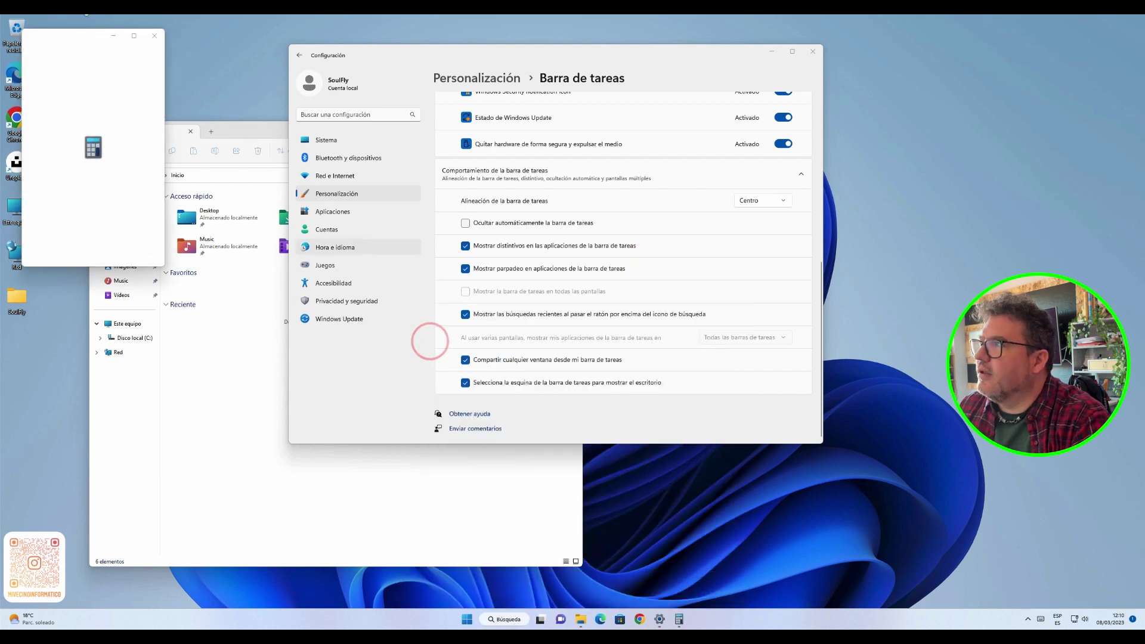
pyautogui.click(73, 35)
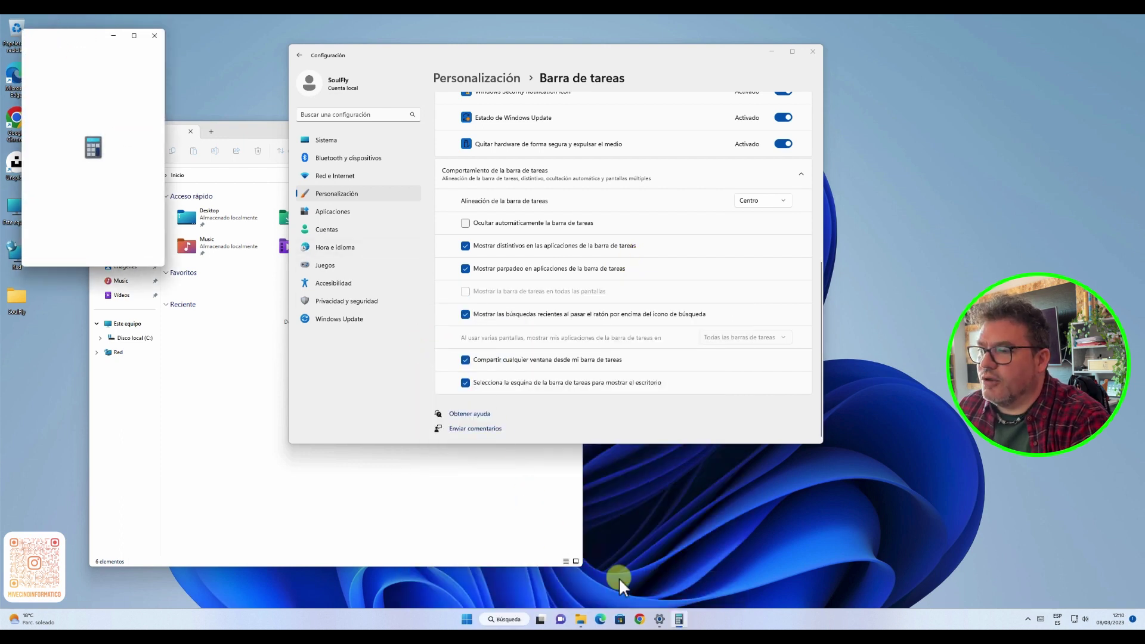
pyautogui.rightClick(679, 618)
pyautogui.click(677, 580)
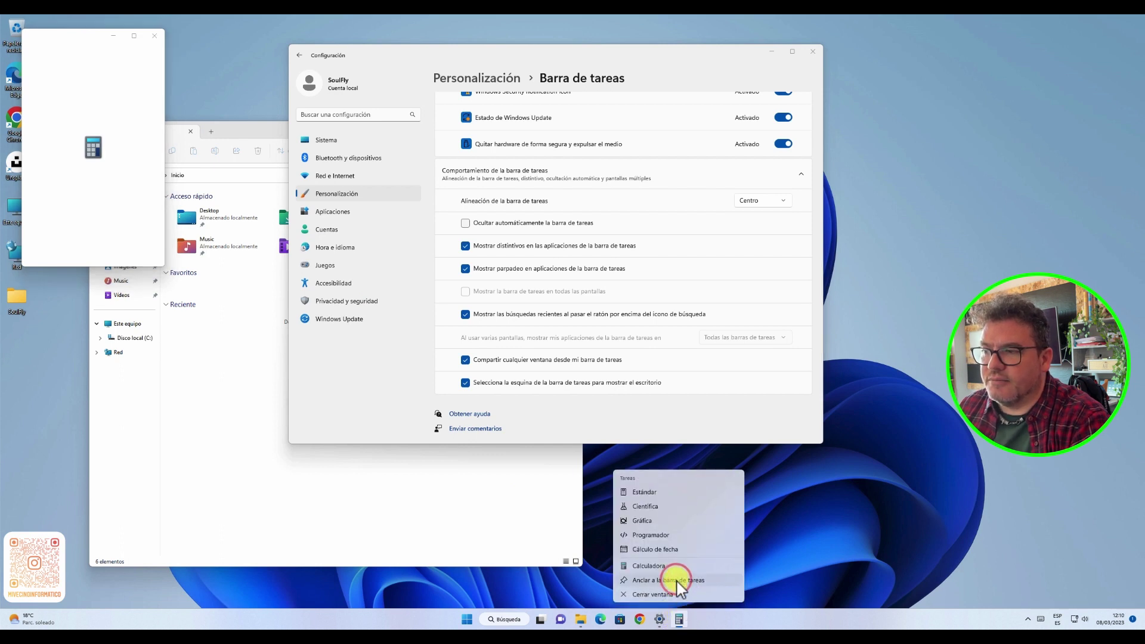
# - Open Calculadora in Científica mode from its taskbar shortcut list, alongside an Estándar calculator window
pyautogui.rightClick(680, 620)
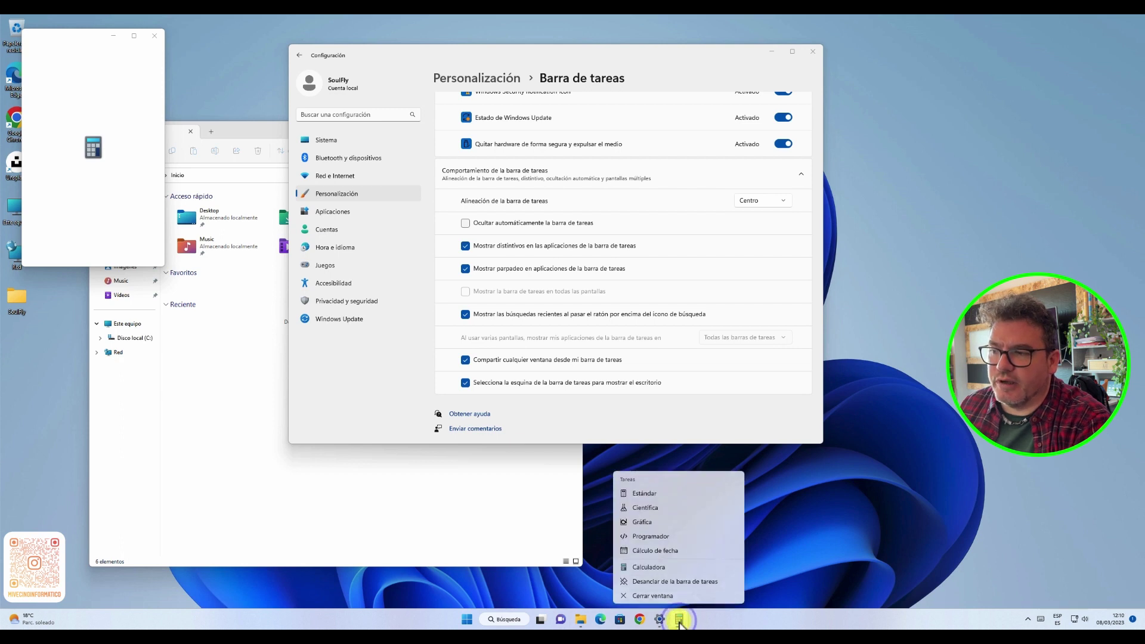
pyautogui.click(675, 509)
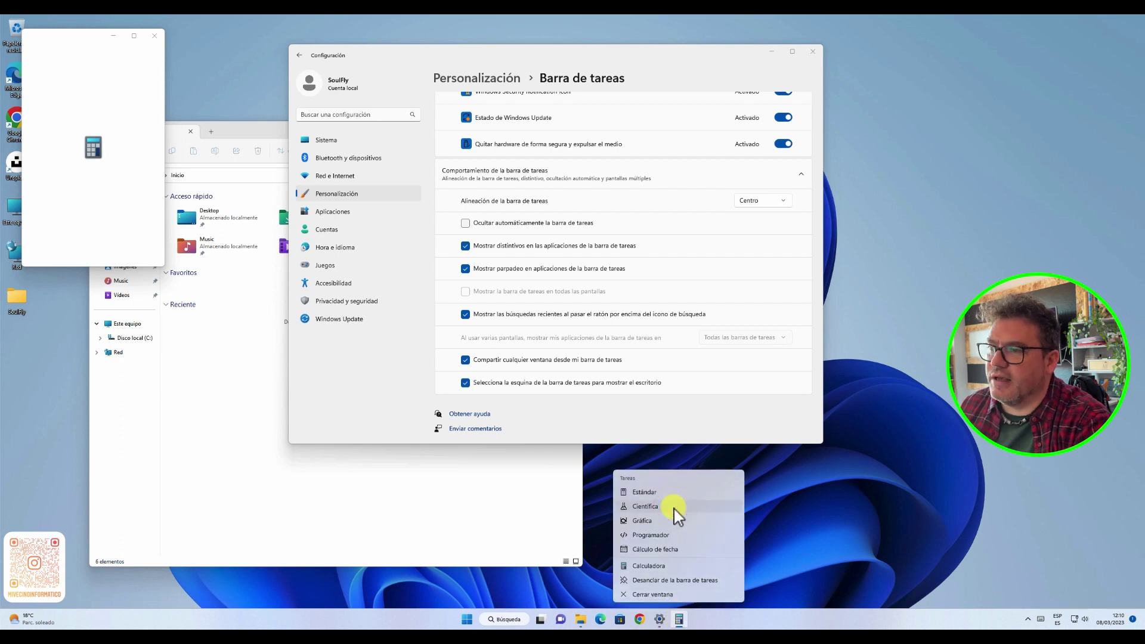
pyautogui.click(679, 512)
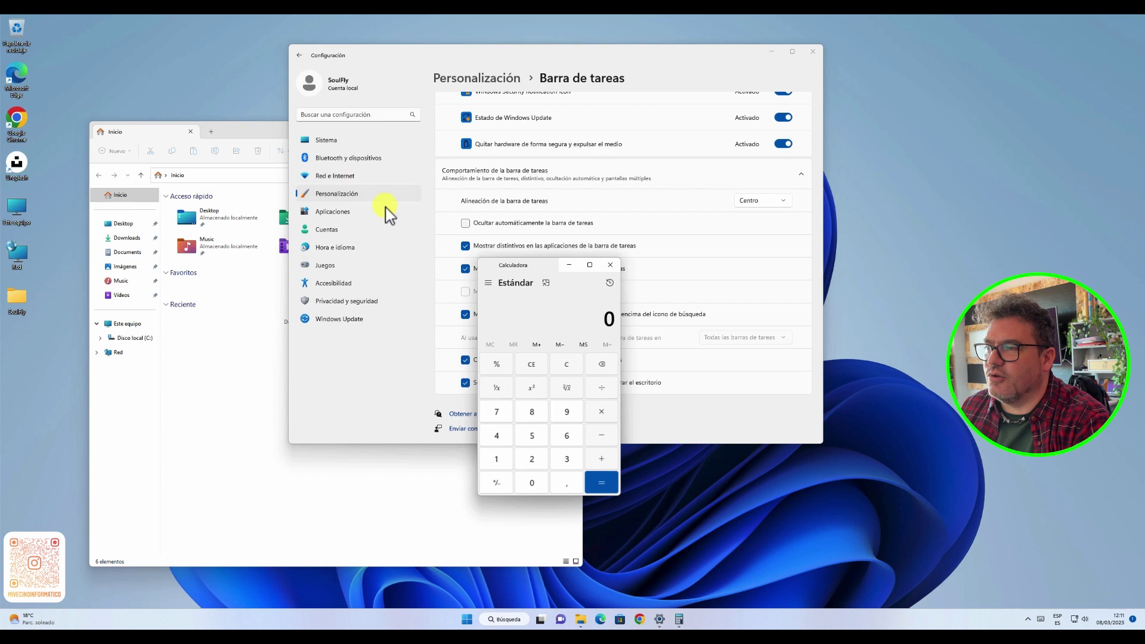
pyautogui.click(680, 619)
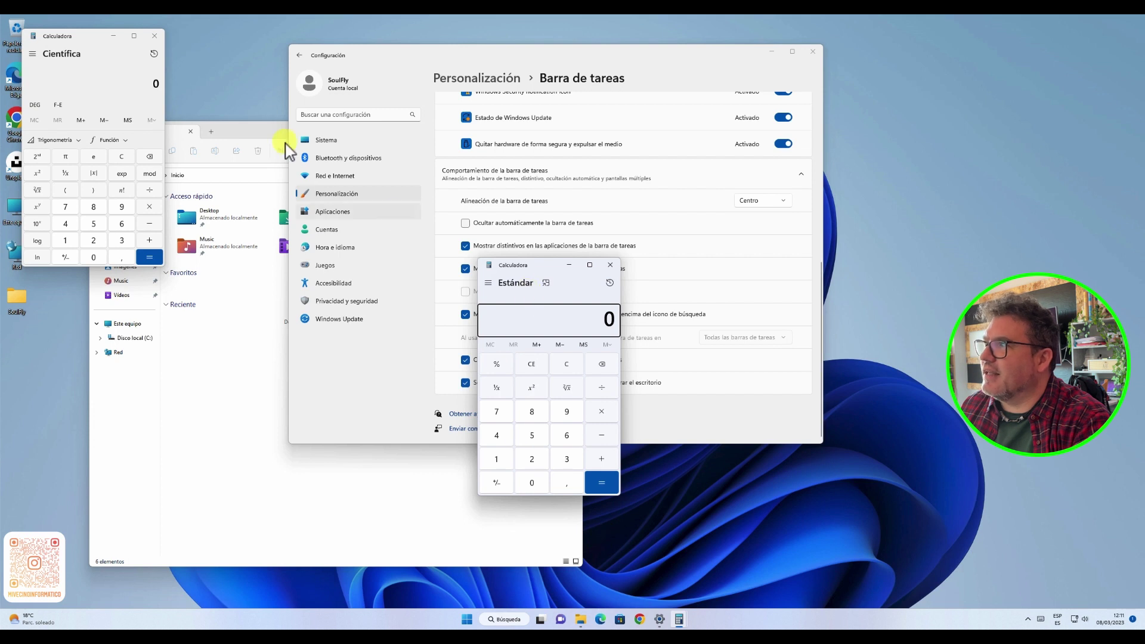
pyautogui.click(64, 69)
pyautogui.click(155, 85)
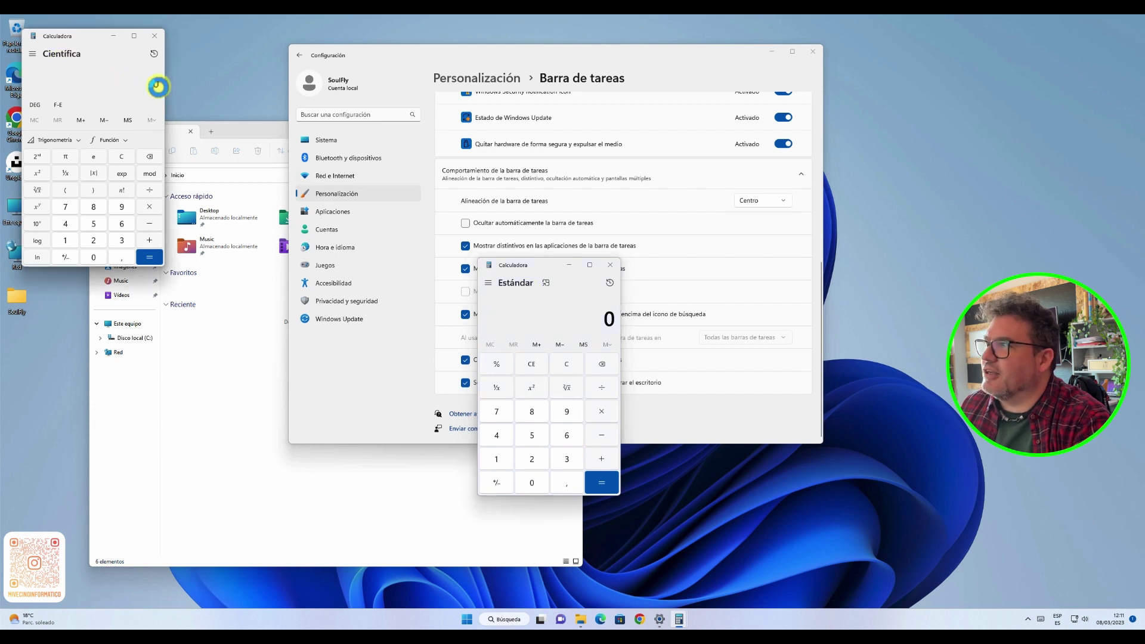
# - Close the Estándar and Científica calculator windows
pyautogui.click(609, 265)
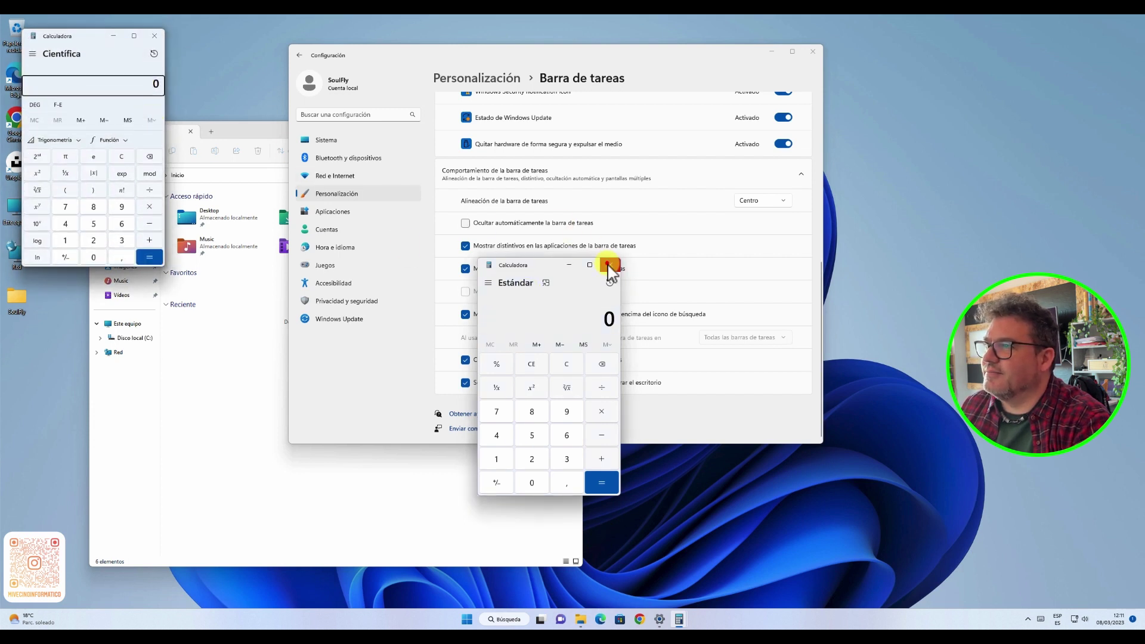
pyautogui.click(156, 36)
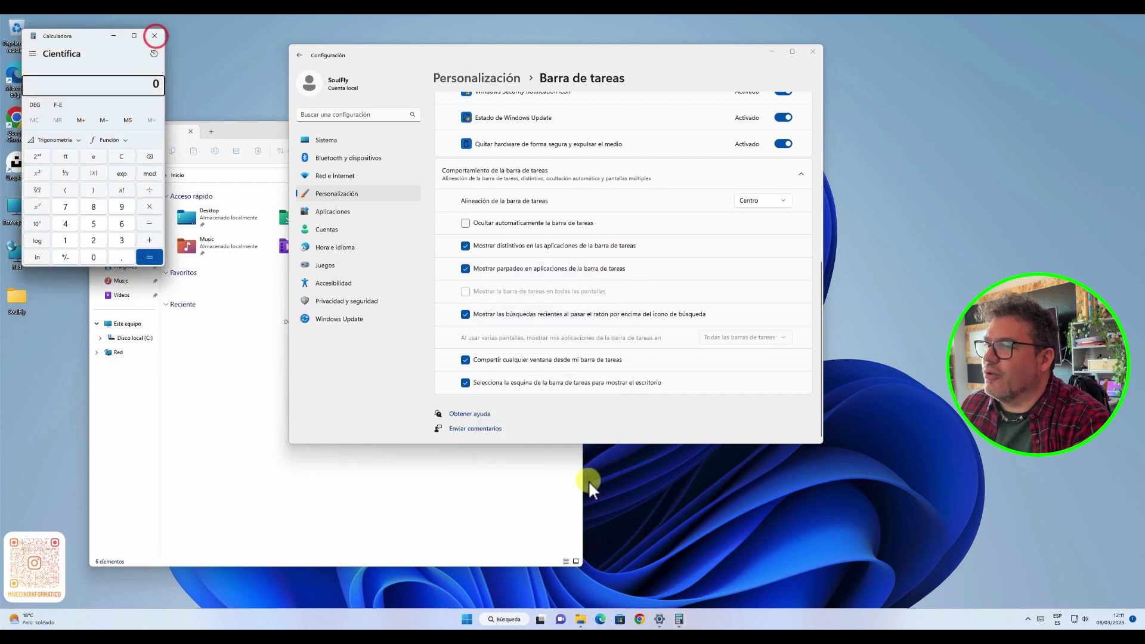
pyautogui.click(152, 36)
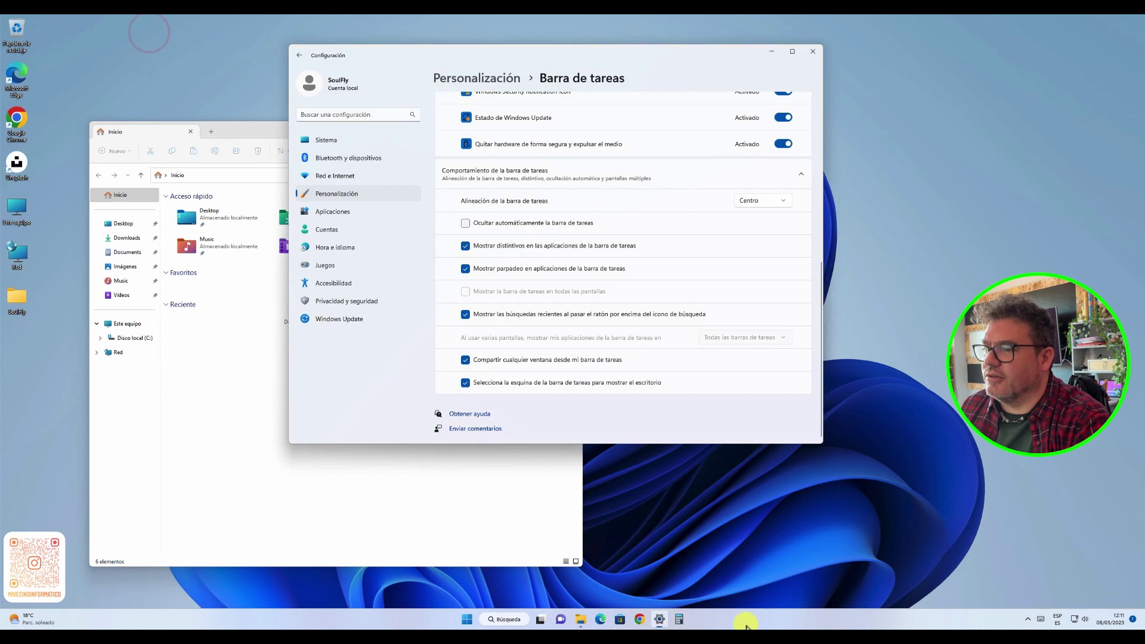
# - Open Calculadora in Gráfica mode and close it, launch it once more and close it again
pyautogui.rightClick(680, 619)
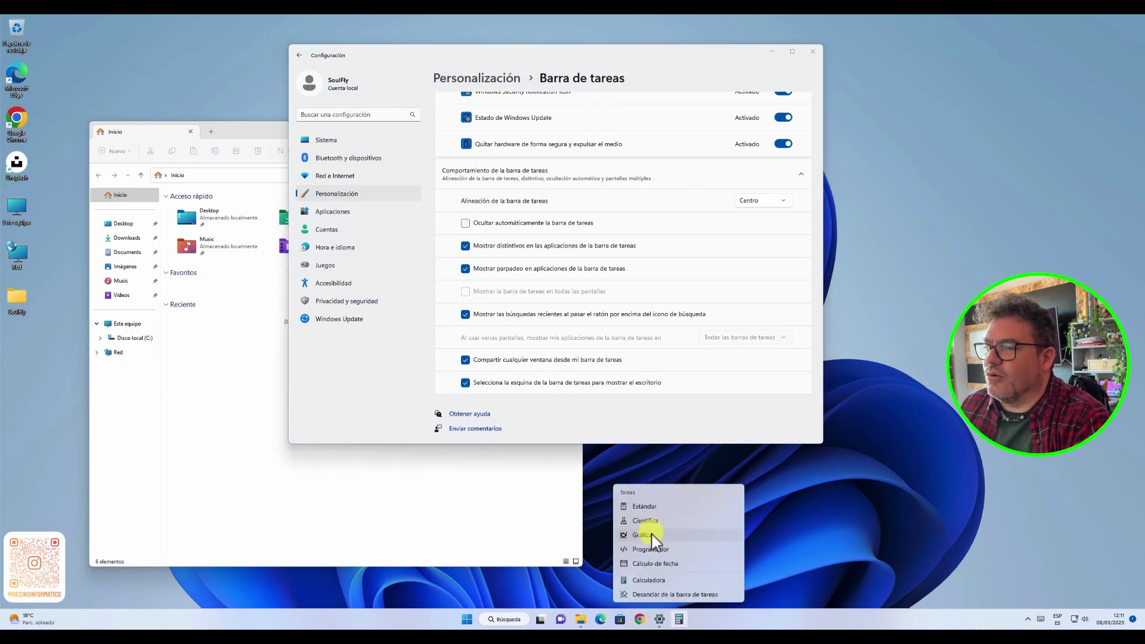
pyautogui.click(651, 534)
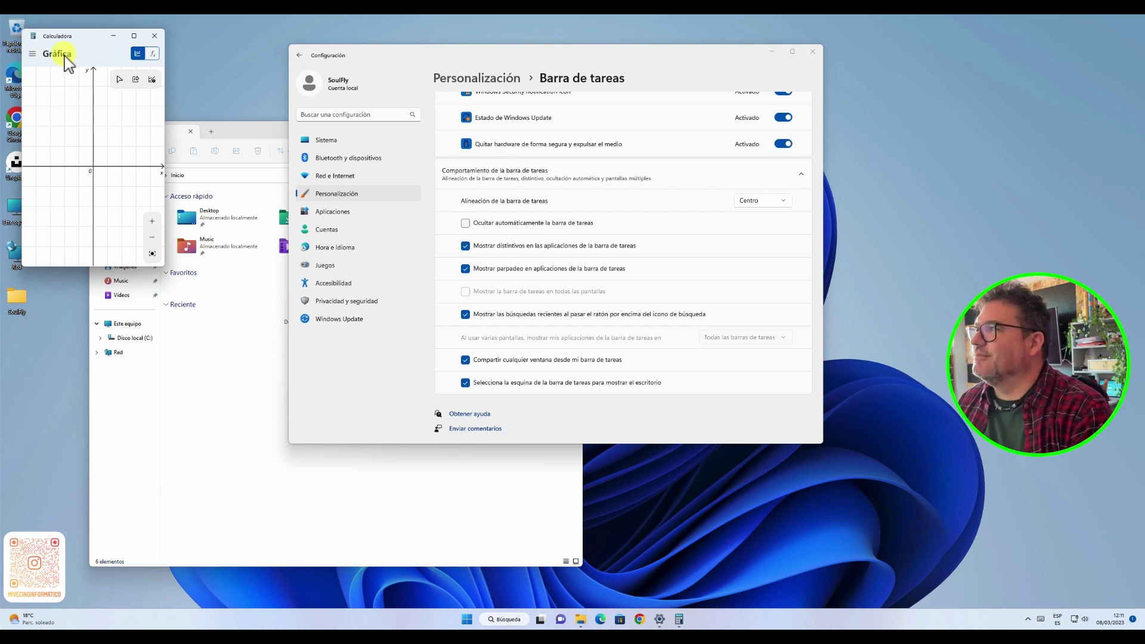
pyautogui.click(154, 36)
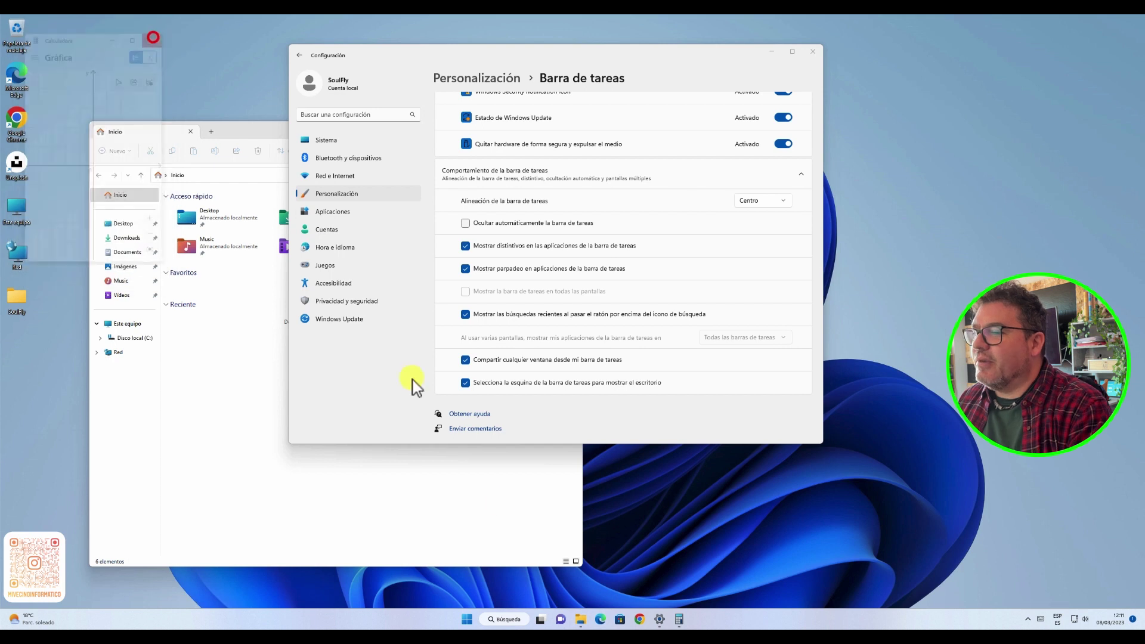
pyautogui.click(680, 621)
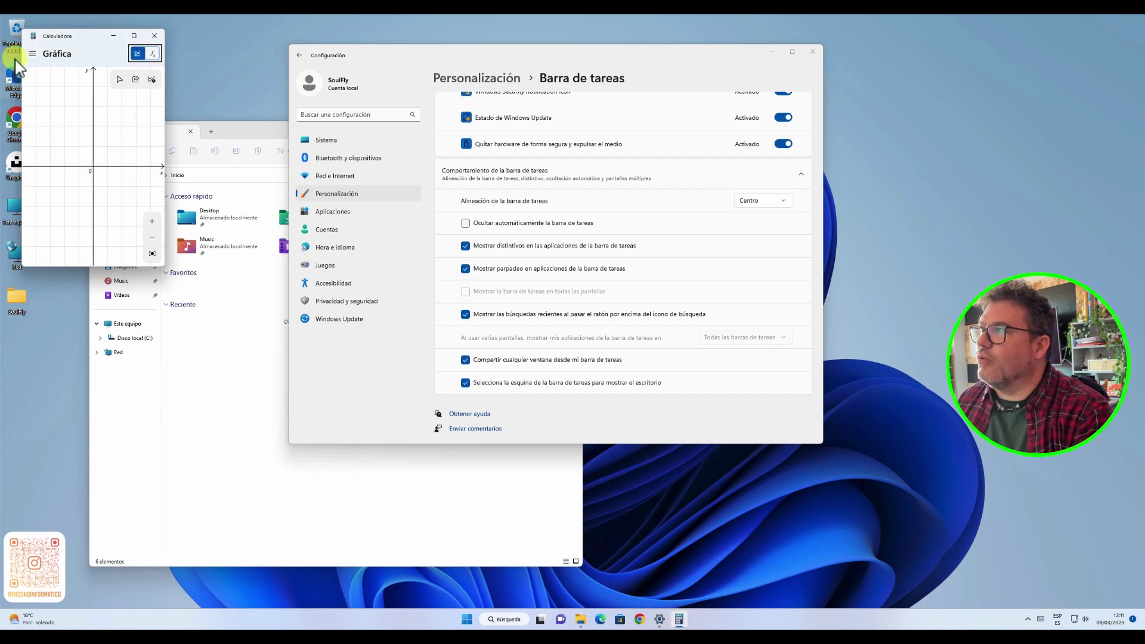
pyautogui.click(154, 35)
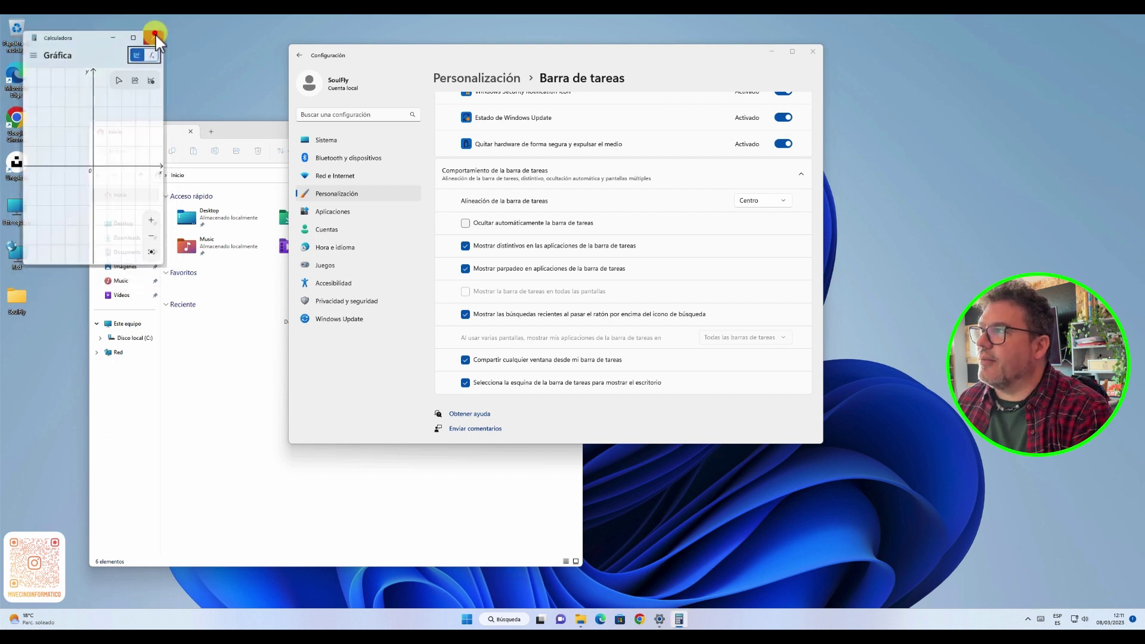
# - Open Calculadora in Estándar mode, place it over the lower part of the settings window and enter 5356464
pyautogui.rightClick(679, 620)
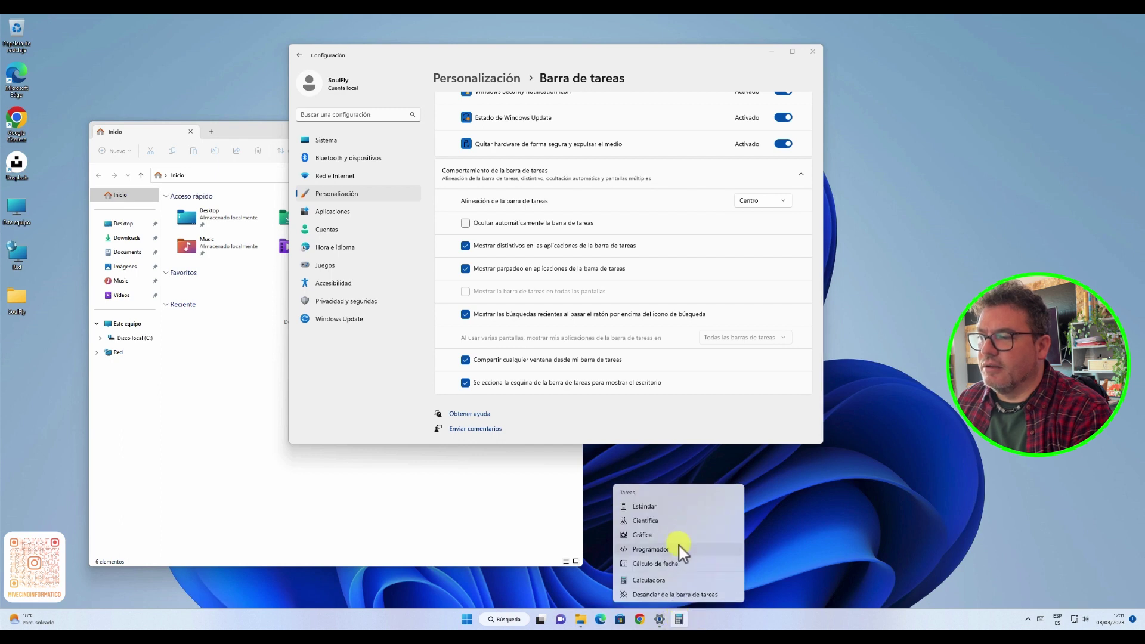
pyautogui.click(669, 507)
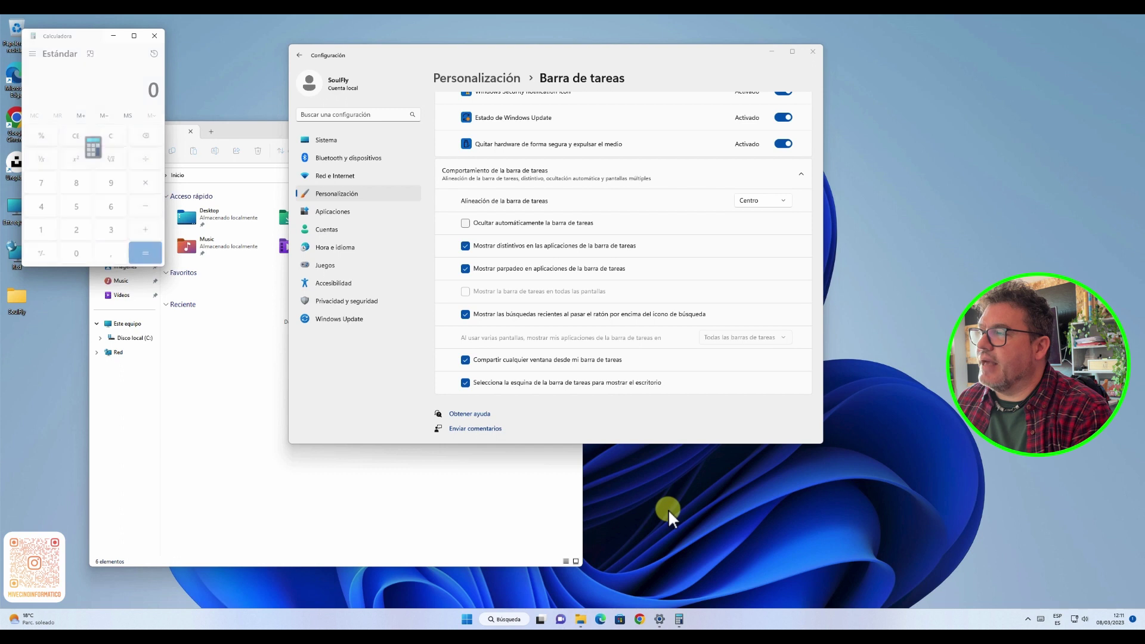
pyautogui.moveTo(81, 36); pyautogui.dragTo(701, 295)
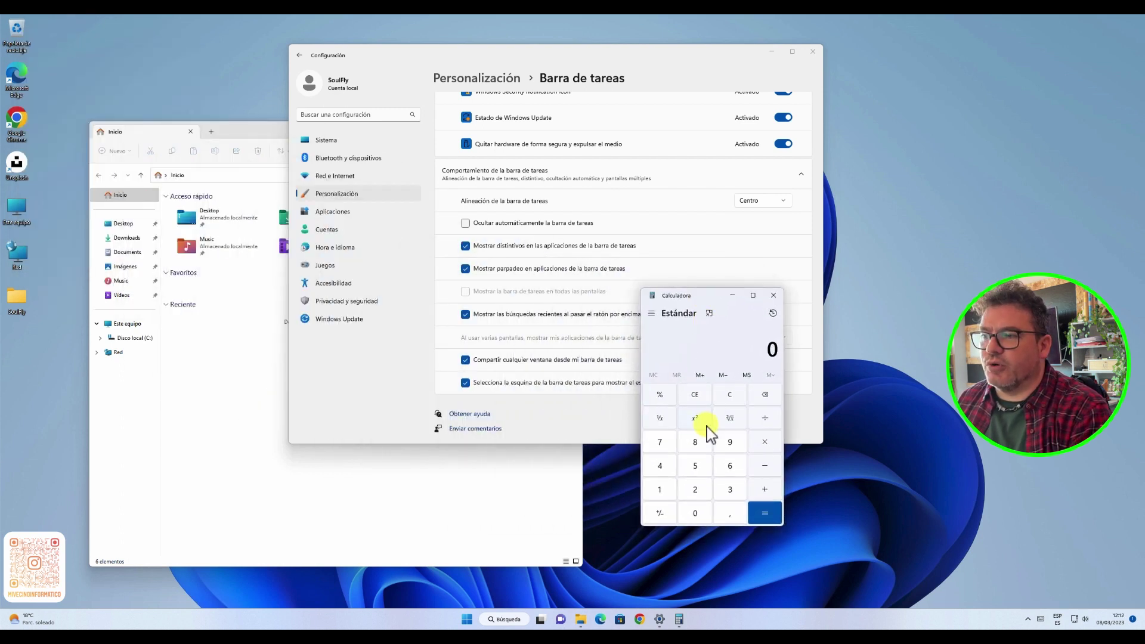
pyautogui.write('5356464')
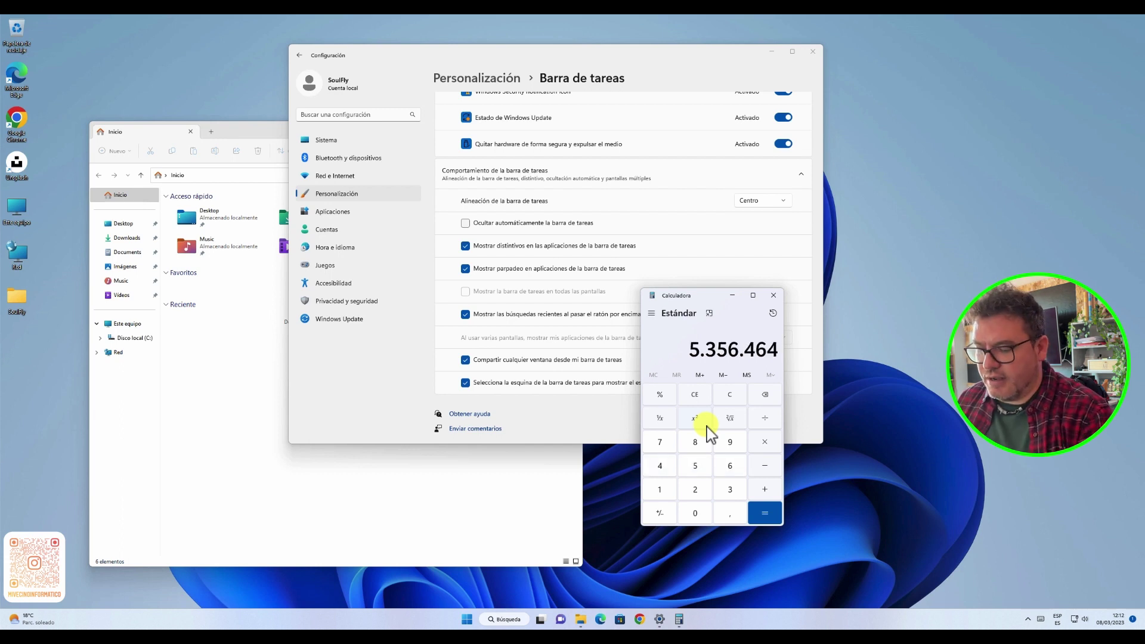
# - Erase the number entered in Calculadora and close the calculator
pyautogui.press('BackSpace')
pyautogui.press('BackSpace')
pyautogui.press('BackSpace')
pyautogui.press('BackSpace')
pyautogui.press('BackSpace')
pyautogui.press('BackSpace')
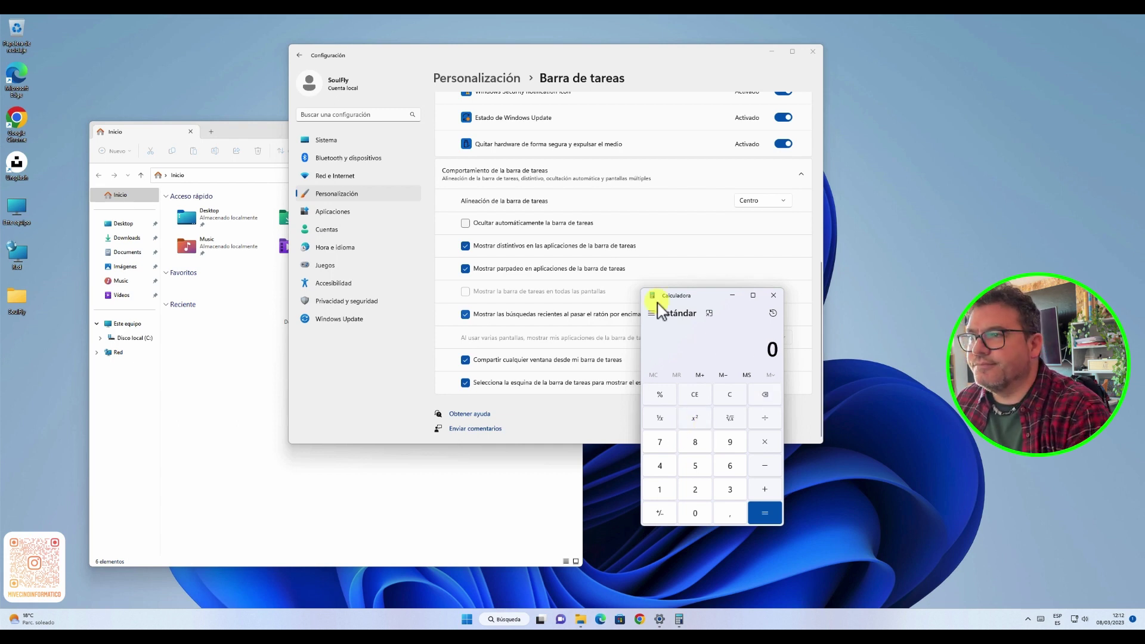
pyautogui.click(773, 295)
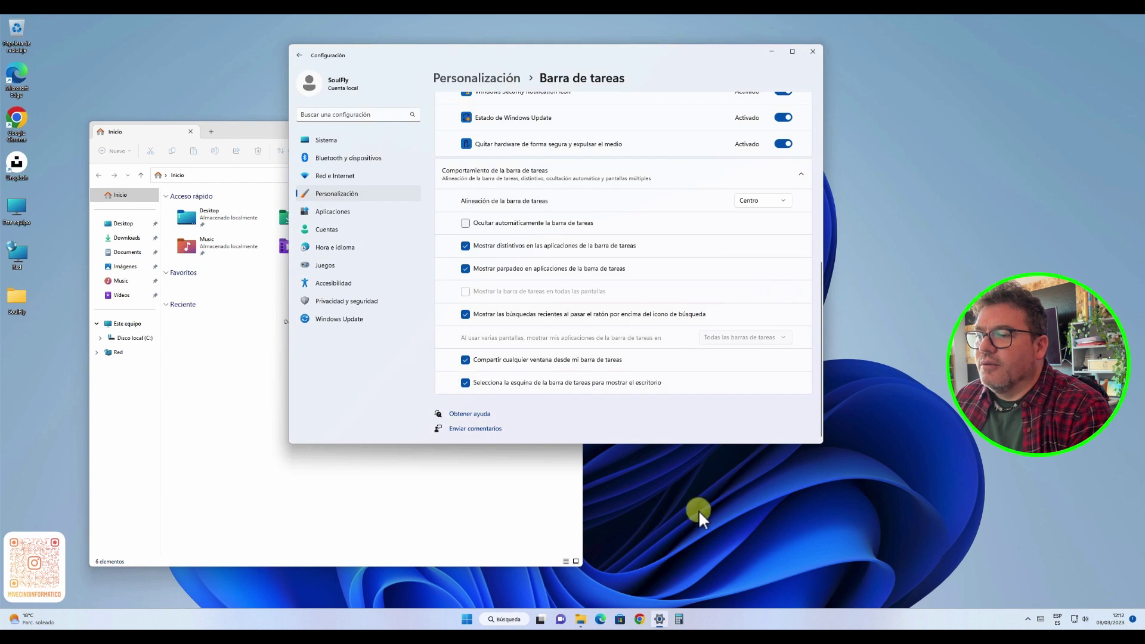
# - Unpin Calculadora from the taskbar
pyautogui.rightClick(680, 620)
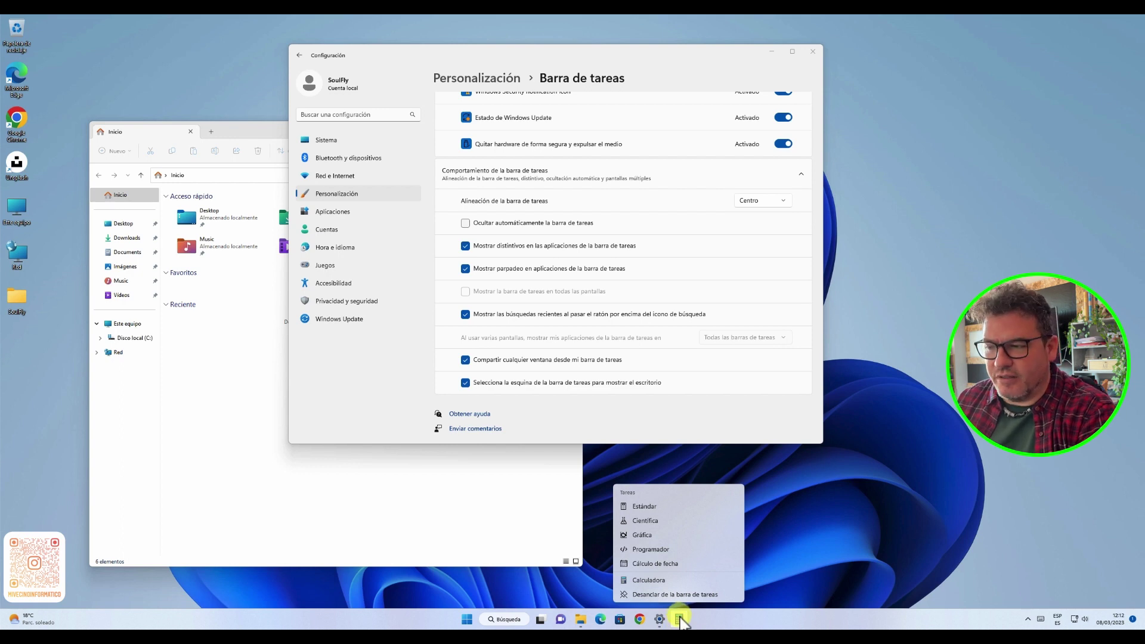
pyautogui.click(680, 594)
# - Go back to the Personalización settings and open the Fuentes page
pyautogui.scroll(6, 659, 371)
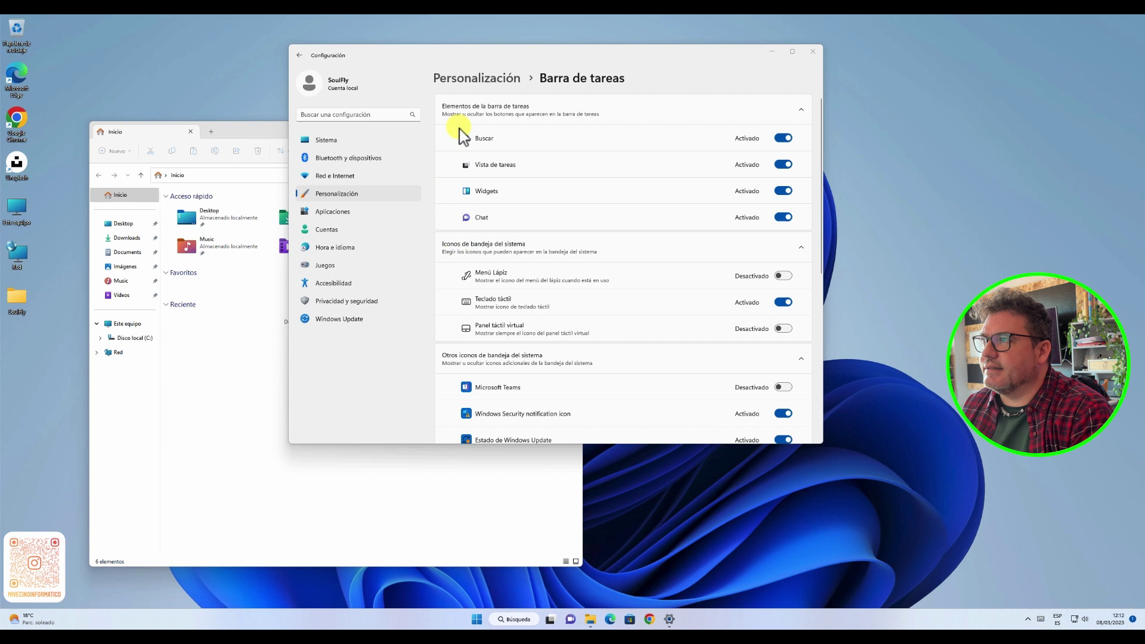
pyautogui.click(465, 80)
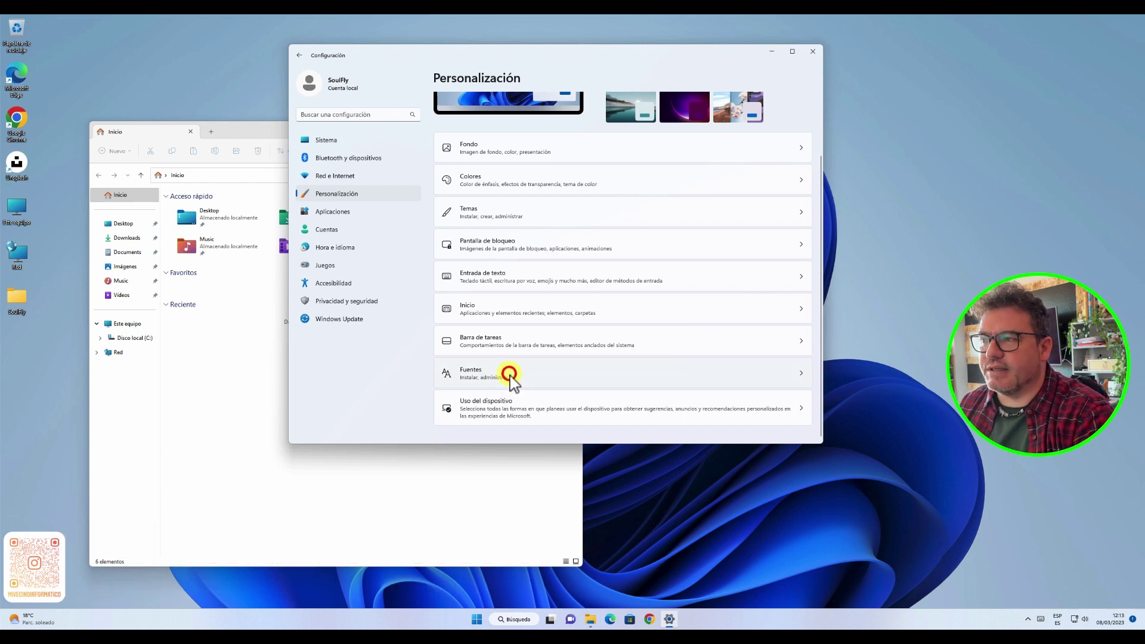
pyautogui.click(512, 377)
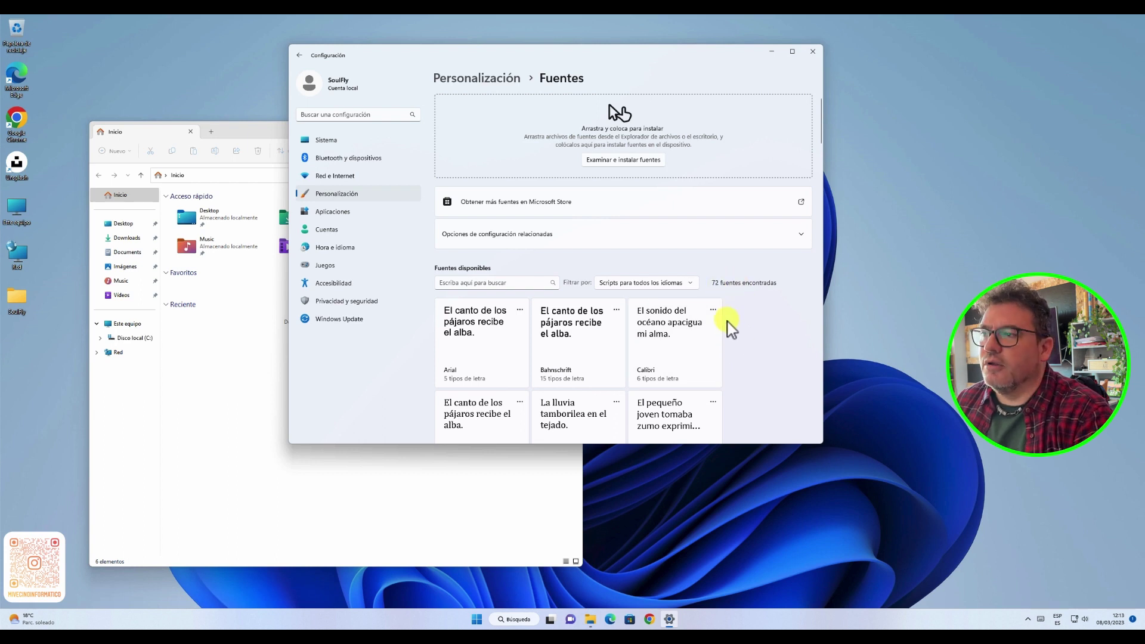
# - Look through the previews of the available fonts on the Fuentes page
pyautogui.scroll(-15, 729, 325)
pyautogui.scroll(5, 728, 325)
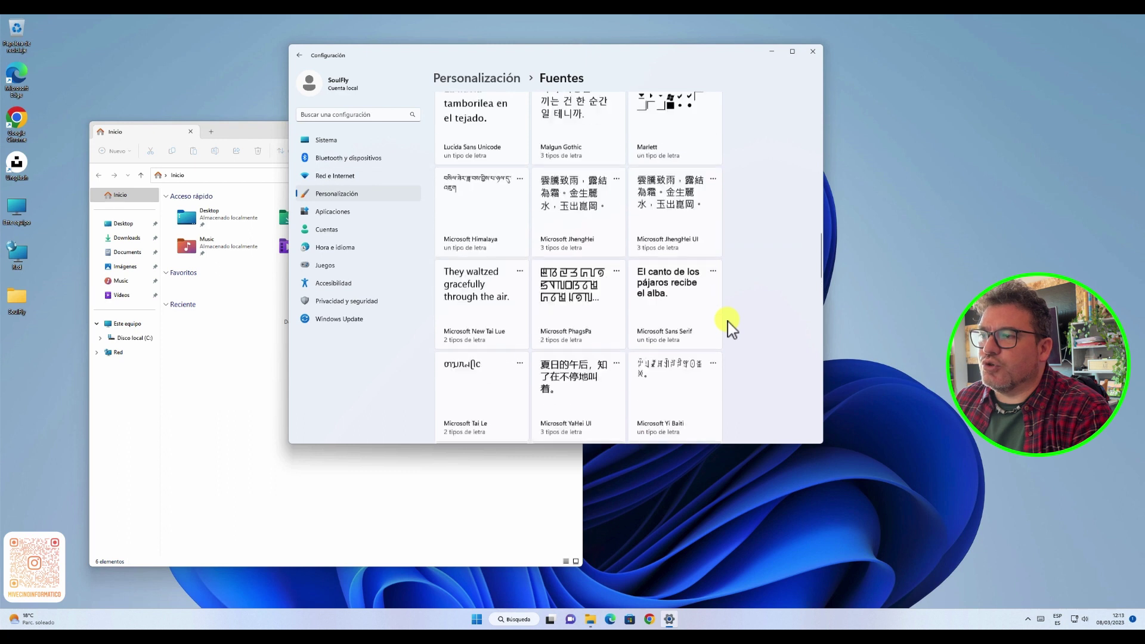
pyautogui.scroll(-5, 712, 337)
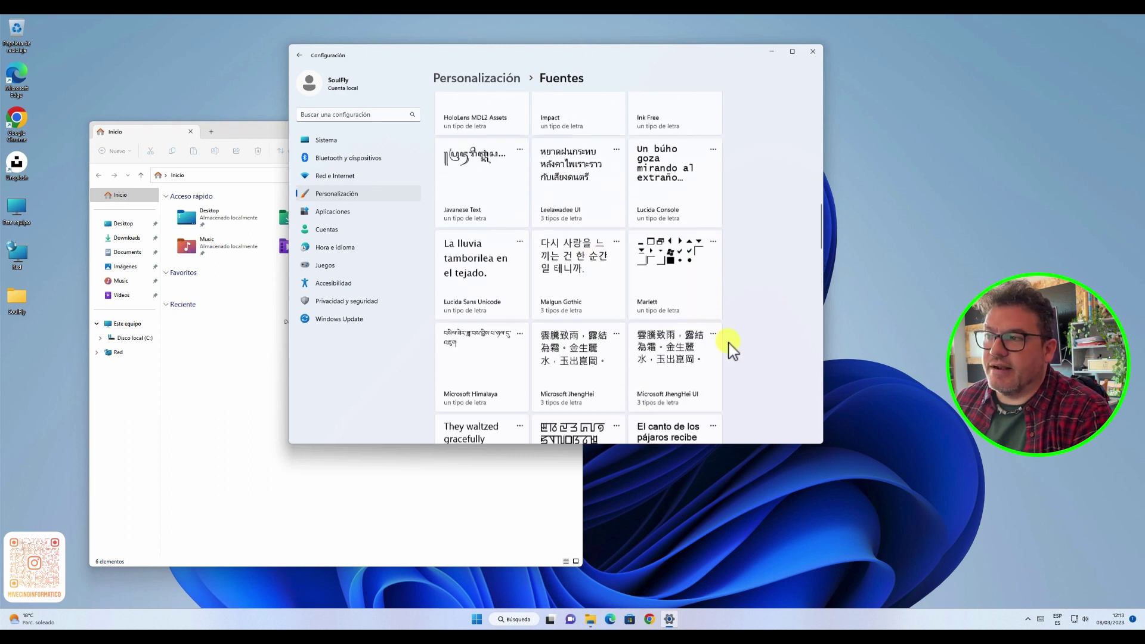
pyautogui.scroll(-10, 710, 375)
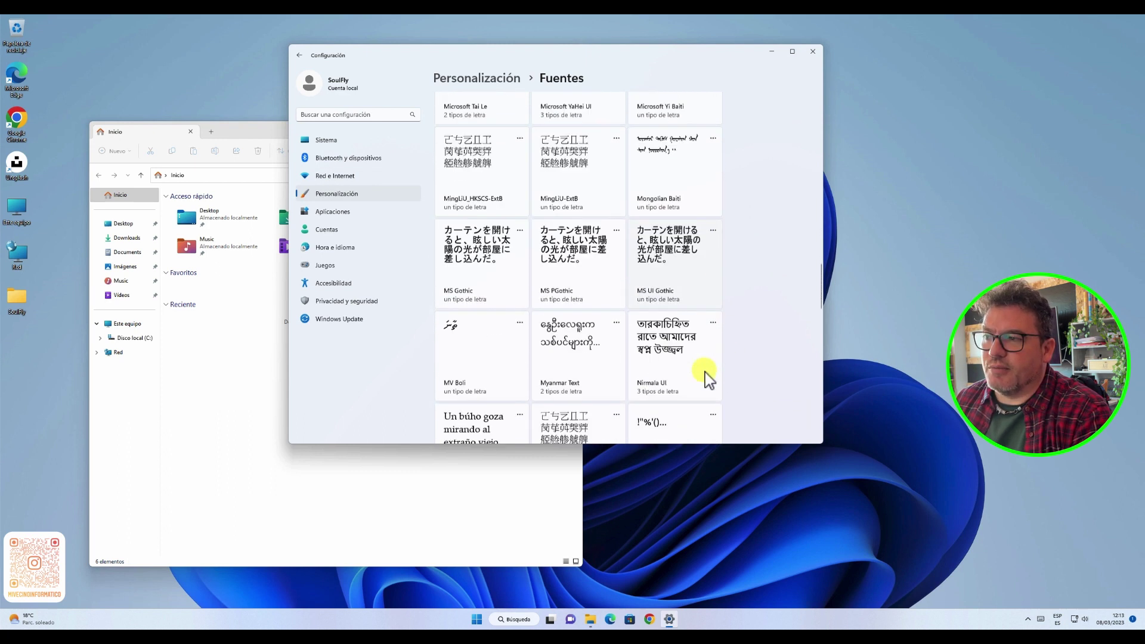
pyautogui.scroll(20, 731, 376)
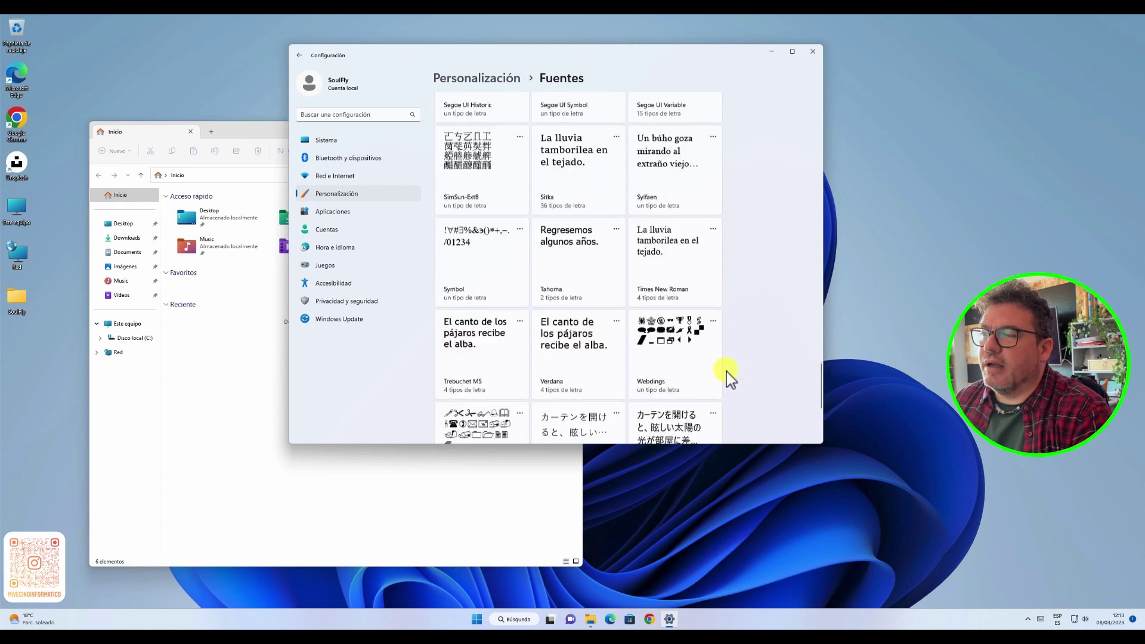
pyautogui.scroll(2, 731, 376)
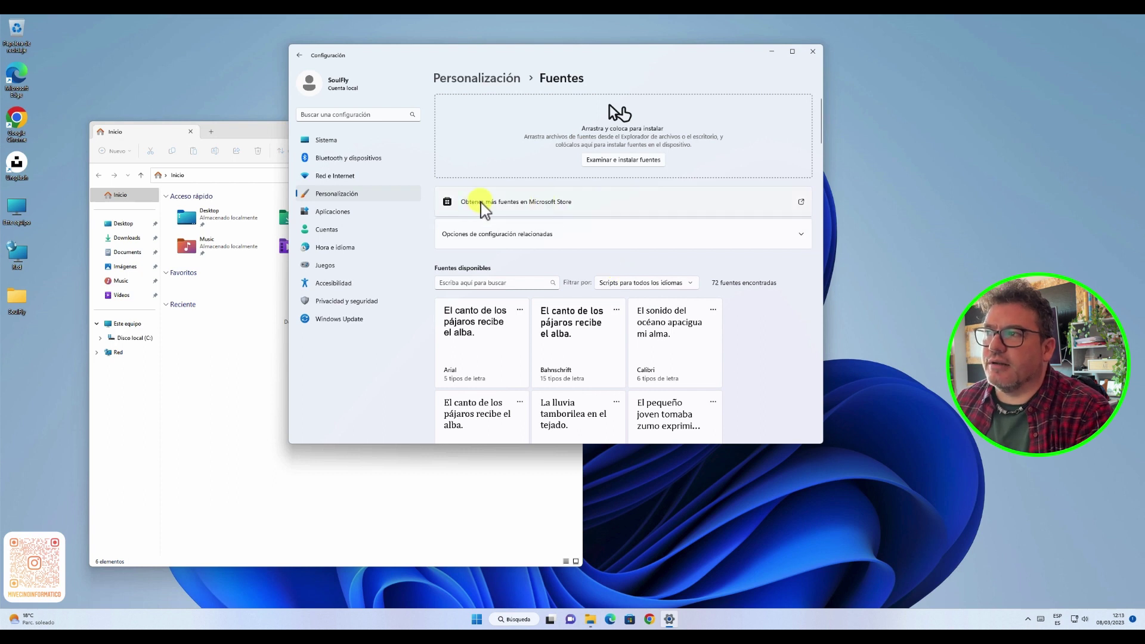
# - Open the Microsoft Store font collection from the Fuentes page and browse the free and paid fonts
pyautogui.click(567, 212)
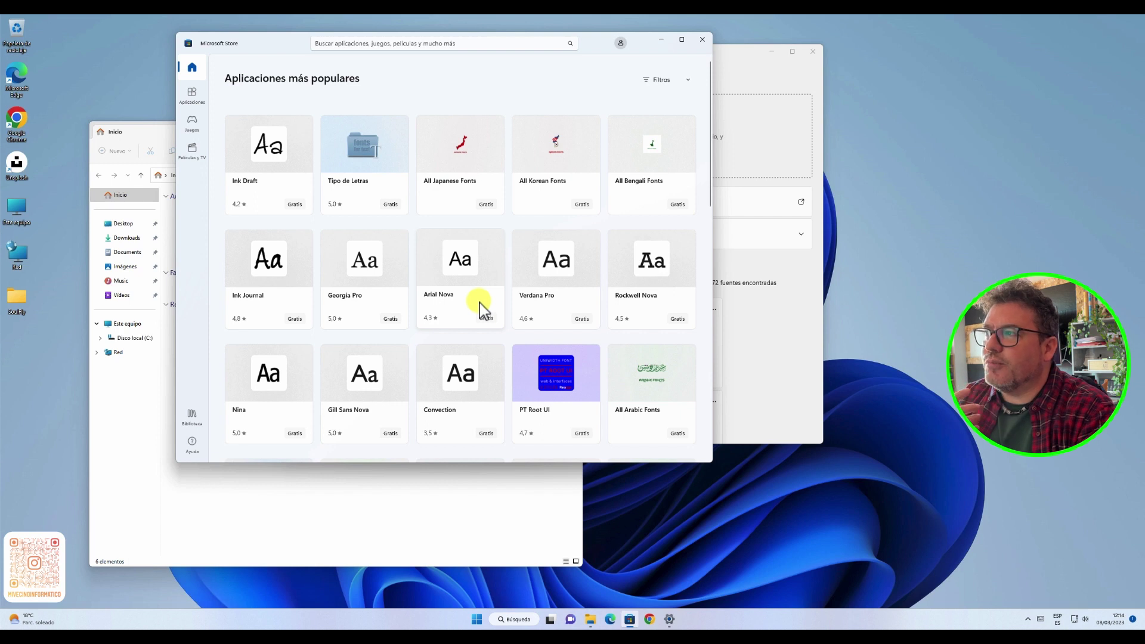
pyautogui.scroll(-5, 483, 310)
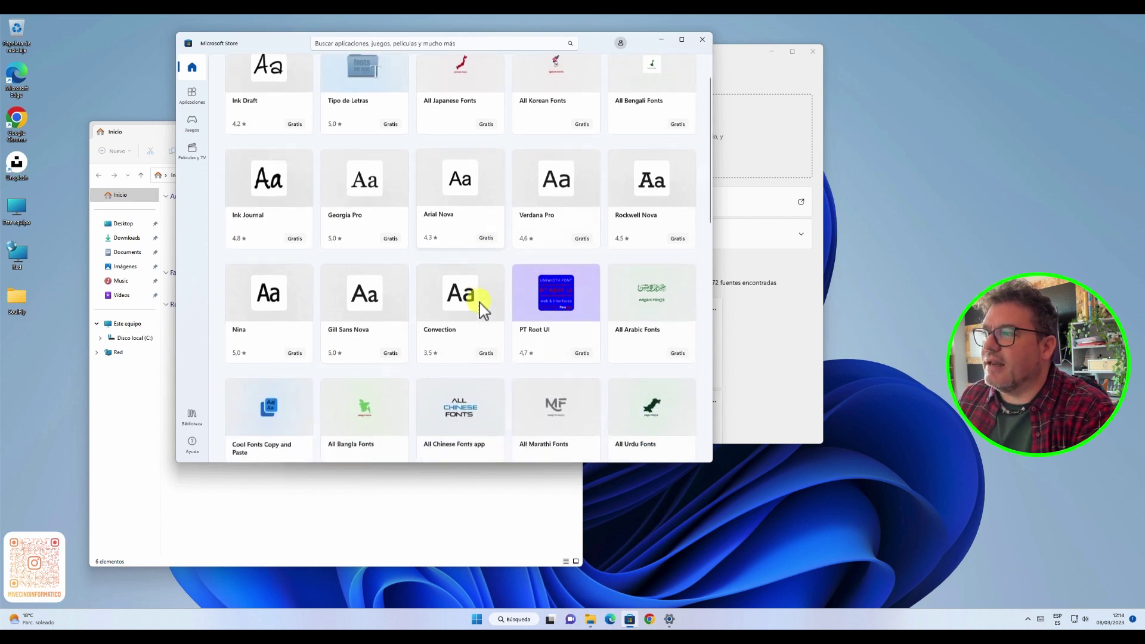
pyautogui.scroll(-5, 483, 310)
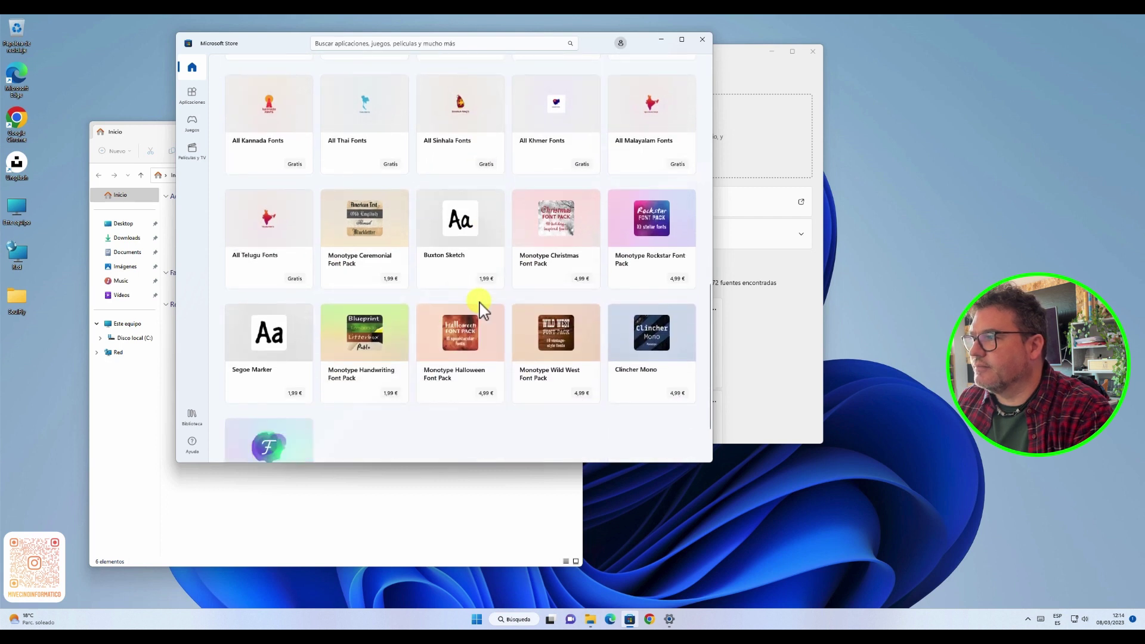
pyautogui.scroll(-1, 481, 309)
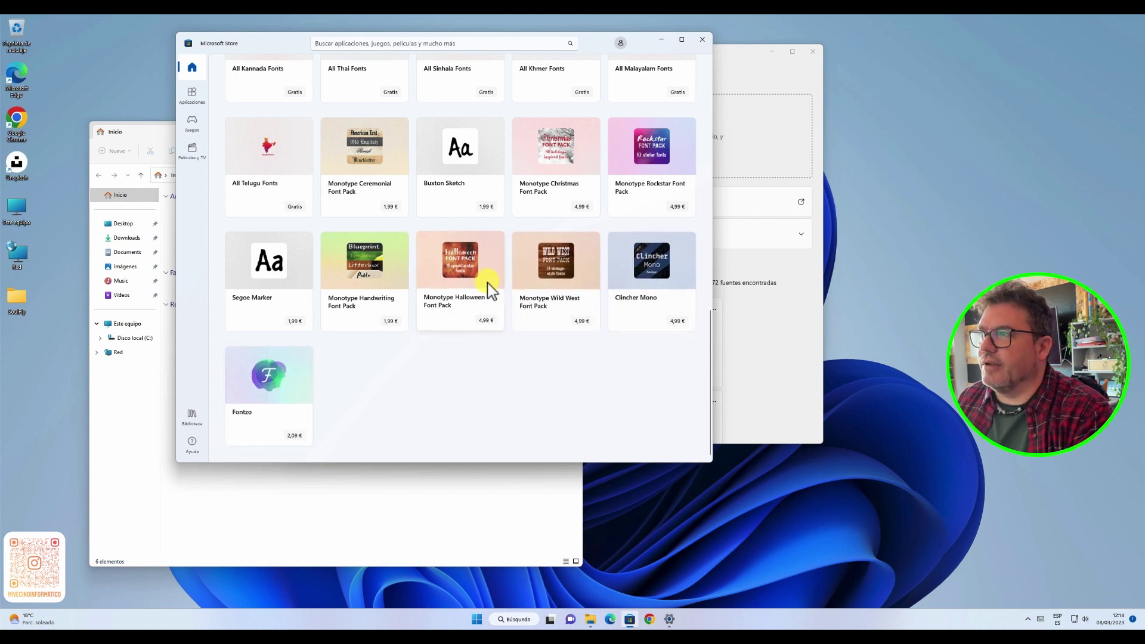
pyautogui.scroll(2, 487, 288)
pyautogui.scroll(4, 490, 290)
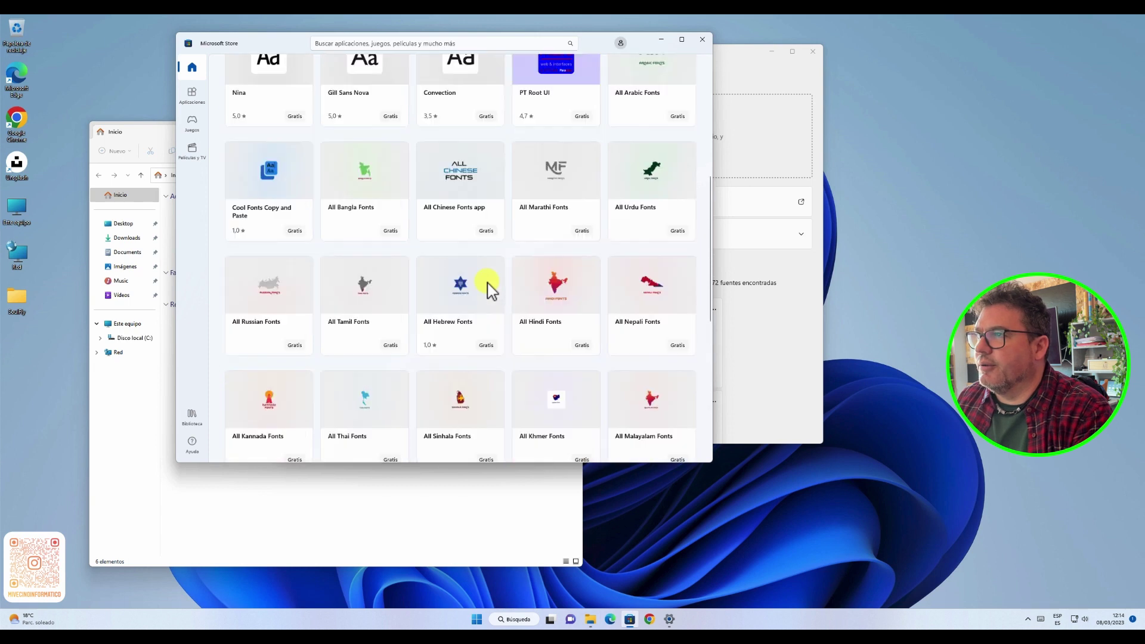
pyautogui.scroll(1, 491, 290)
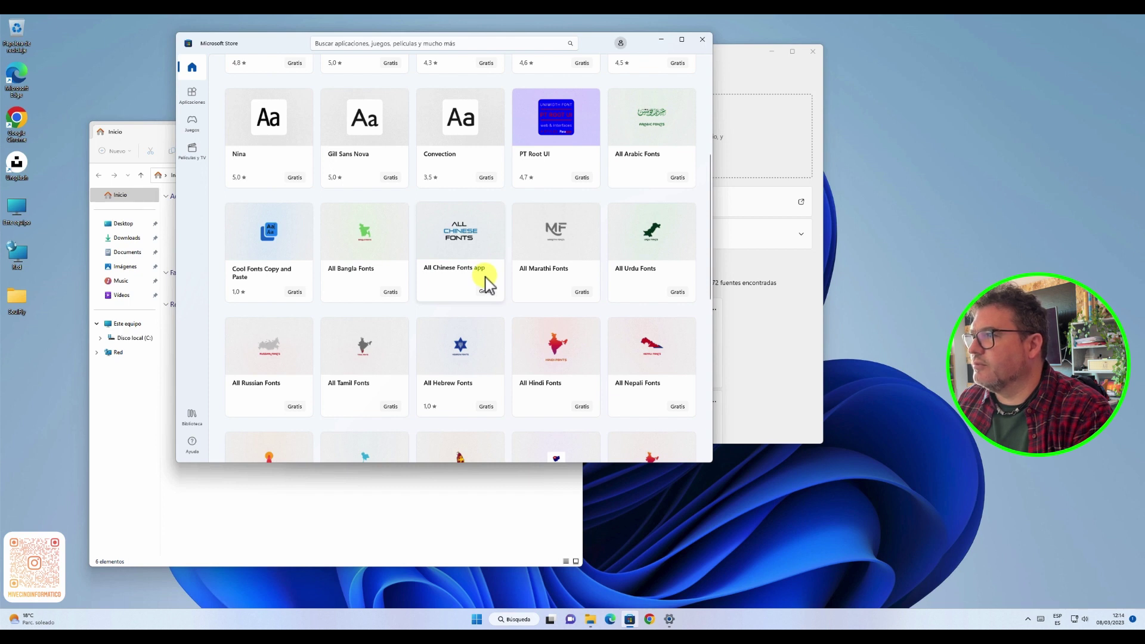
pyautogui.scroll(2, 486, 285)
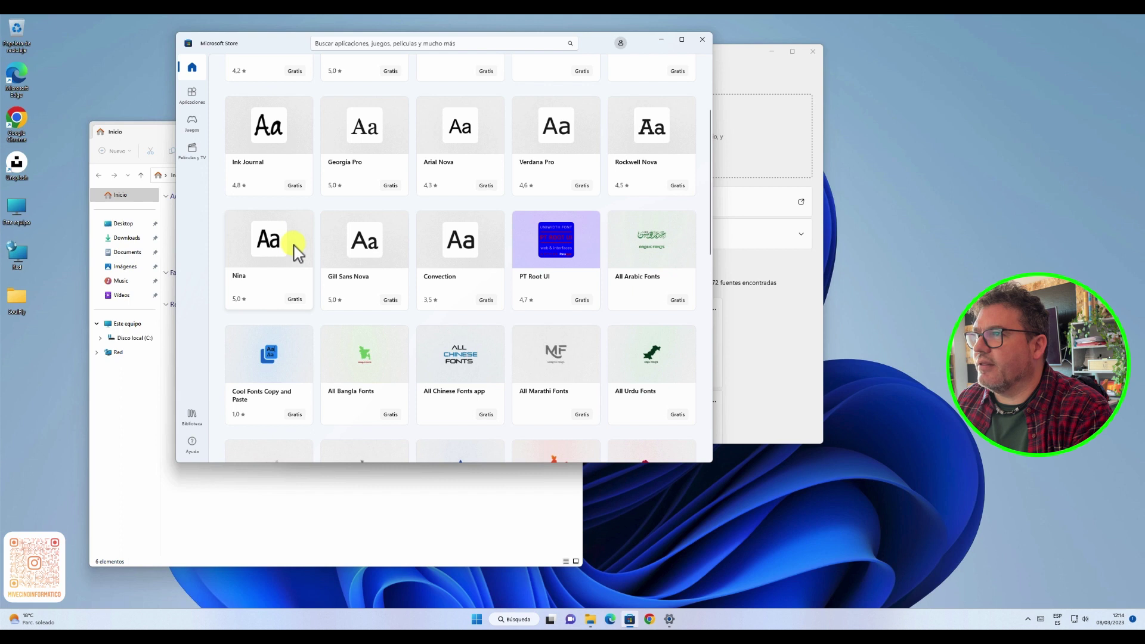
pyautogui.scroll(2, 310, 250)
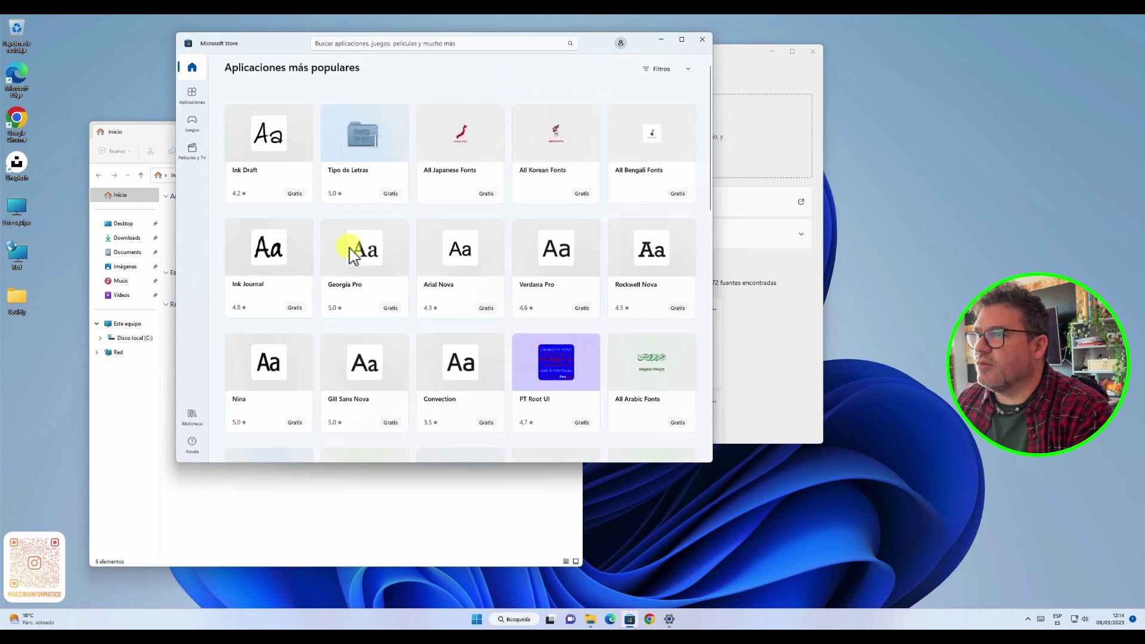
# - Open the Rockwell Nova font page, view its screenshots and get the font
pyautogui.click(654, 244)
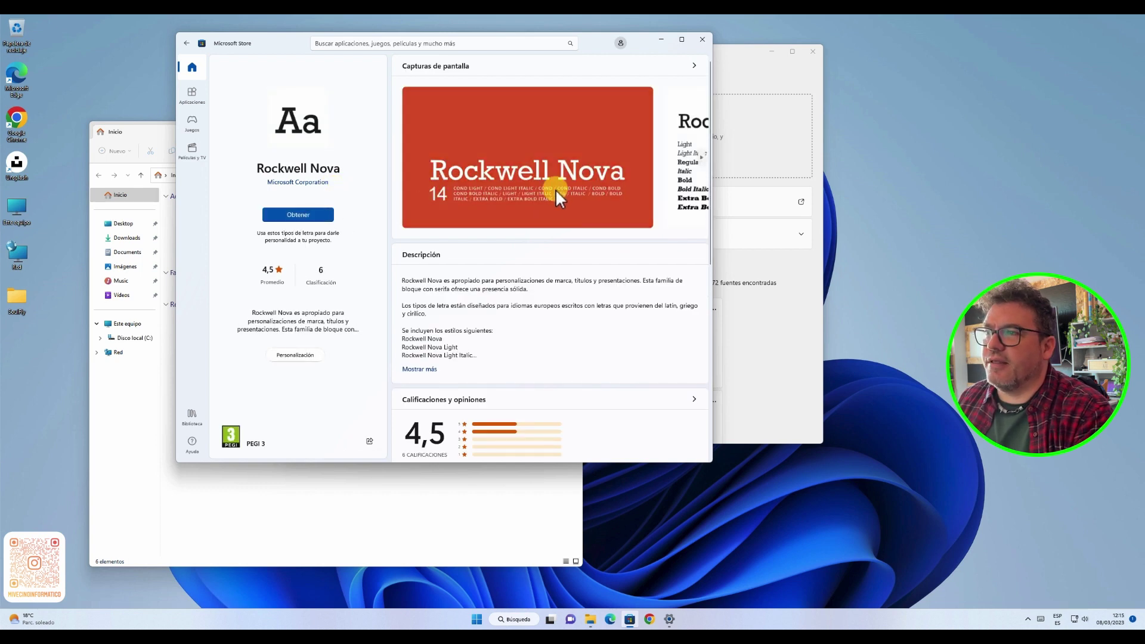
pyautogui.click(701, 158)
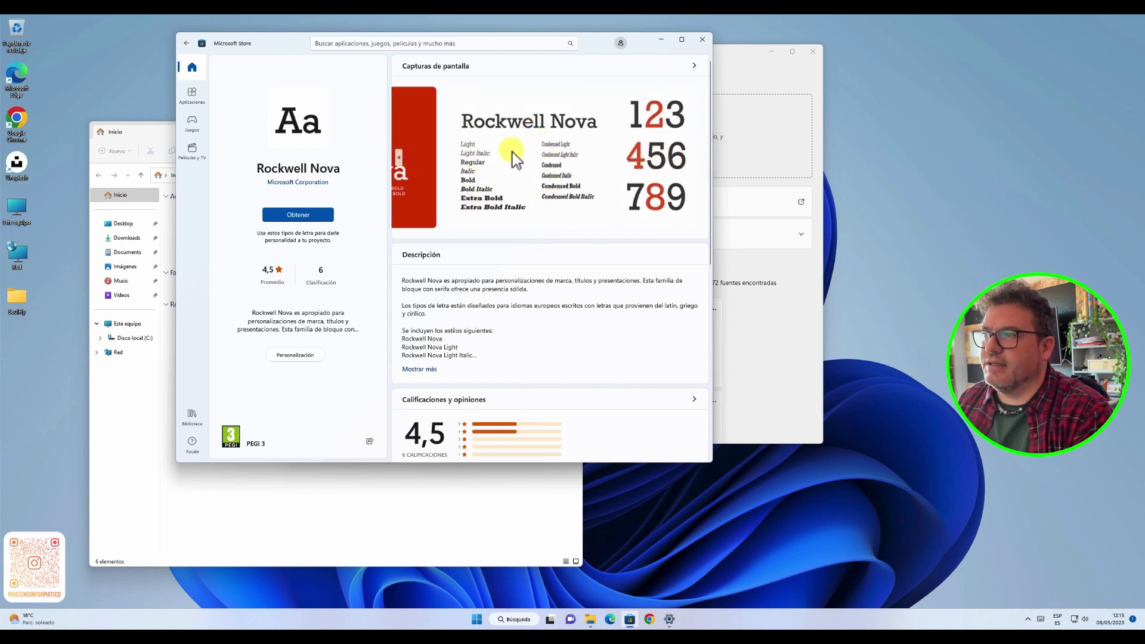
pyautogui.click(399, 155)
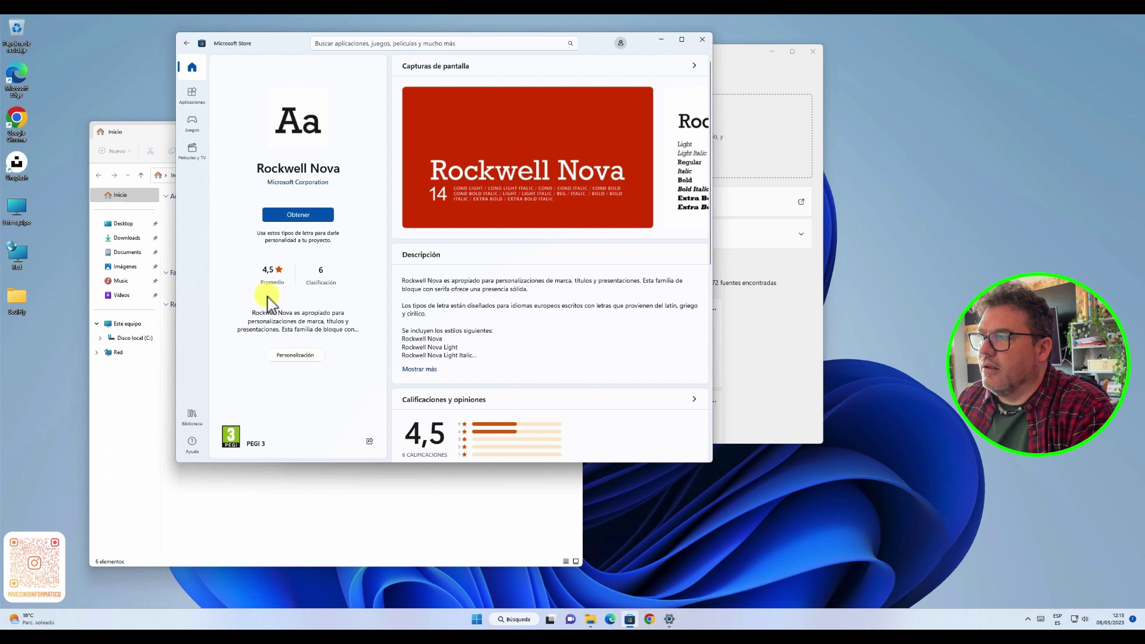
pyautogui.click(291, 214)
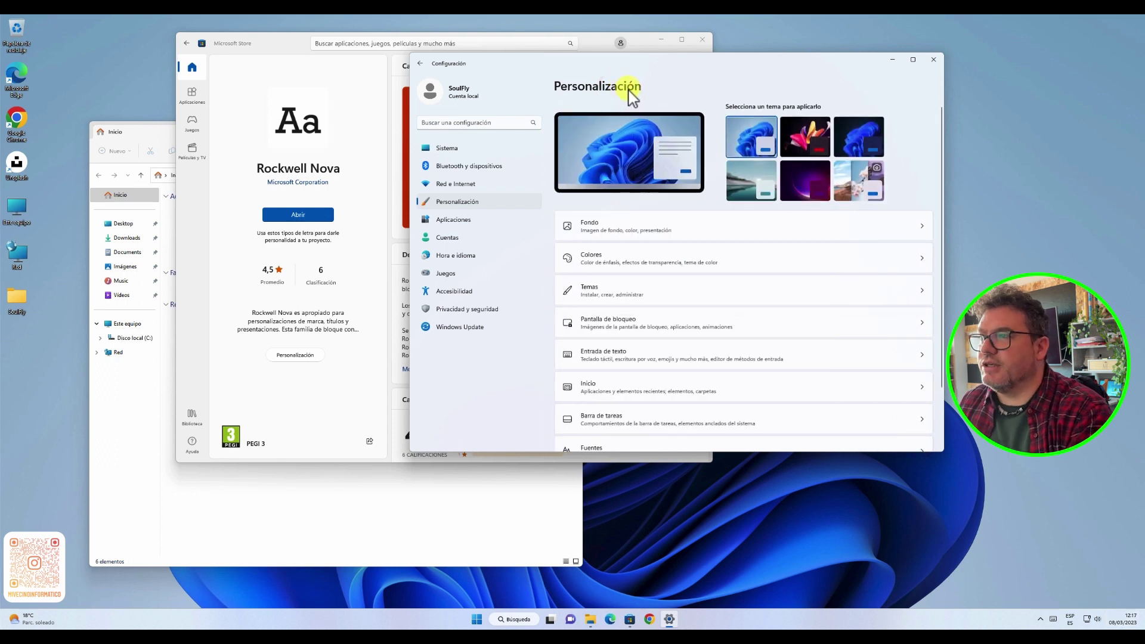
# - Open the Fuentes page in Personalización again and return to the Rockwell Nova page in Microsoft Store
pyautogui.click(641, 449)
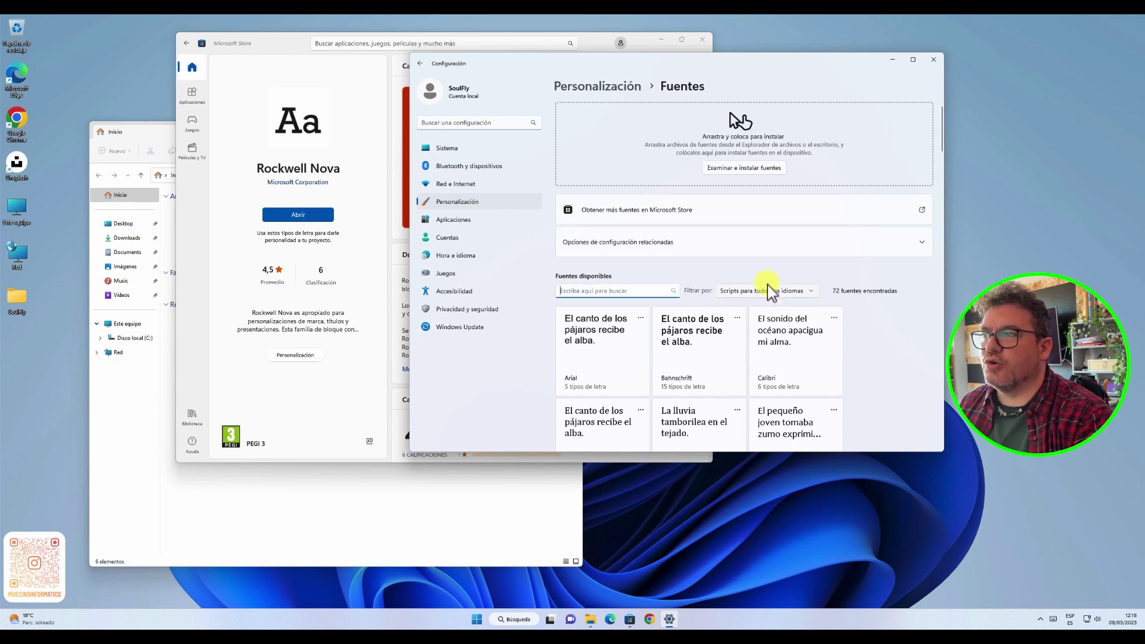
pyautogui.click(322, 317)
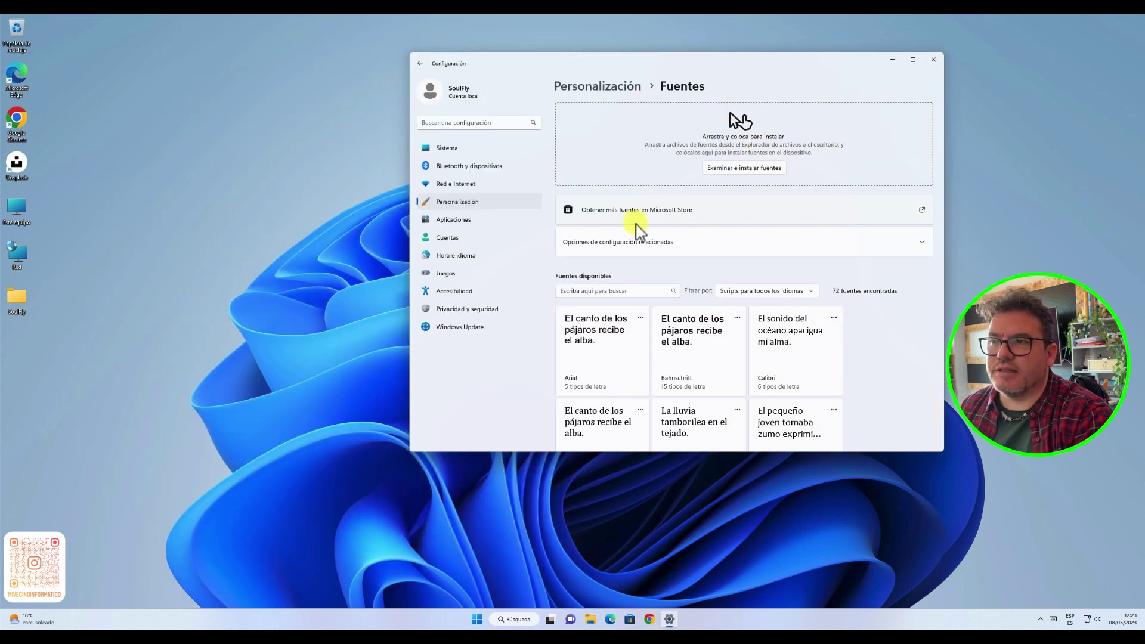
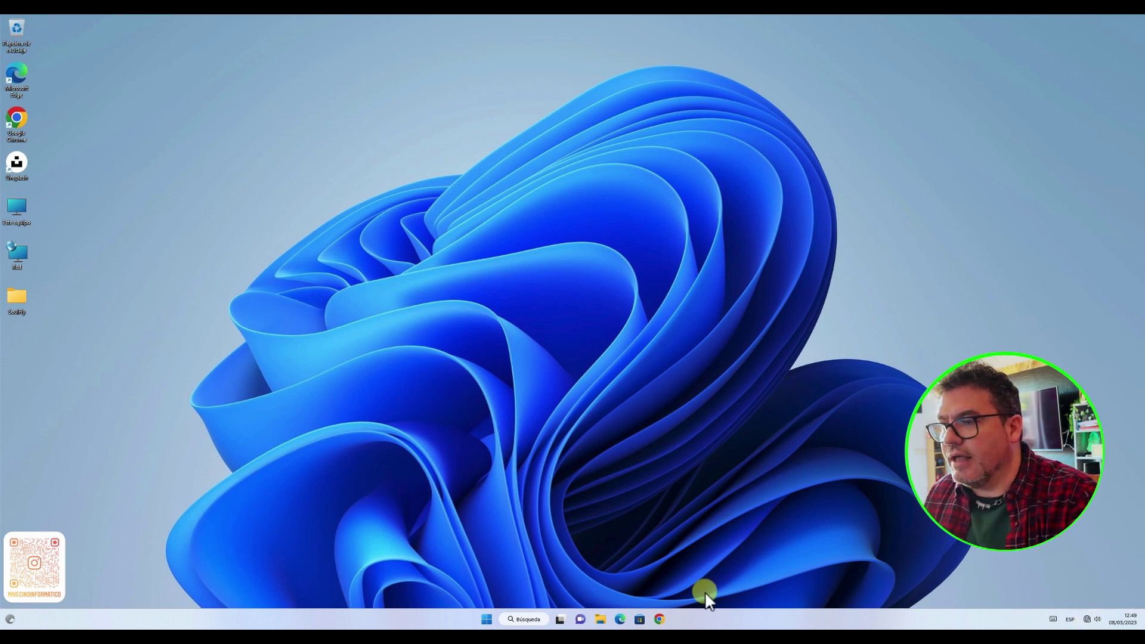
# - Open Microsoft Edge and load google.es
pyautogui.click(620, 620)
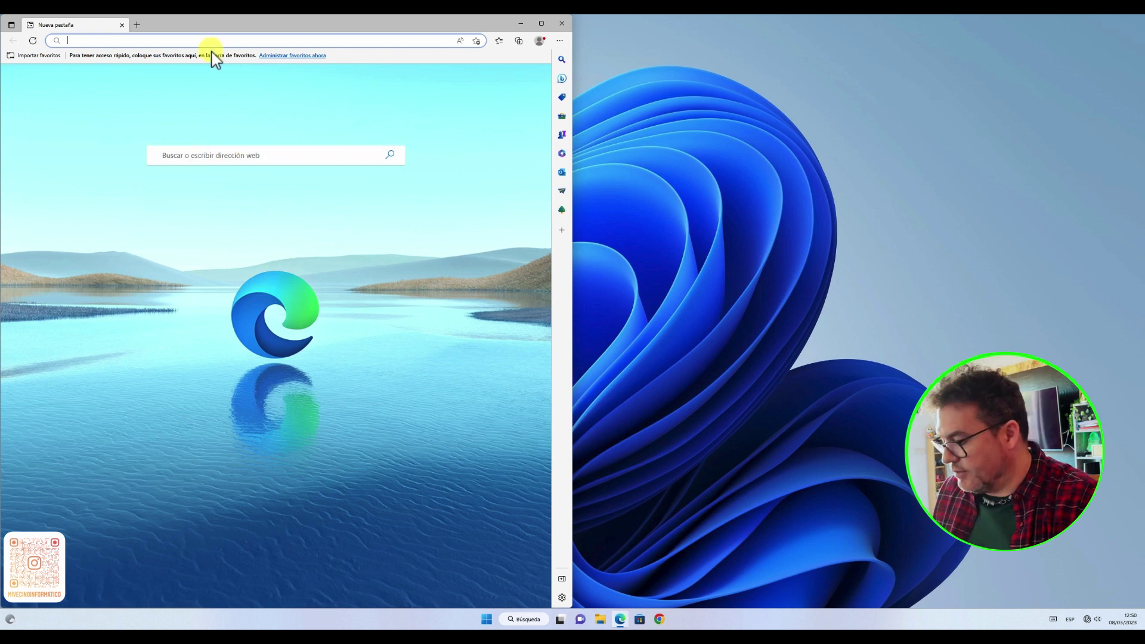
pyautogui.write('google.es')
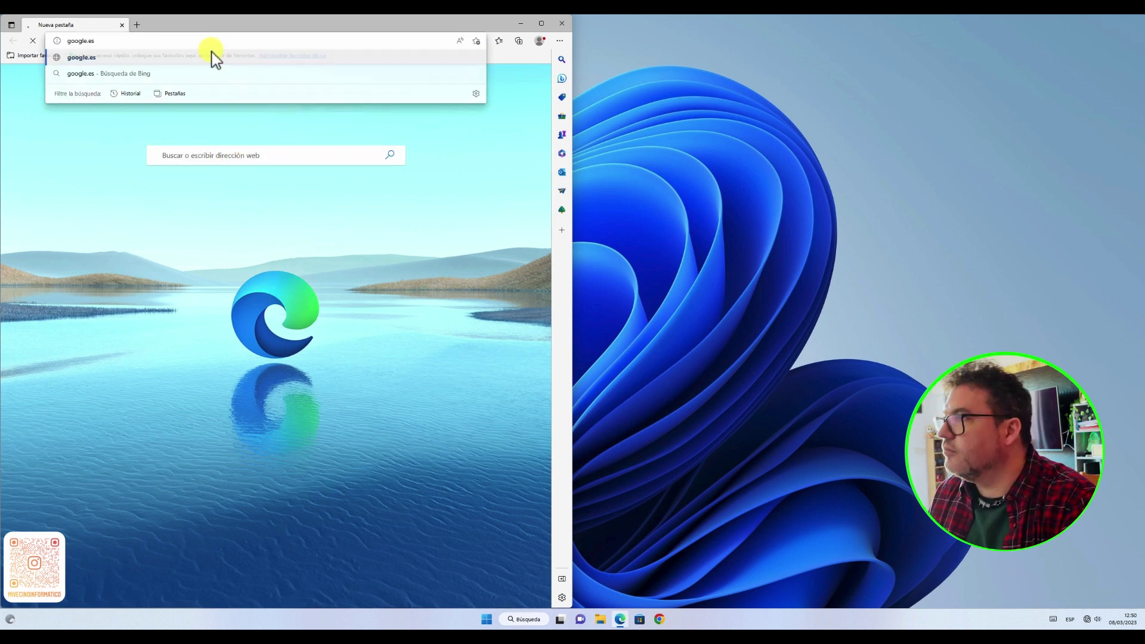
pyautogui.press('Return')
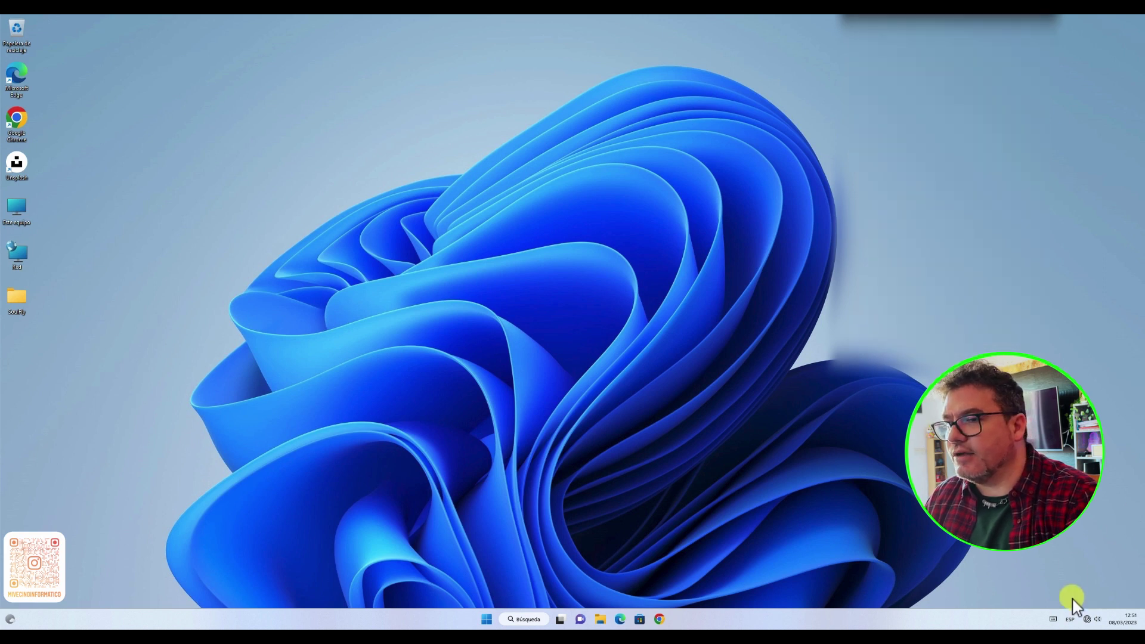
# - Open the widgets board from the taskbar and close it again
pyautogui.moveTo(1088, 623)
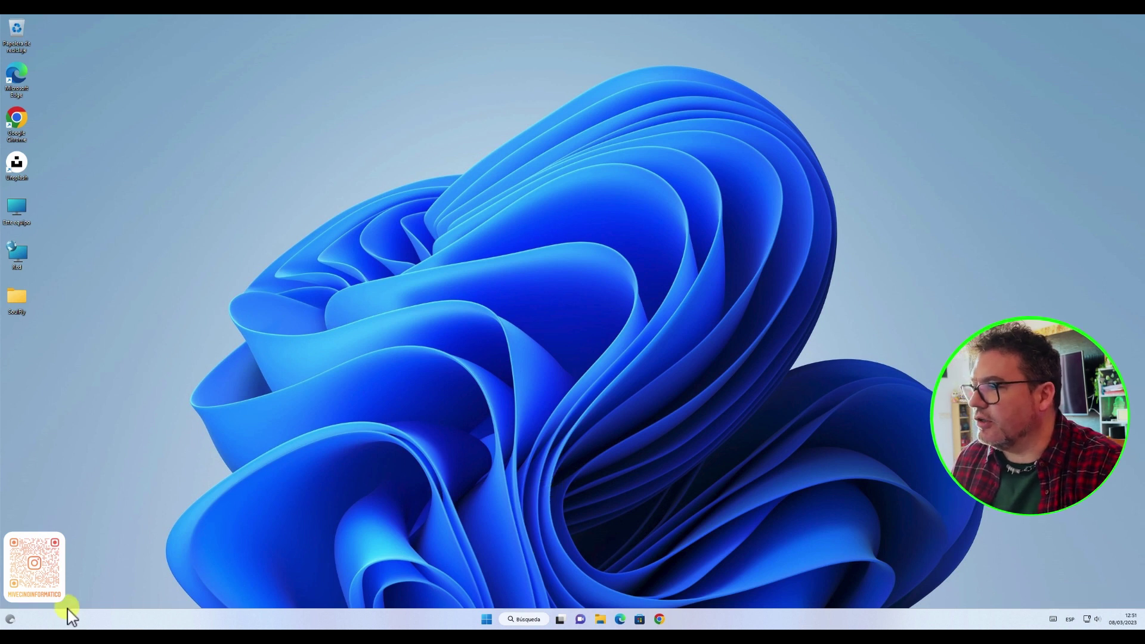
pyautogui.click(10, 620)
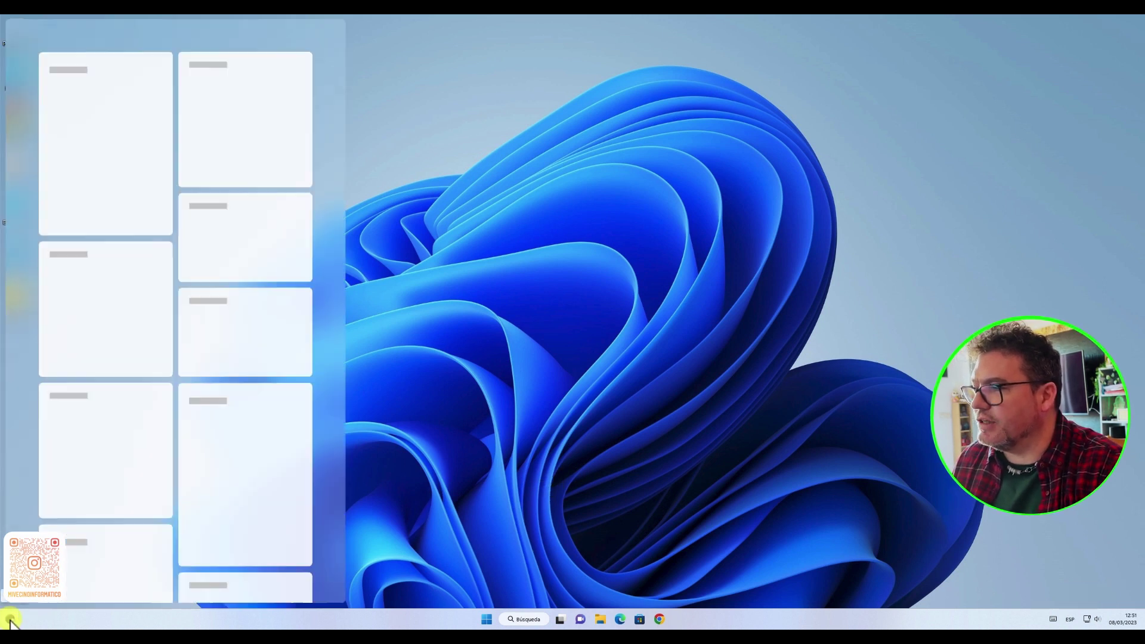
pyautogui.click(459, 481)
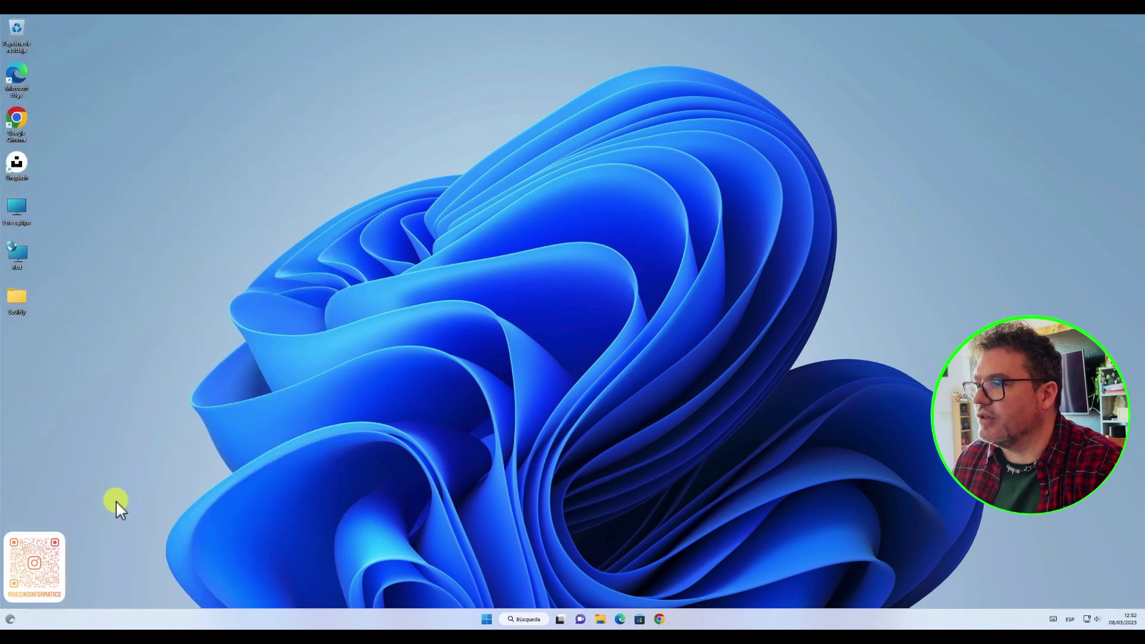
# - Open Configuración and display the list of available keyboard layouts from the taskbar
pyautogui.click(487, 619)
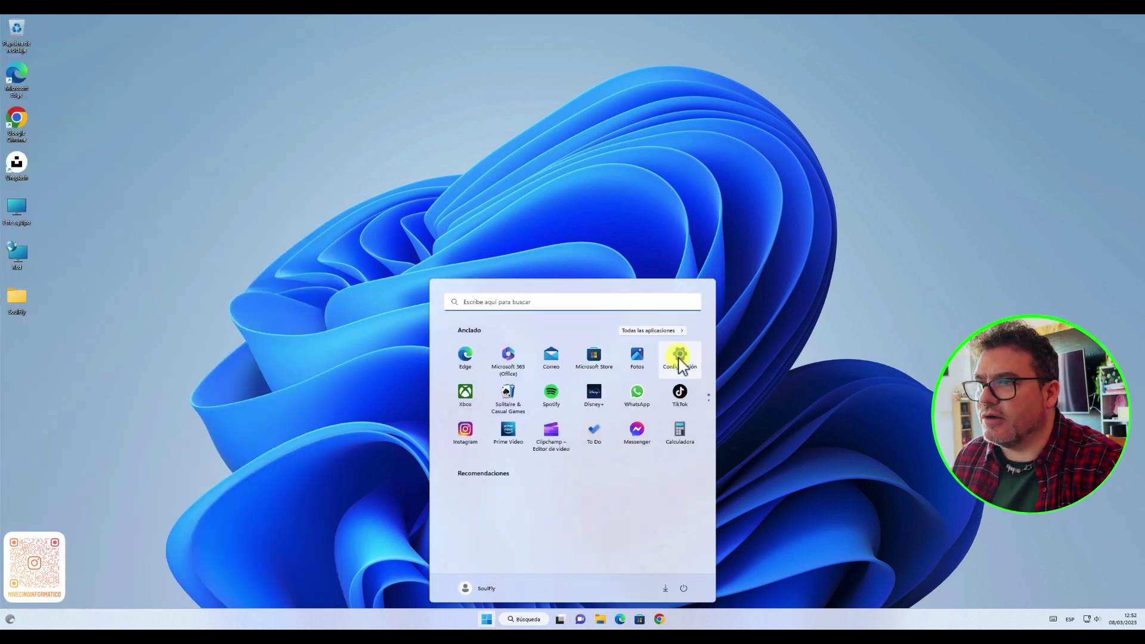
pyautogui.click(680, 357)
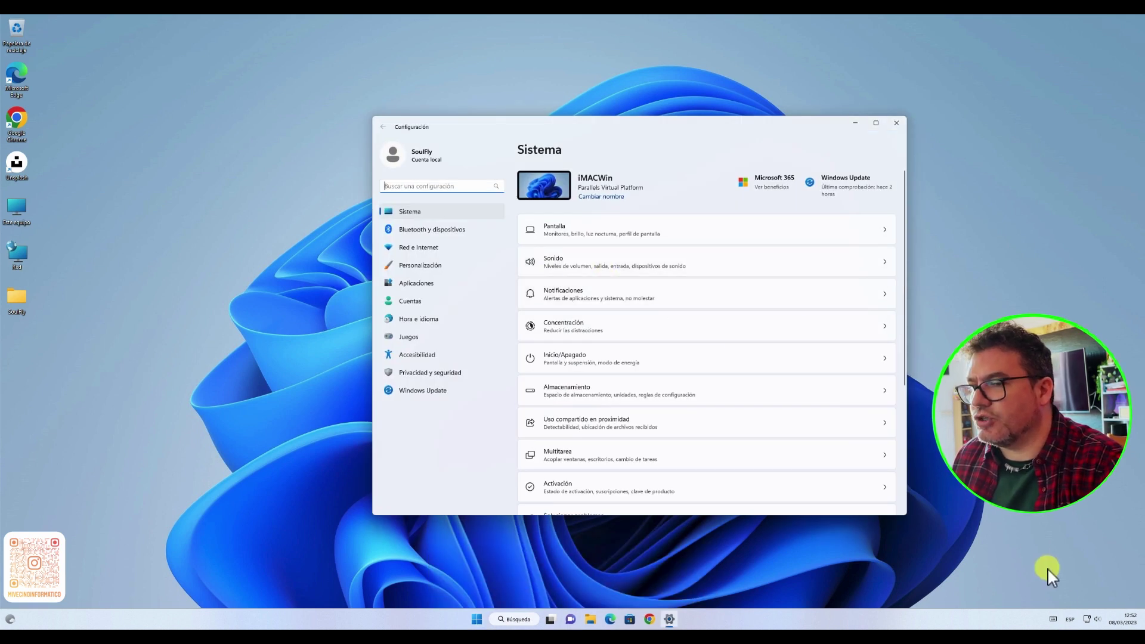
pyautogui.click(1070, 620)
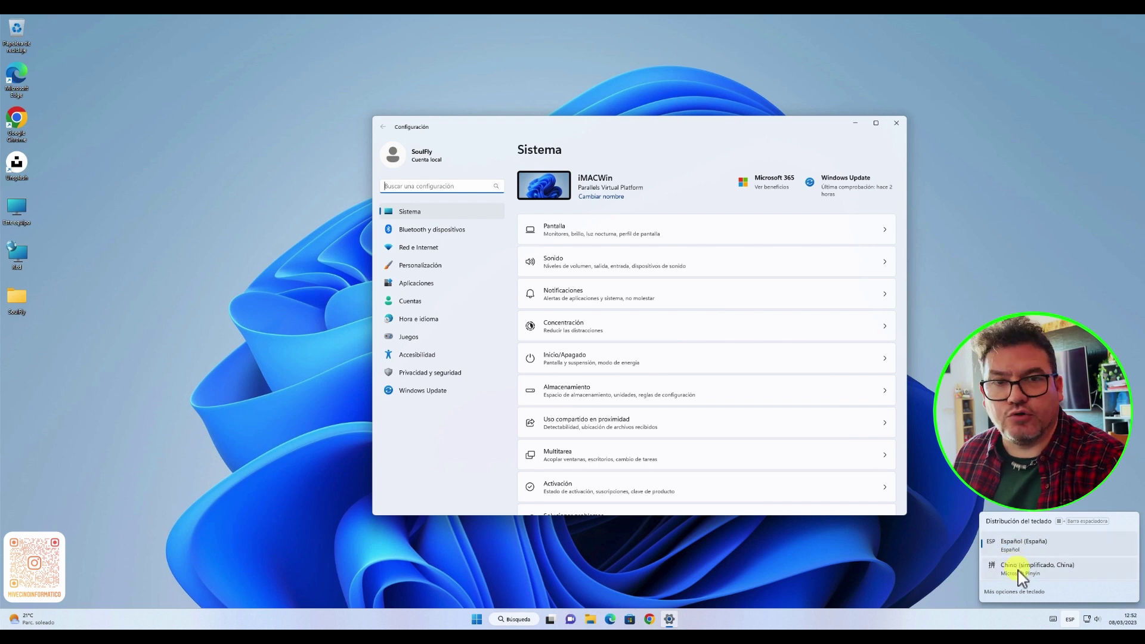
pyautogui.click(1068, 622)
pyautogui.click(1069, 623)
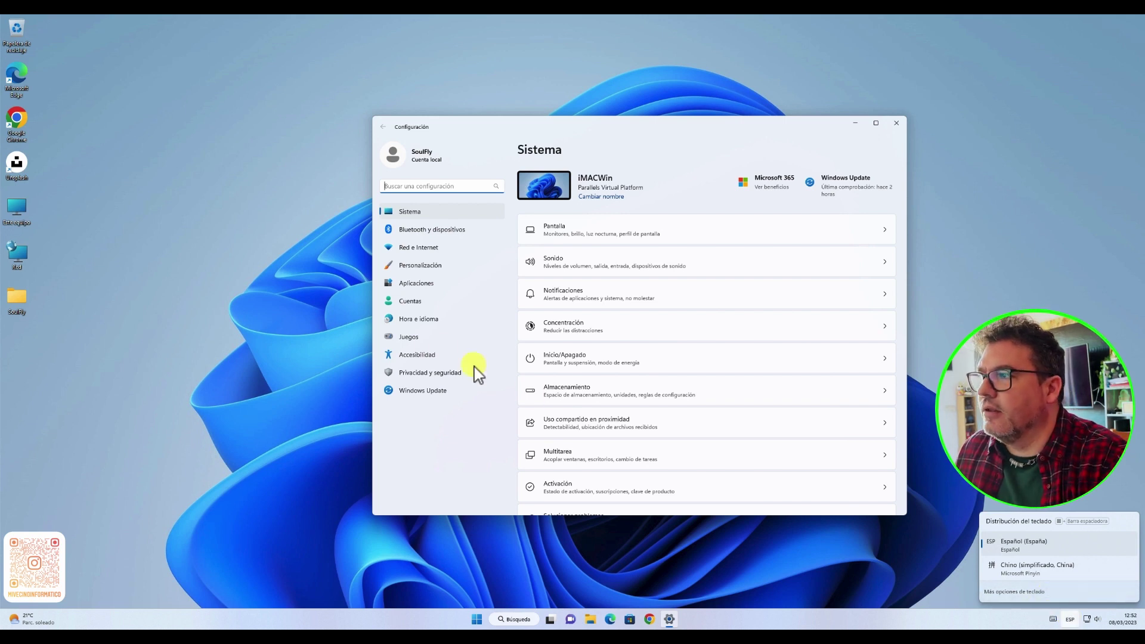
# - Open the Idioma y región page under Hora e idioma and check the taskbar's keyboard layout list against it
pyautogui.click(425, 320)
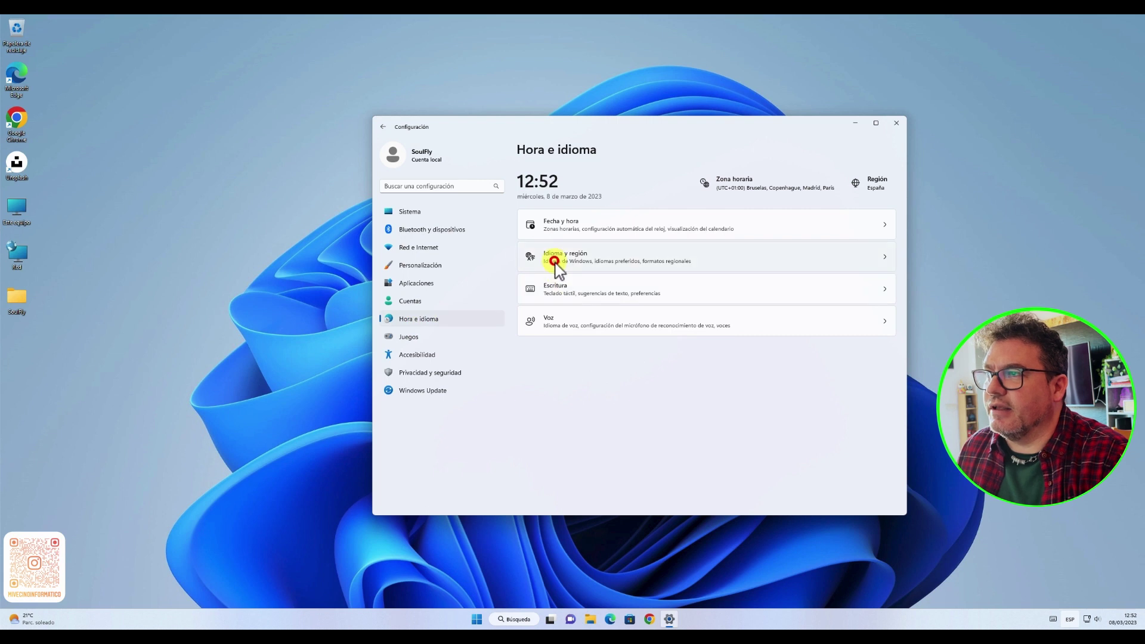
pyautogui.click(558, 267)
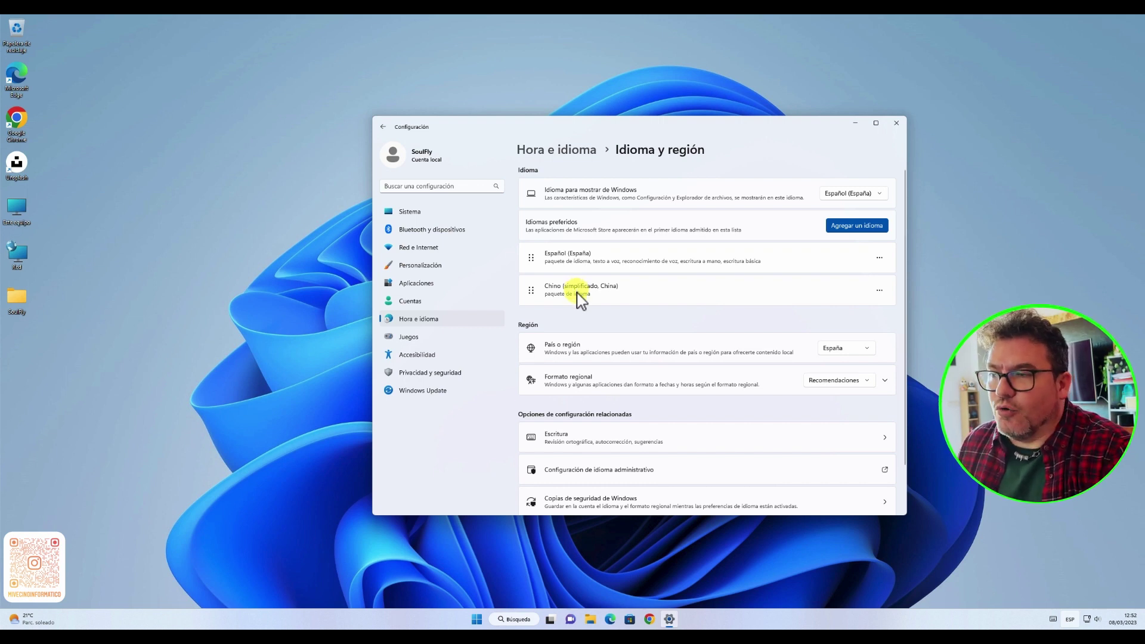
pyautogui.click(1070, 619)
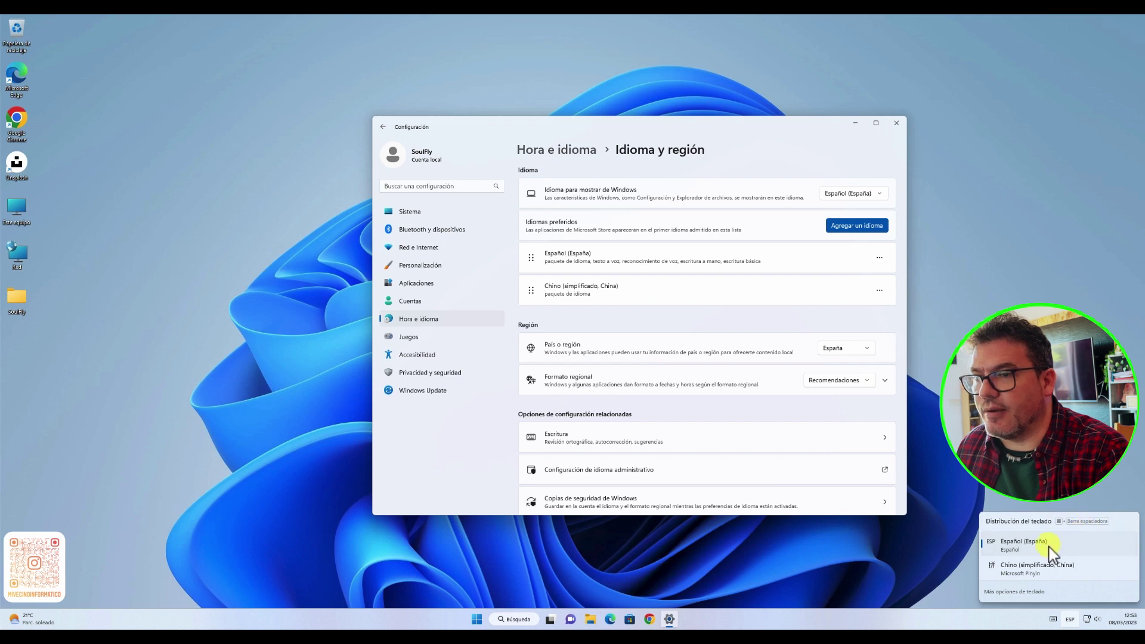
pyautogui.press('Escape')
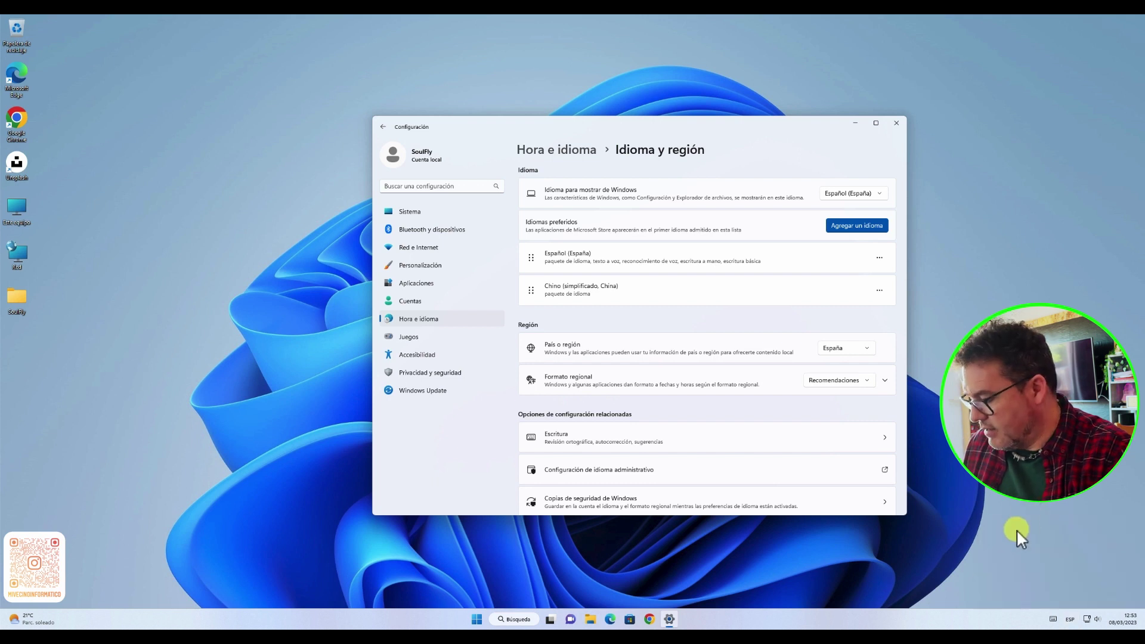
# - Switch the keyboard layout to Chino (simplificado, China) and back to Español (España)
pyautogui.click(1070, 619)
pyautogui.click(1043, 569)
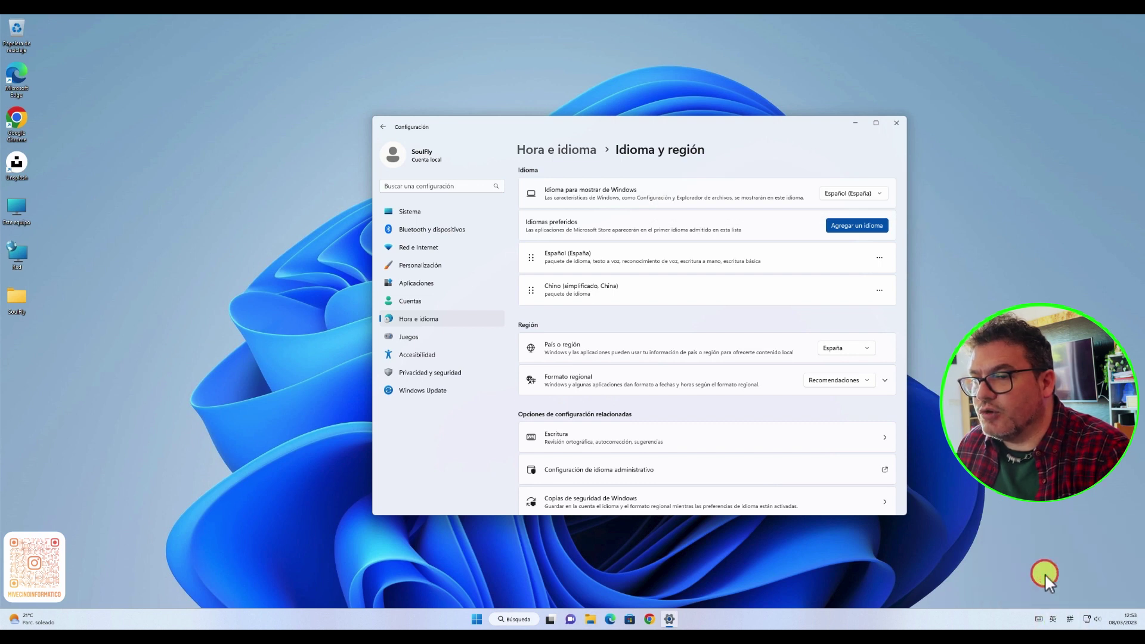
pyautogui.click(1071, 619)
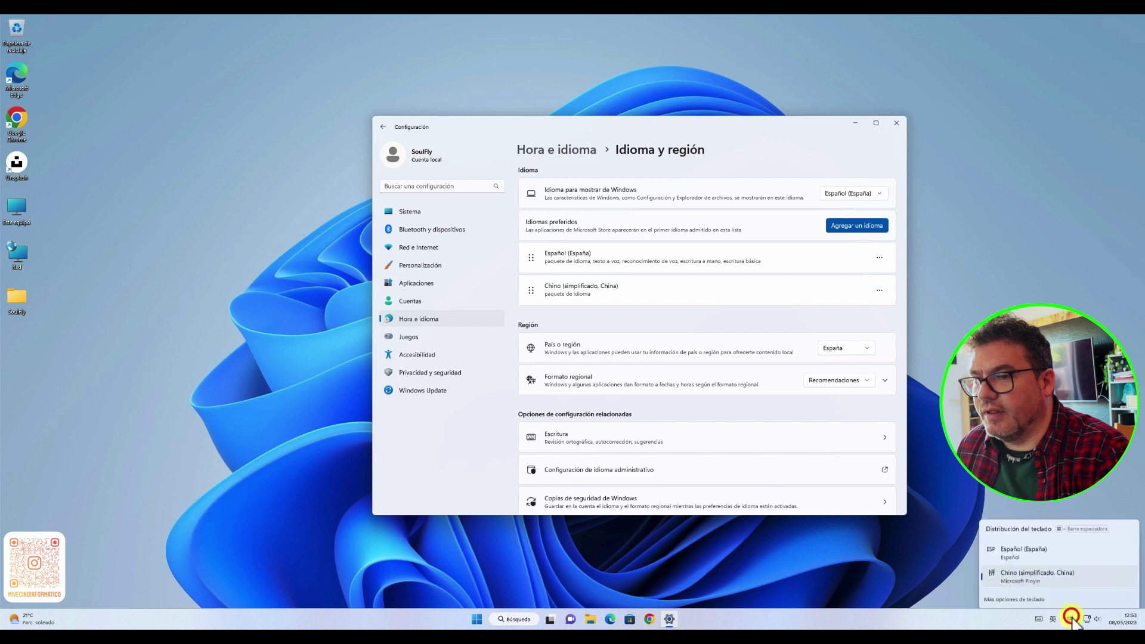
pyautogui.click(1047, 552)
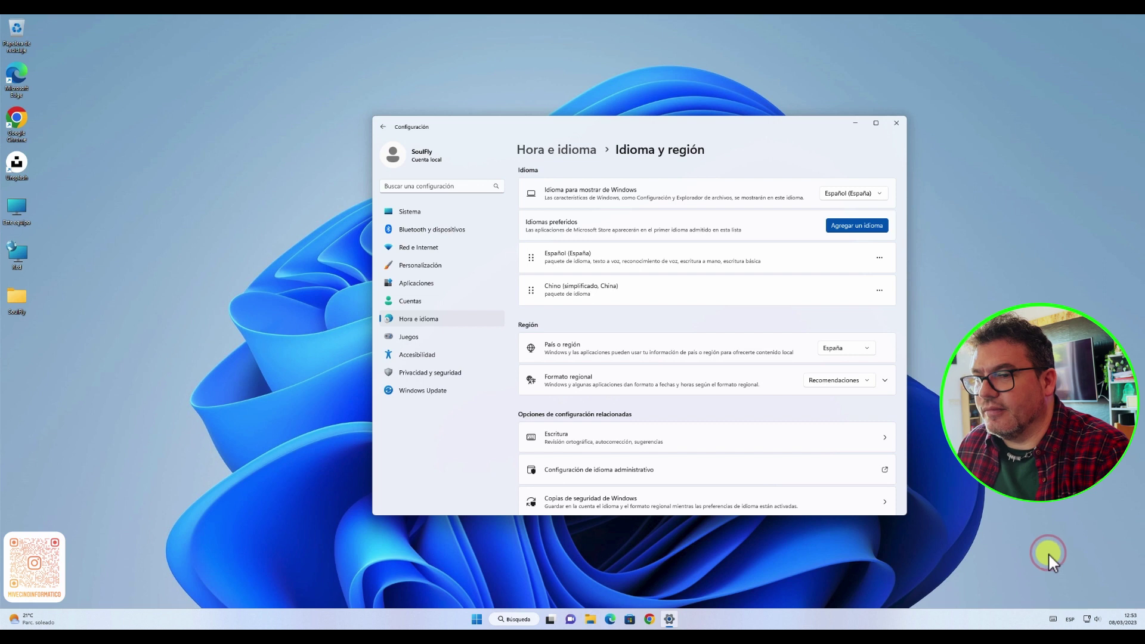
# - Remove Chino (simplificado, China) from the preferred languages
pyautogui.click(880, 290)
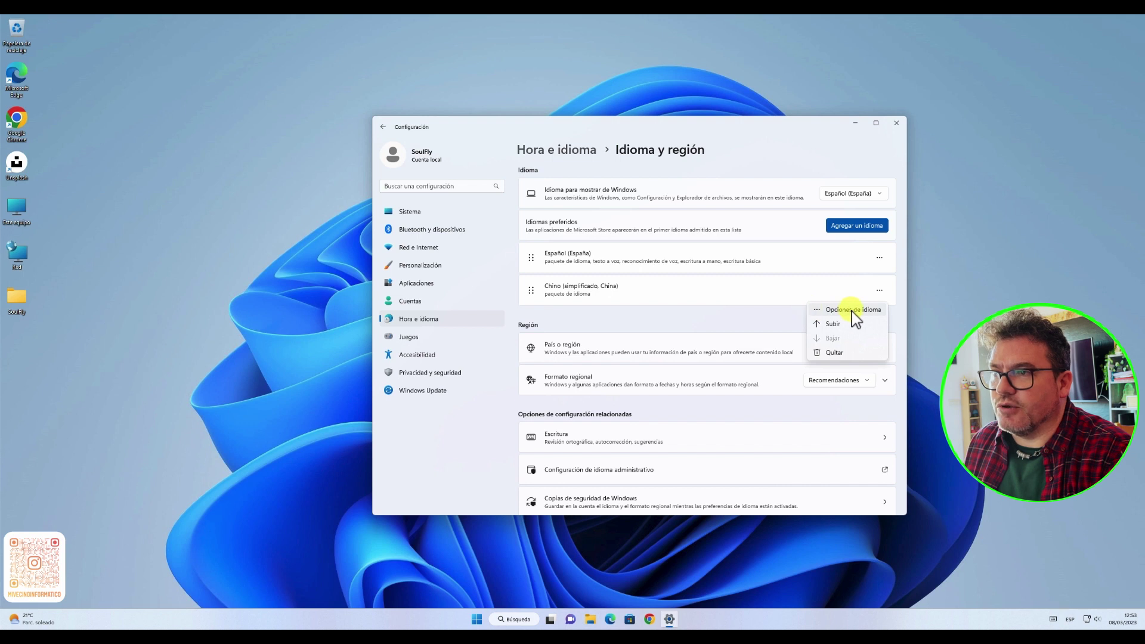
pyautogui.click(835, 353)
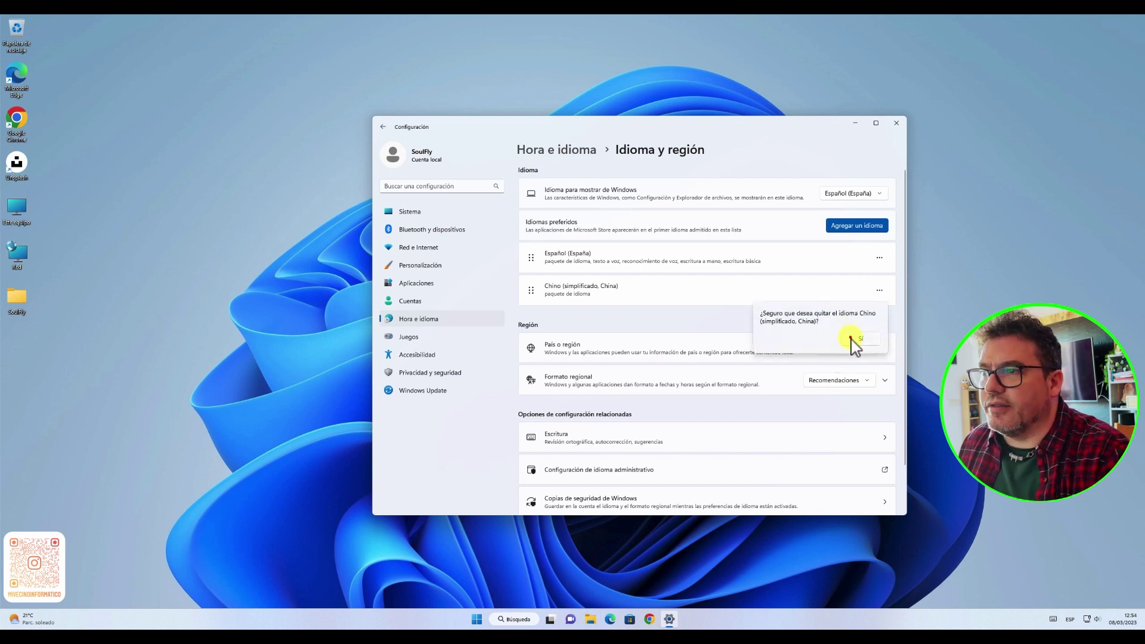
pyautogui.click(858, 338)
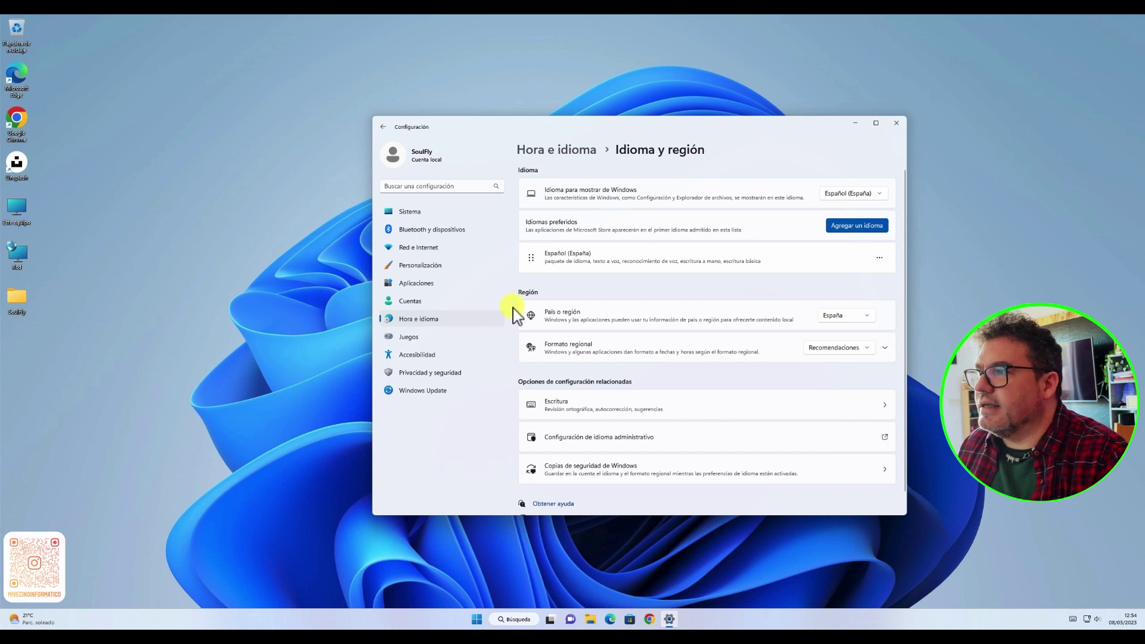
# - Open the Fuentes page in Personalización and search the available fonts for "nov"
pyautogui.click(430, 264)
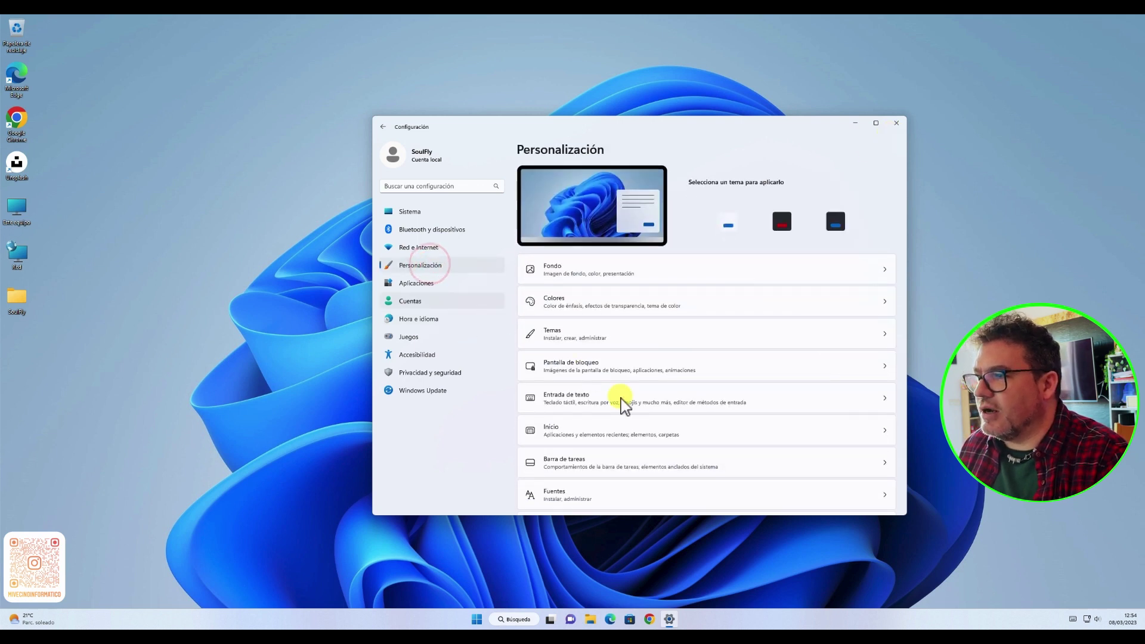
pyautogui.scroll(-2, 621, 401)
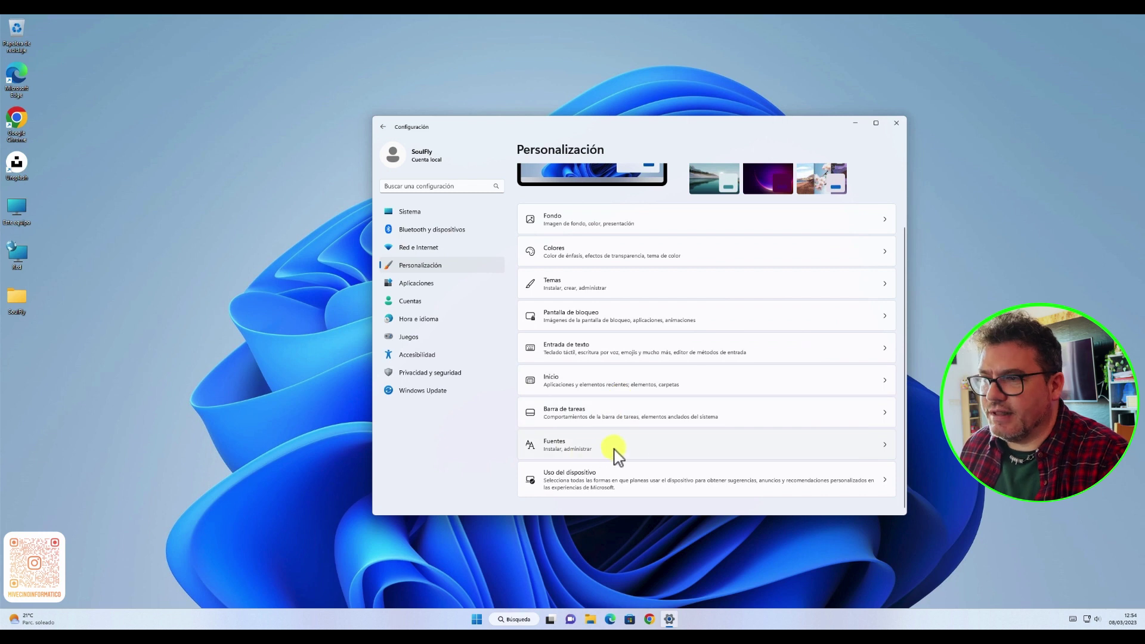
pyautogui.click(689, 457)
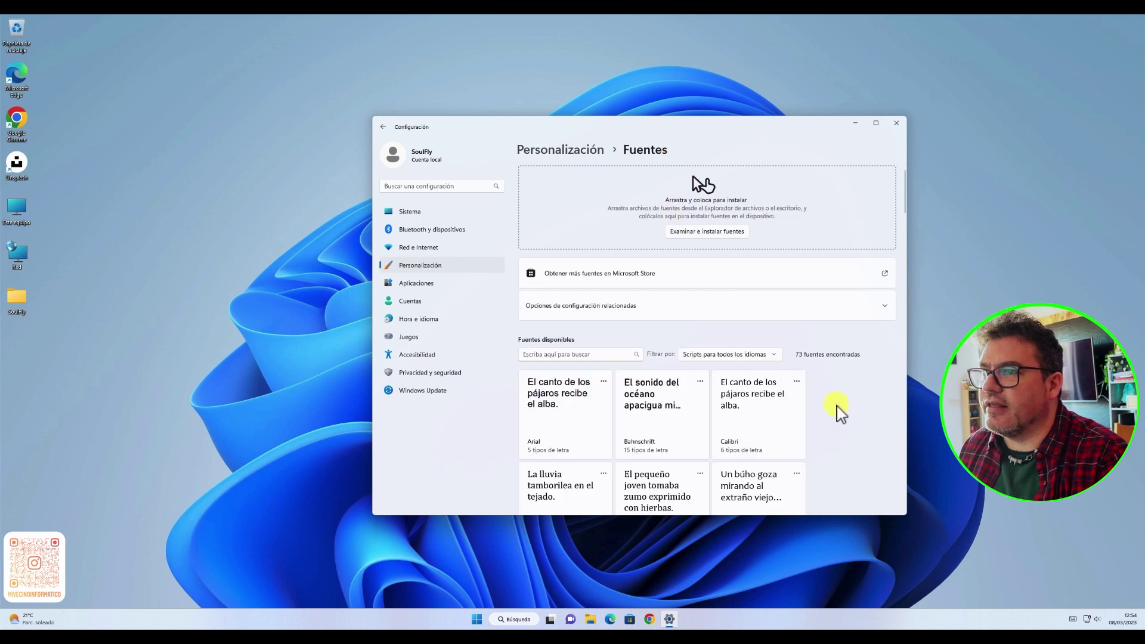
pyautogui.click(623, 356)
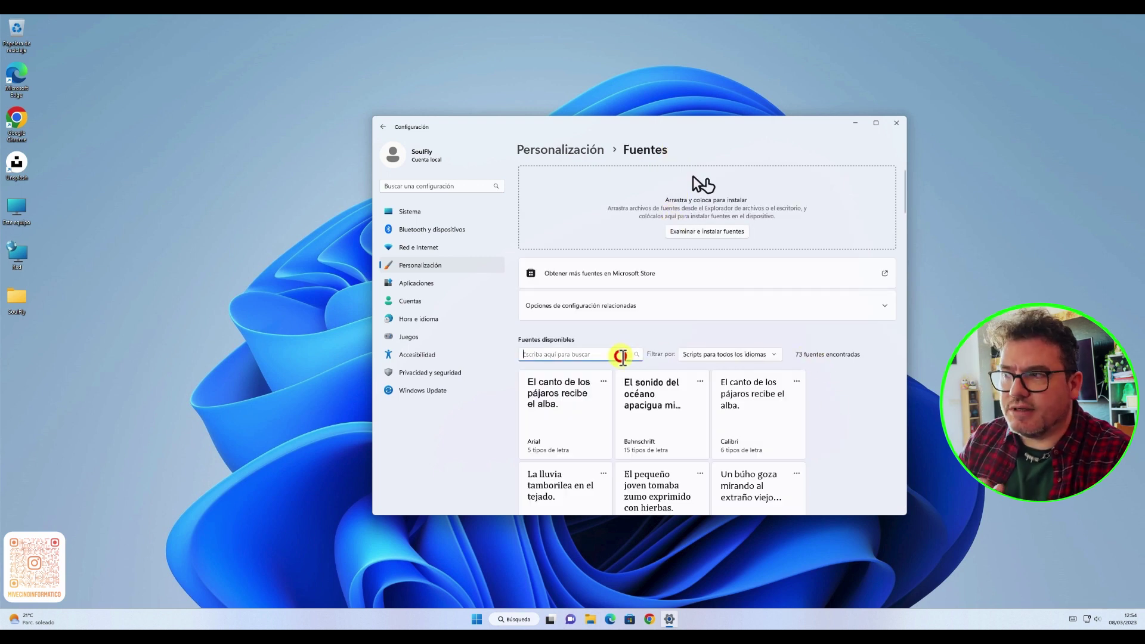
pyautogui.write('no')
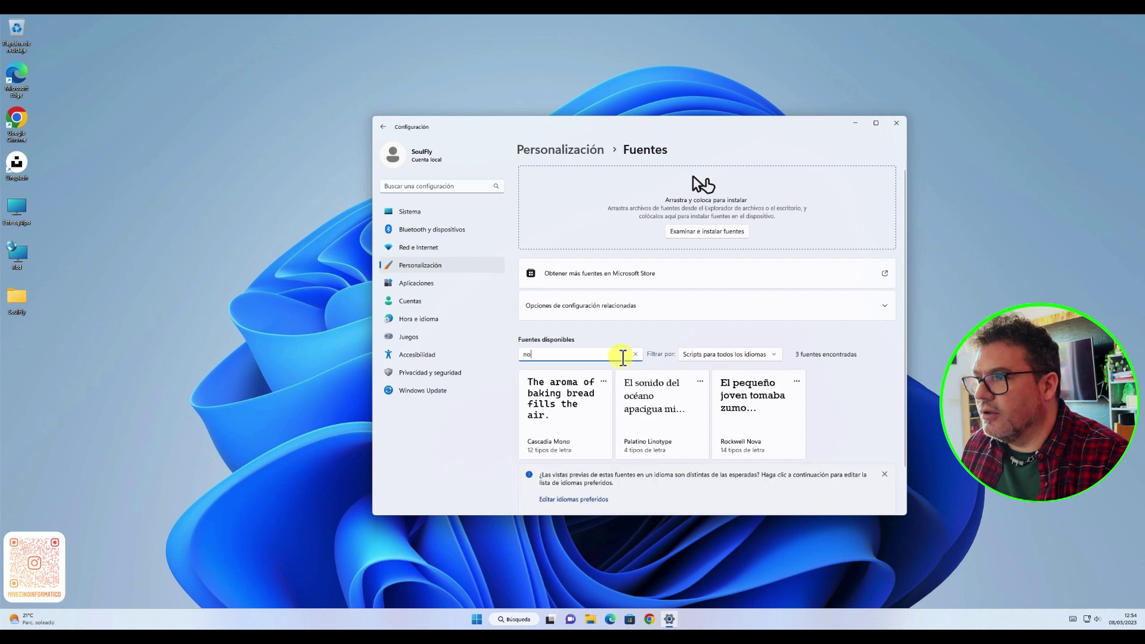
pyautogui.write('v')
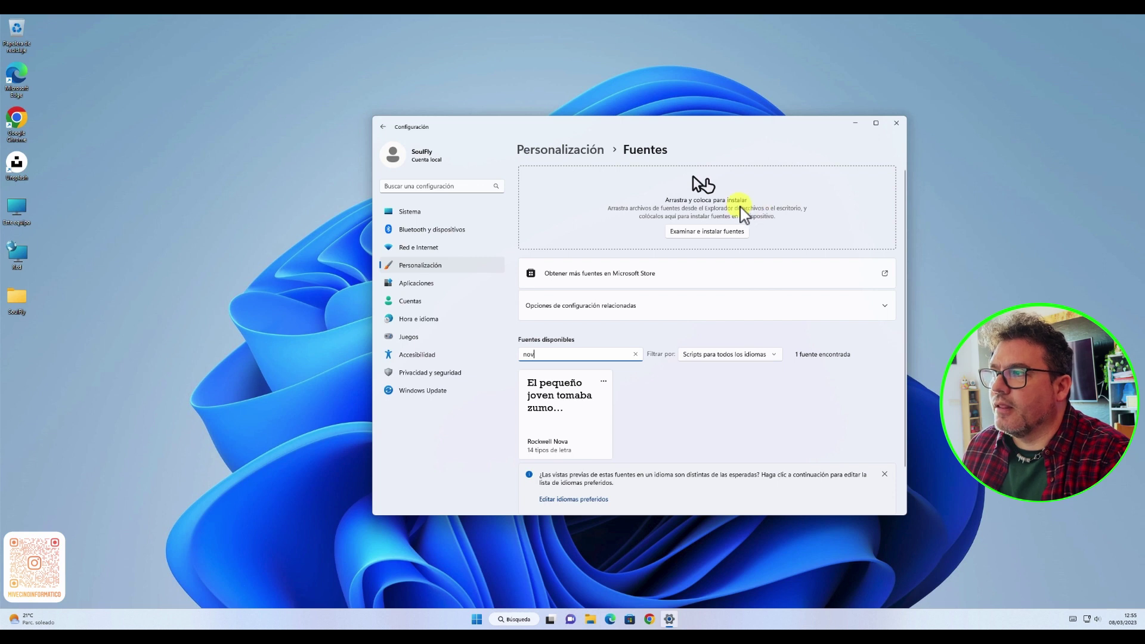
# - Return to Personalización and open the Uso del dispositivo page
pyautogui.click(550, 156)
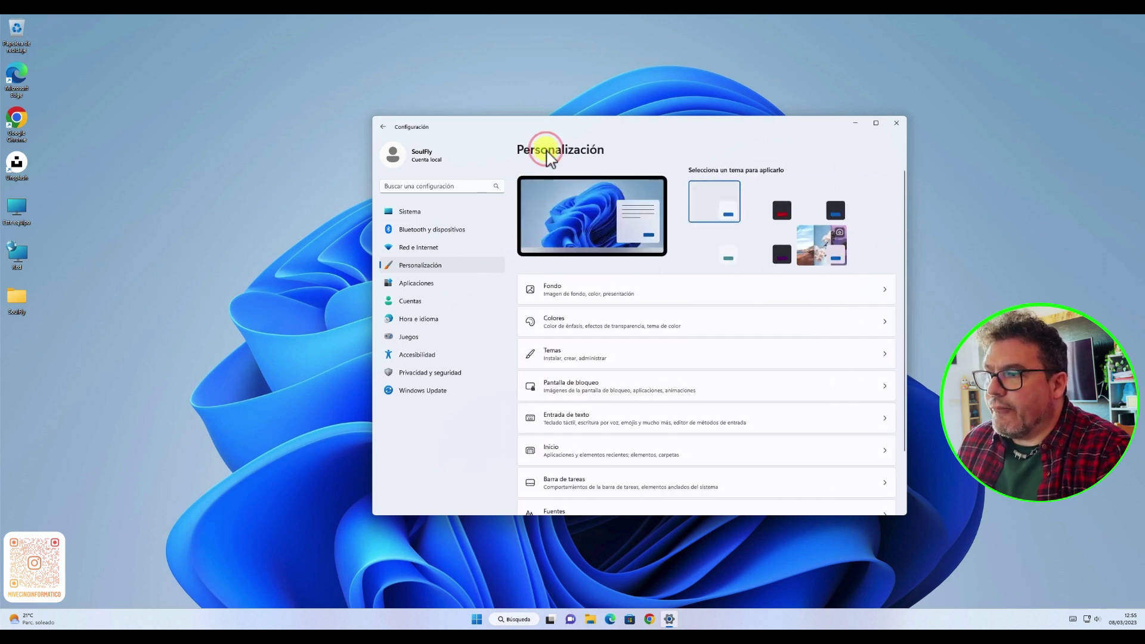
pyautogui.scroll(-2, 644, 437)
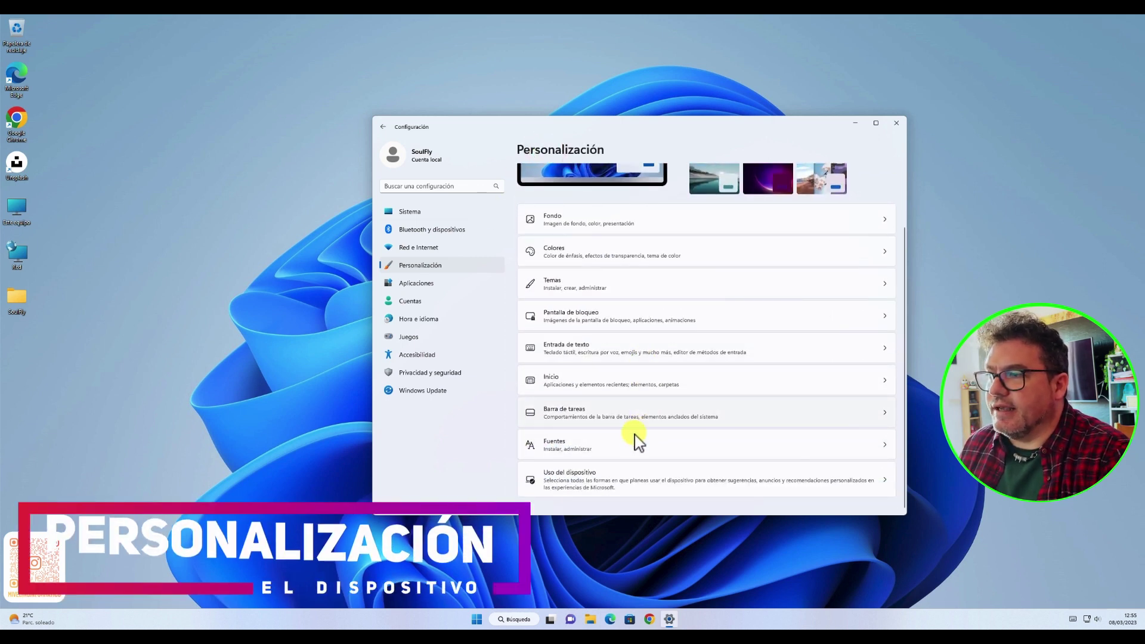
pyautogui.click(594, 484)
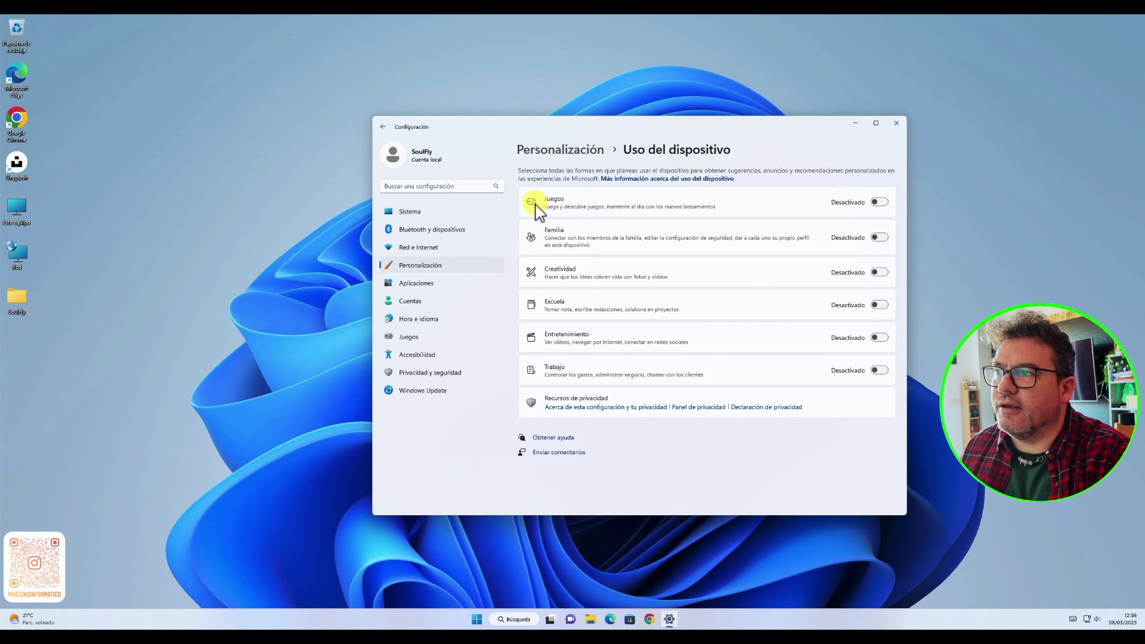
# - Turn the Juegos device usage on and off again, and activate Entretenimiento
pyautogui.click(879, 203)
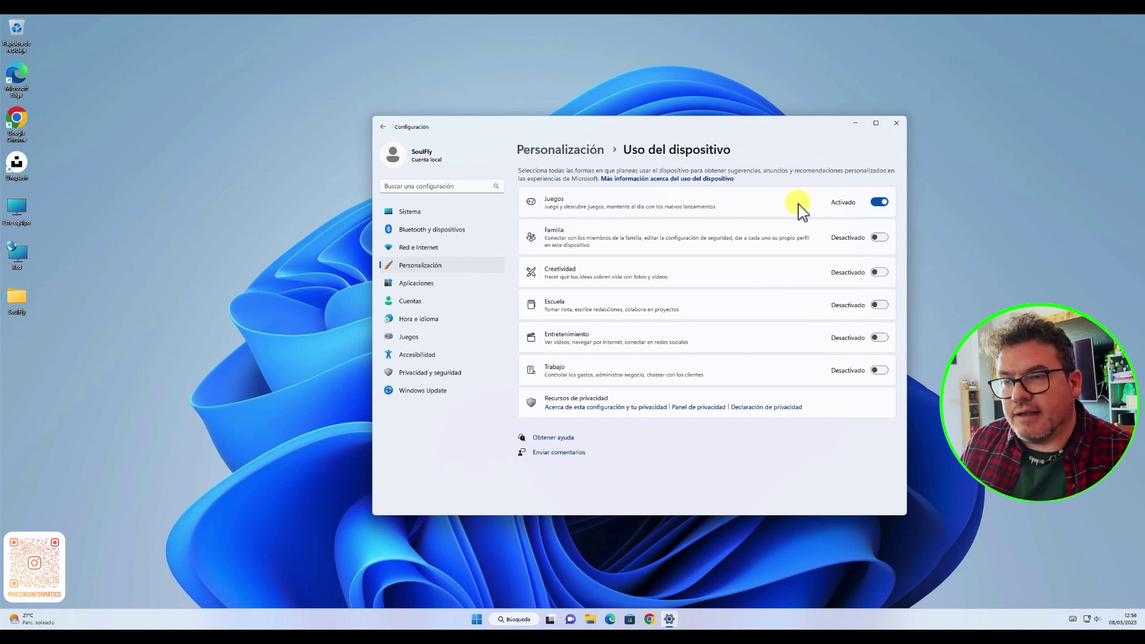
pyautogui.click(878, 203)
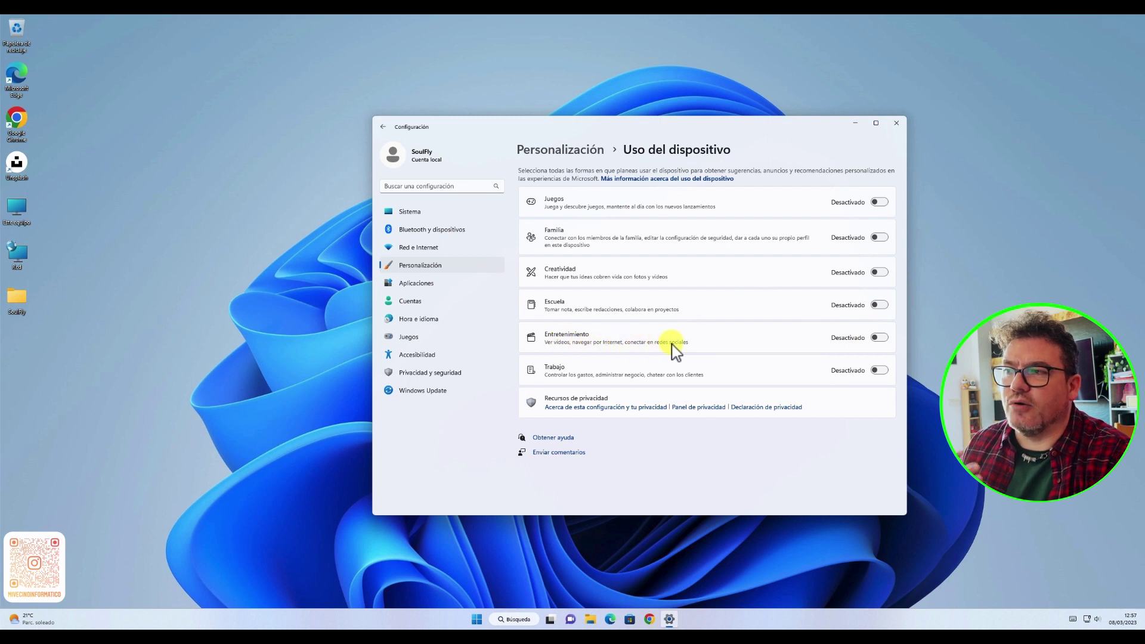
pyautogui.click(884, 338)
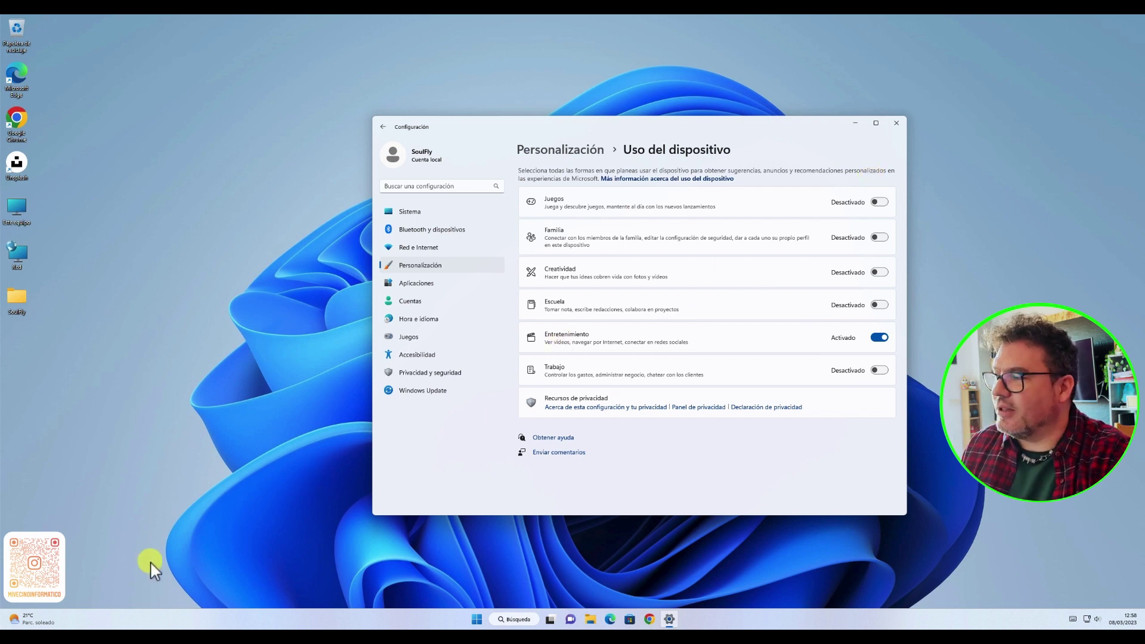
# - Open the widgets board and look through its personalized news feed
pyautogui.click(19, 617)
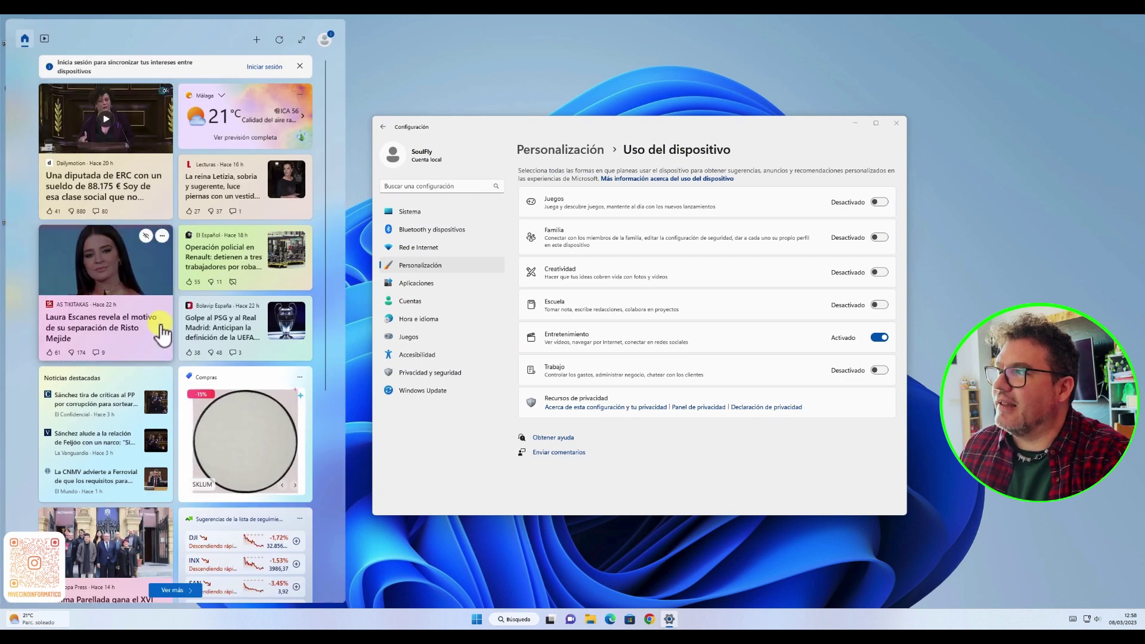
pyautogui.scroll(-15, 161, 332)
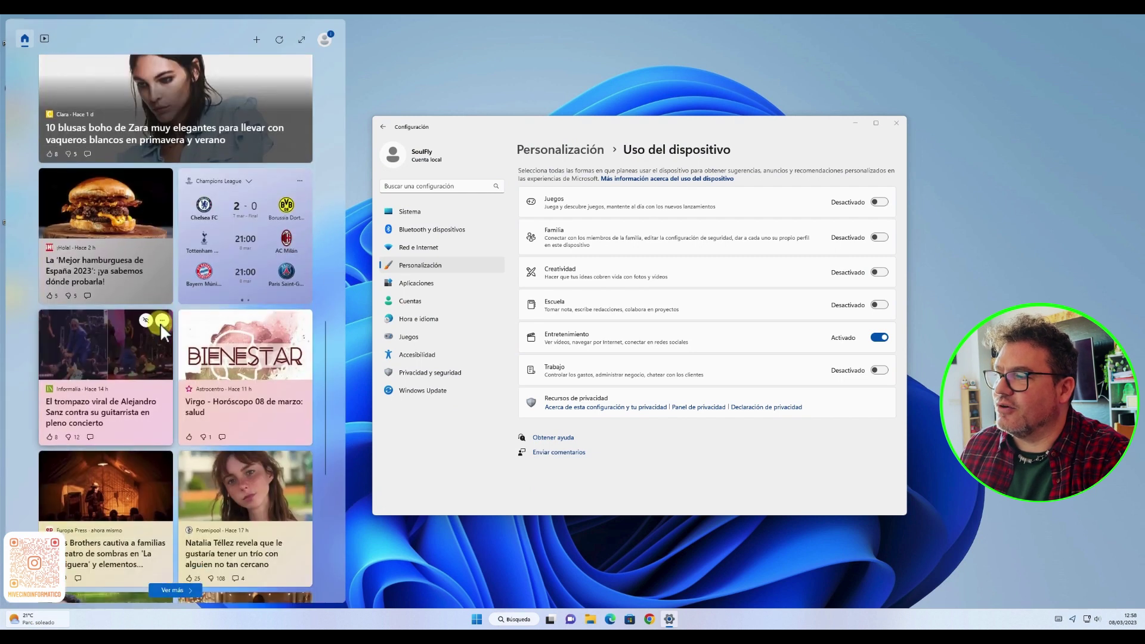
pyautogui.scroll(15, 160, 325)
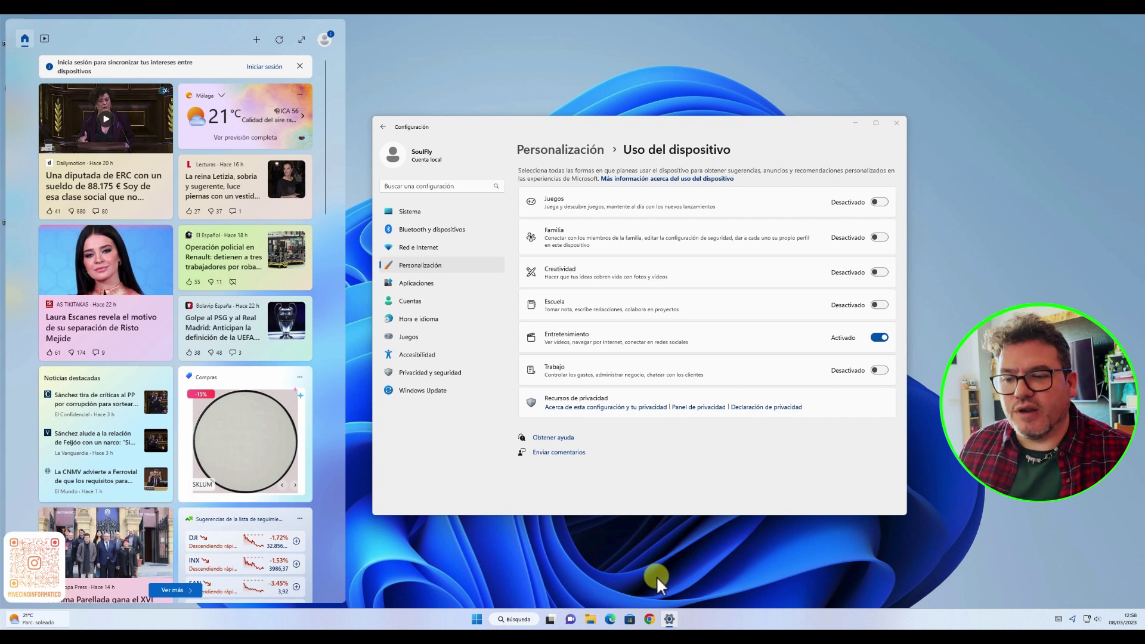
# - Close the widgets board and return to the main Personalización page
pyautogui.click(661, 536)
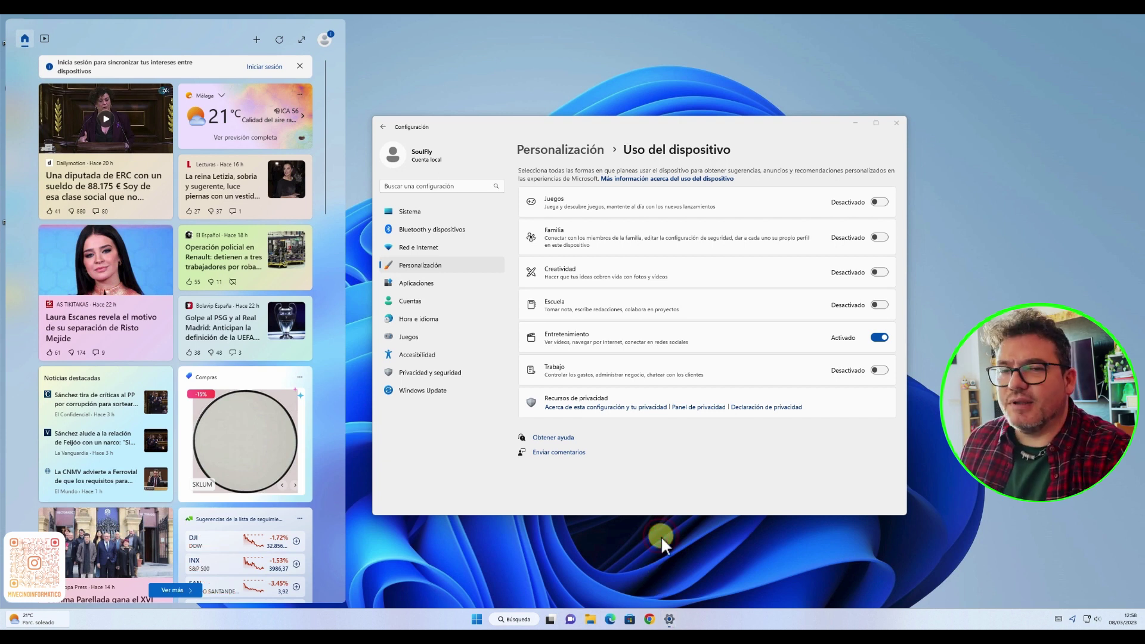
pyautogui.click(653, 506)
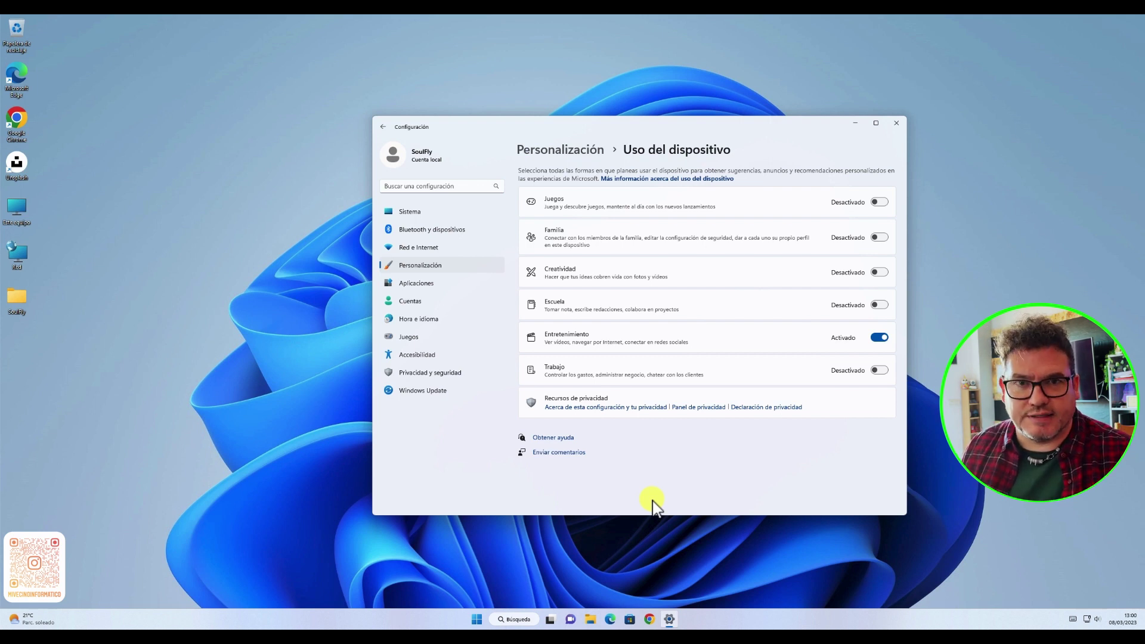
pyautogui.click(525, 150)
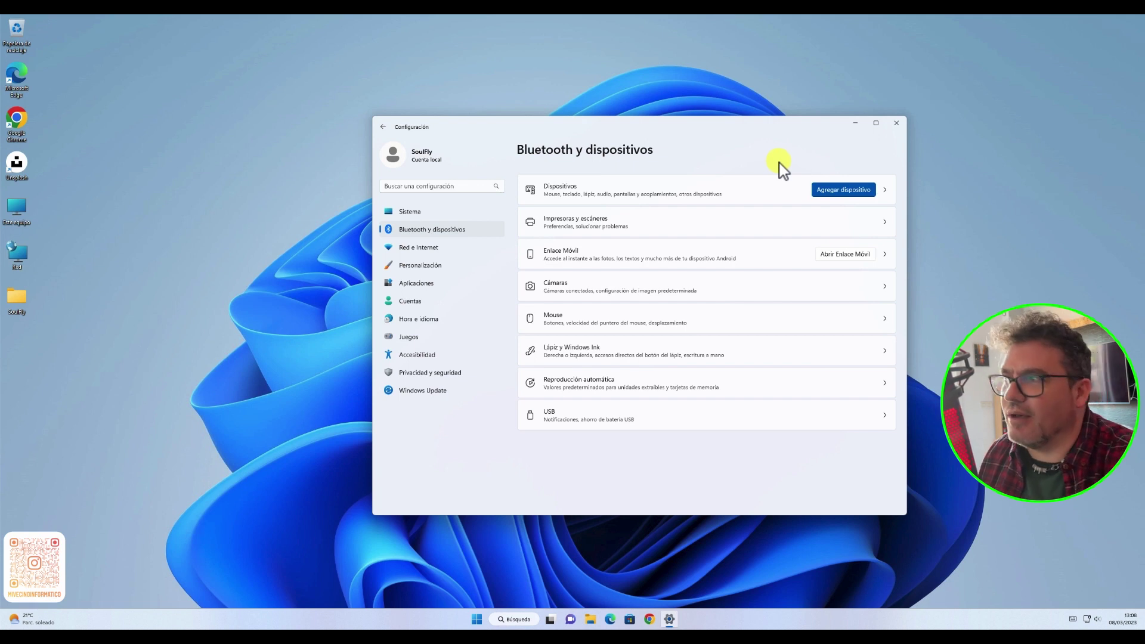
# - Open the Notificaciones page under Sistema and expand the general notification options
pyautogui.click(467, 211)
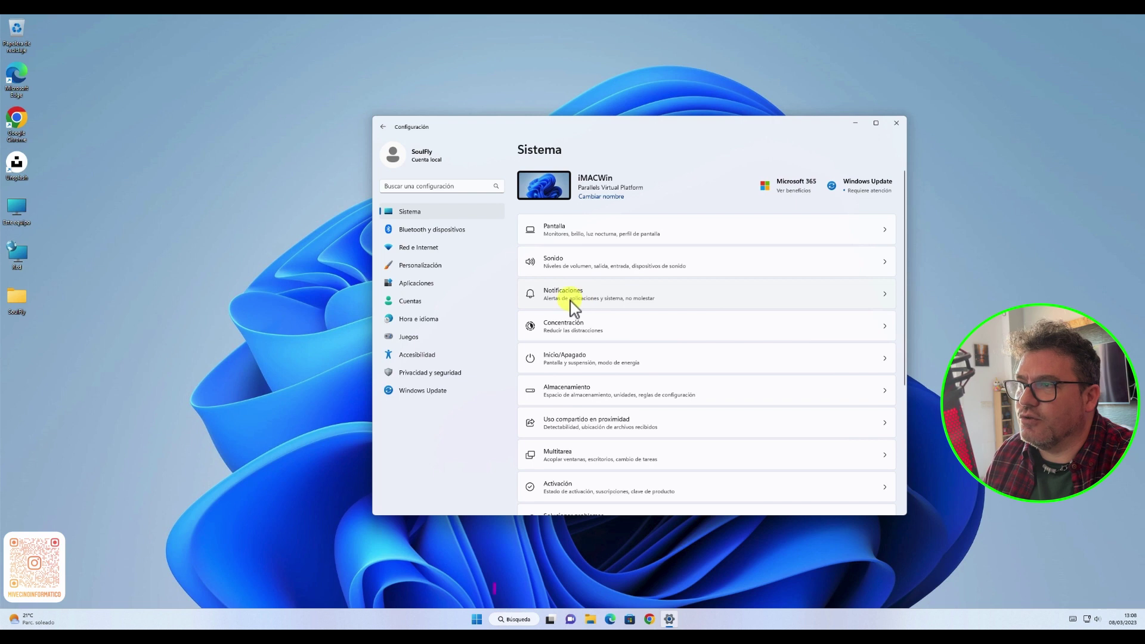
pyautogui.click(609, 305)
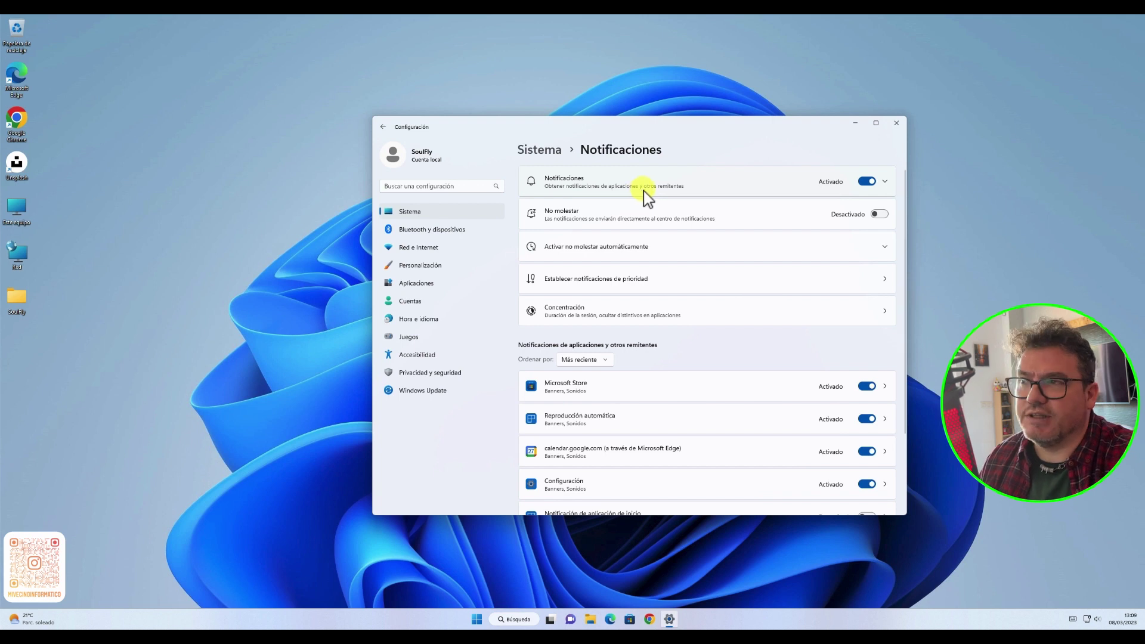
pyautogui.click(885, 182)
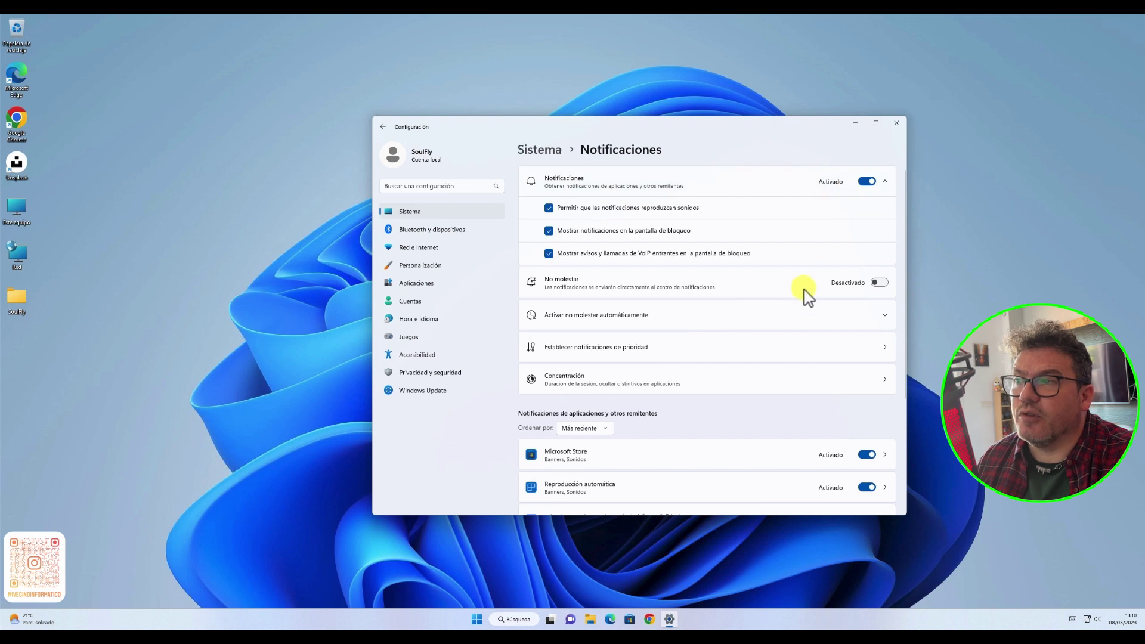
# - Turn on No molestar and enable Durante estas horas for its automatic activation
pyautogui.click(878, 283)
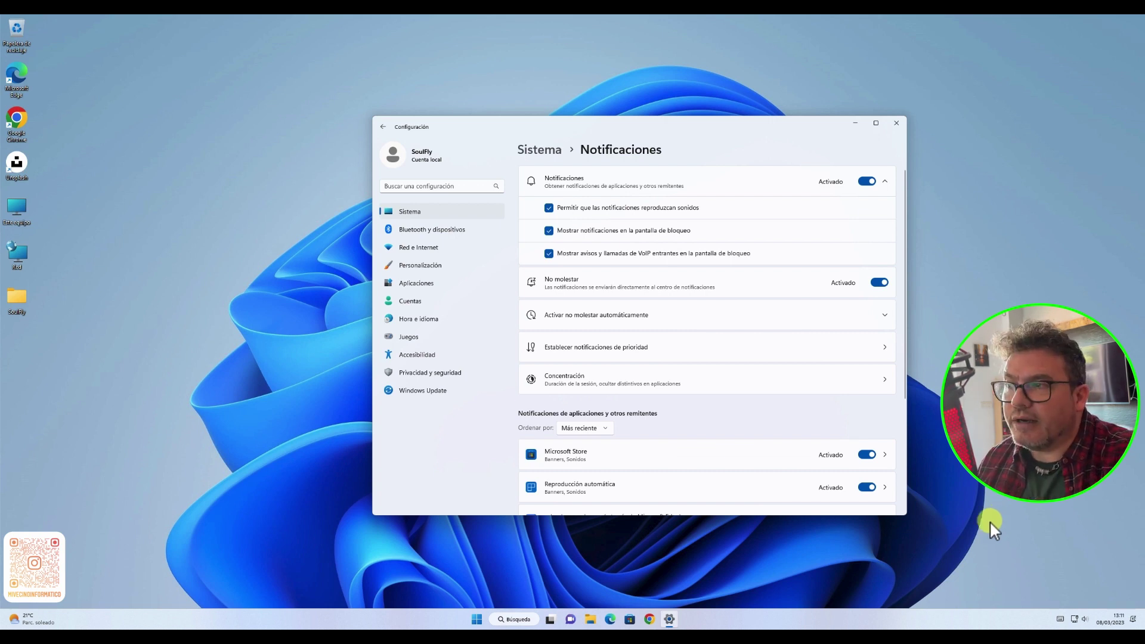
pyautogui.click(882, 321)
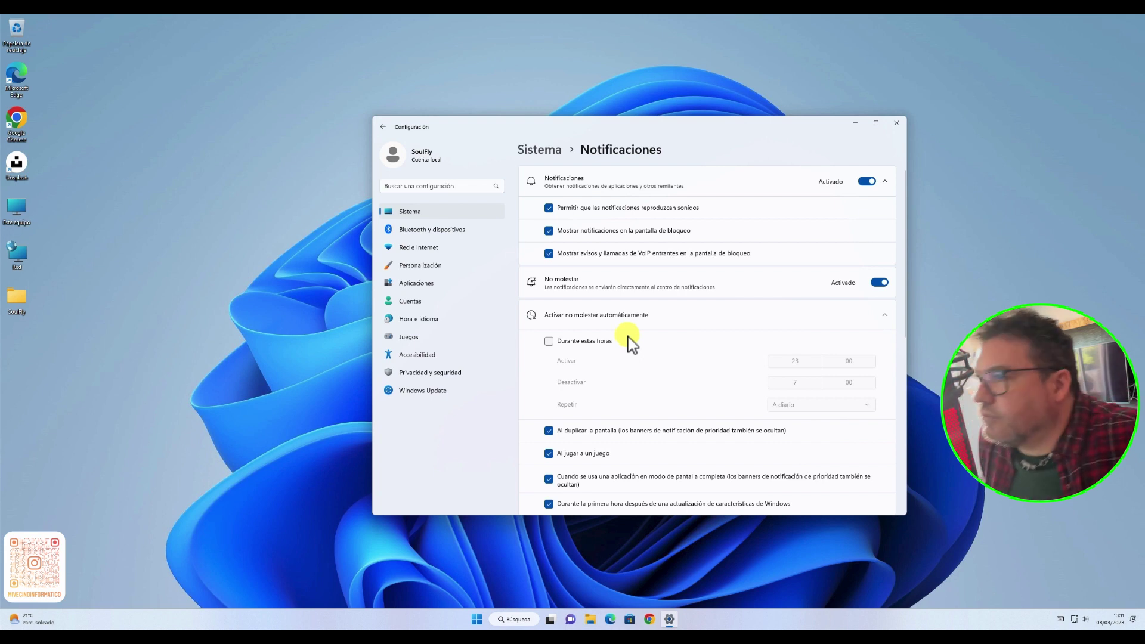
pyautogui.click(610, 343)
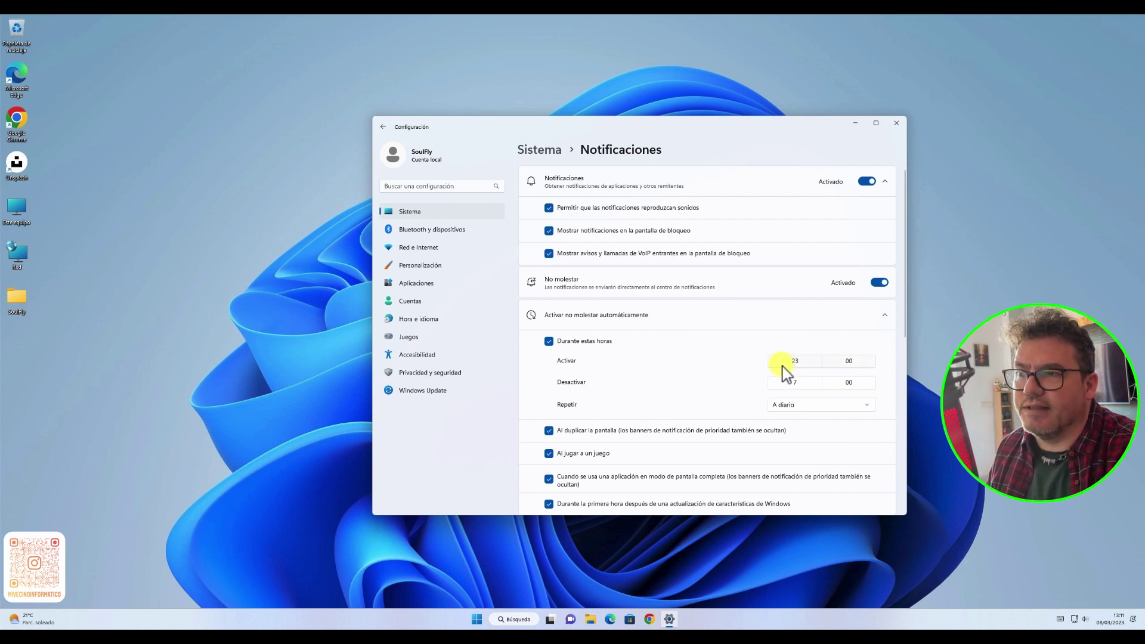
pyautogui.click(806, 362)
pyautogui.click(797, 305)
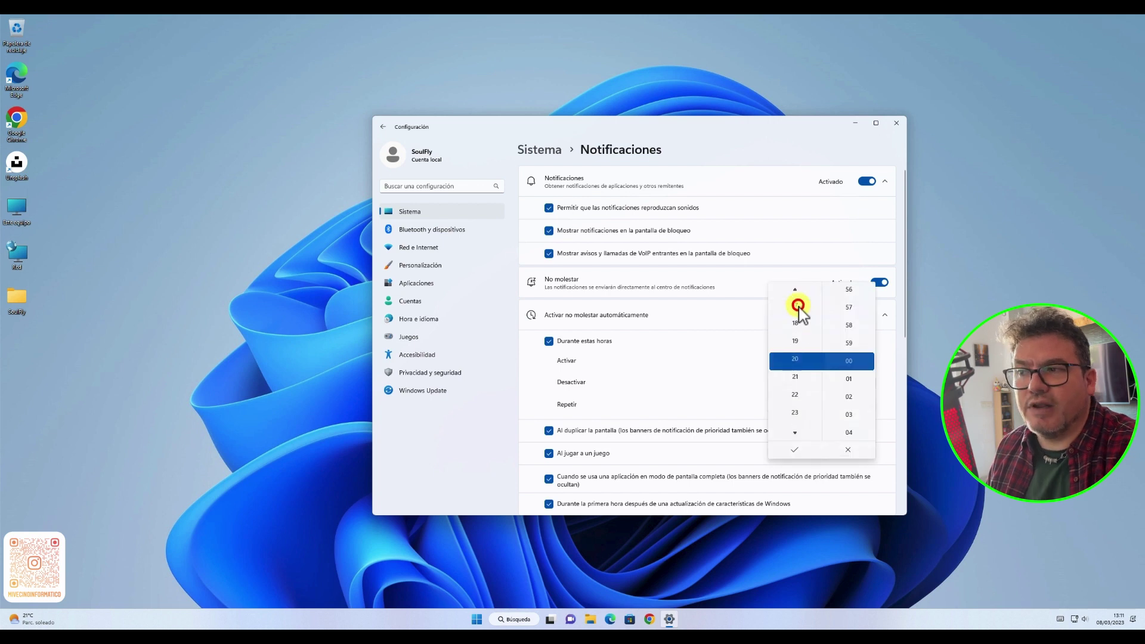
pyautogui.click(731, 383)
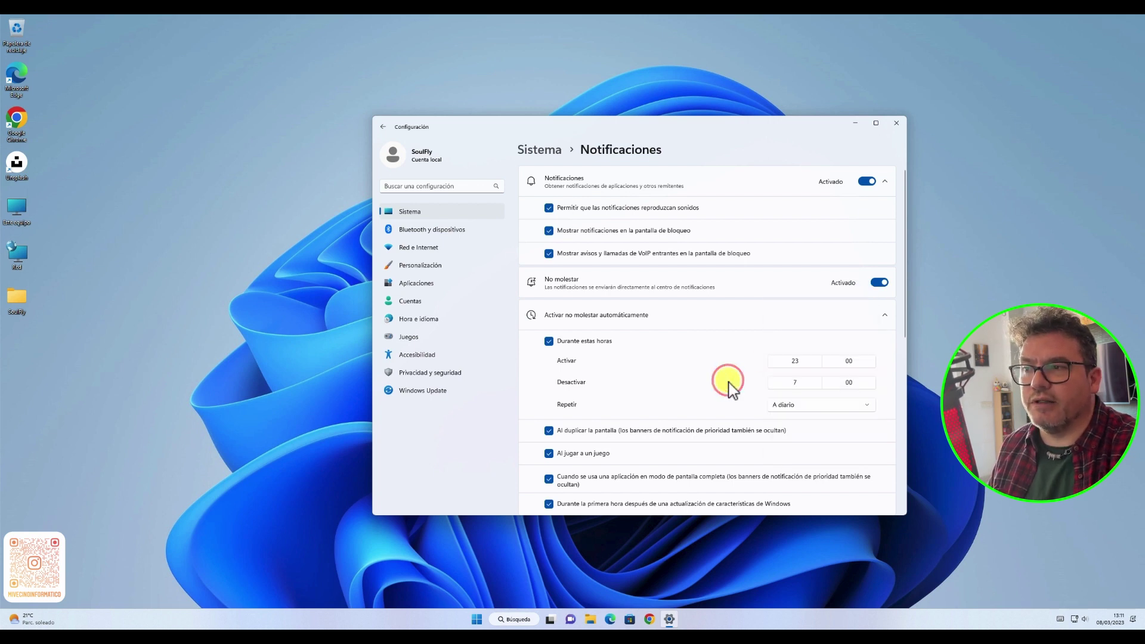
# - Set the automatic No molestar start time to 20:00 and view its Repetir options before collapsing the section
pyautogui.click(792, 362)
pyautogui.click(795, 305)
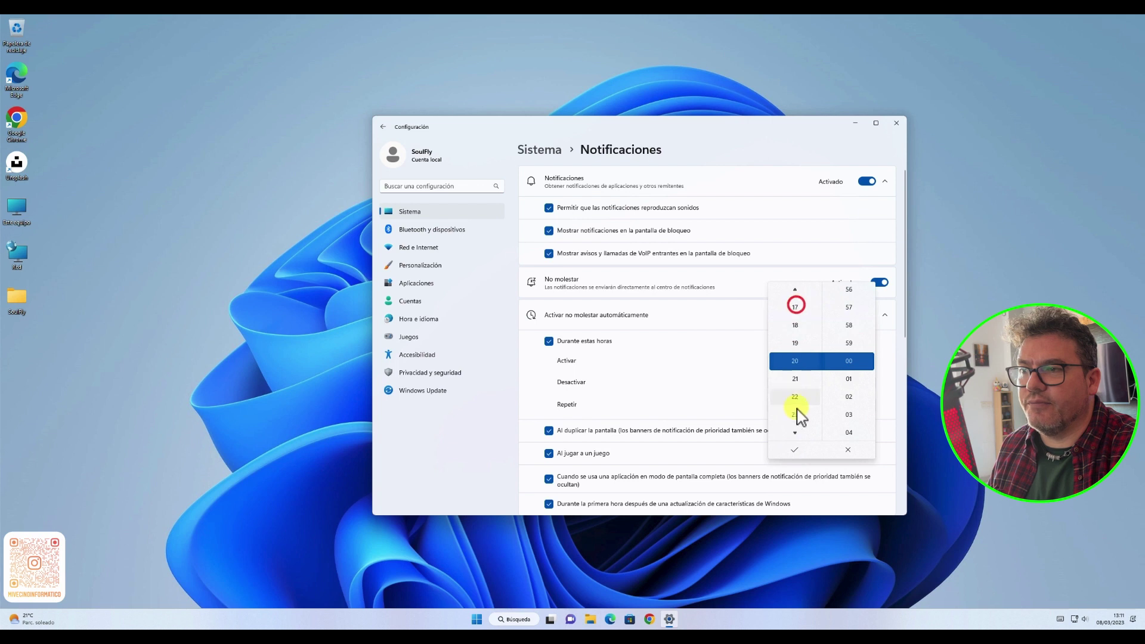
pyautogui.click(794, 449)
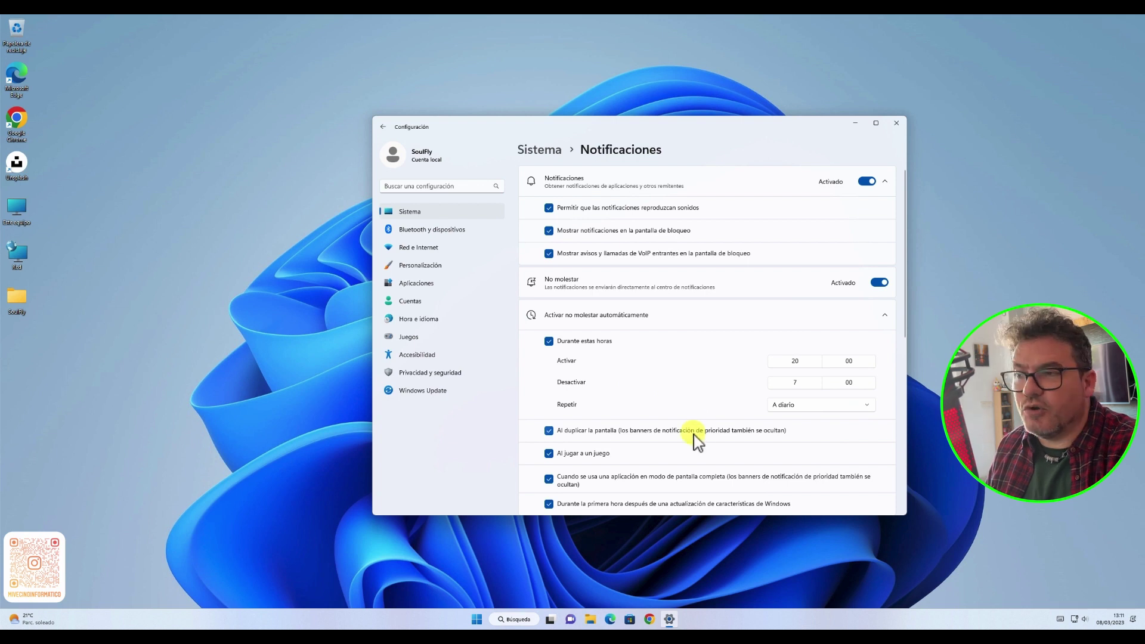
pyautogui.click(789, 406)
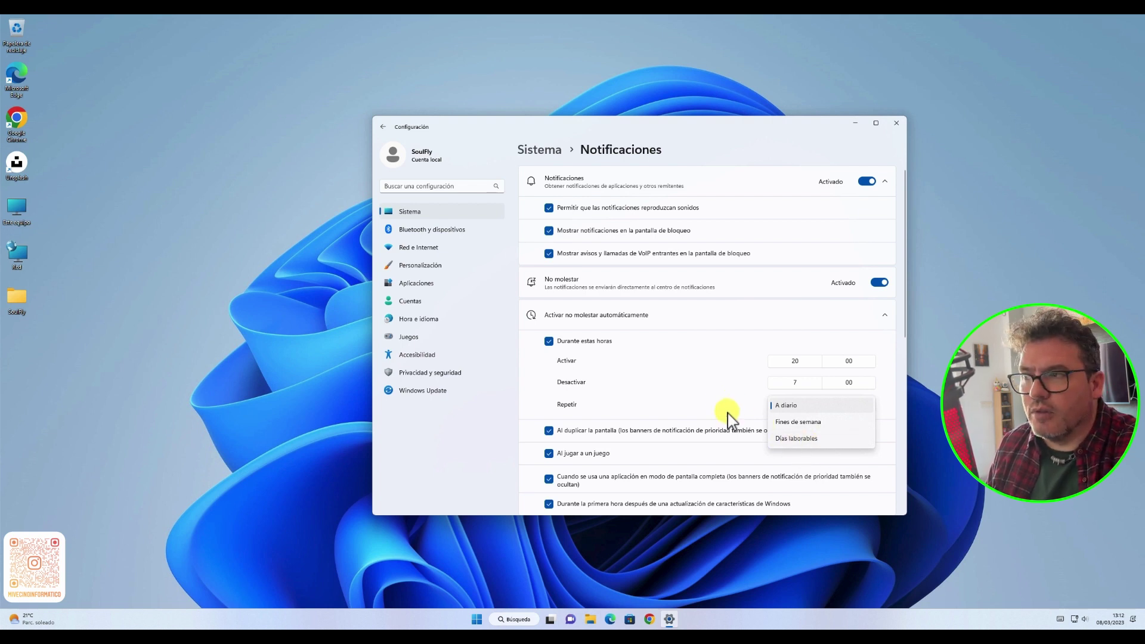
pyautogui.click(709, 398)
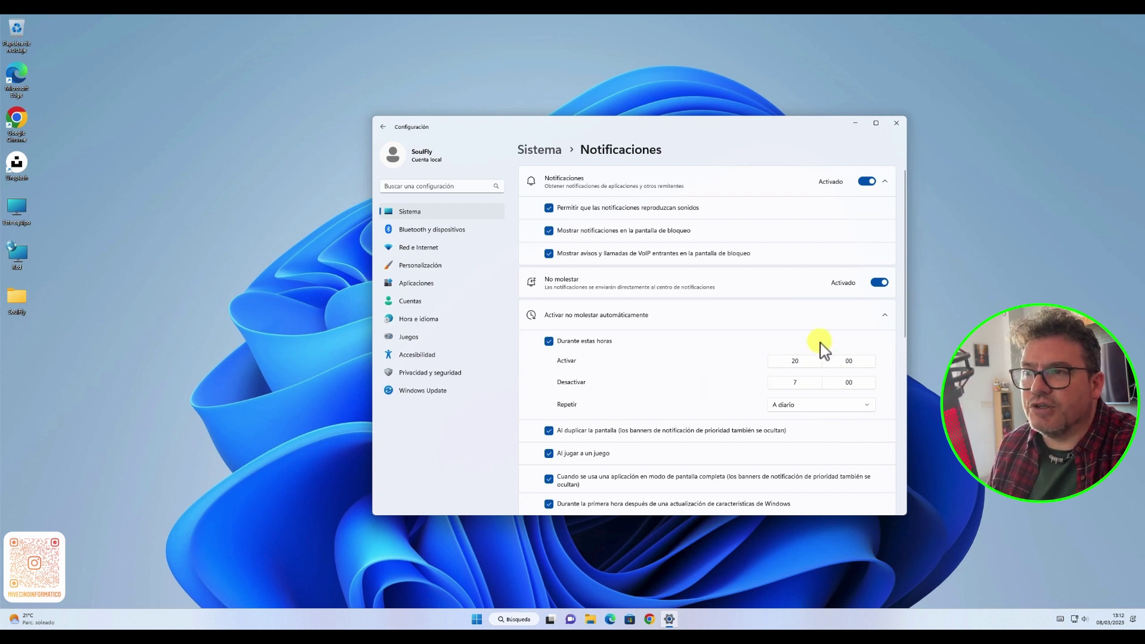
pyautogui.click(885, 316)
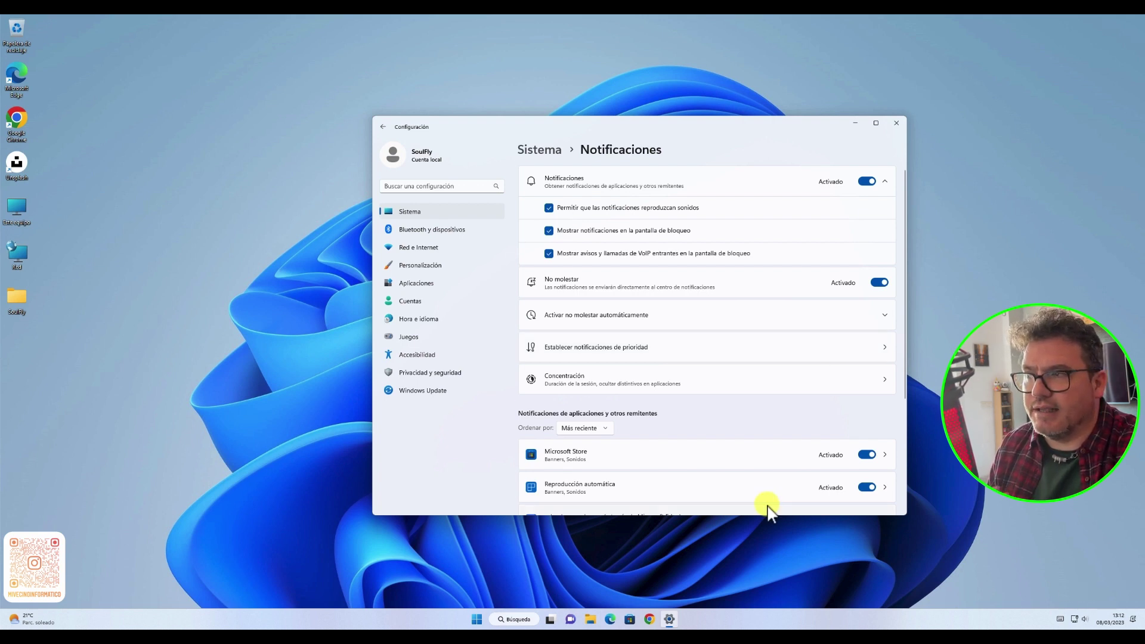
# - Examine the priority notification settings and the Concentración session options, and return to Sistema
pyautogui.click(607, 351)
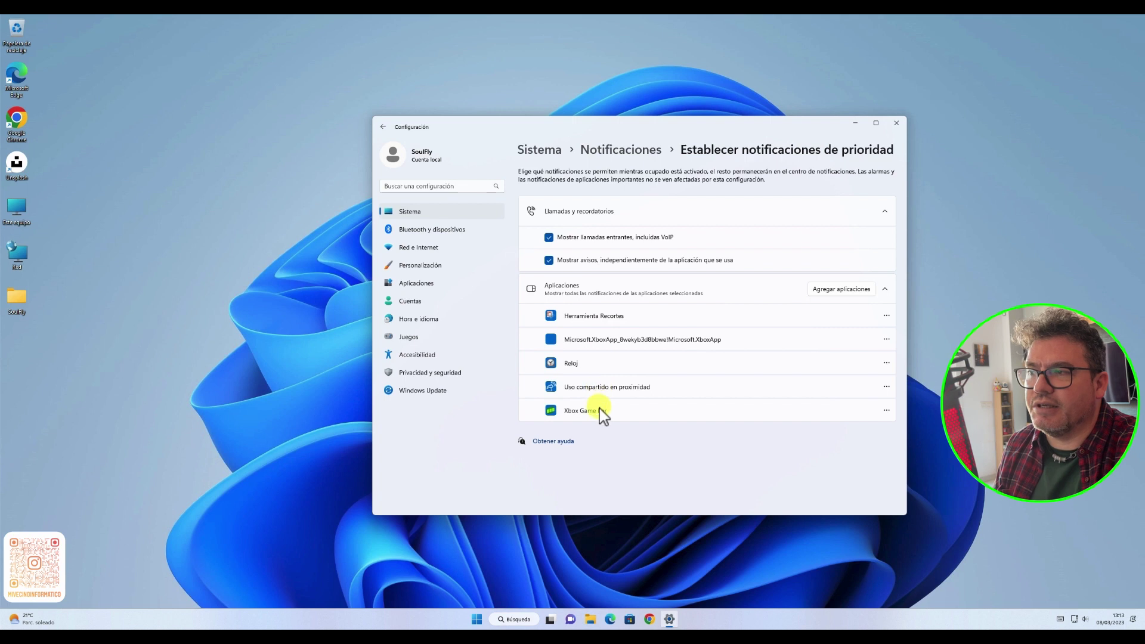
pyautogui.hotkey('alt', 'Left')
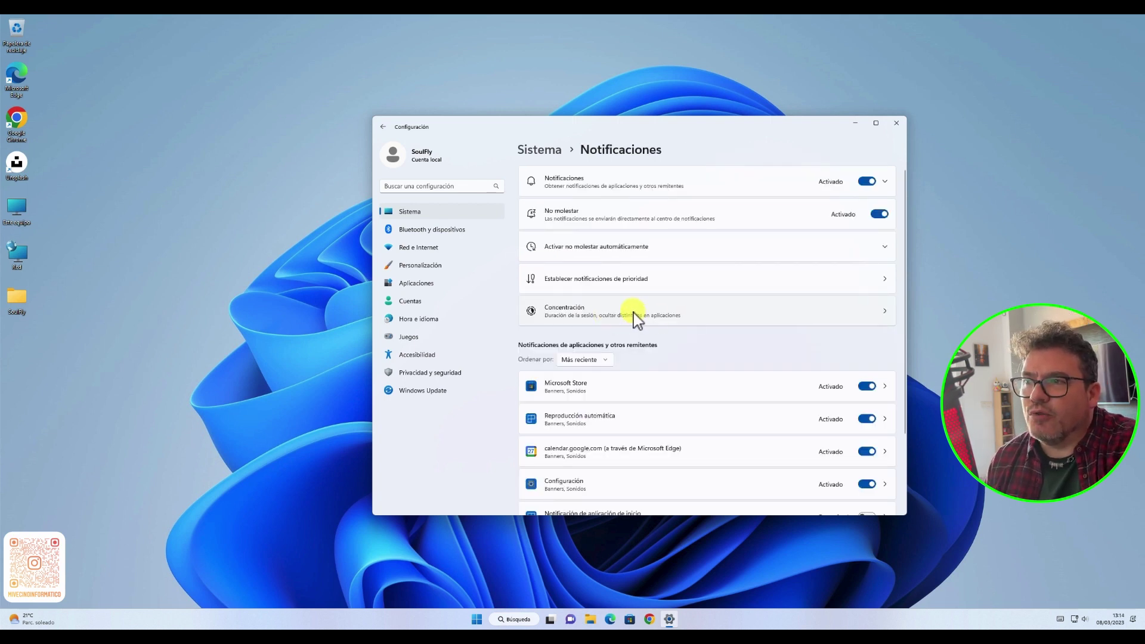
pyautogui.click(632, 315)
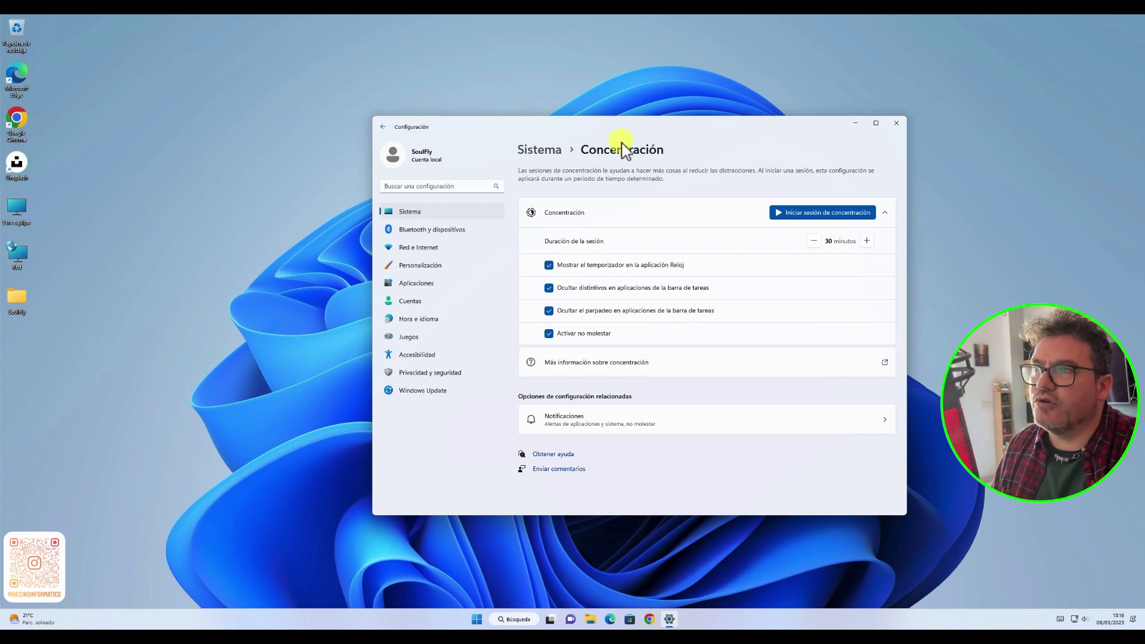
pyautogui.click(540, 151)
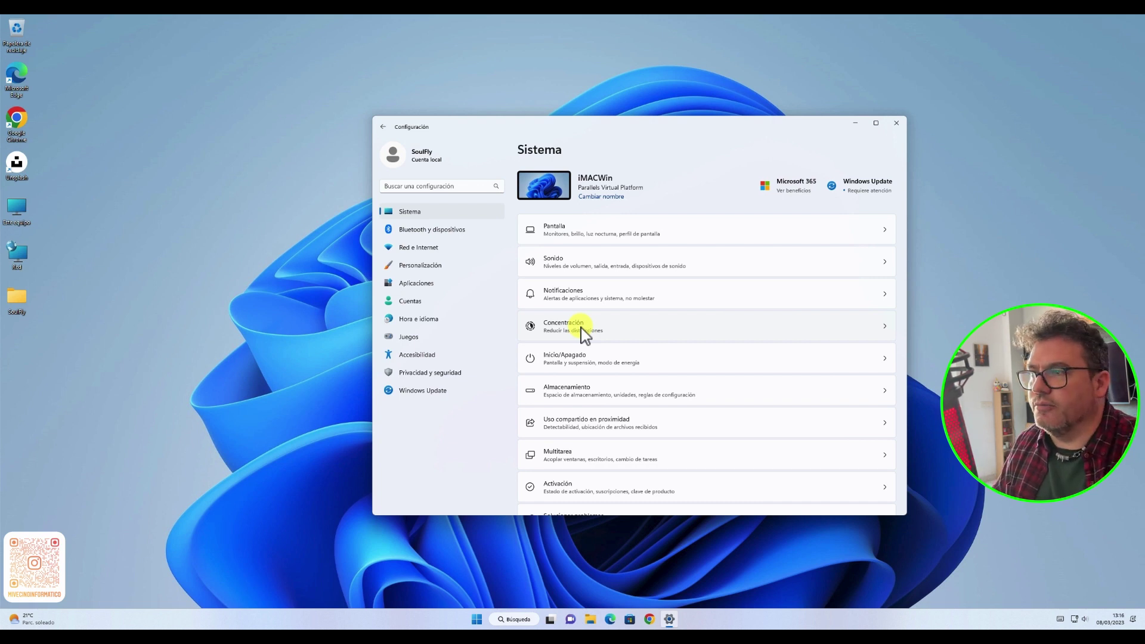
# - On the Inicio/Apagado page, allow the device to sleep, and set the plugged-in screen-off and sleep times to Nunca
pyautogui.click(581, 360)
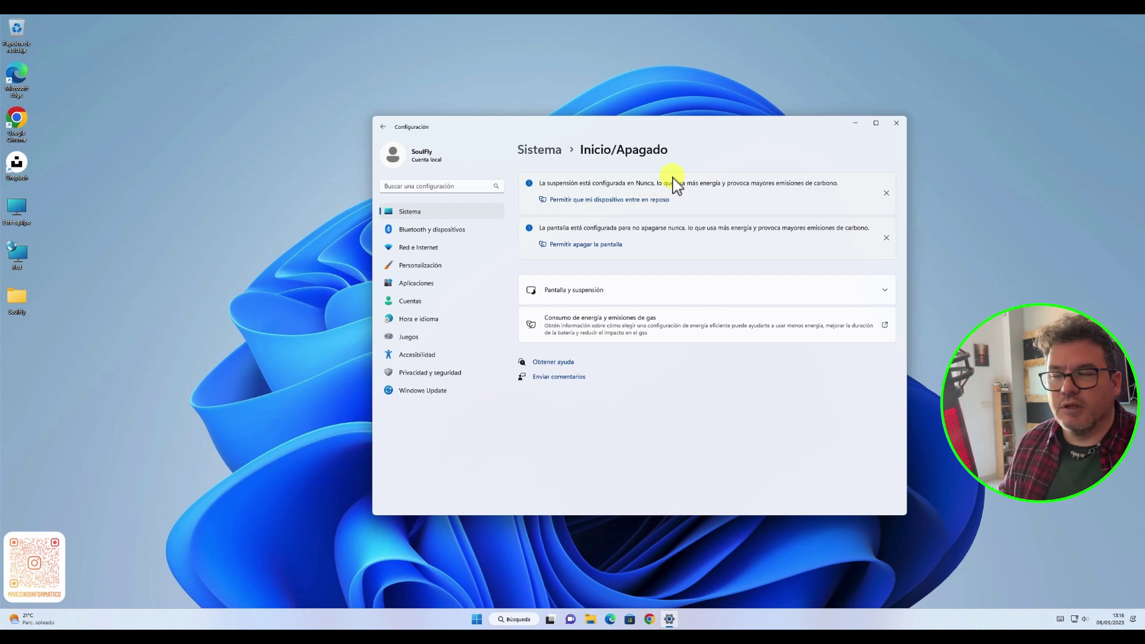
pyautogui.click(634, 206)
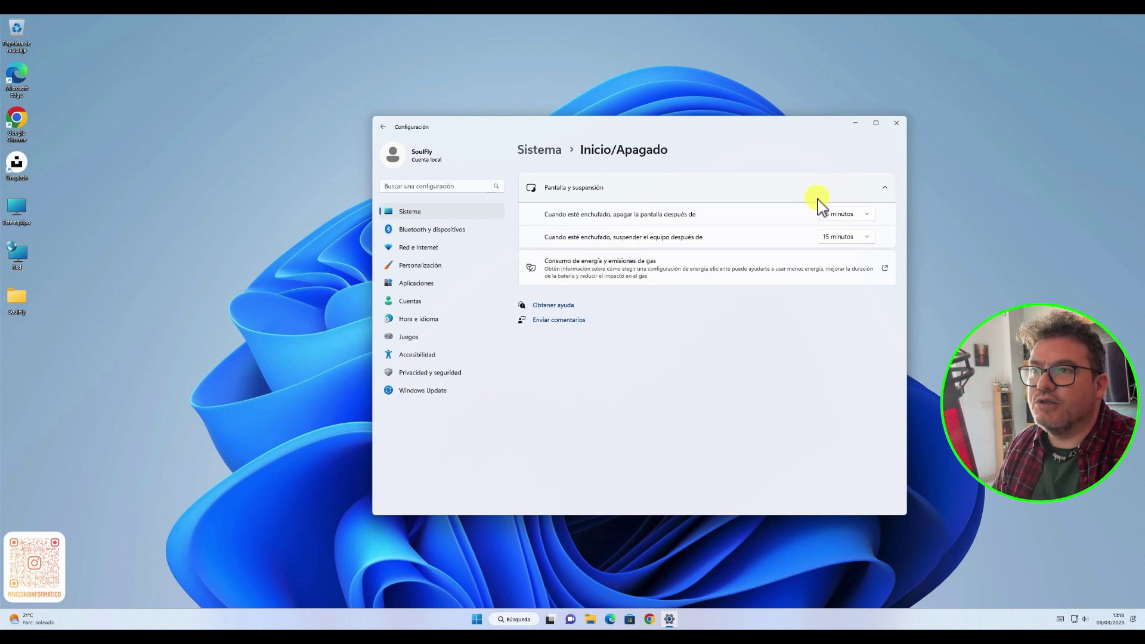
pyautogui.click(826, 213)
pyautogui.scroll(-1, 830, 312)
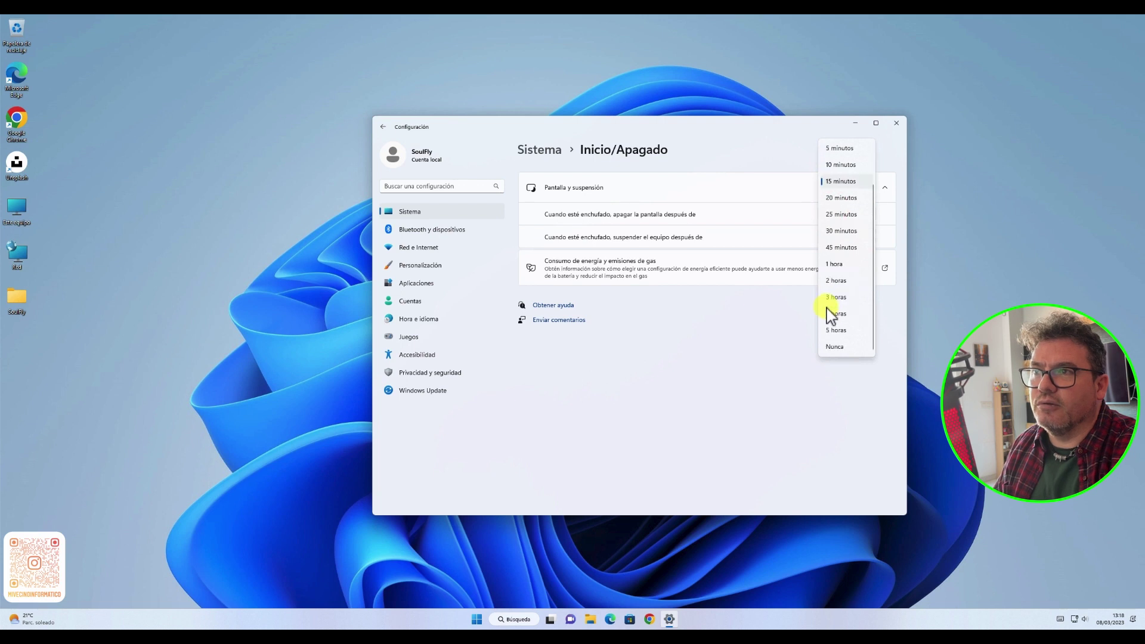
pyautogui.scroll(1, 830, 312)
pyautogui.scroll(-1, 831, 306)
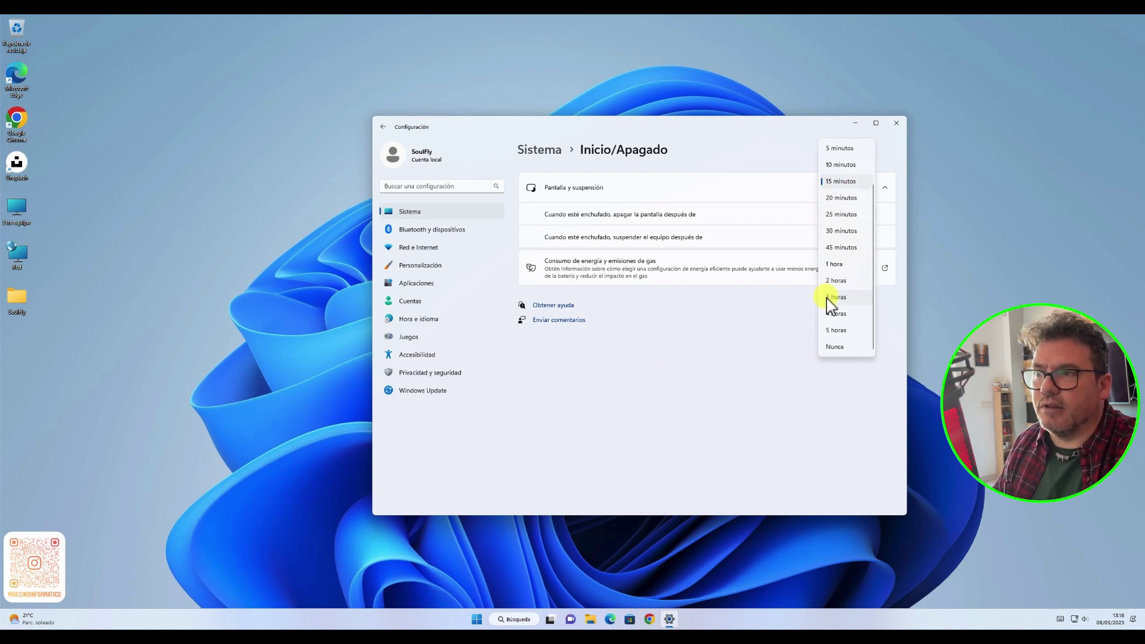
pyautogui.click(838, 346)
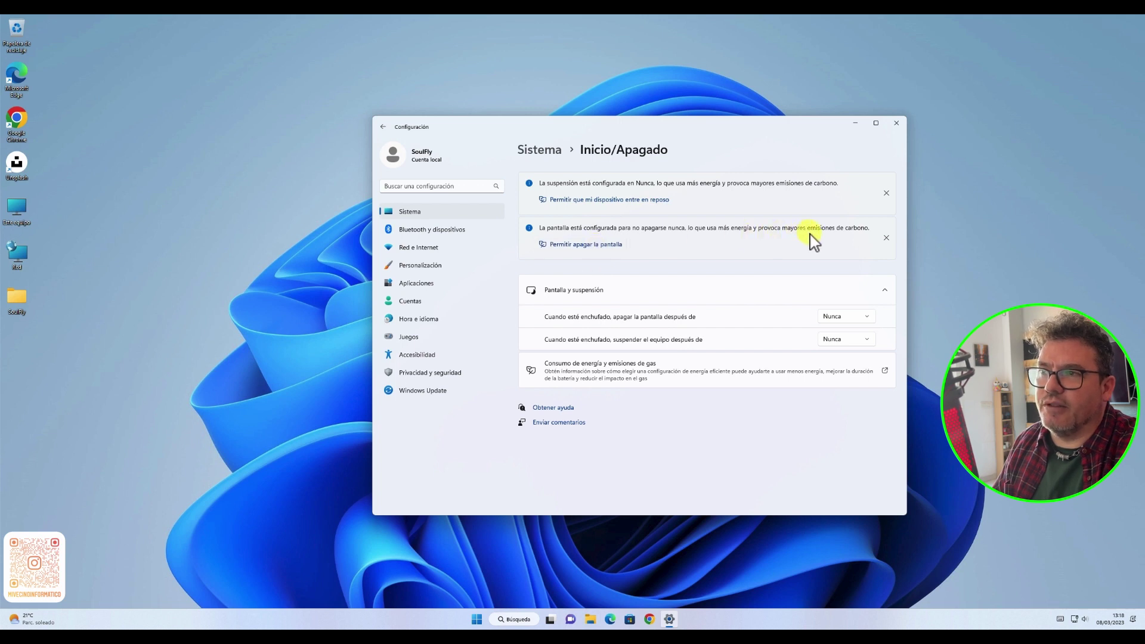
# - Apply the suggestion to let the screen turn off, and set the plugged-in screen-off time back to Nunca
pyautogui.click(578, 257)
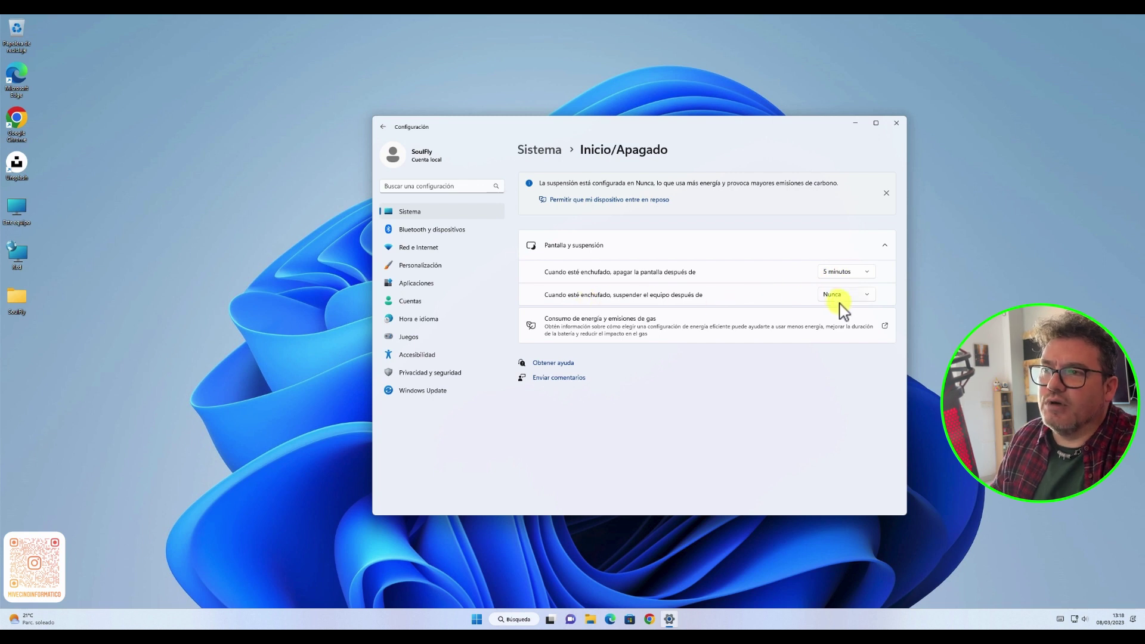
pyautogui.click(834, 273)
pyautogui.scroll(-2, 830, 352)
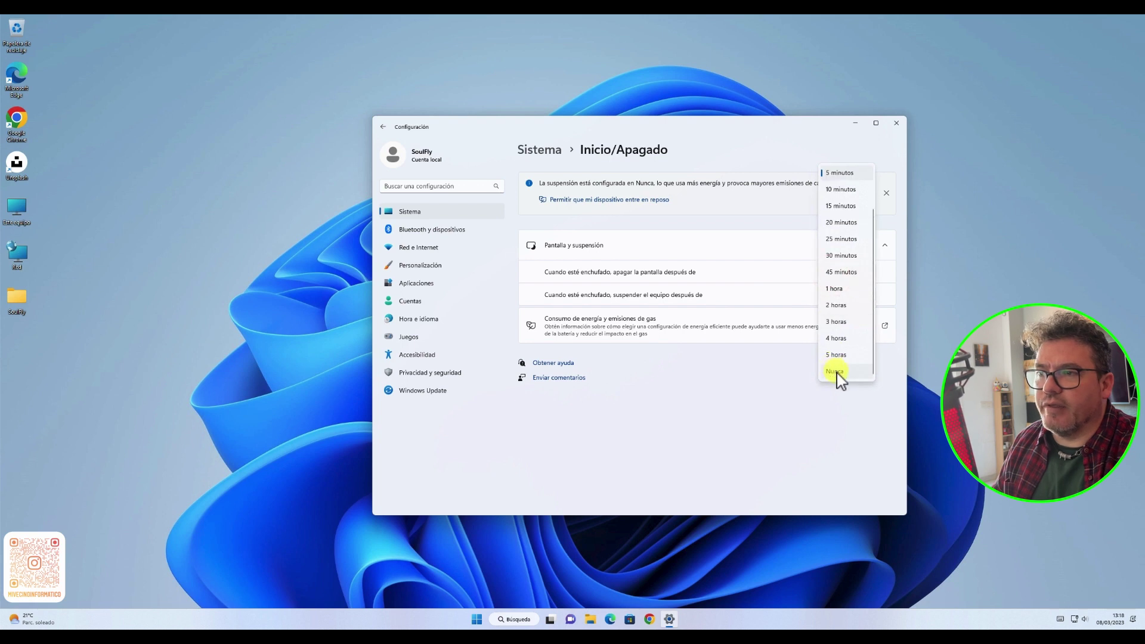
pyautogui.click(838, 373)
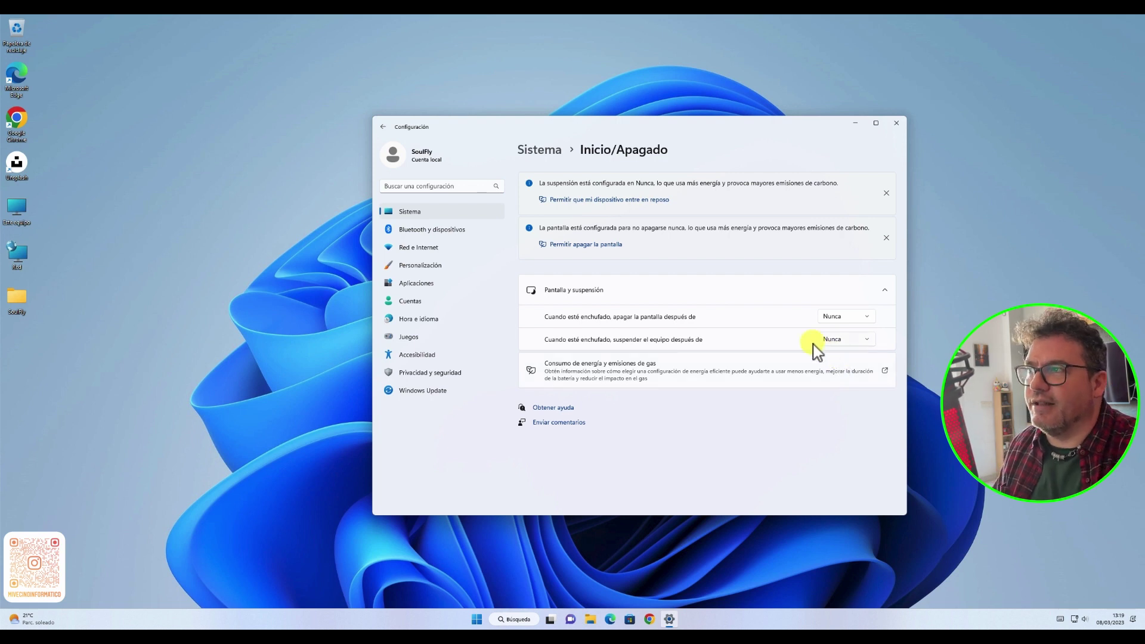
# - Open Recomendaciones de limpieza under Almacenamiento and examine the temporary files and the large or unused files
pyautogui.click(539, 150)
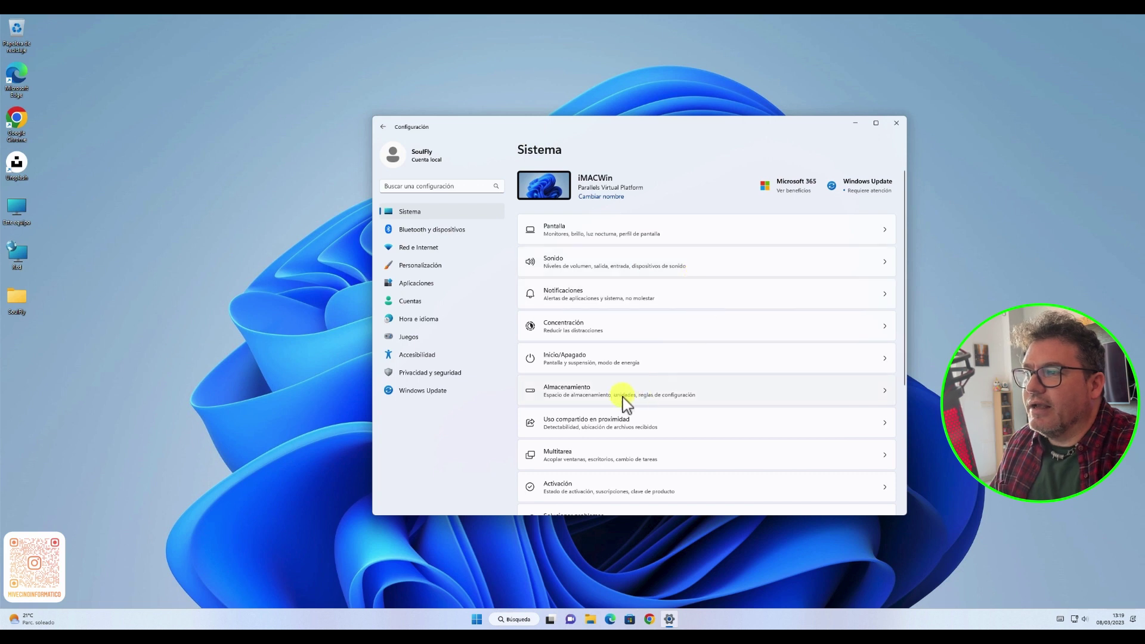
pyautogui.click(607, 396)
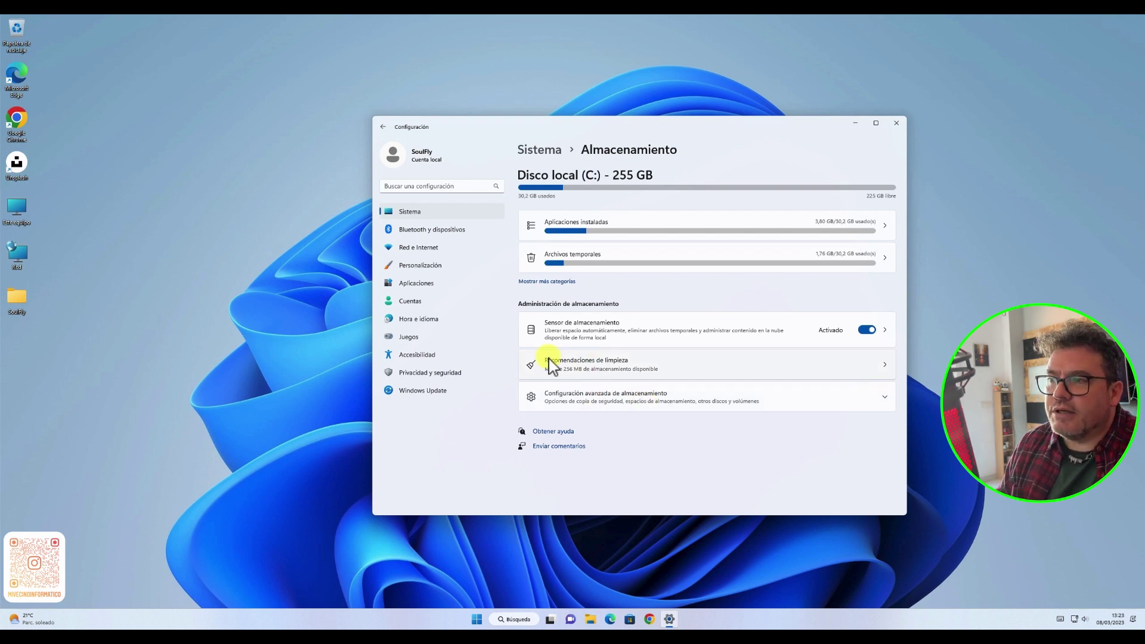
pyautogui.click(633, 364)
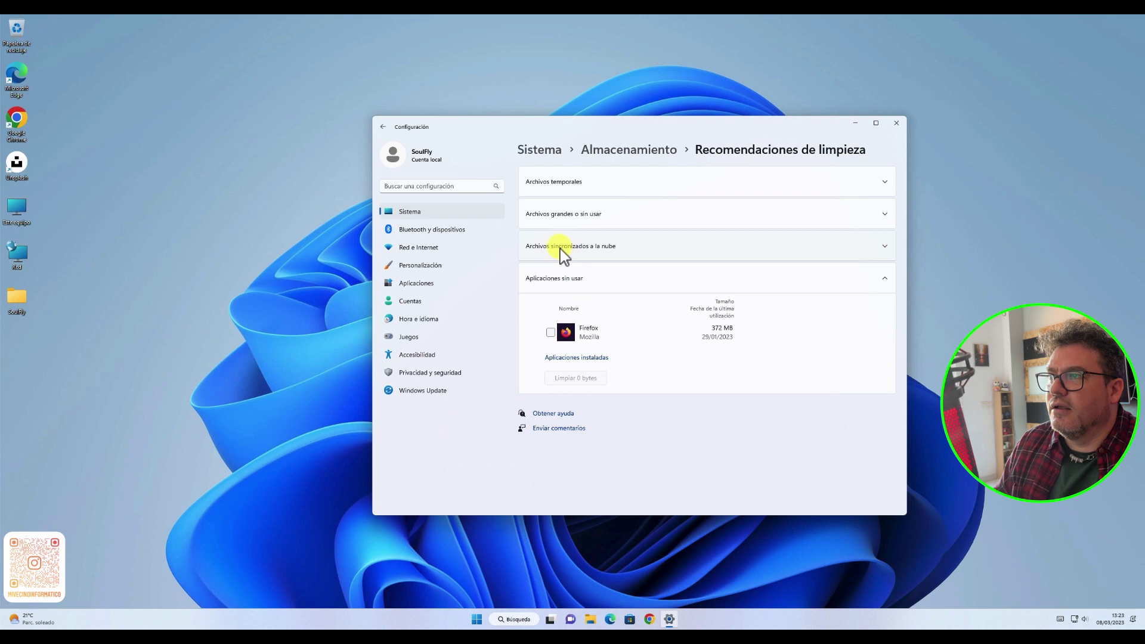
pyautogui.click(547, 182)
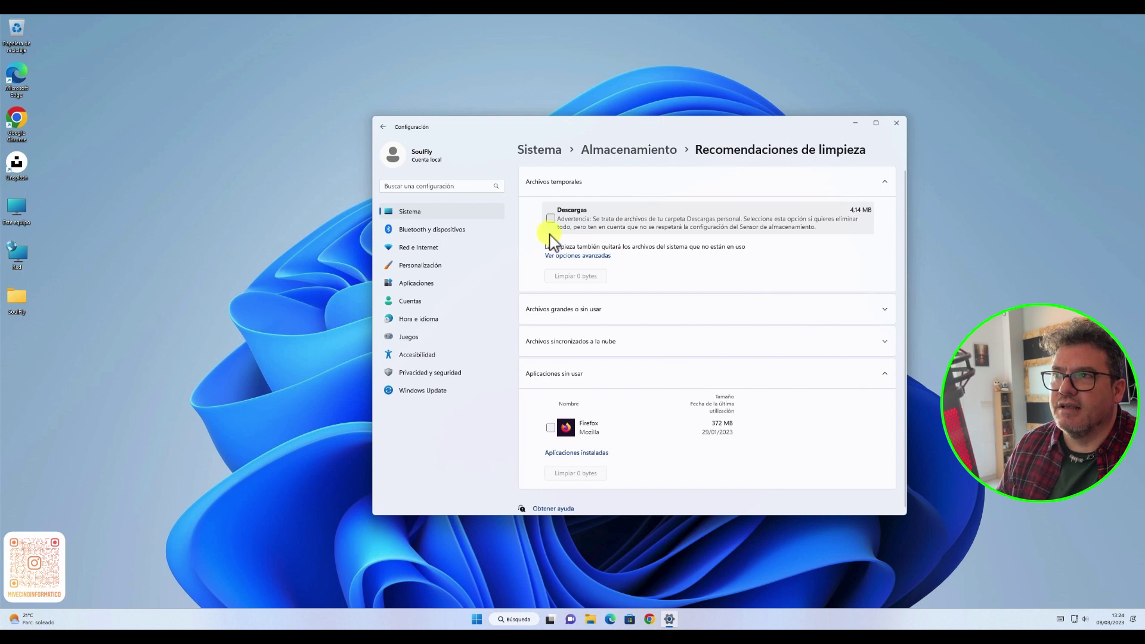
pyautogui.click(609, 313)
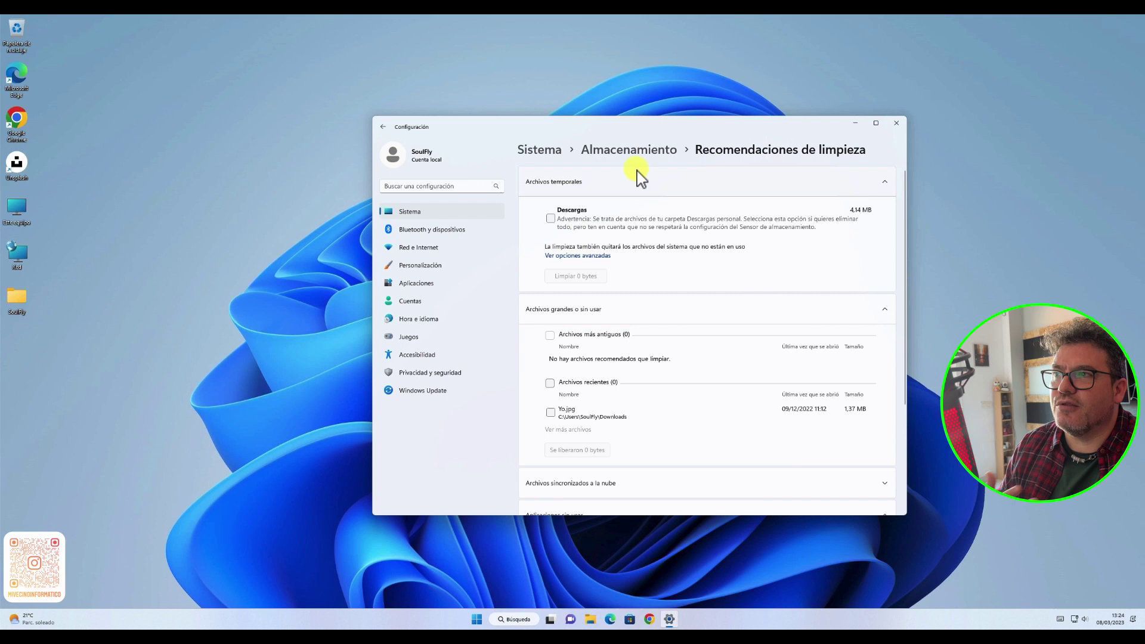
# - Return to the Almacenamiento page and expand Configuración avanzada de almacenamiento
pyautogui.click(646, 157)
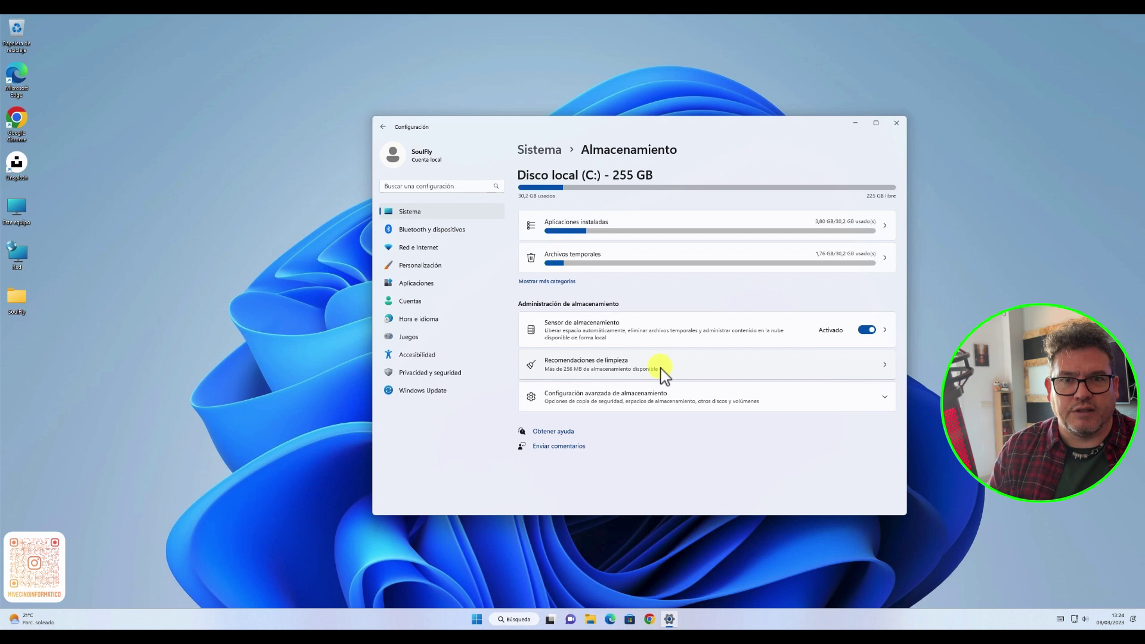
pyautogui.click(655, 396)
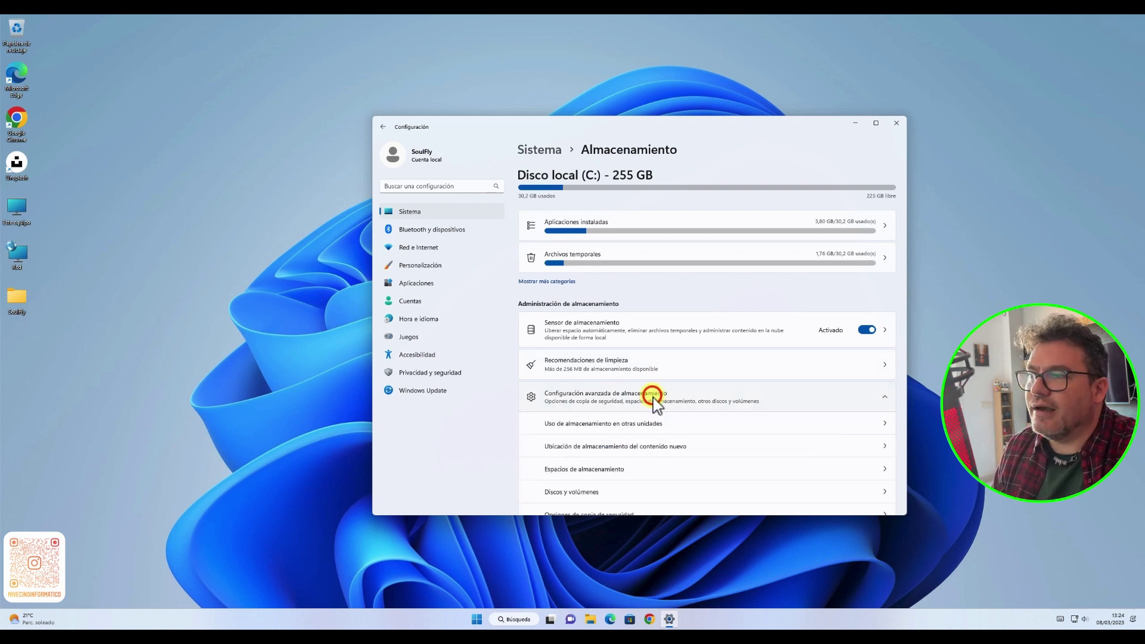
# - Review the advanced storage options, and examine the Impresoras y escáneres page under Bluetooth y dispositivos
pyautogui.scroll(-3, 656, 402)
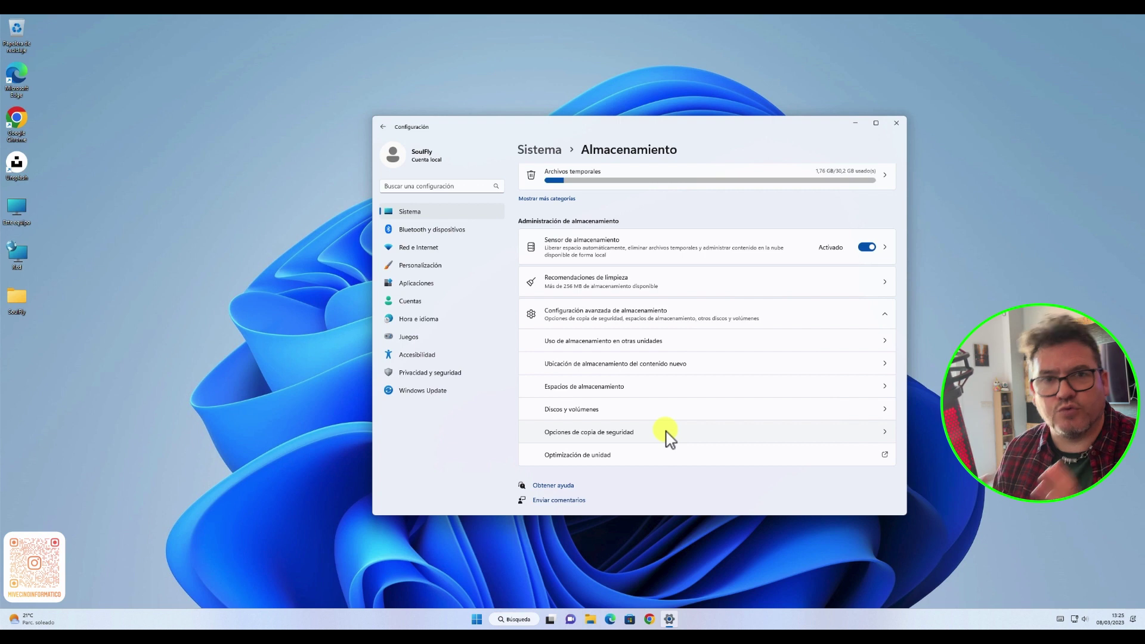
pyautogui.click(449, 230)
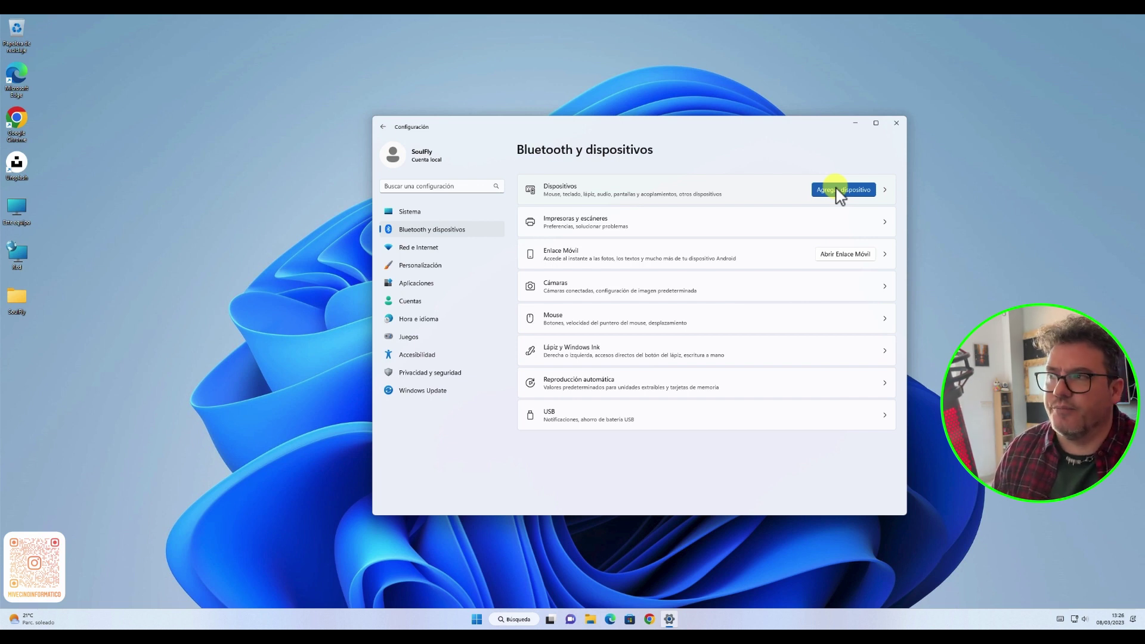
pyautogui.click(647, 227)
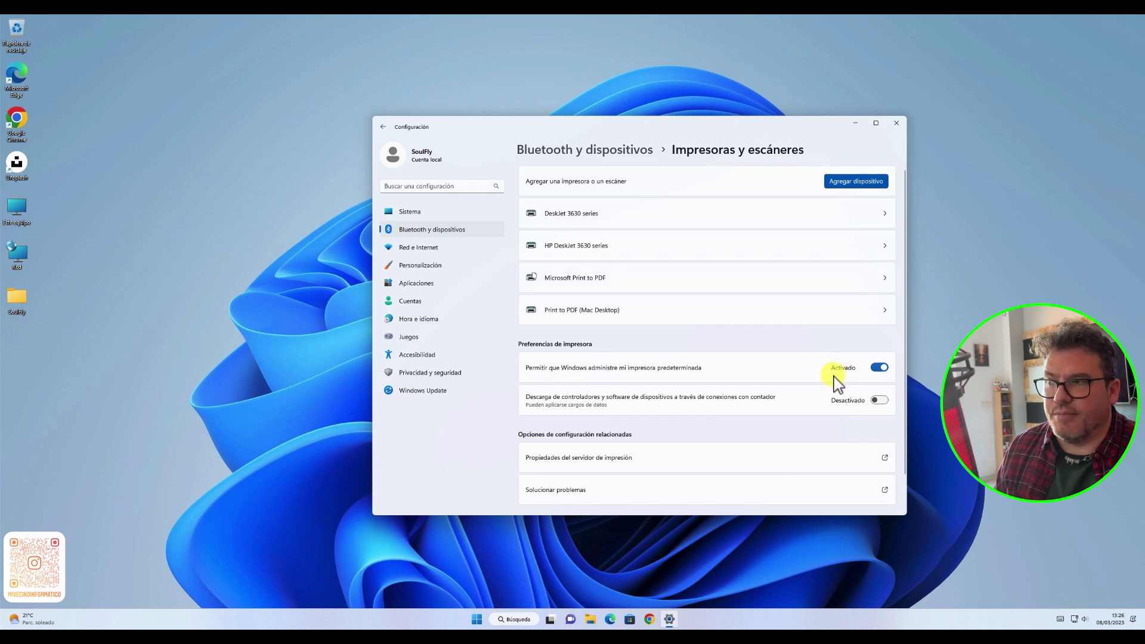
pyautogui.scroll(-2, 648, 434)
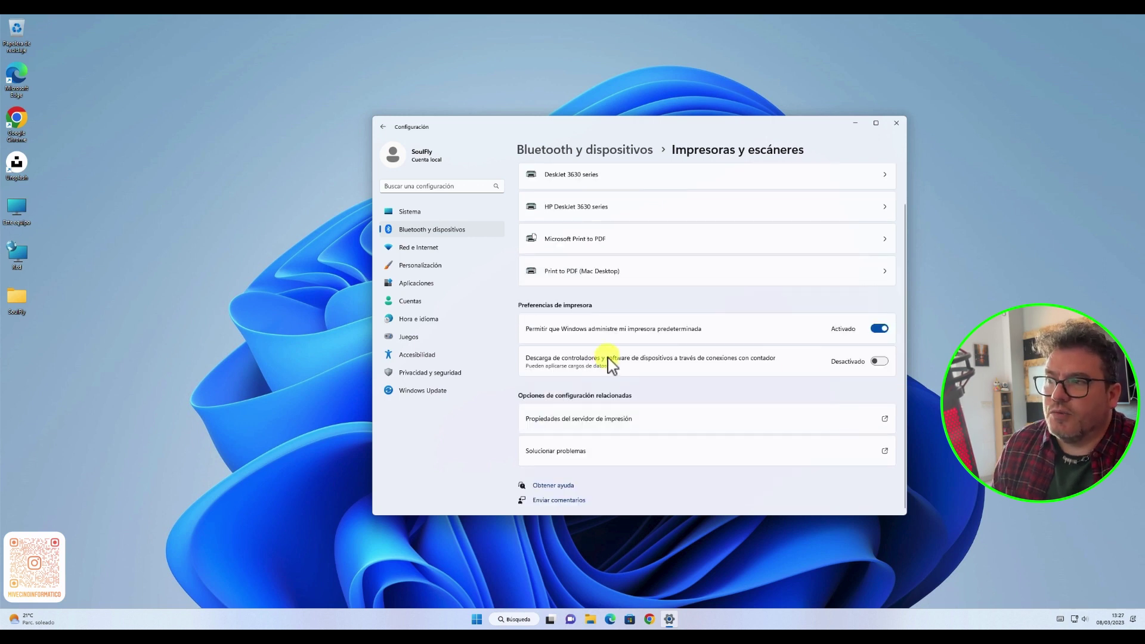
pyautogui.scroll(2, 609, 361)
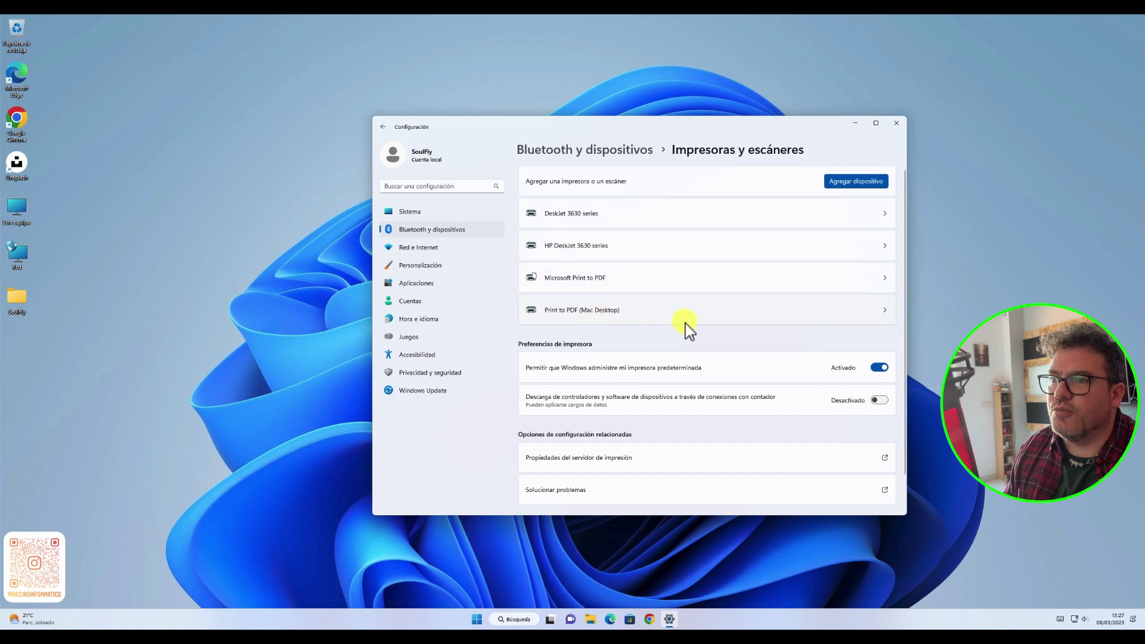
# - Examine the settings of the DeskJet 3630 series printer and return to Bluetooth y dispositivos
pyautogui.click(654, 219)
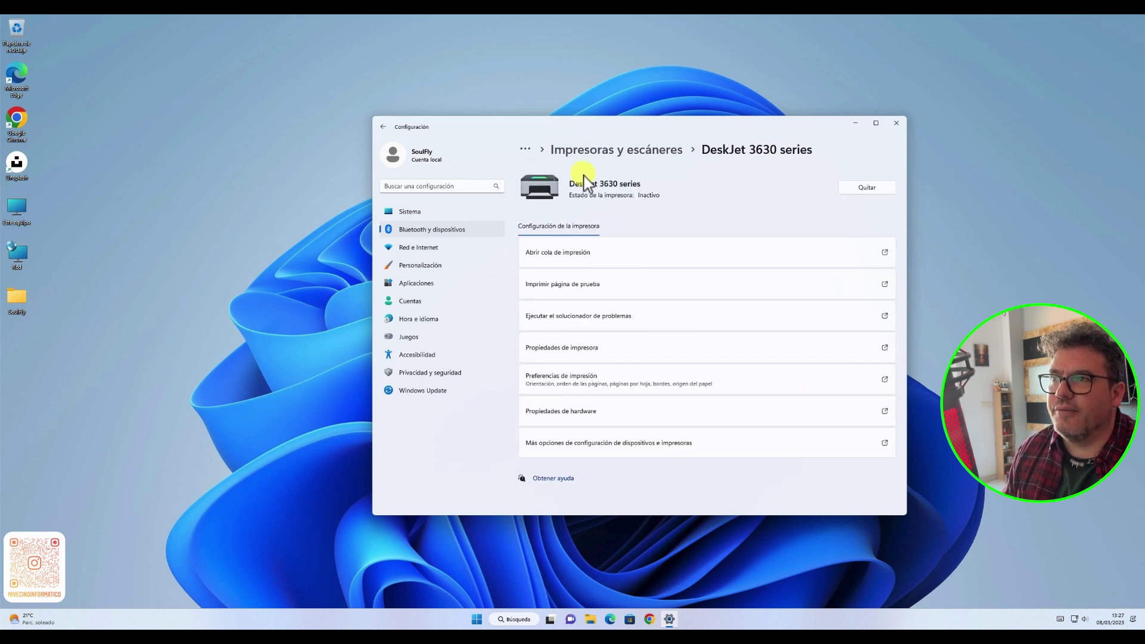
pyautogui.click(620, 152)
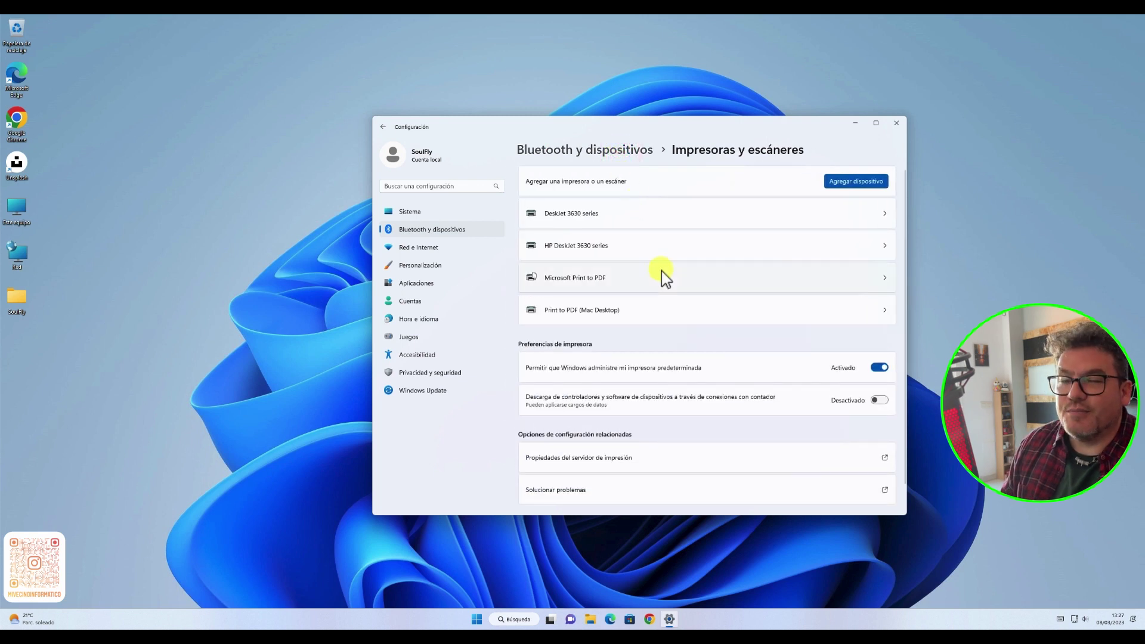
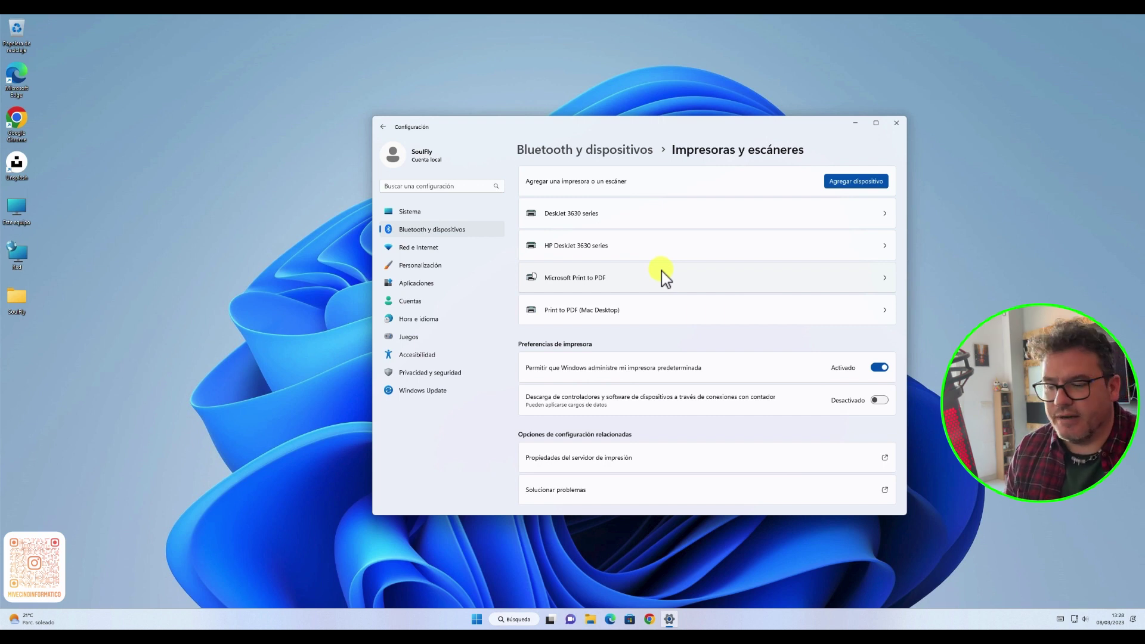
pyautogui.click(601, 150)
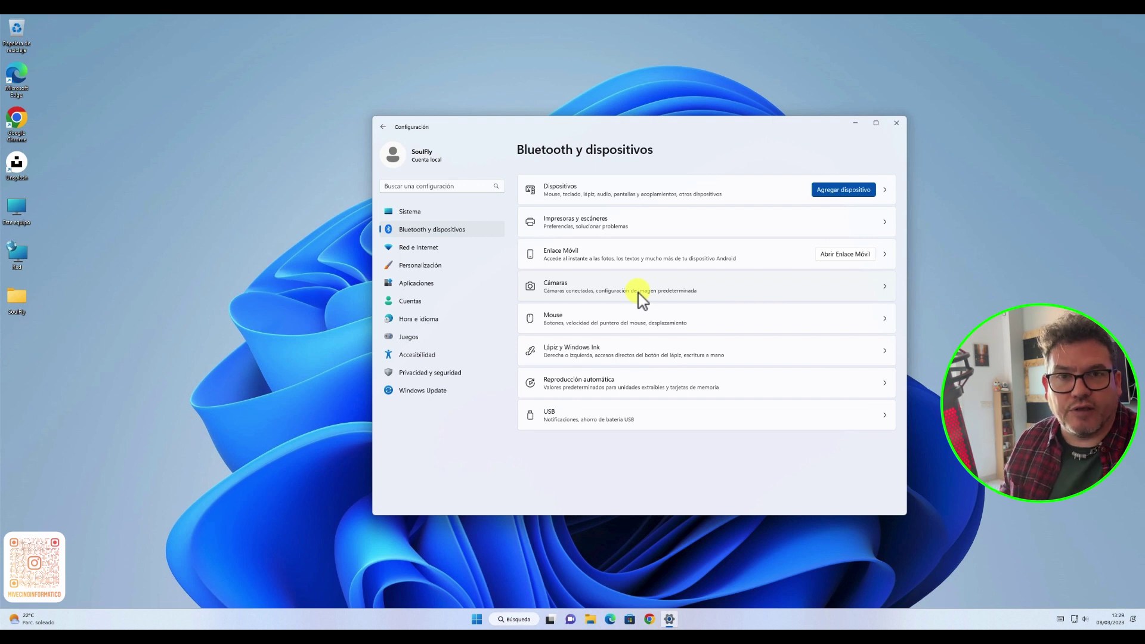
# - Open the Mouse settings and check the choices for Botón principal del mouse without changing it
pyautogui.click(624, 321)
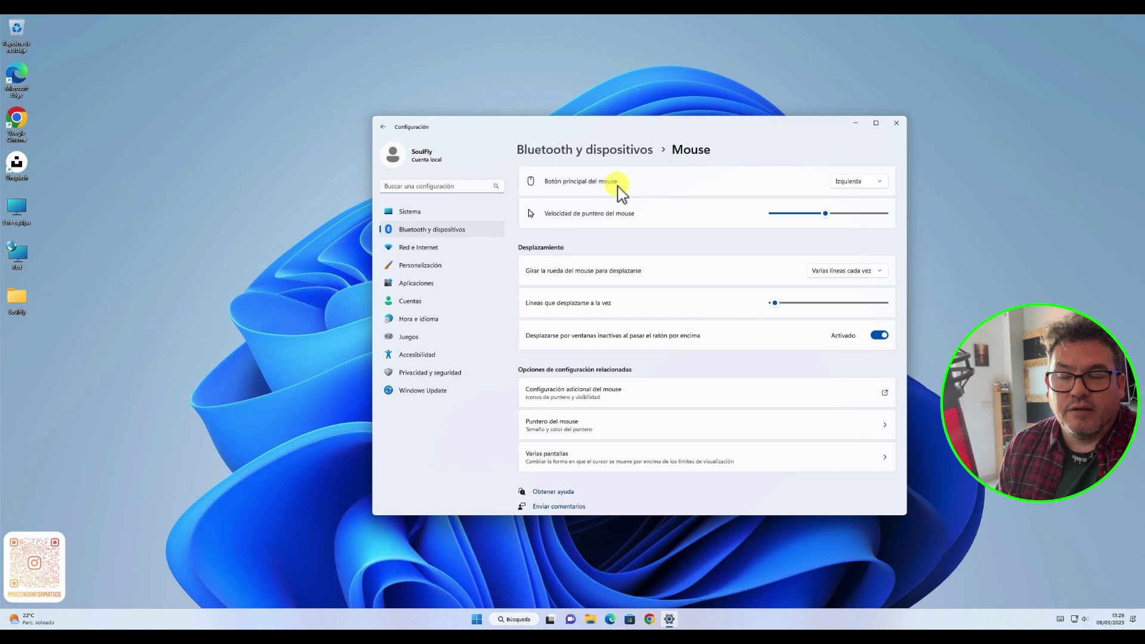
pyautogui.click(857, 184)
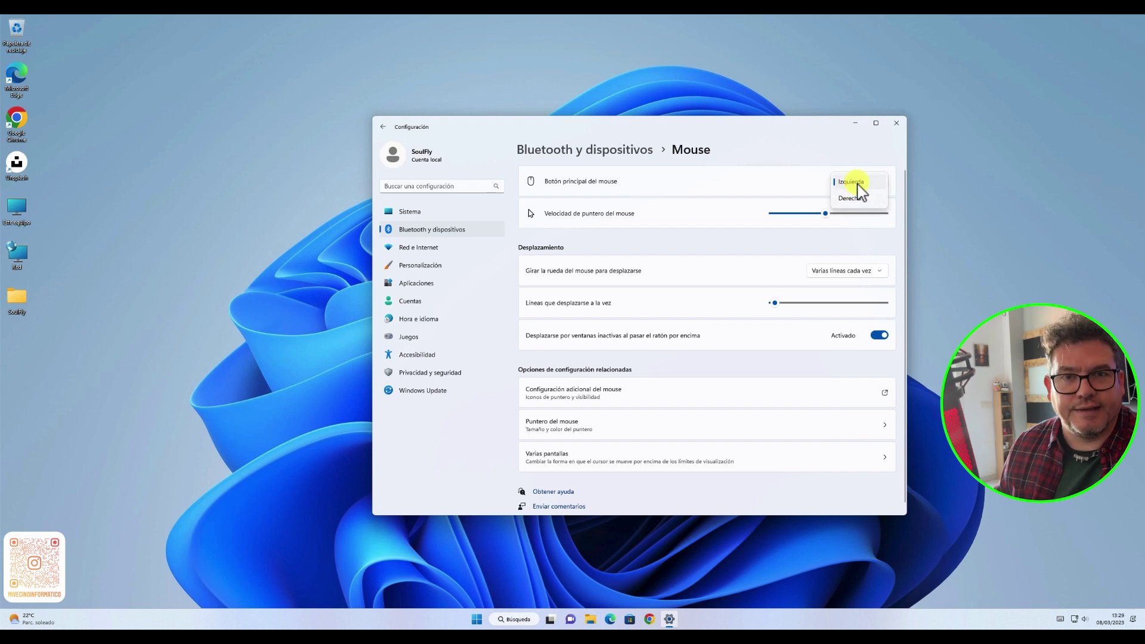
pyautogui.click(732, 191)
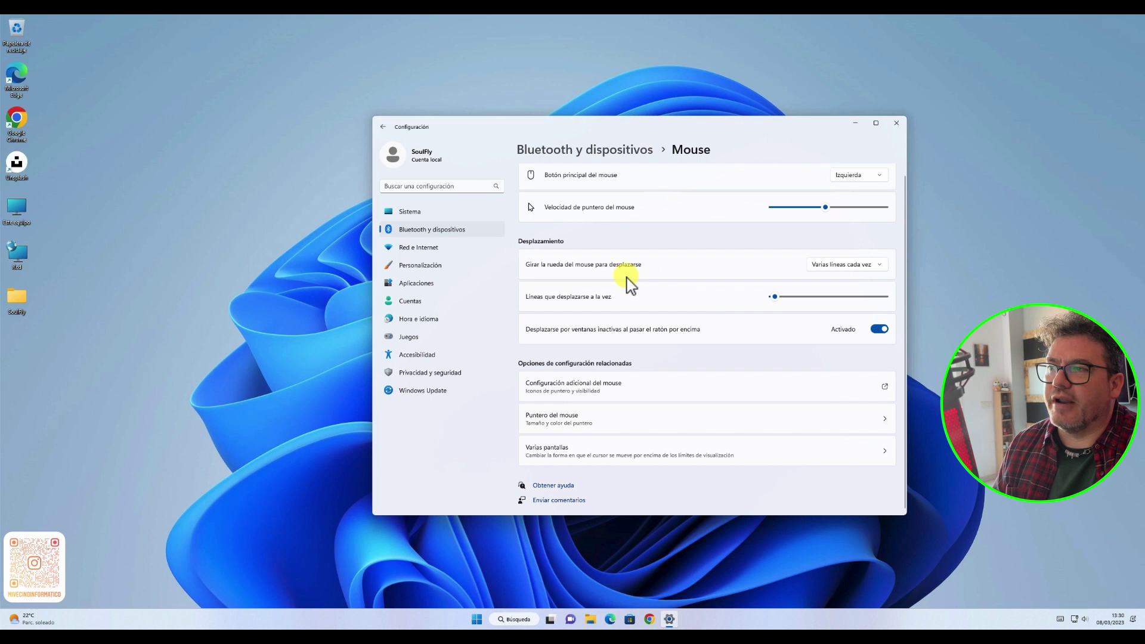
# - Reduce the height of the settings window and test wheel scrolling on the Mouse page
pyautogui.scroll(-1, 631, 291)
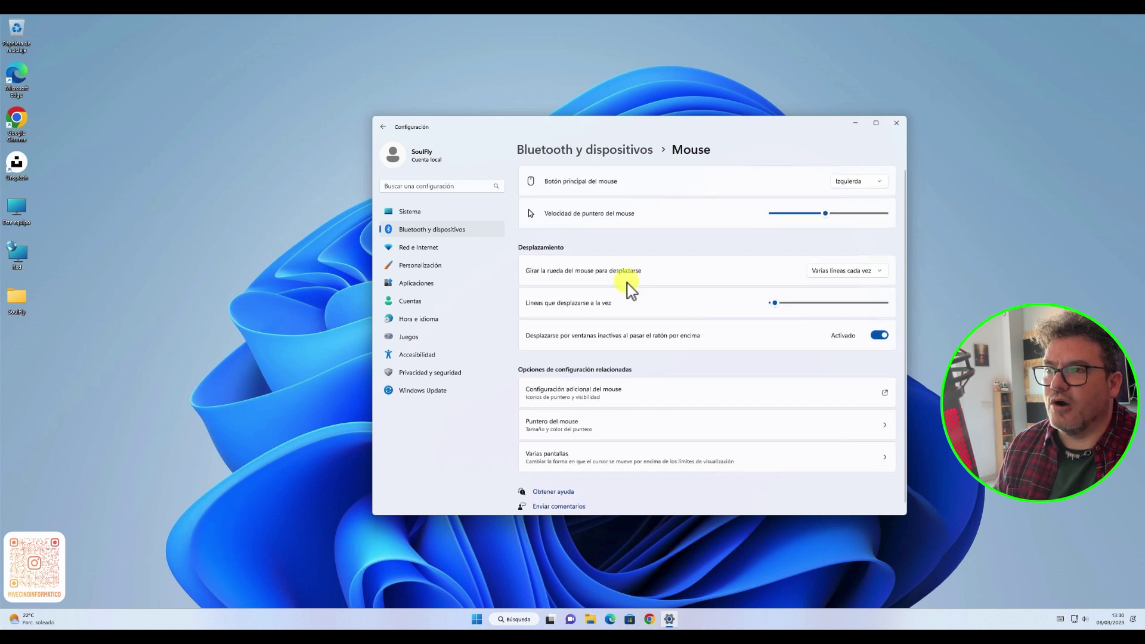
pyautogui.scroll(1, 630, 291)
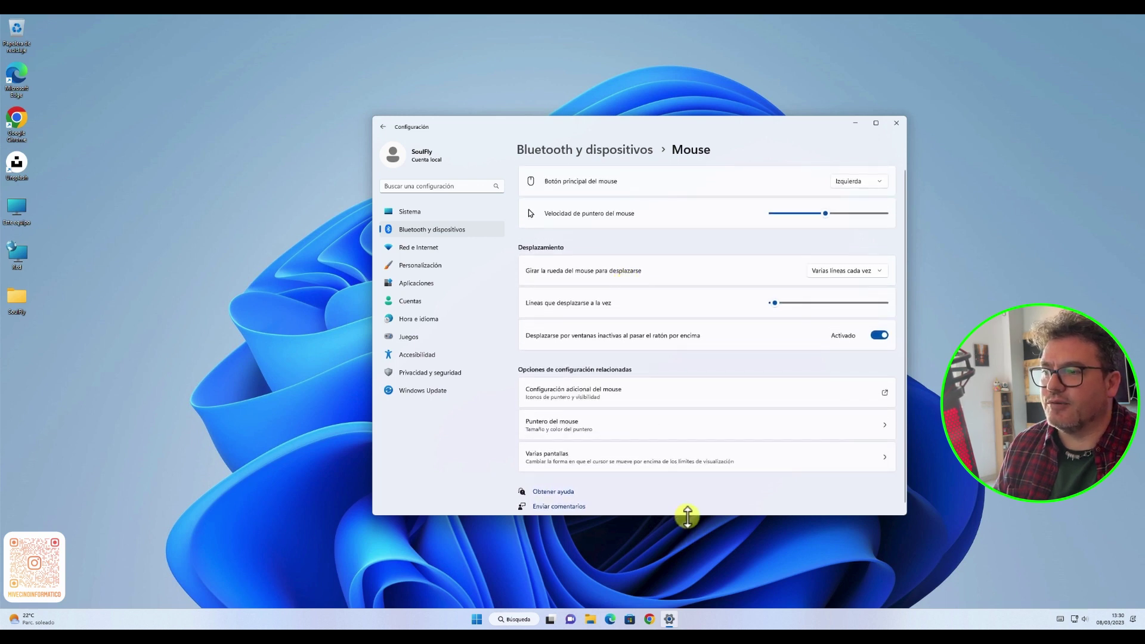
pyautogui.moveTo(687, 510); pyautogui.dragTo(683, 447)
pyautogui.scroll(-5, 680, 358)
pyautogui.scroll(5, 680, 358)
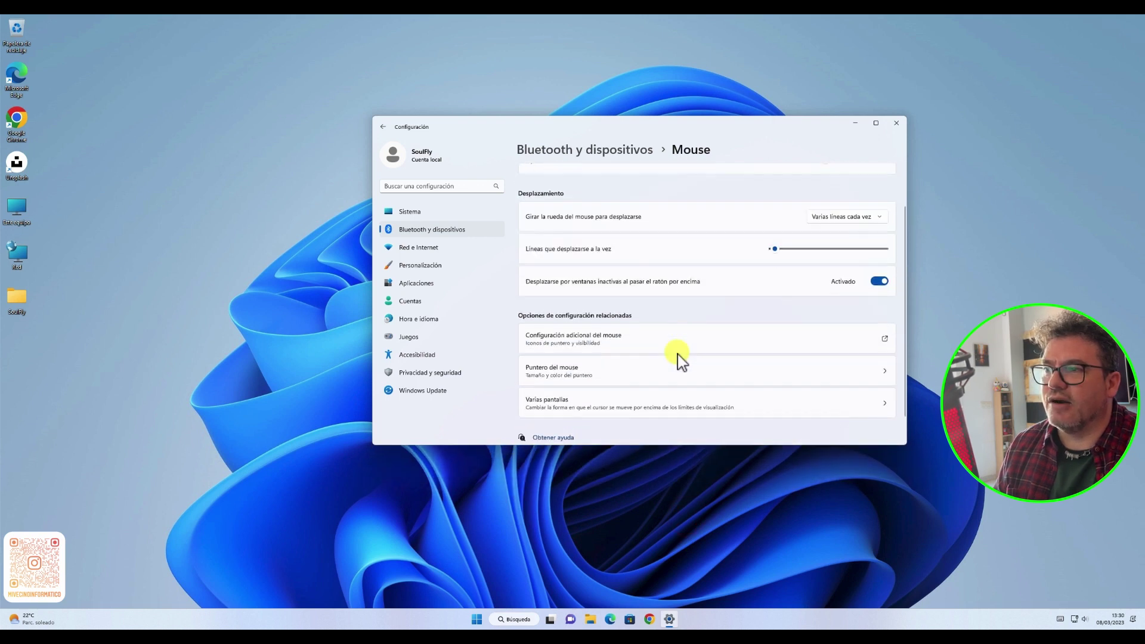
pyautogui.scroll(-3, 680, 363)
pyautogui.scroll(3, 679, 364)
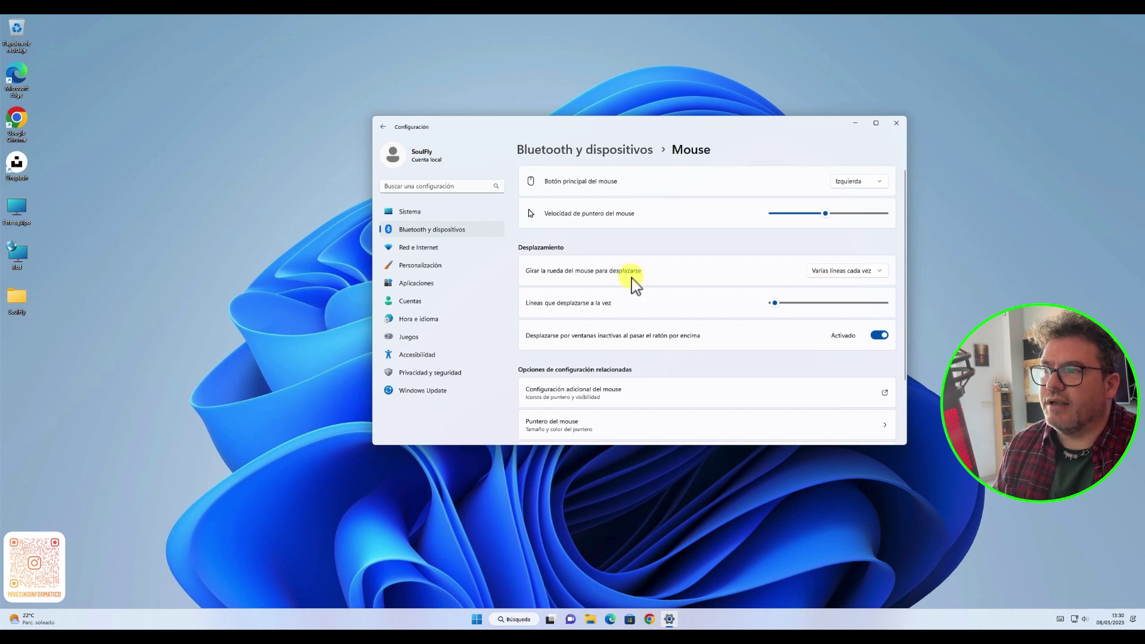
# - Check the wheel scrolling choices, keep Varias líneas cada vez, and test how the Mouse page scrolls
pyautogui.click(821, 271)
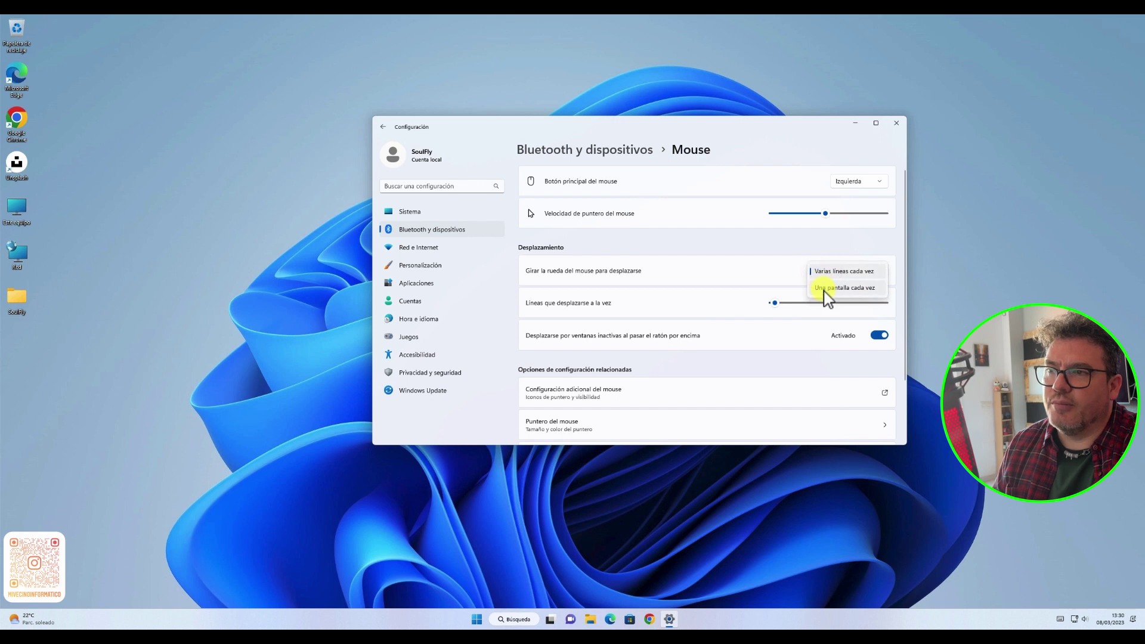
pyautogui.click(824, 273)
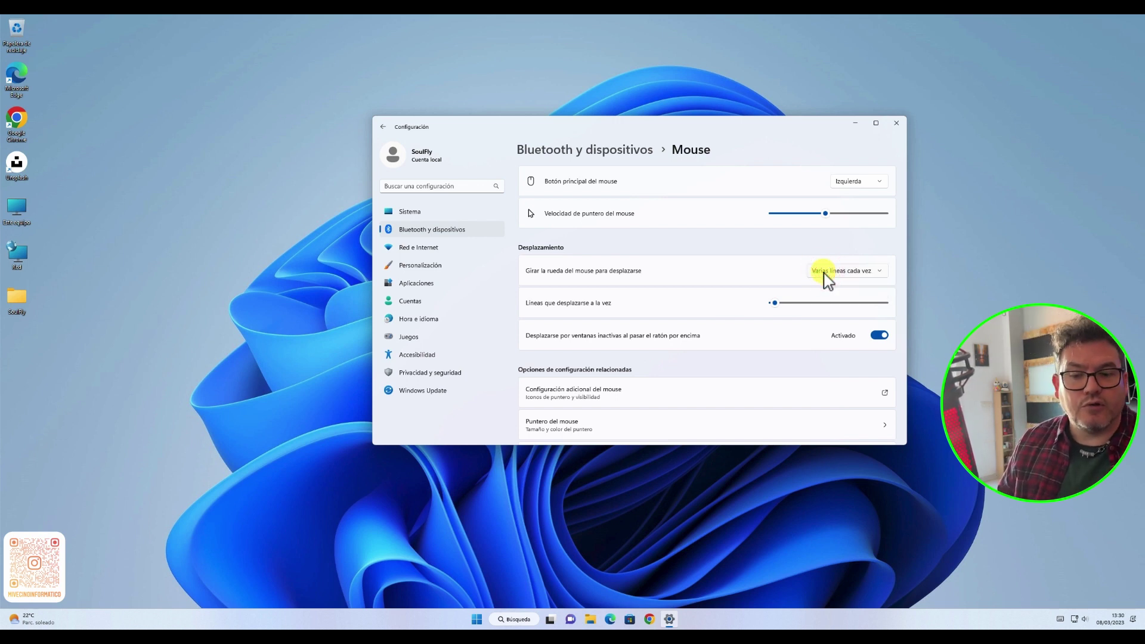
pyautogui.scroll(-3, 700, 310)
pyautogui.scroll(2, 701, 309)
pyautogui.scroll(-2, 701, 310)
pyautogui.scroll(-1, 704, 312)
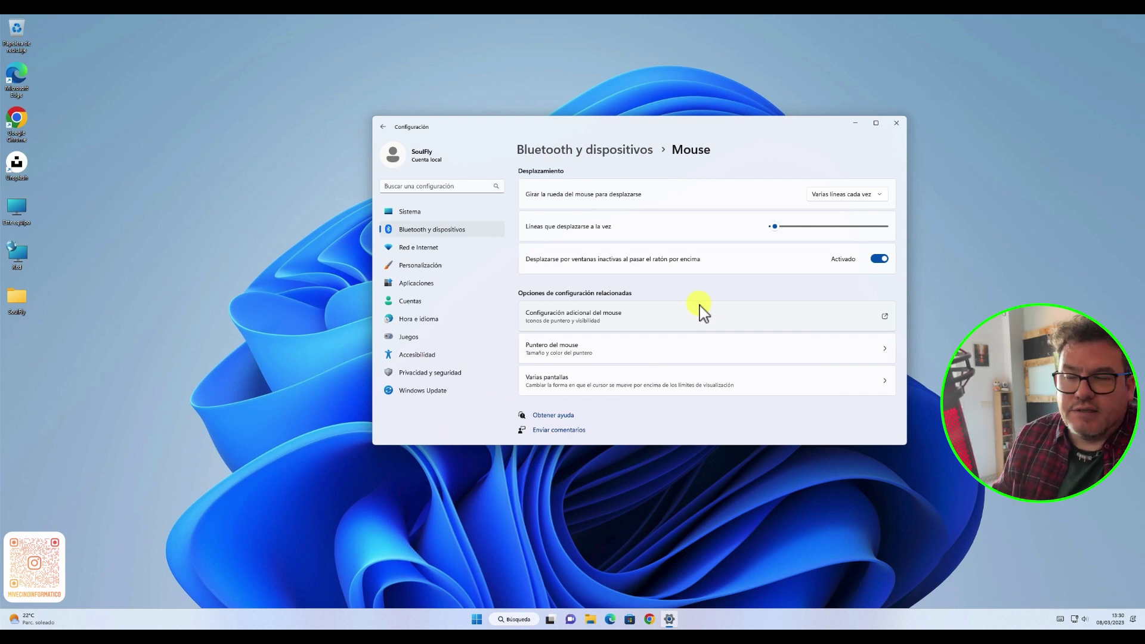
pyautogui.scroll(1, 702, 310)
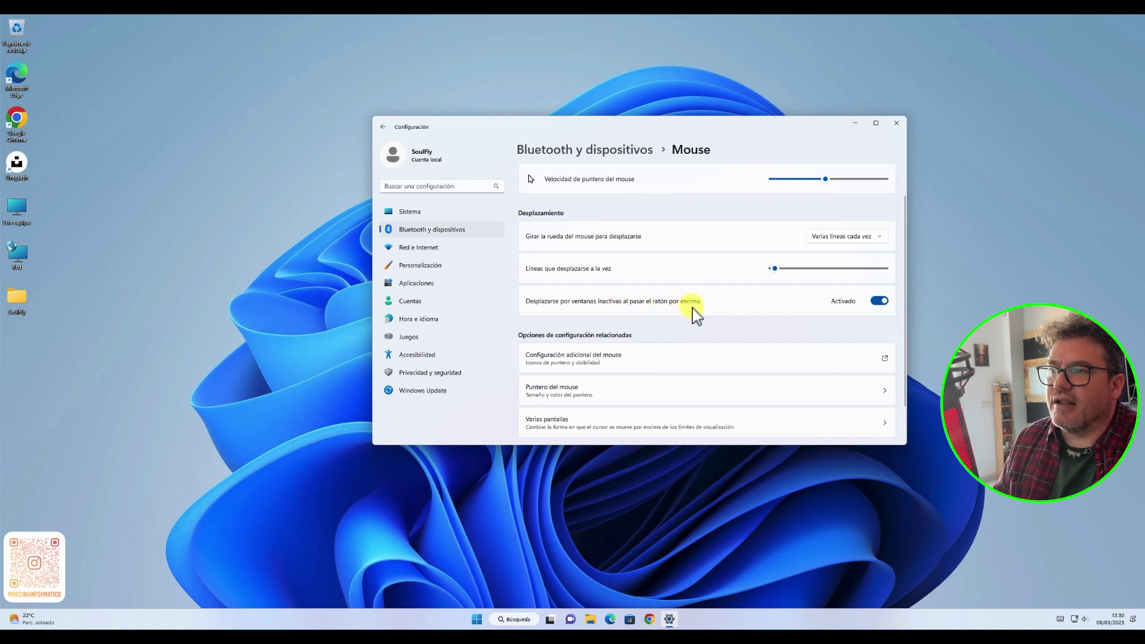
# - Open Microsoft Edge, accept its privacy notice, and bring the Mouse settings window back to the front
pyautogui.click(71, 296)
pyautogui.click(610, 619)
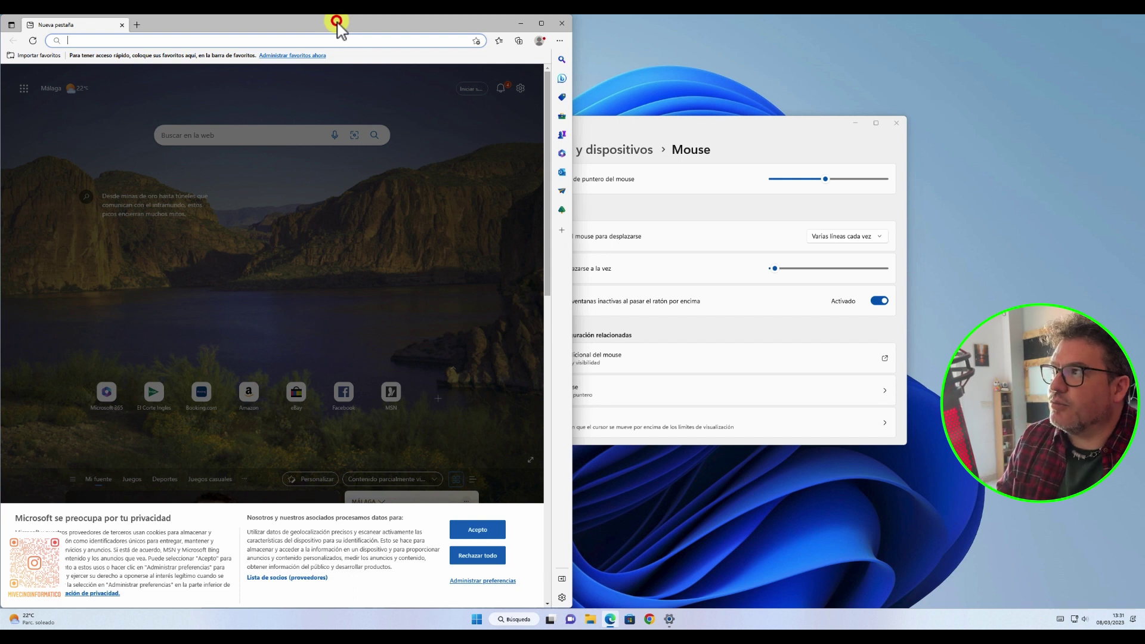
pyautogui.click(478, 530)
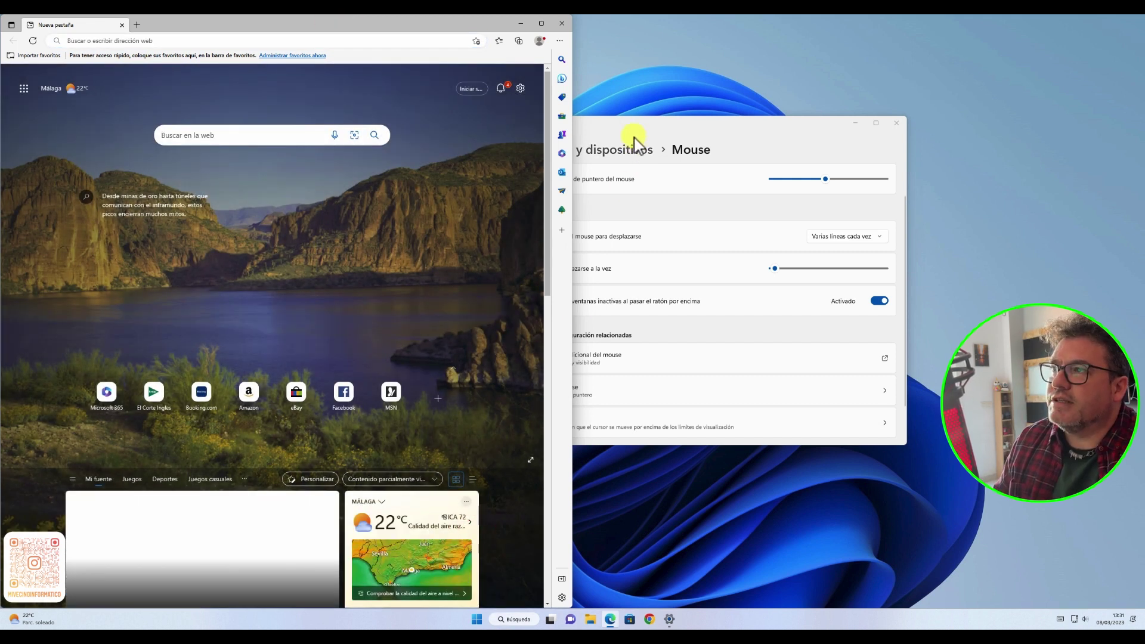
pyautogui.click(634, 141)
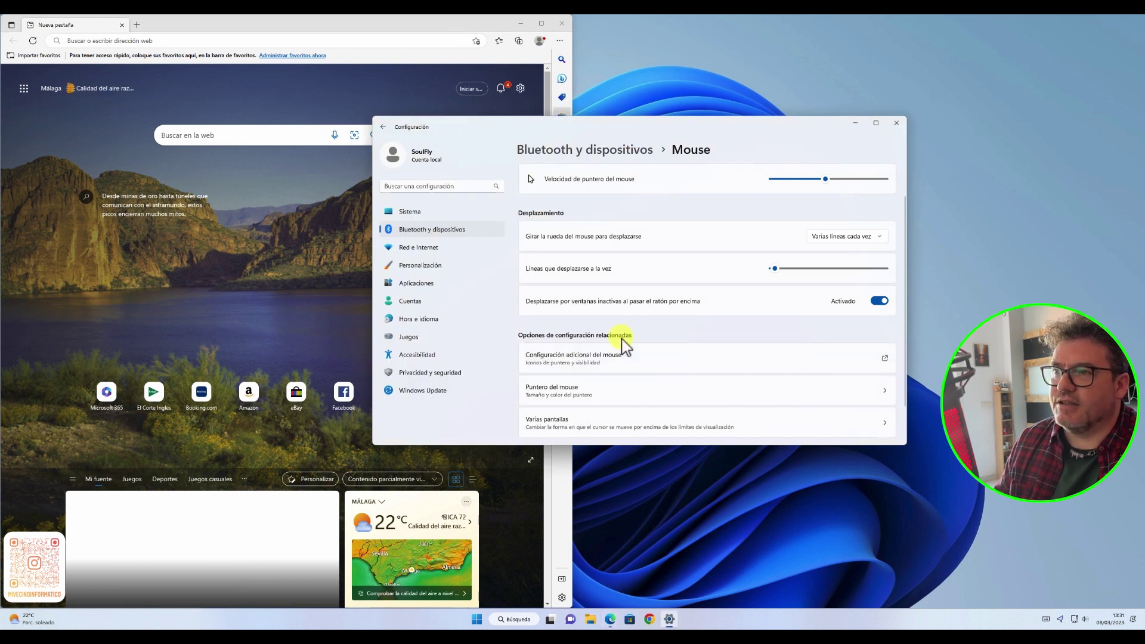
# - Test scrolling in the inactive Edge window while the Mouse settings window stays active
pyautogui.scroll(-1, 623, 344)
pyautogui.scroll(2, 624, 345)
pyautogui.scroll(-1, 623, 345)
pyautogui.scroll(-5, 302, 338)
pyautogui.scroll(-3, 302, 340)
pyautogui.scroll(8, 303, 340)
pyautogui.scroll(-5, 303, 340)
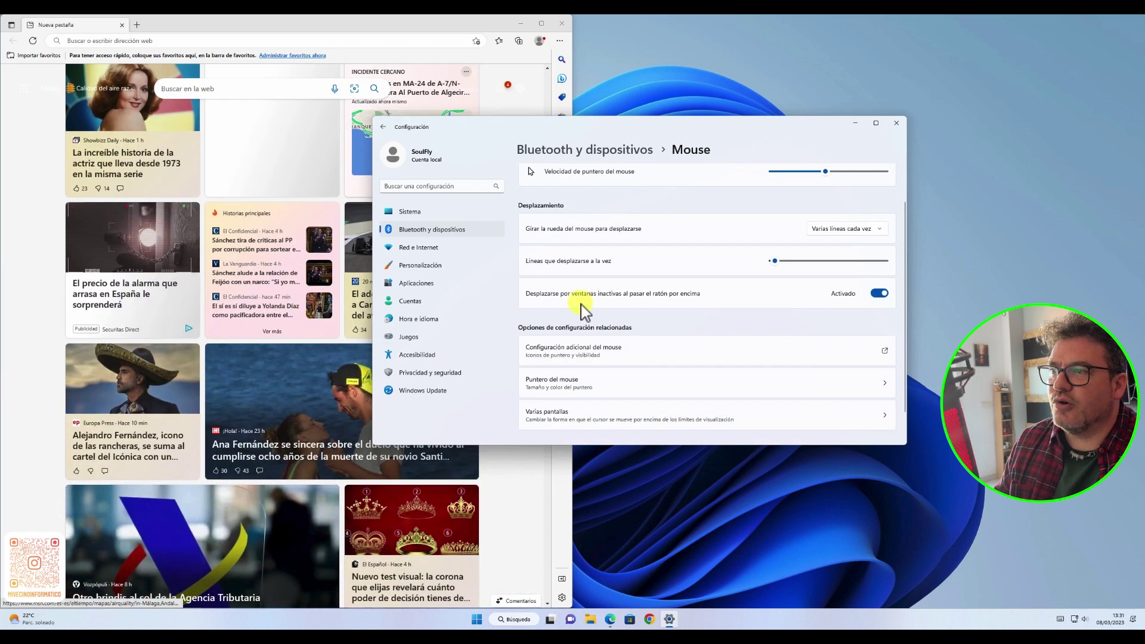
# - Turn off Desplazarse por ventanas inactivas al pasar el ratón por encima, test scrolling over Edge, and turn the option back on
pyautogui.click(880, 293)
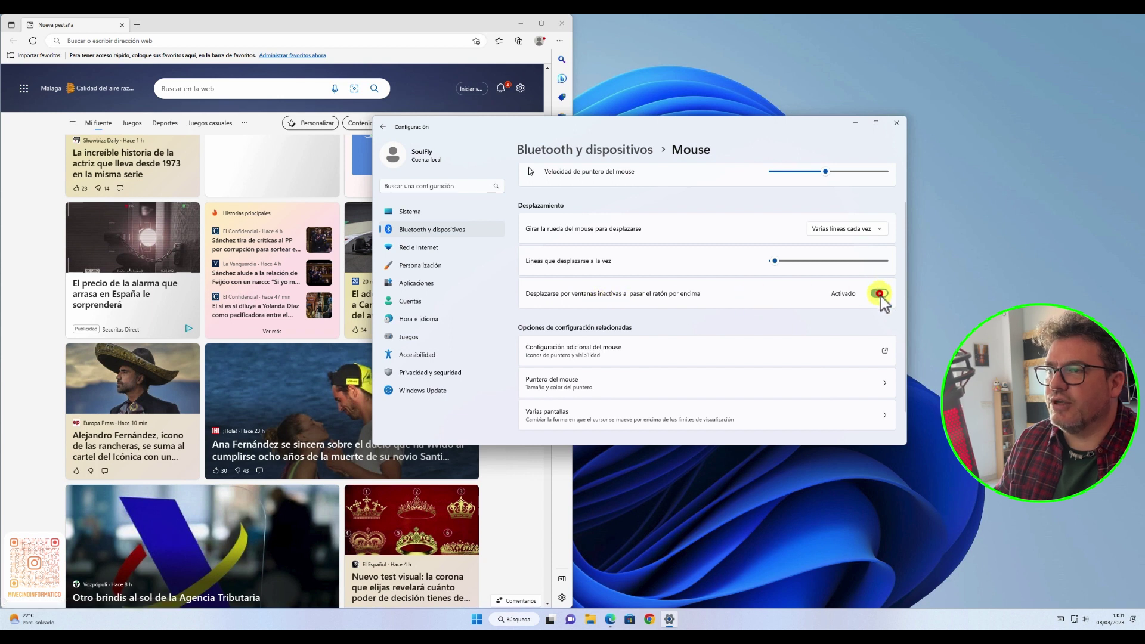
pyautogui.scroll(-1, 203, 338)
pyautogui.scroll(2, 203, 340)
pyautogui.scroll(3, 203, 345)
pyautogui.scroll(-2, 263, 387)
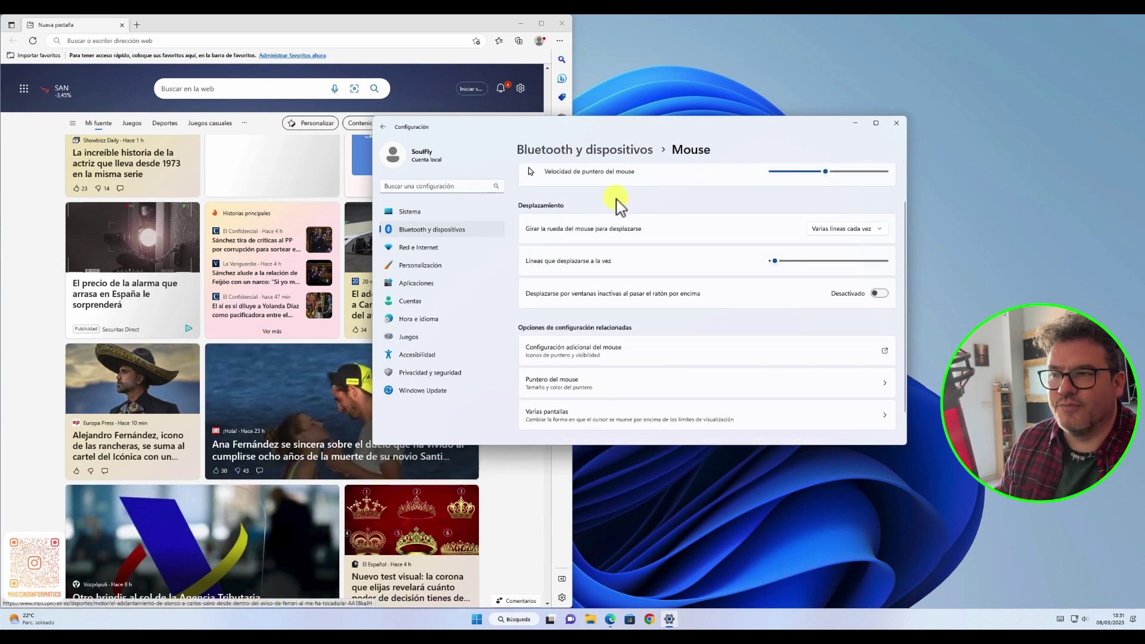
pyautogui.click(879, 293)
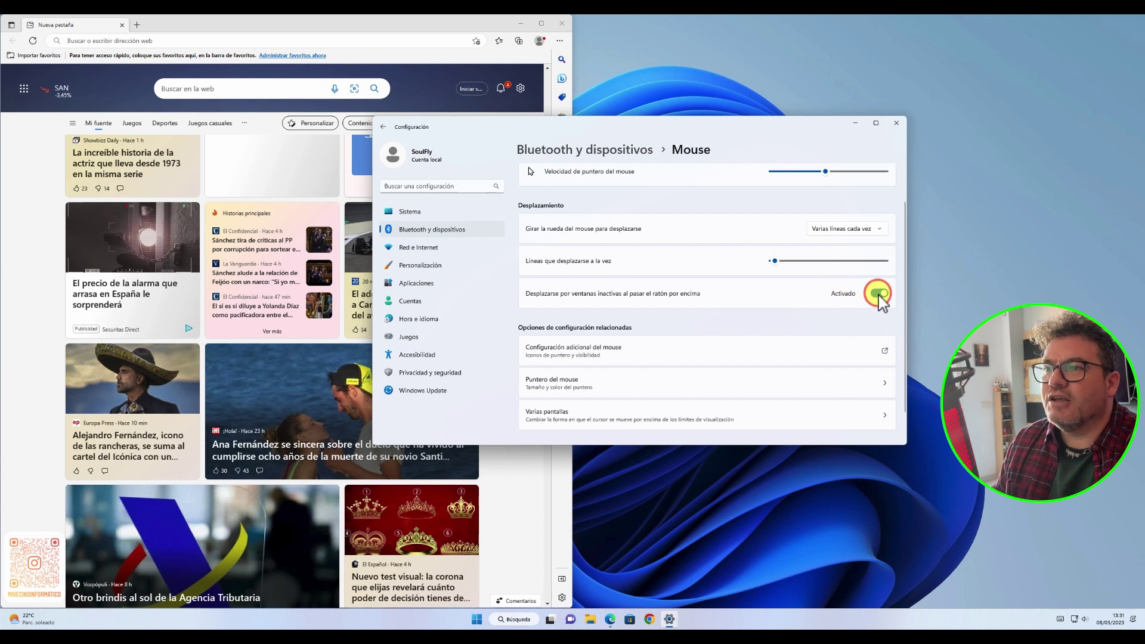
# - Place the settings window beside Edge and test wheel scrolling alternately over both windows
pyautogui.moveTo(465, 126); pyautogui.dragTo(707, 134)
pyautogui.scroll(-5, 360, 238)
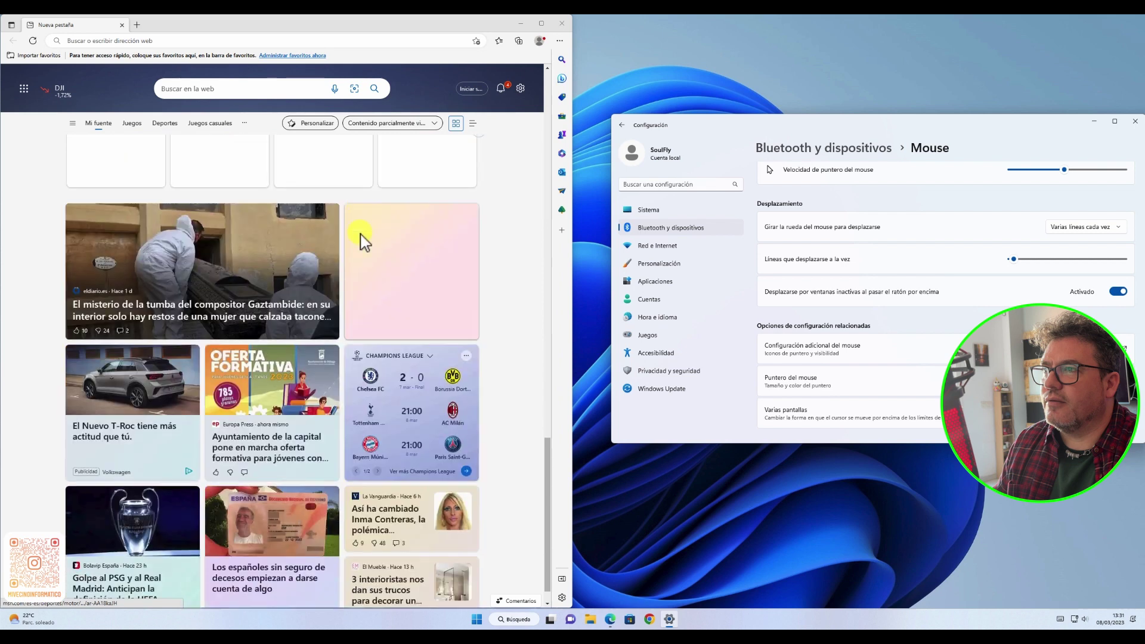
pyautogui.scroll(1, 774, 245)
pyautogui.scroll(-5, 460, 264)
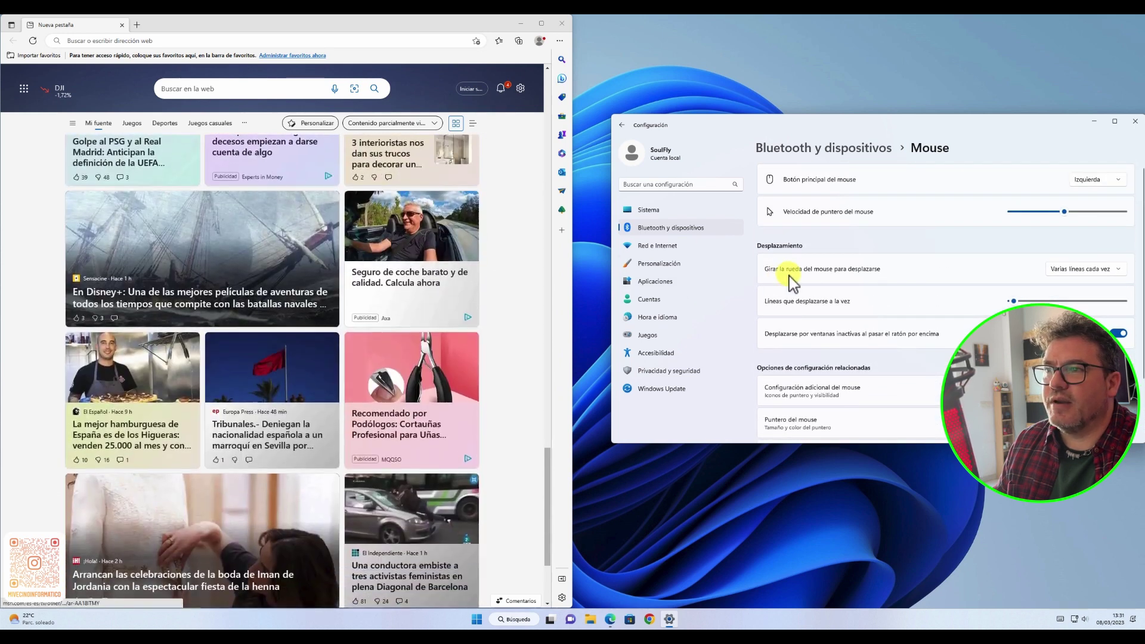
pyautogui.scroll(-2, 794, 276)
pyautogui.scroll(10, 435, 276)
pyautogui.scroll(10, 435, 281)
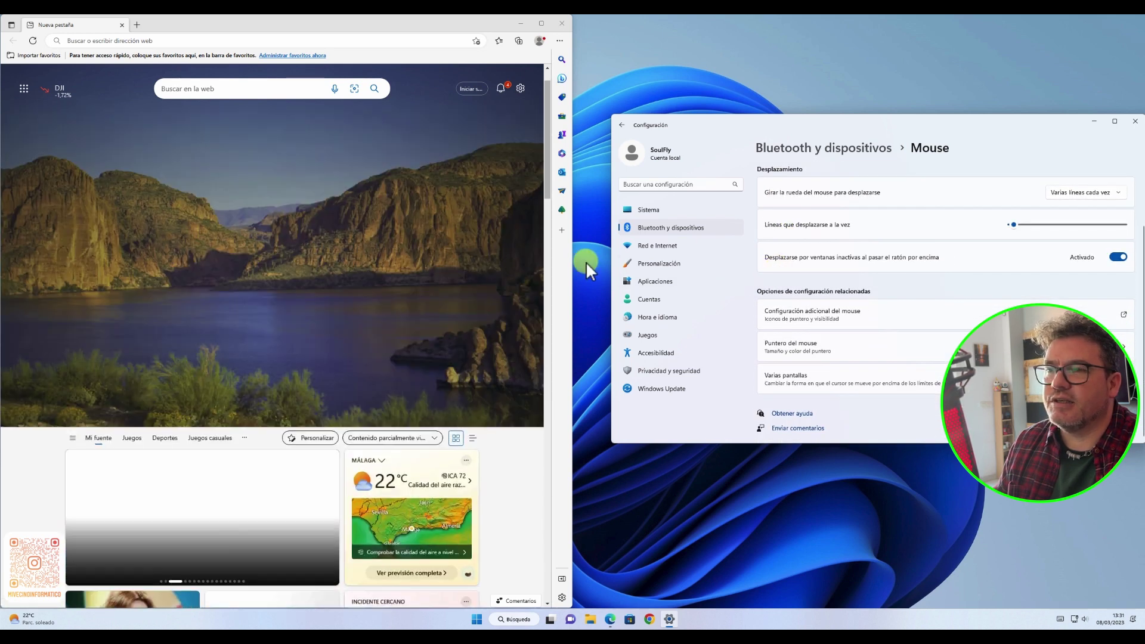
# - Close Edge, move the settings window back to the middle of the desktop, and return to Bluetooth y dispositivos
pyautogui.click(561, 23)
pyautogui.moveTo(769, 129); pyautogui.dragTo(483, 120)
pyautogui.click(538, 142)
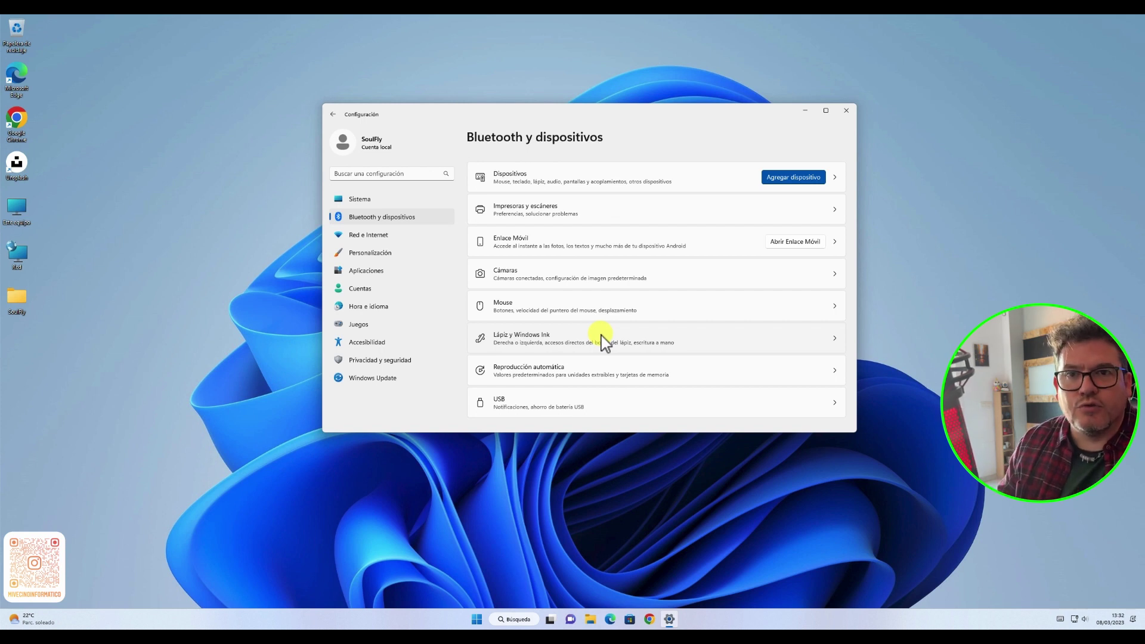
# - In Lápiz y Windows Ink, set the writing hand to Derecha and open the device page for pairing a pen
pyautogui.click(585, 339)
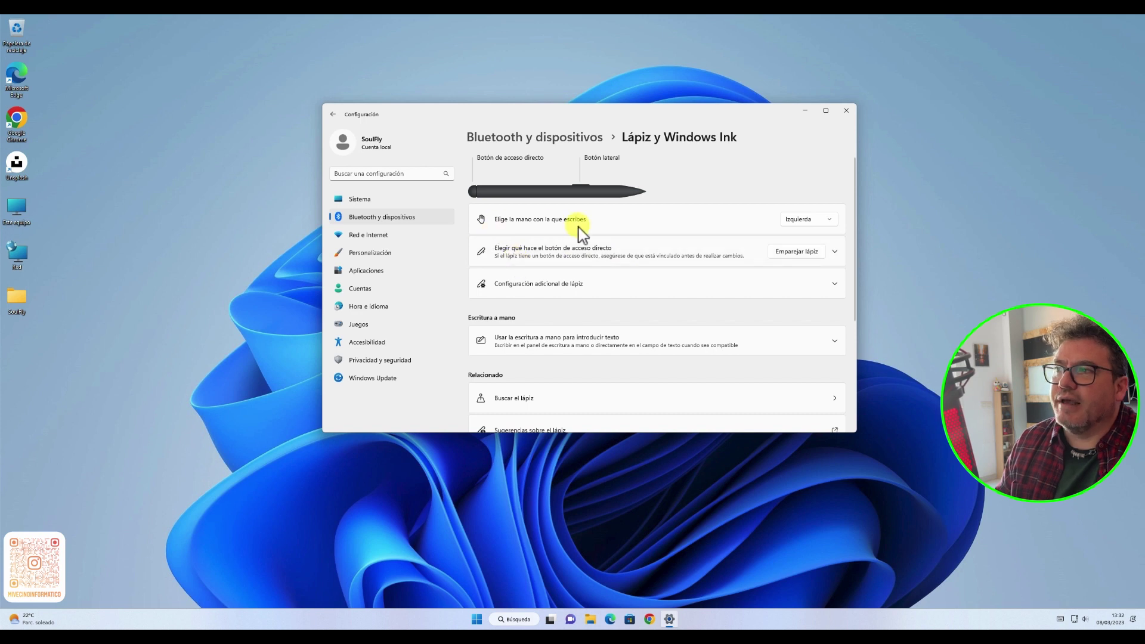
pyautogui.click(805, 222)
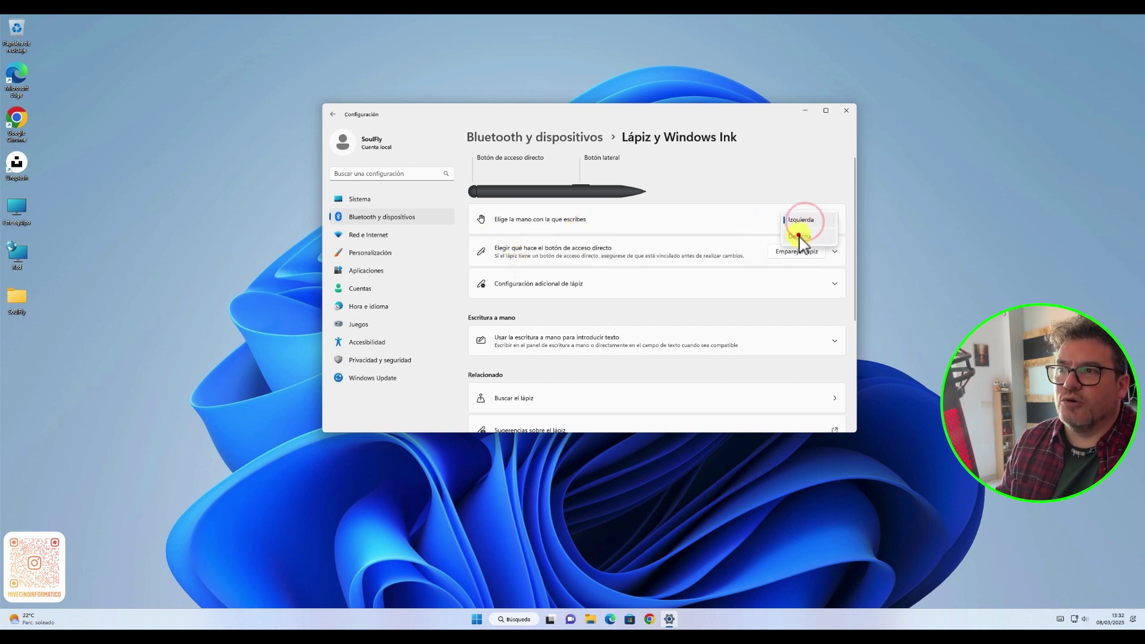
pyautogui.click(795, 239)
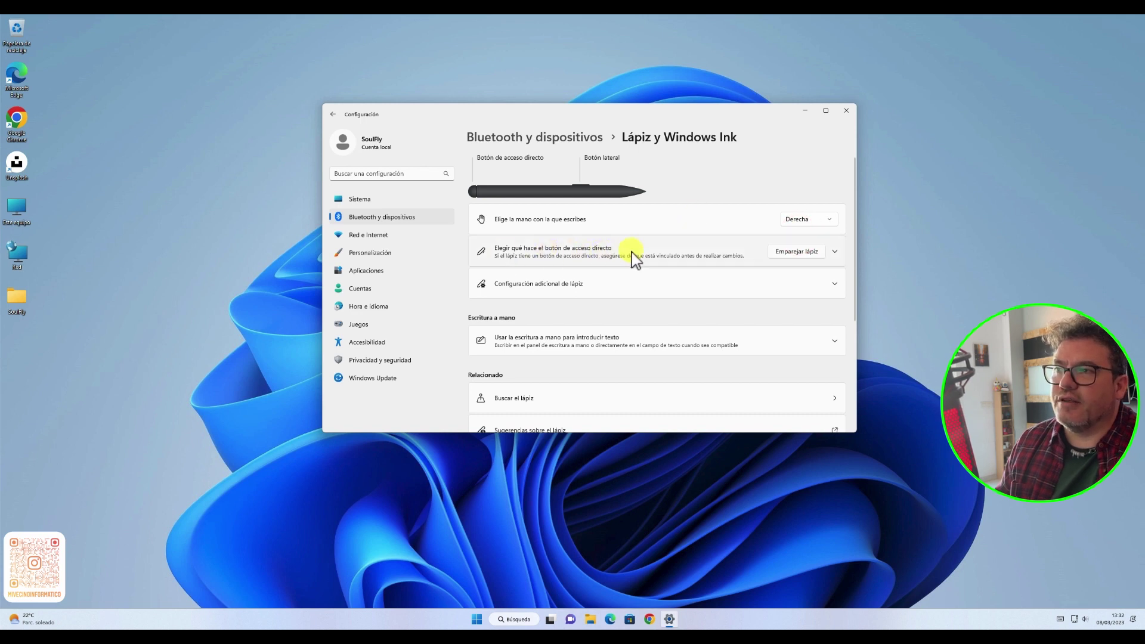
pyautogui.click(798, 251)
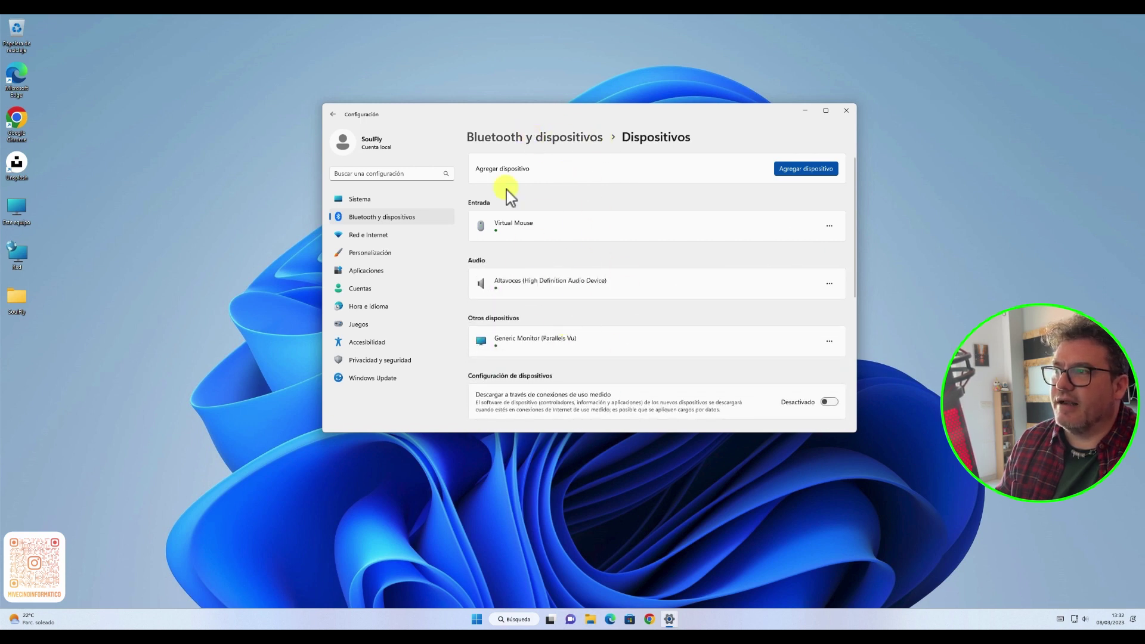
# - Return to Lápiz y Windows Ink and review the actions offered for Clic simple and Doble clic of the pen's shortcut button
pyautogui.click(333, 115)
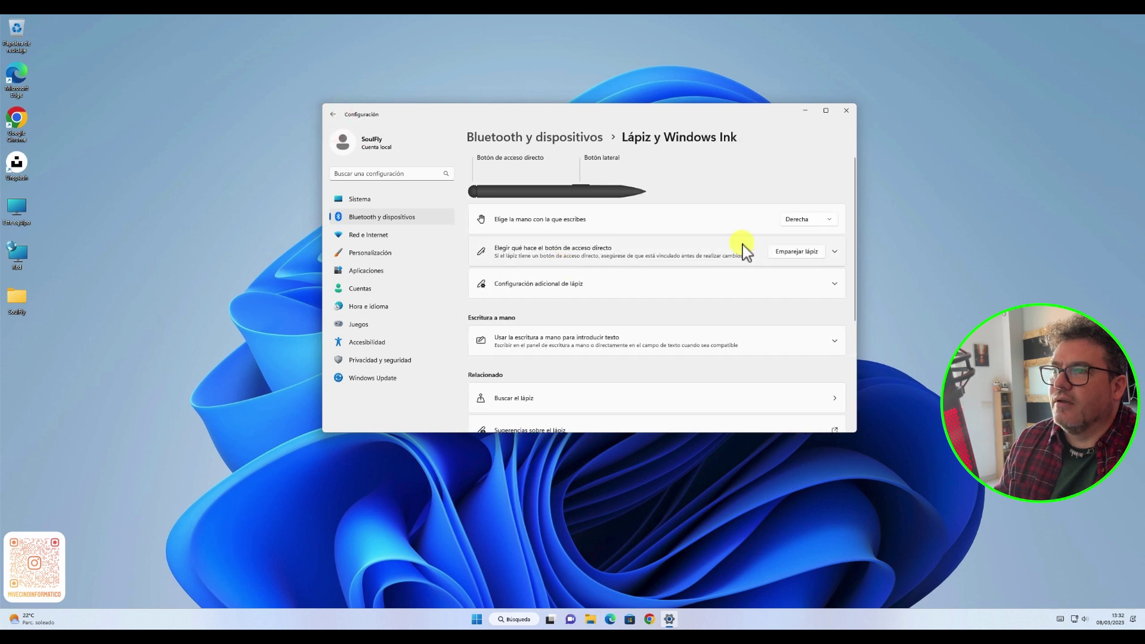
pyautogui.click(834, 252)
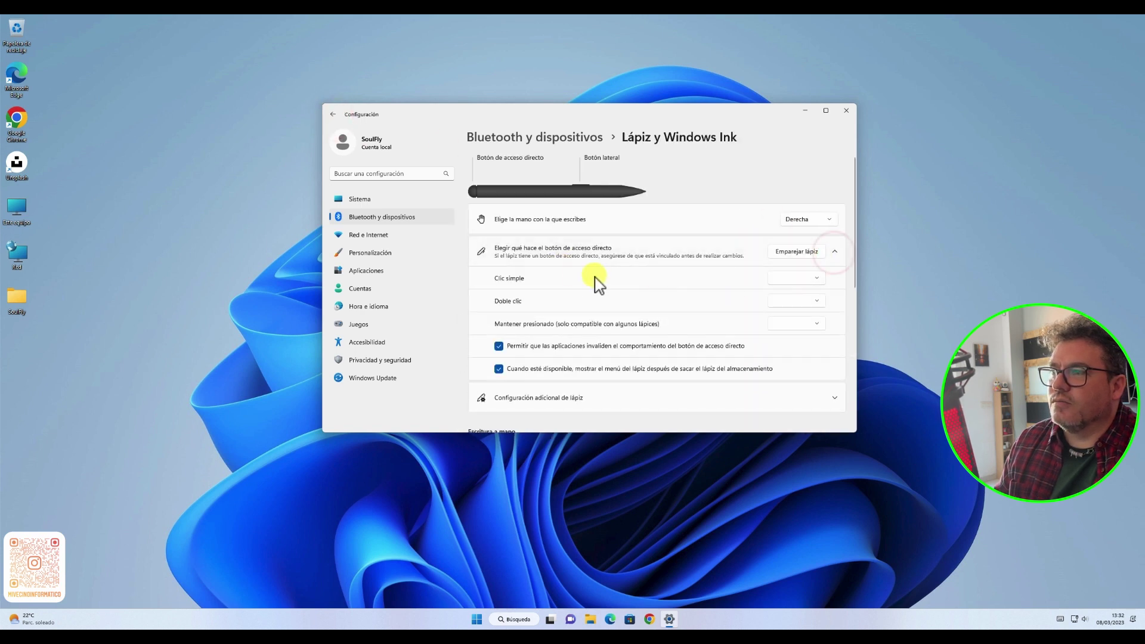
pyautogui.click(814, 278)
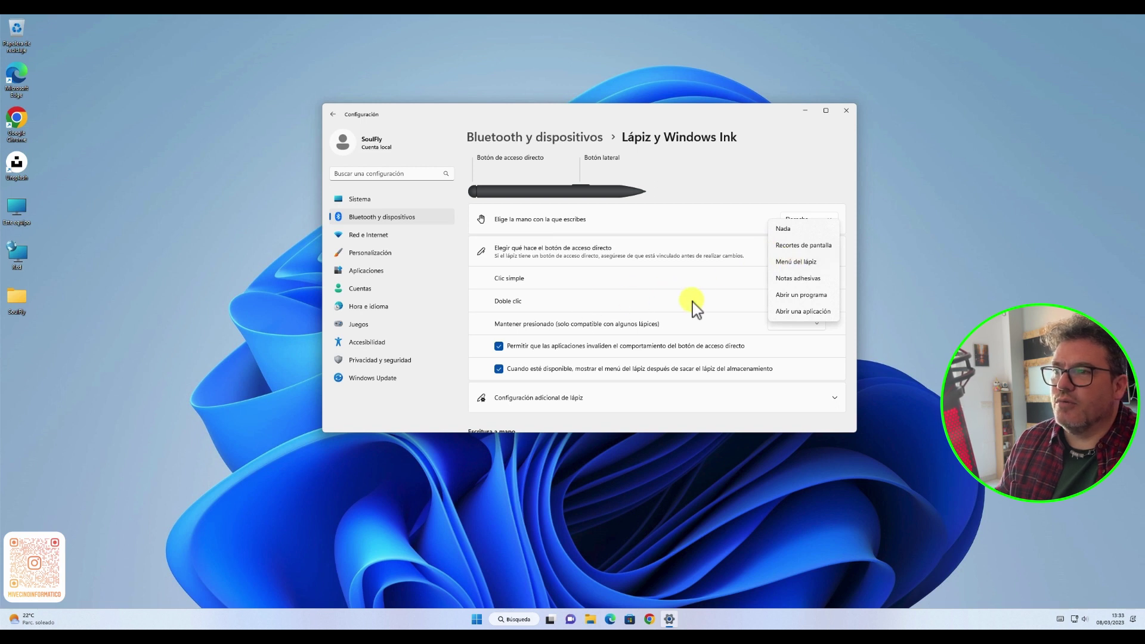
pyautogui.click(651, 294)
pyautogui.click(805, 301)
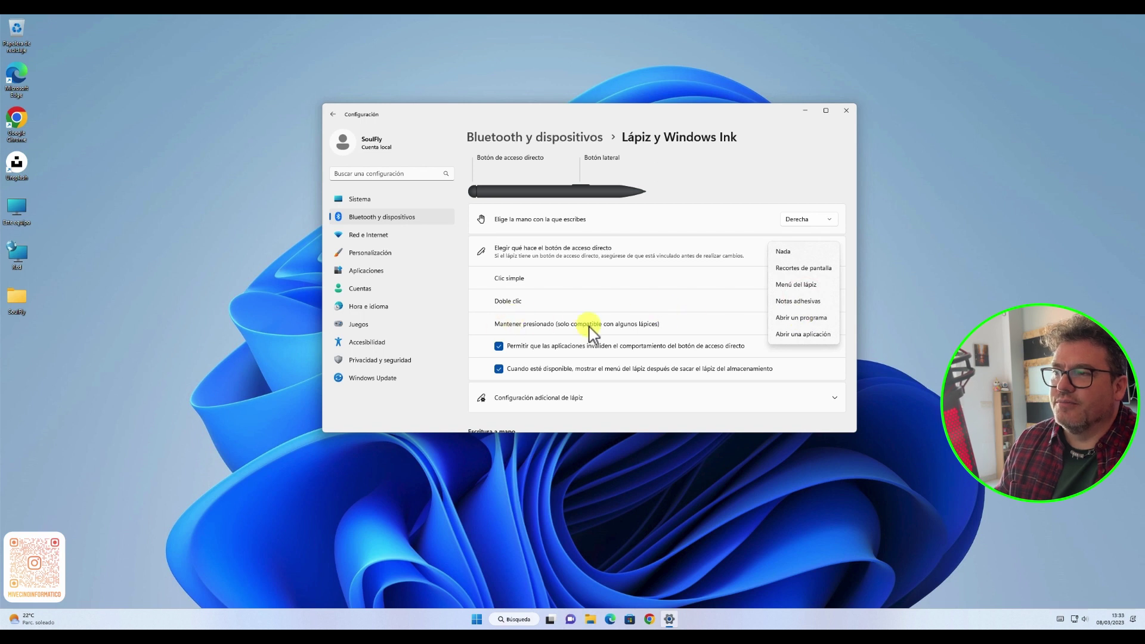
pyautogui.click(478, 324)
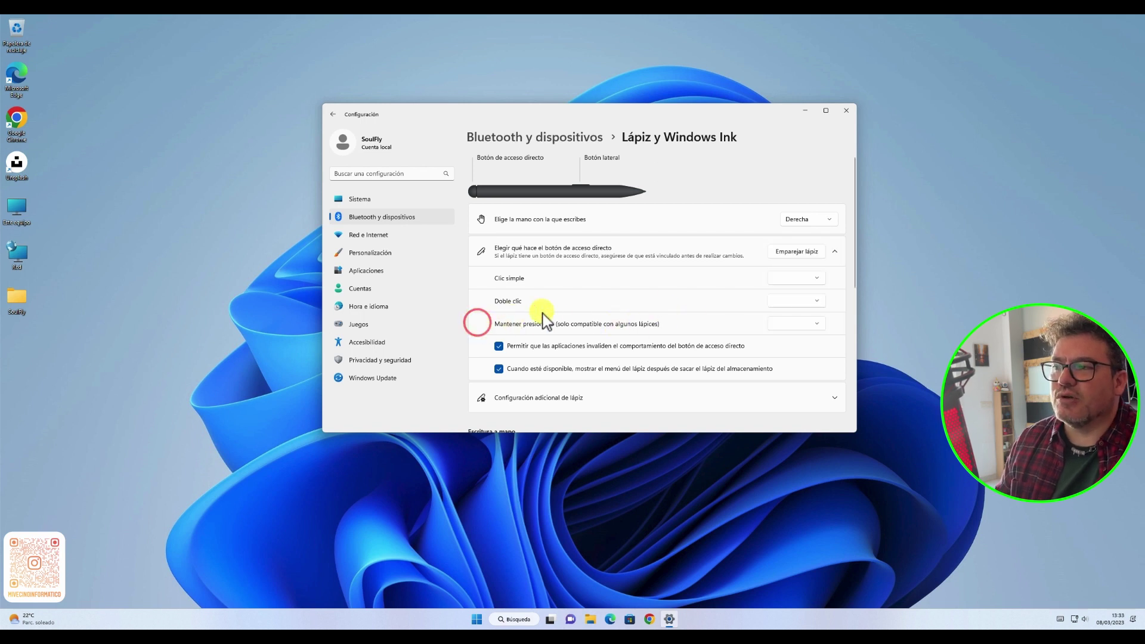
pyautogui.scroll(-2, 608, 263)
pyautogui.scroll(2, 611, 268)
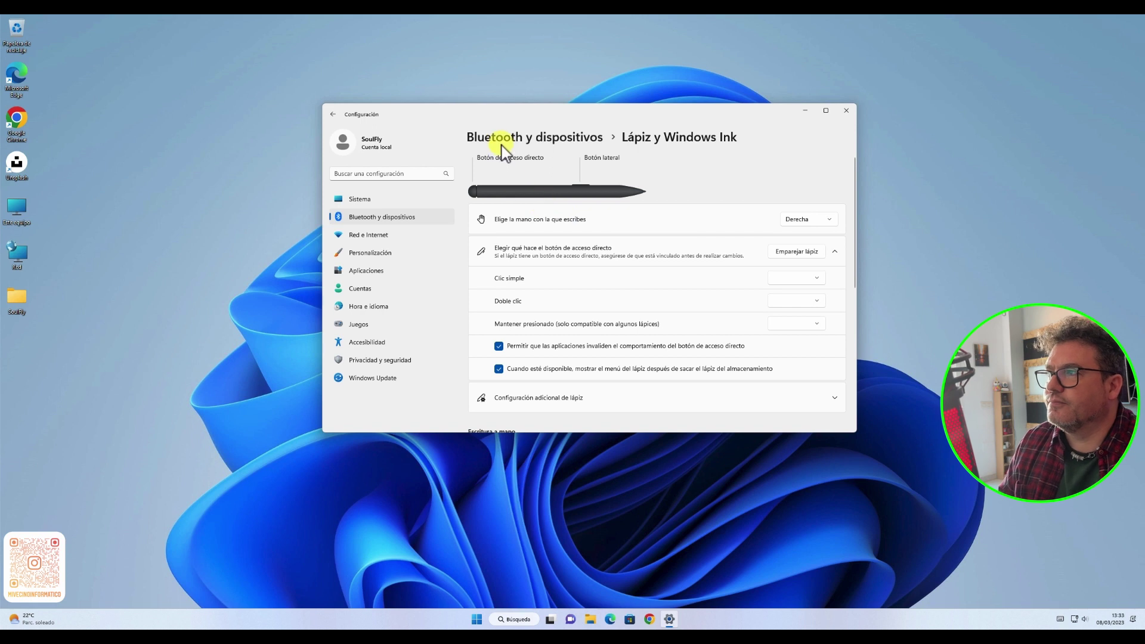
# - In Reproducción automática, try Importar Fotos y Vídeos (Fotos) and Abrir carpeta para ver los archivos (Explorador de archivos) as the Tarjeta de memoria default
pyautogui.click(398, 219)
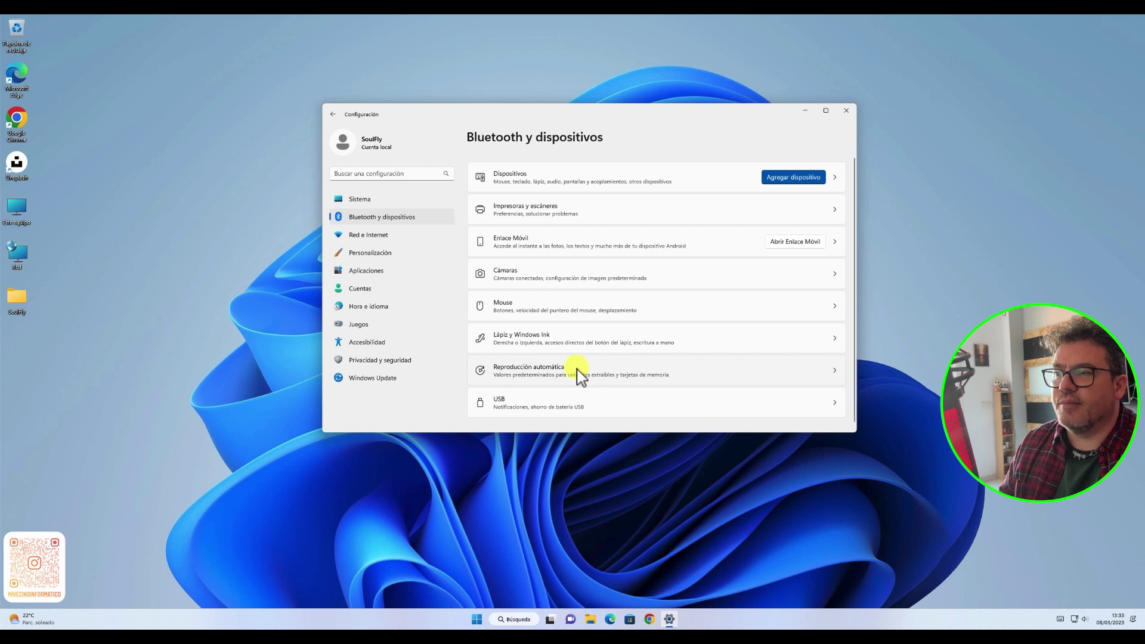
pyautogui.click(579, 376)
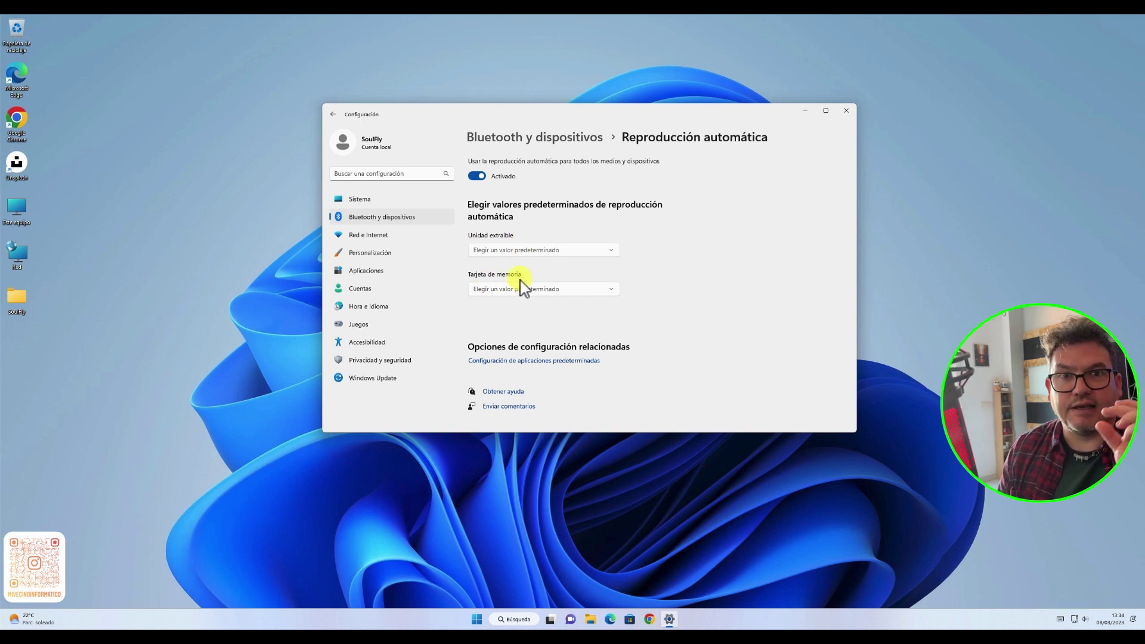
pyautogui.click(536, 290)
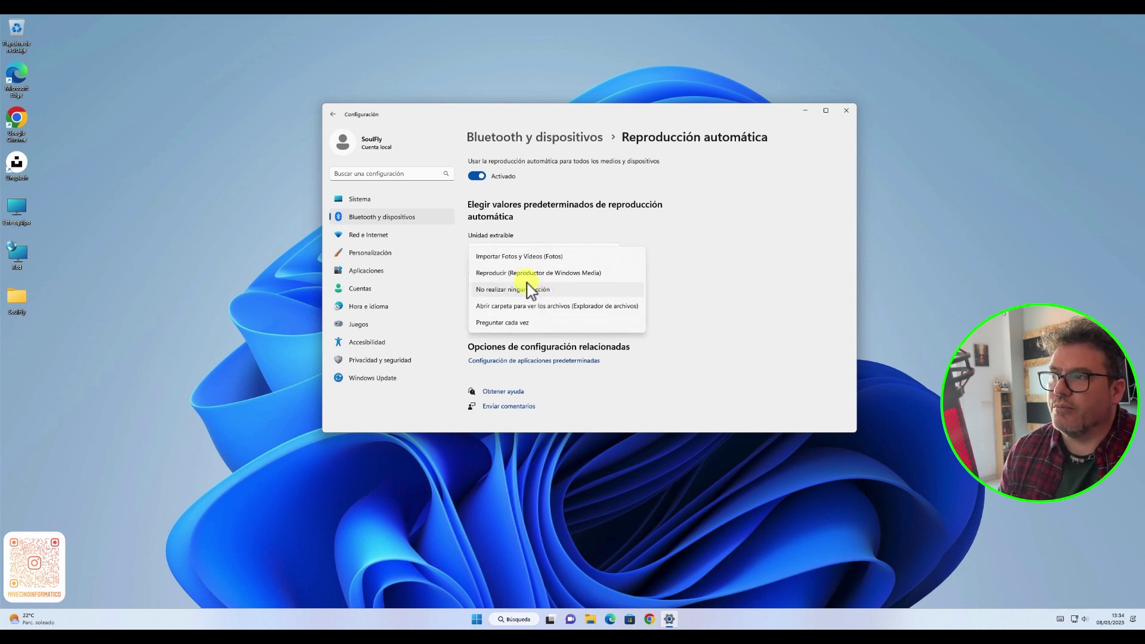
pyautogui.click(518, 255)
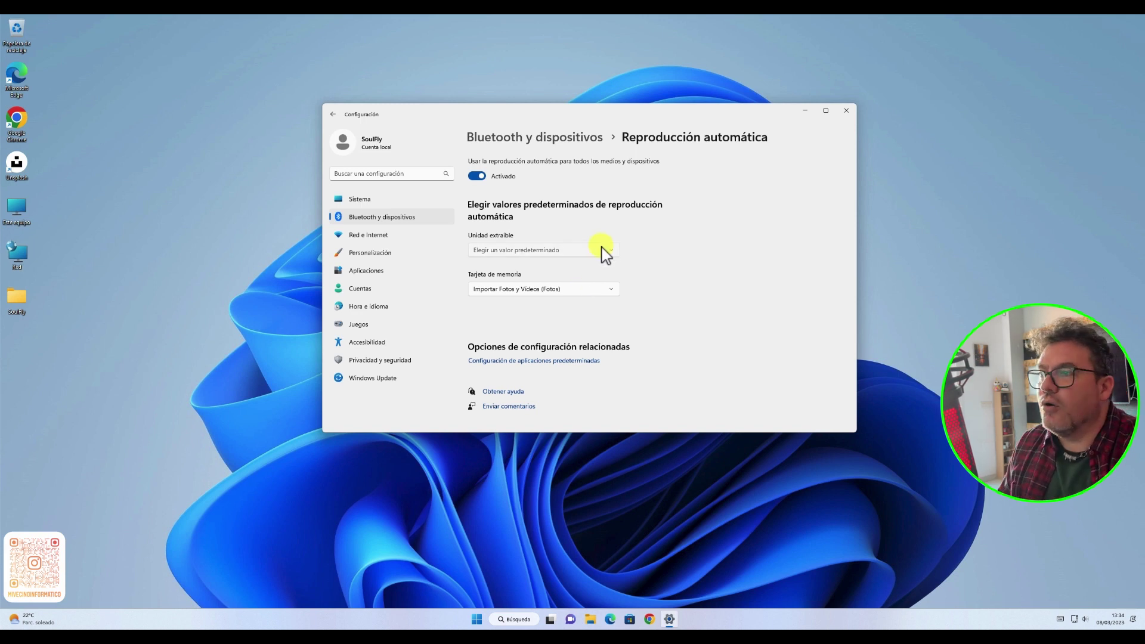
pyautogui.click(589, 286)
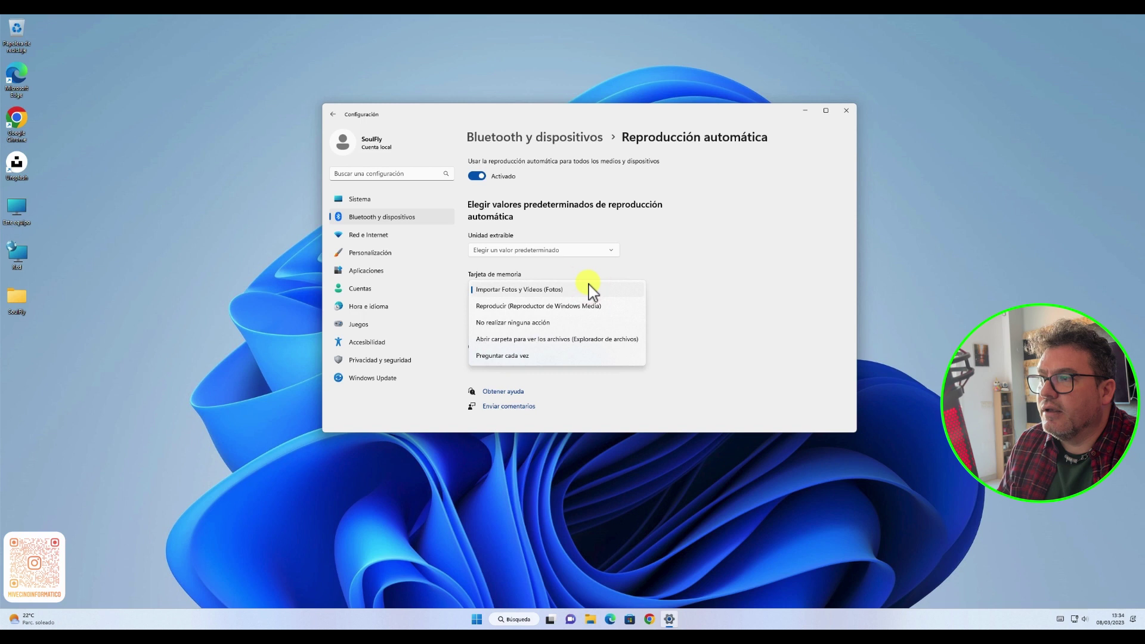
pyautogui.click(561, 339)
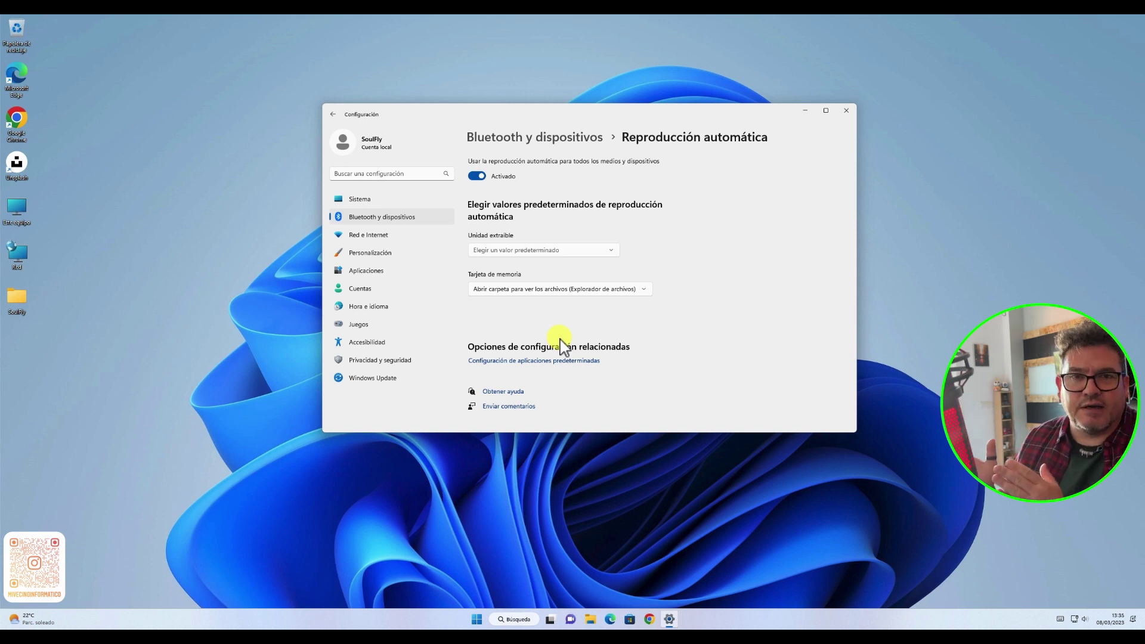
# - Set the autoplay default to Preguntar cada vez for both Tarjeta de memoria and Unidad extraíble
pyautogui.click(557, 288)
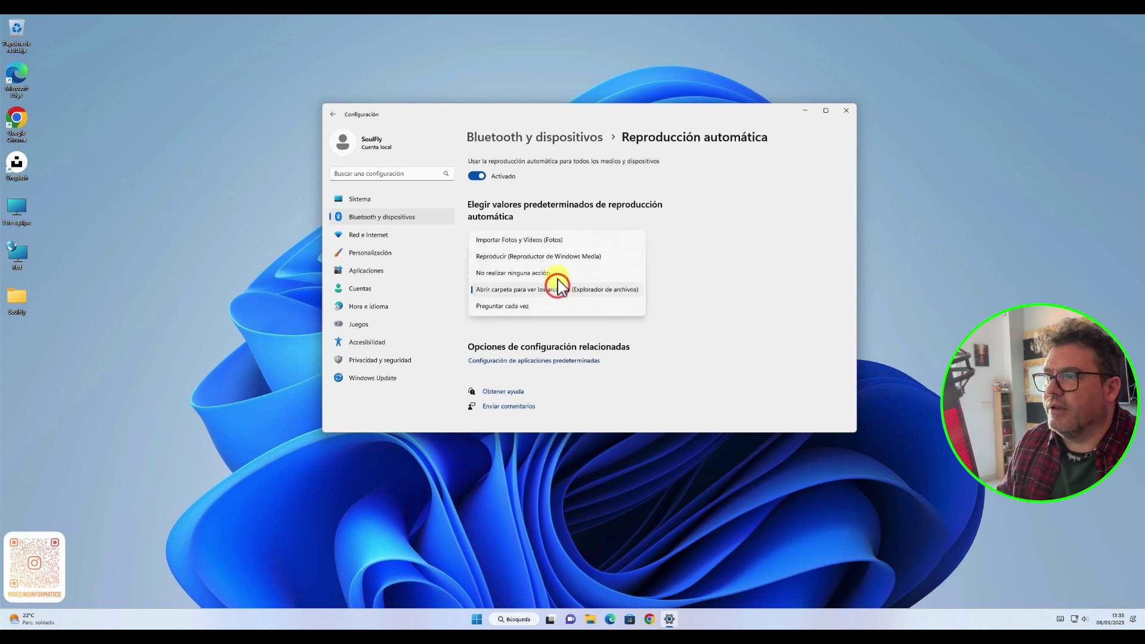
pyautogui.click(562, 306)
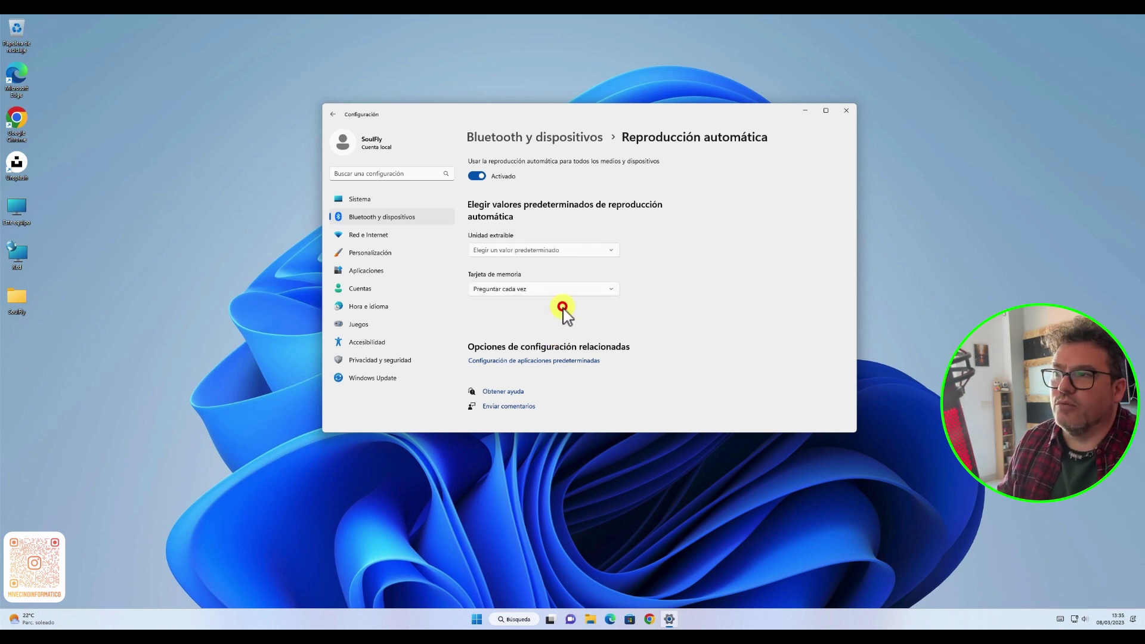
pyautogui.click(552, 253)
pyautogui.click(550, 267)
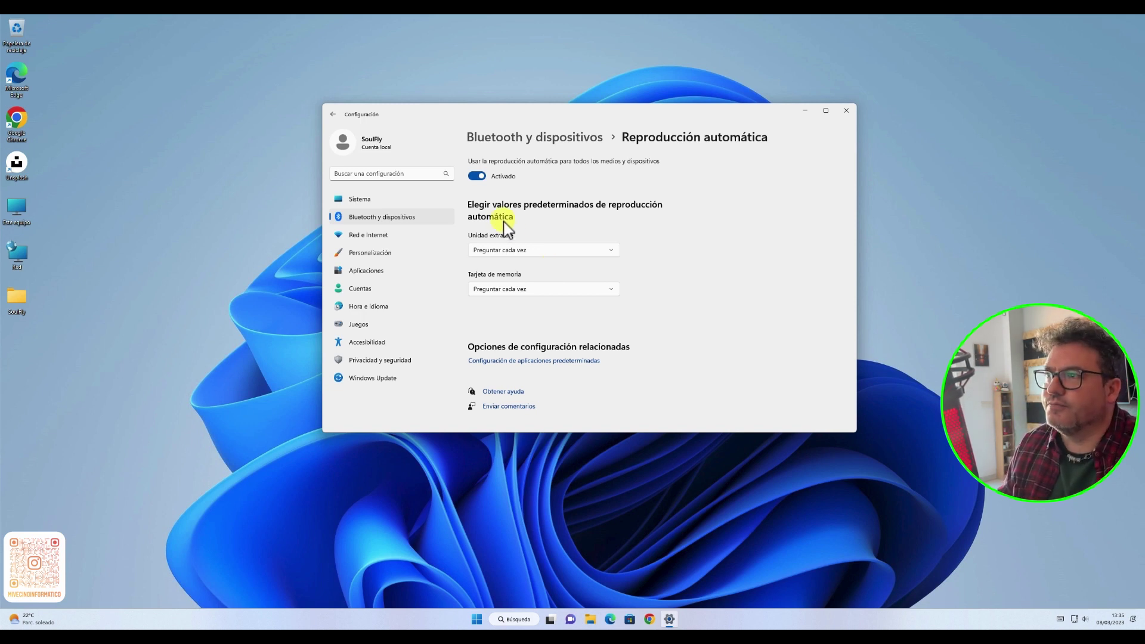
# - View the USB settings of Bluetooth y dispositivos and the Red e Internet page
pyautogui.click(483, 141)
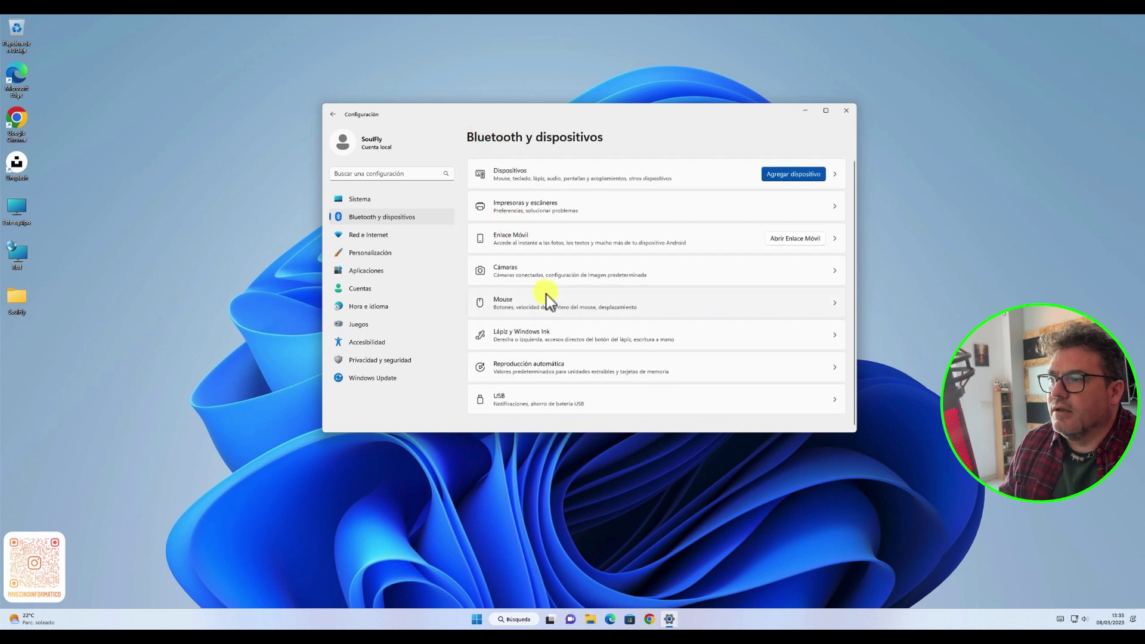
pyautogui.click(570, 401)
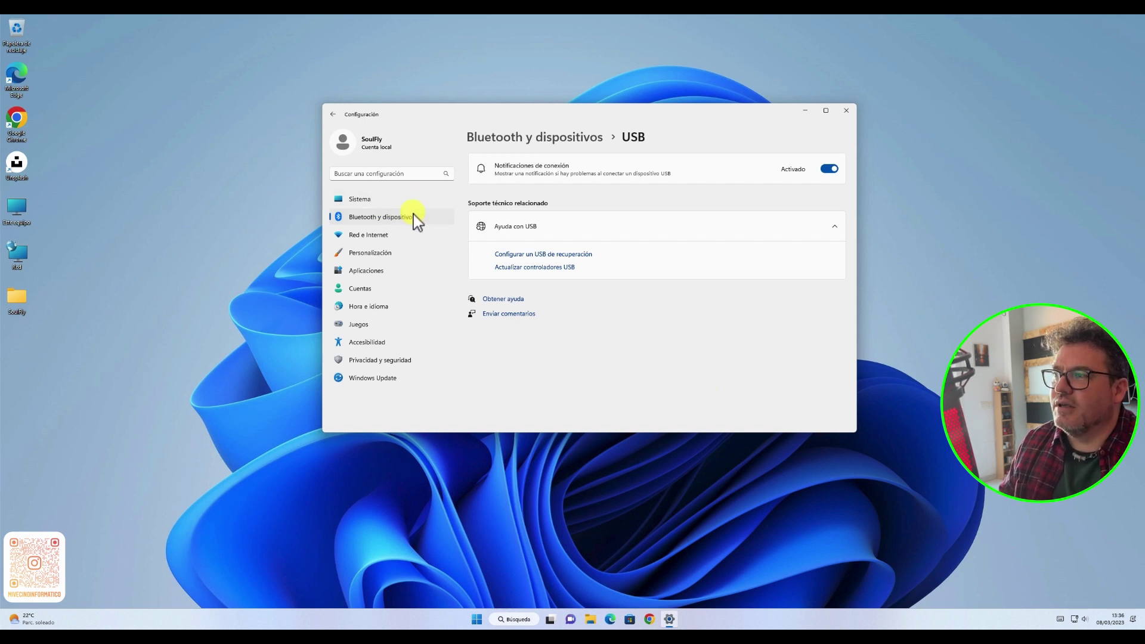
pyautogui.click(368, 237)
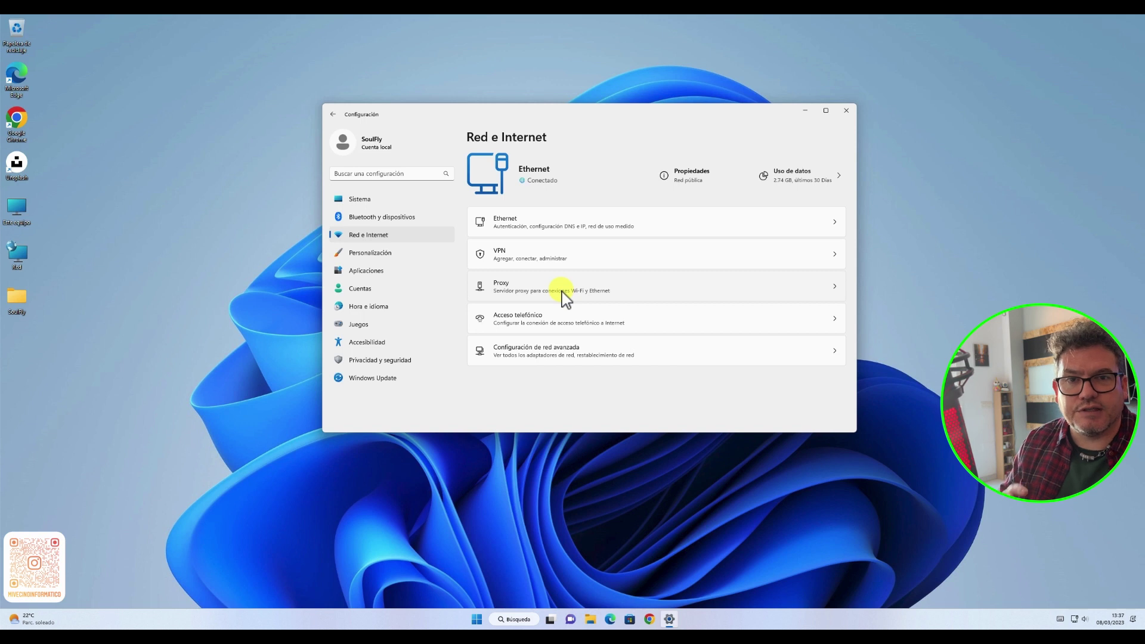
# - Open Aplicaciones instaladas and check the management options available for Asistencia rápida without uninstalling it
pyautogui.click(366, 271)
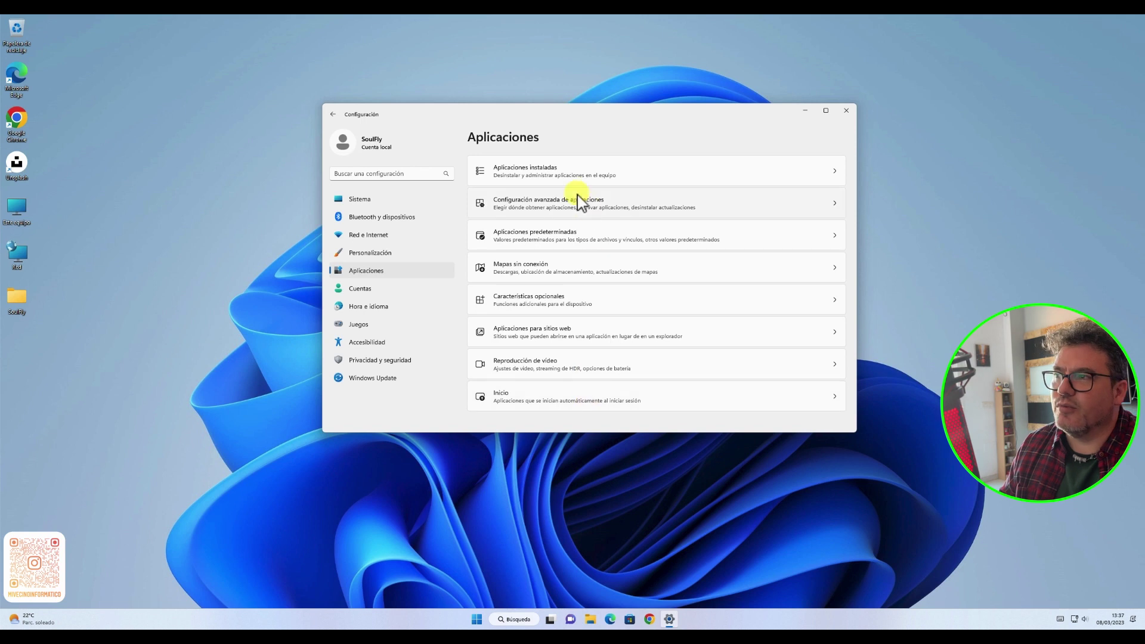
pyautogui.click(554, 170)
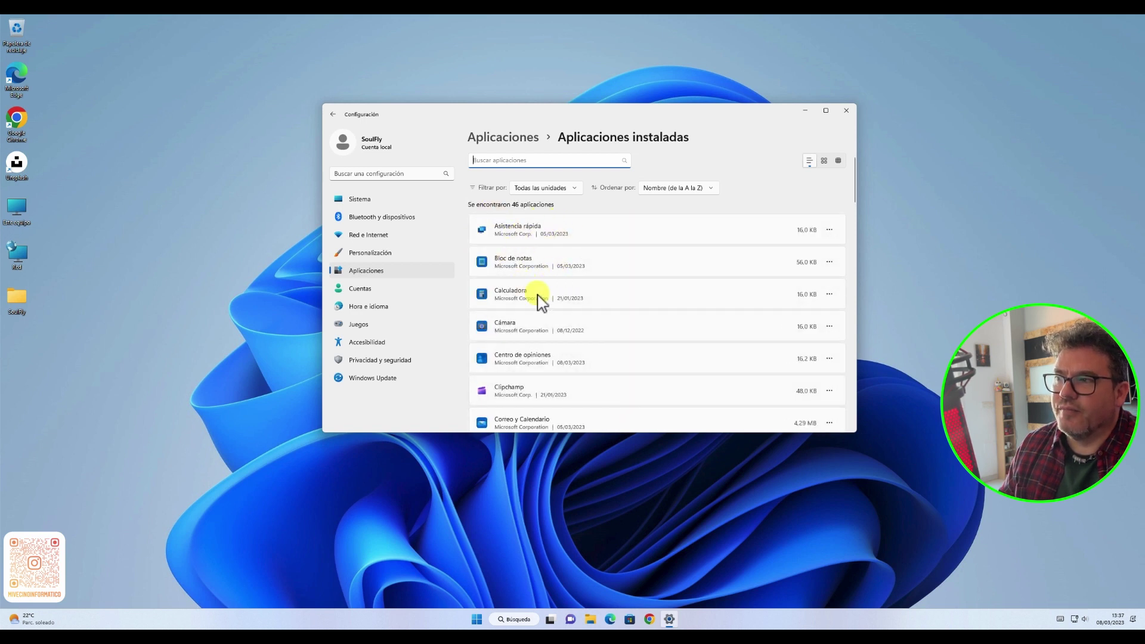
pyautogui.scroll(-3, 537, 296)
pyautogui.scroll(3, 537, 295)
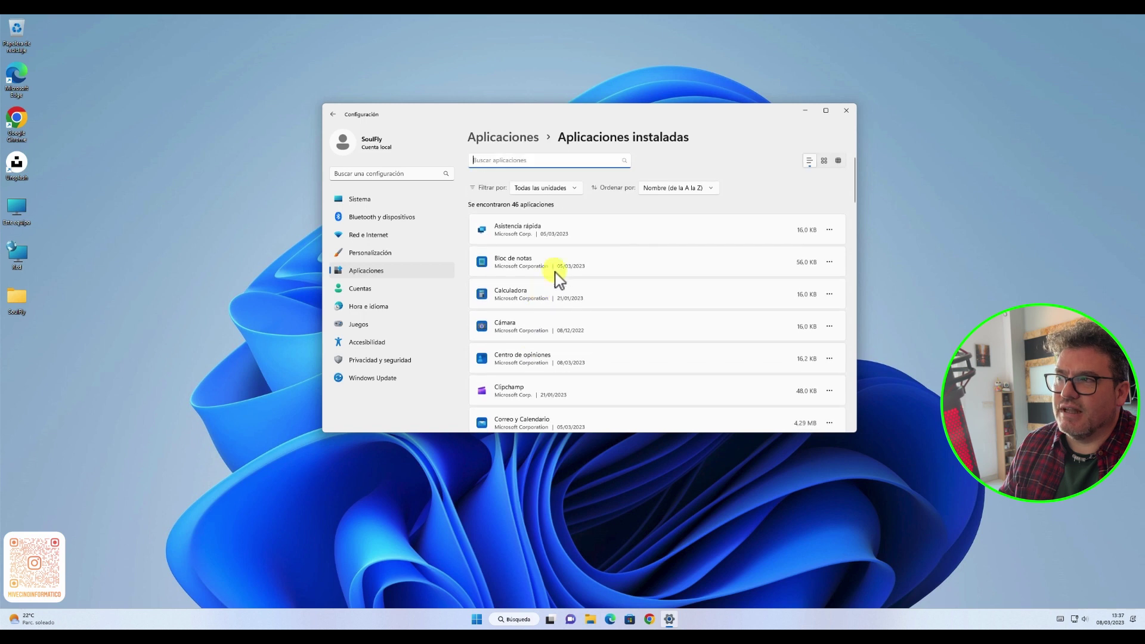
pyautogui.click(829, 230)
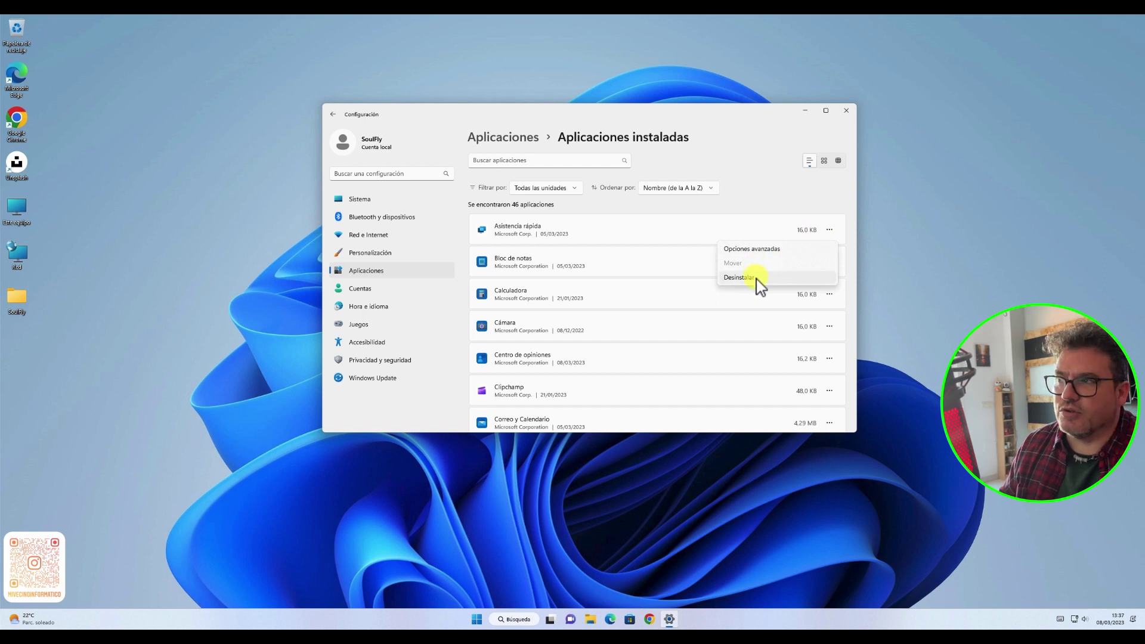
pyautogui.click(620, 205)
# - Look through the installed apps and check the management options for Rockwell Nova and Solitaire & Casual Games
pyautogui.scroll(-2, 581, 280)
pyautogui.scroll(-1, 581, 280)
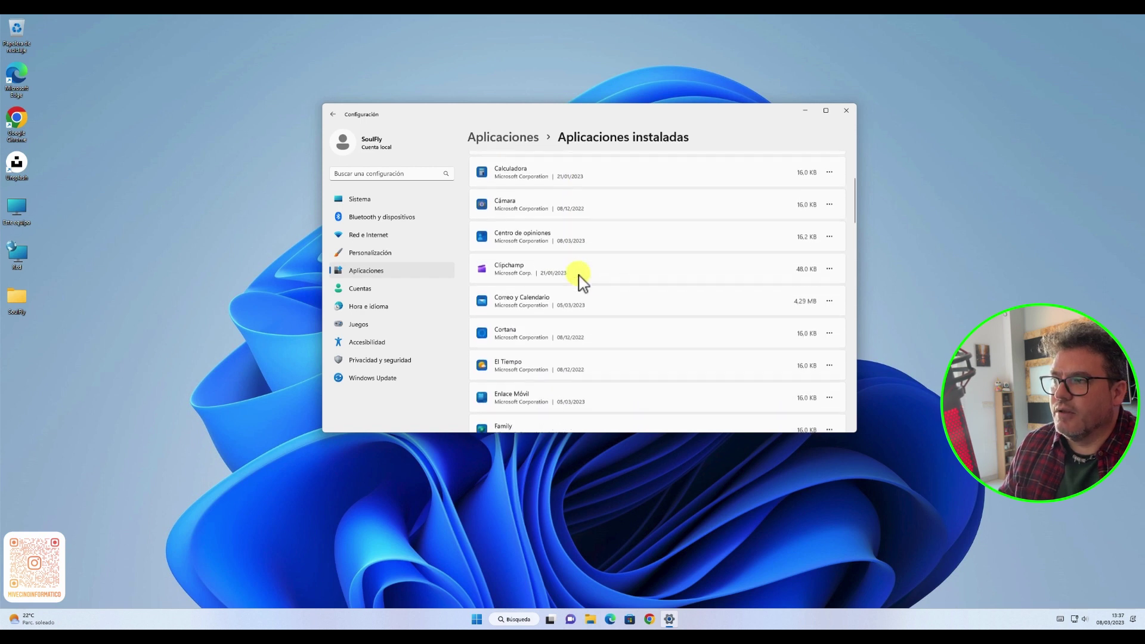
pyautogui.scroll(-5, 578, 282)
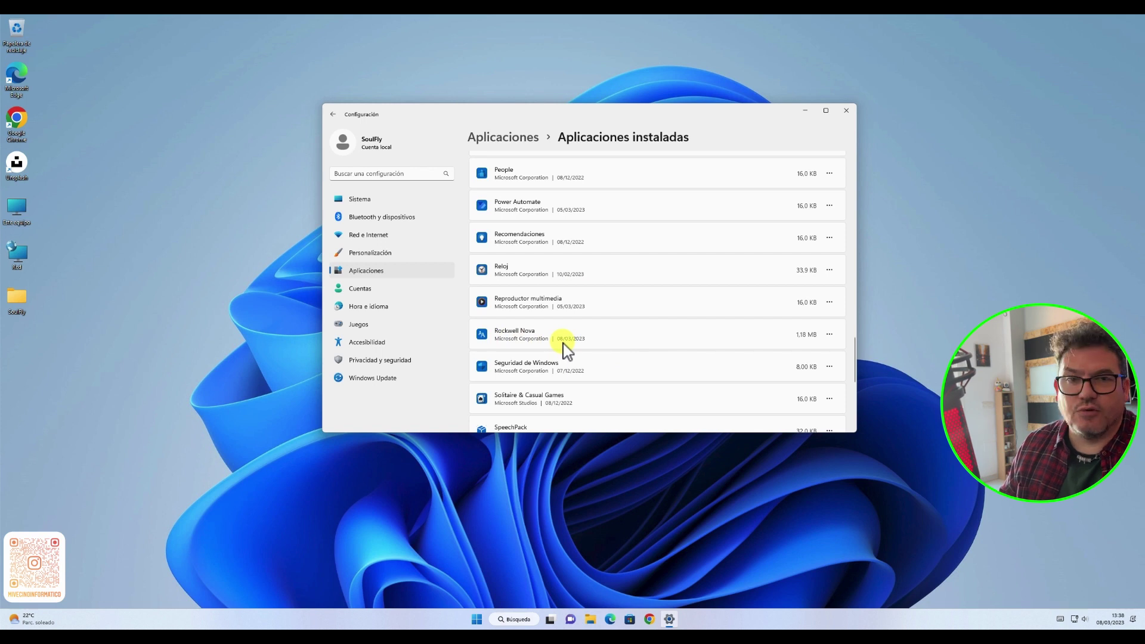
pyautogui.click(829, 334)
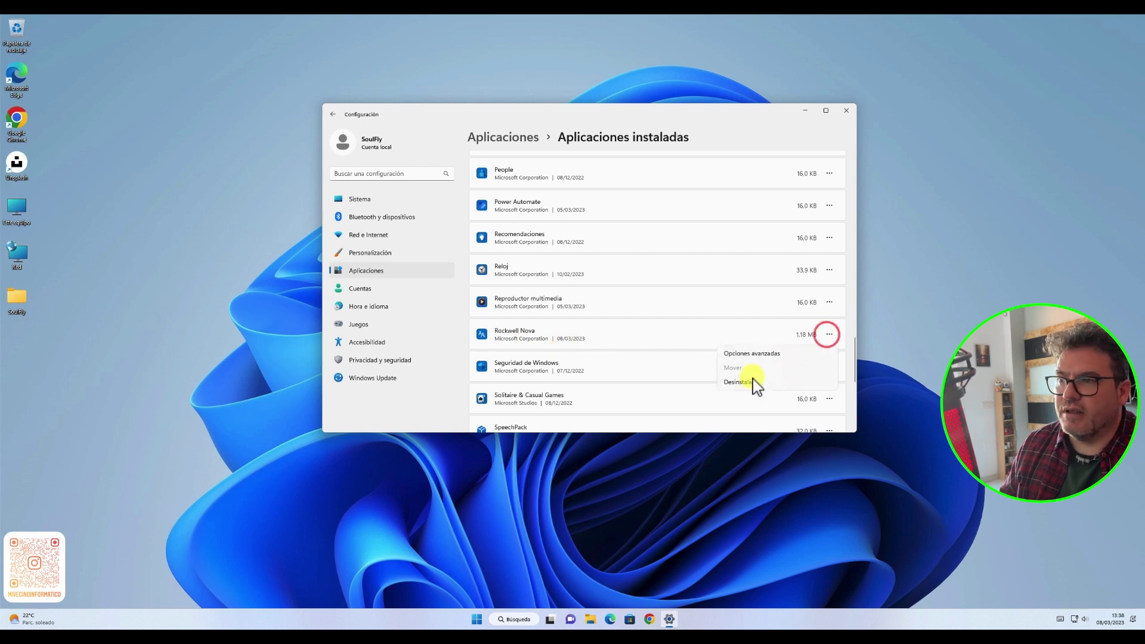
pyautogui.click(549, 337)
pyautogui.scroll(-3, 545, 332)
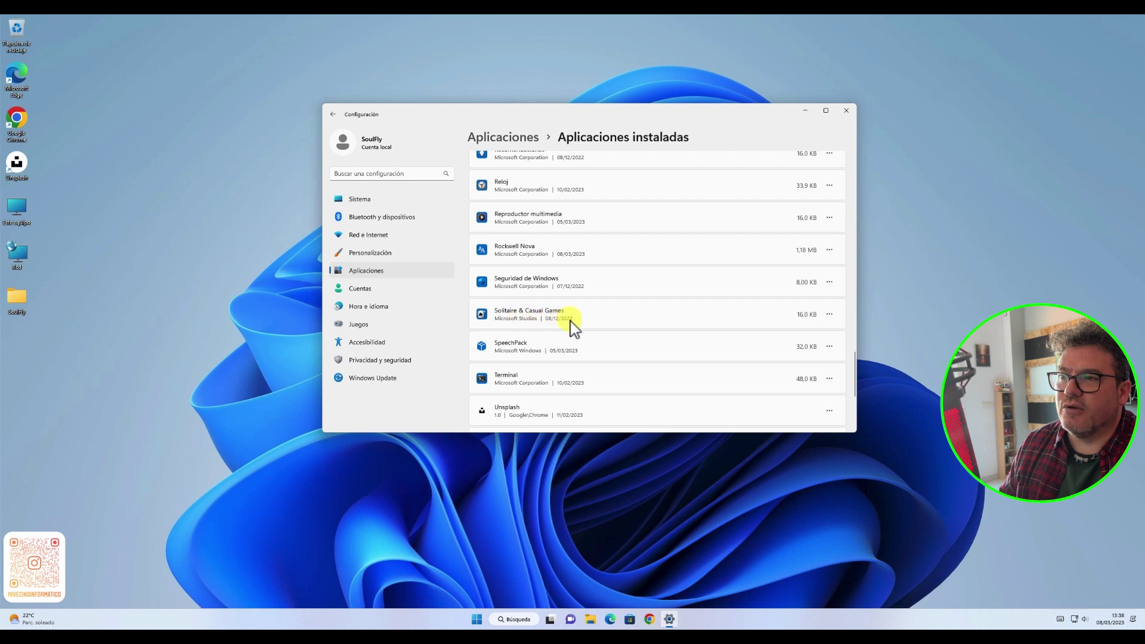
pyautogui.click(829, 314)
pyautogui.click(656, 310)
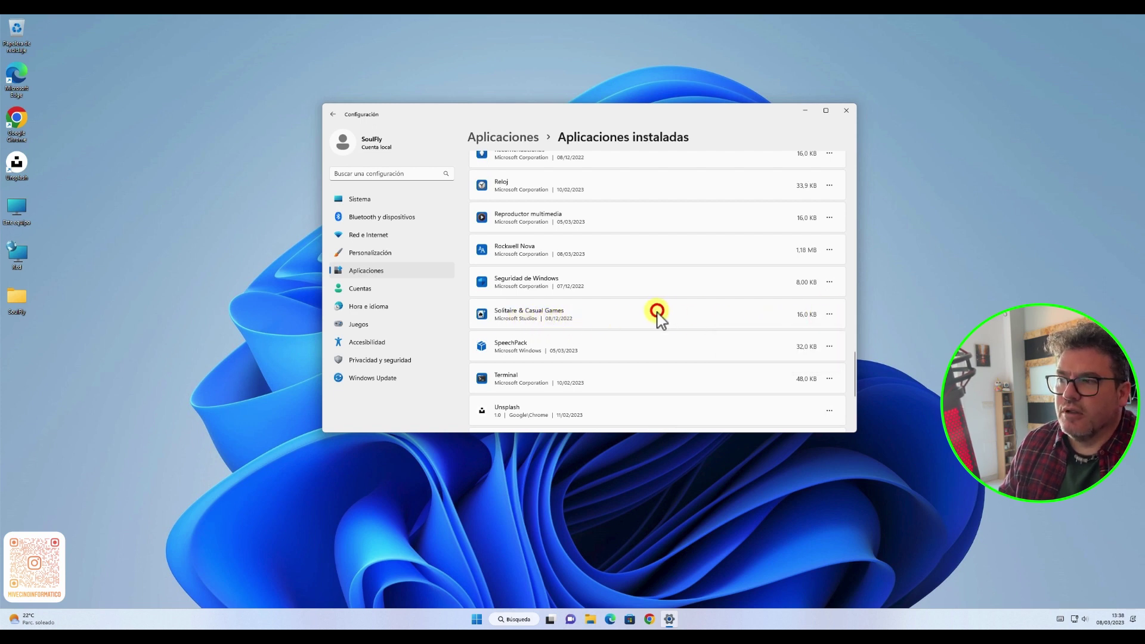
# - Review the sizes of the installed apps and sort the list by Tamaño (de grande a pequeño)
pyautogui.scroll(10, 656, 310)
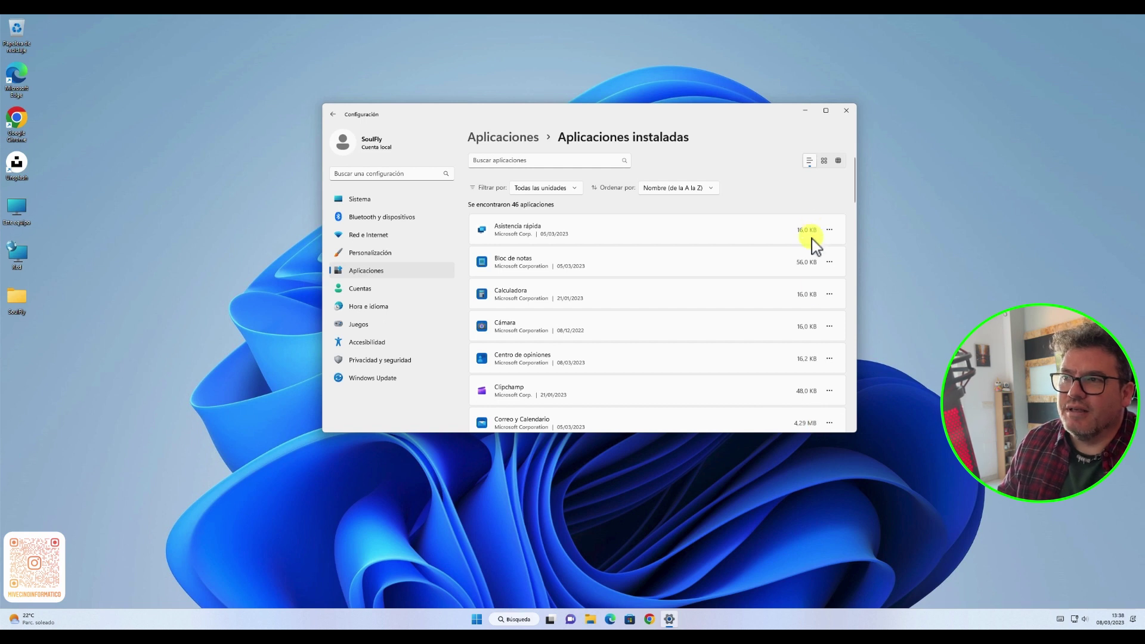
pyautogui.scroll(-3, 802, 325)
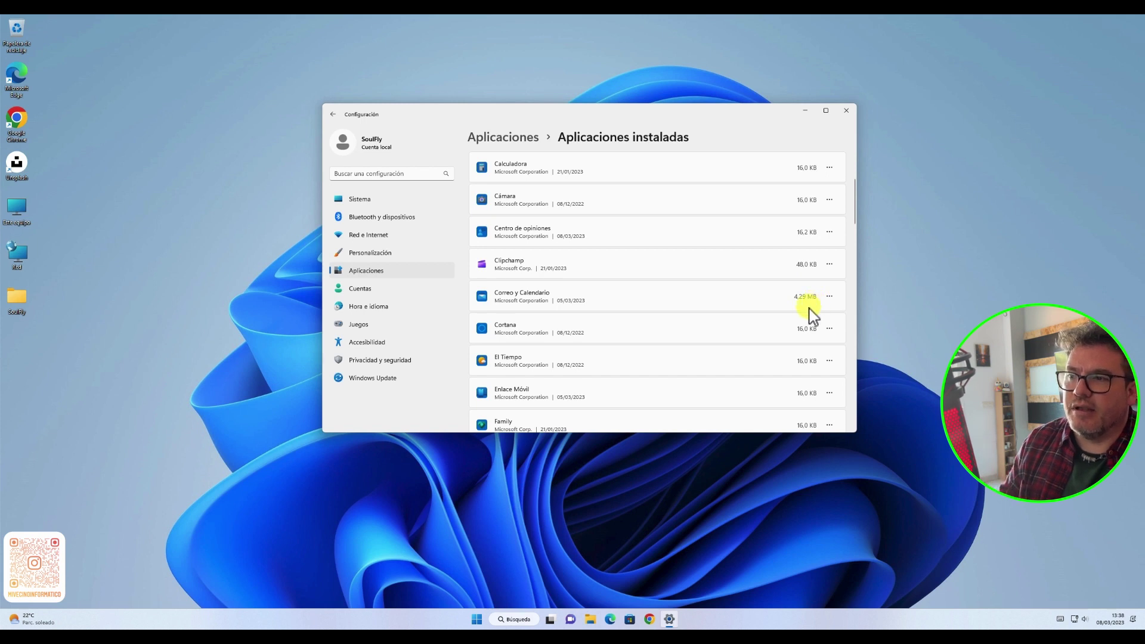
pyautogui.scroll(-5, 817, 311)
pyautogui.scroll(-5, 812, 316)
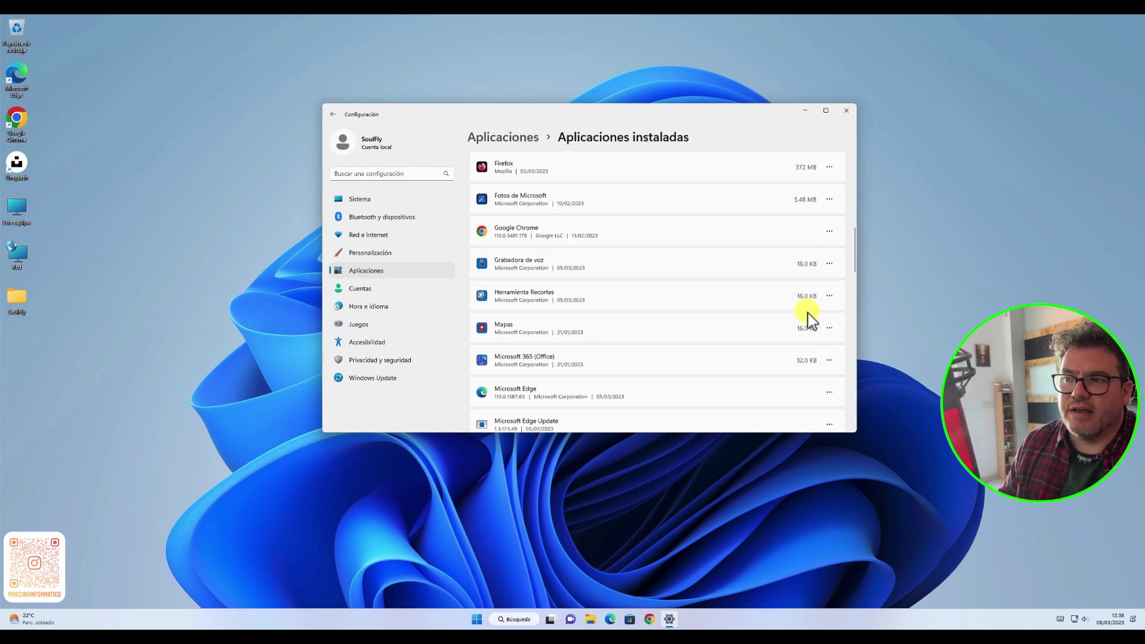
pyautogui.scroll(-5, 809, 320)
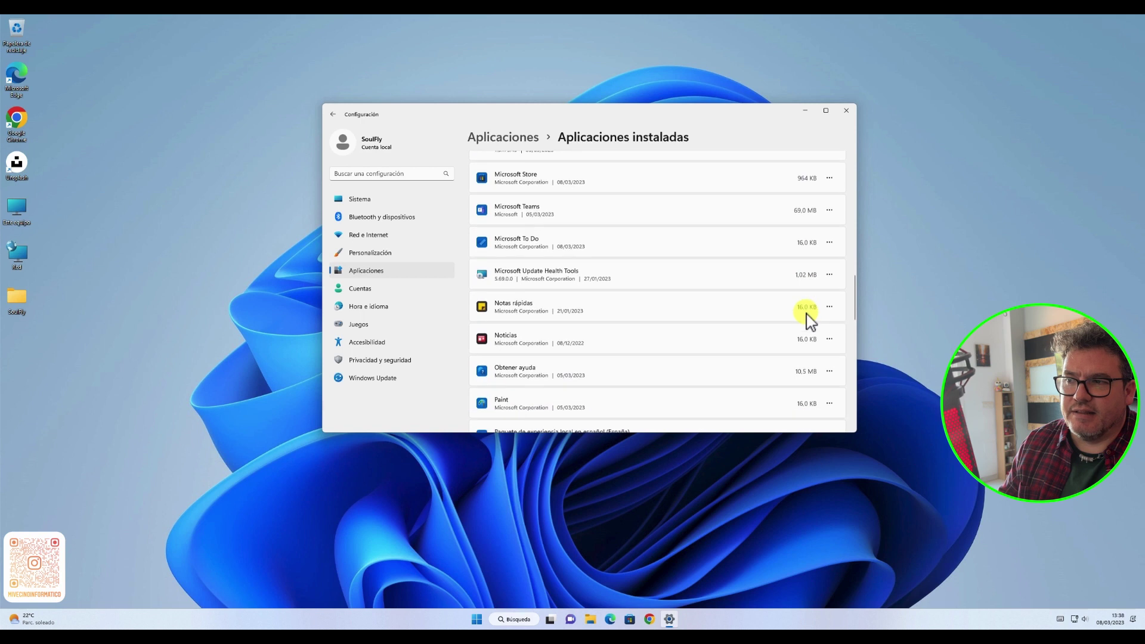
pyautogui.scroll(15, 809, 320)
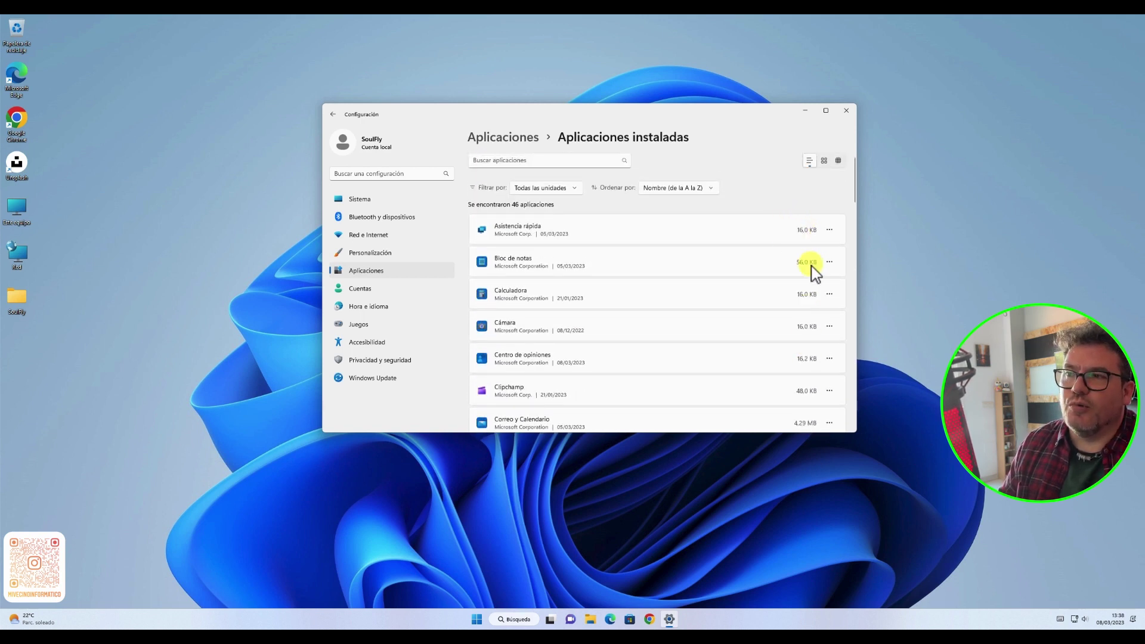
pyautogui.scroll(-2, 813, 345)
pyautogui.scroll(2, 813, 334)
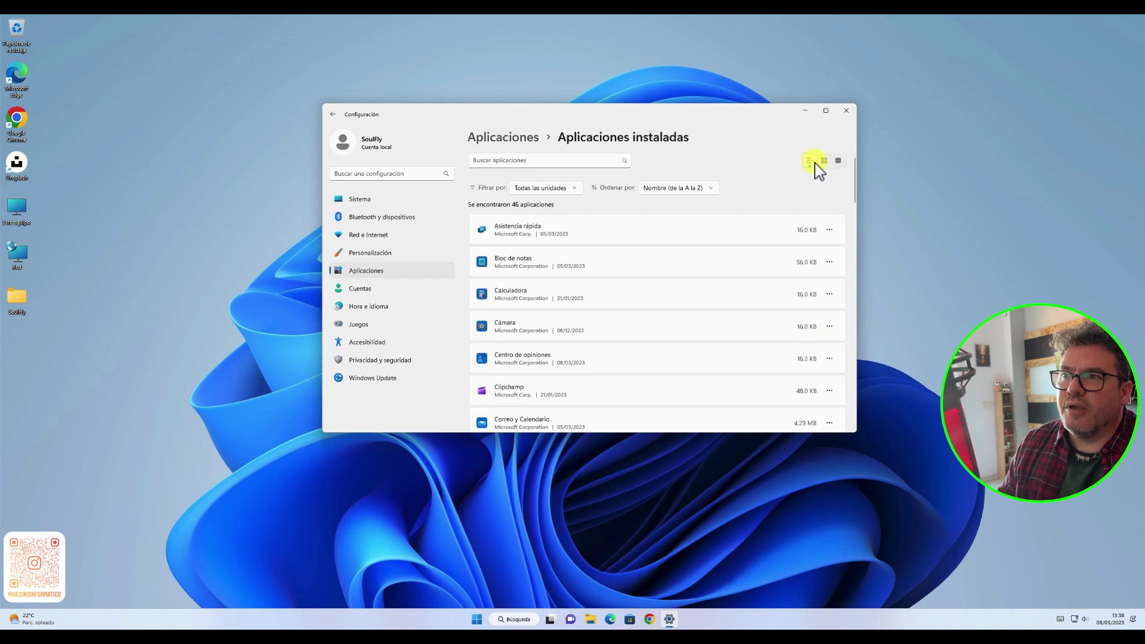
pyautogui.click(682, 193)
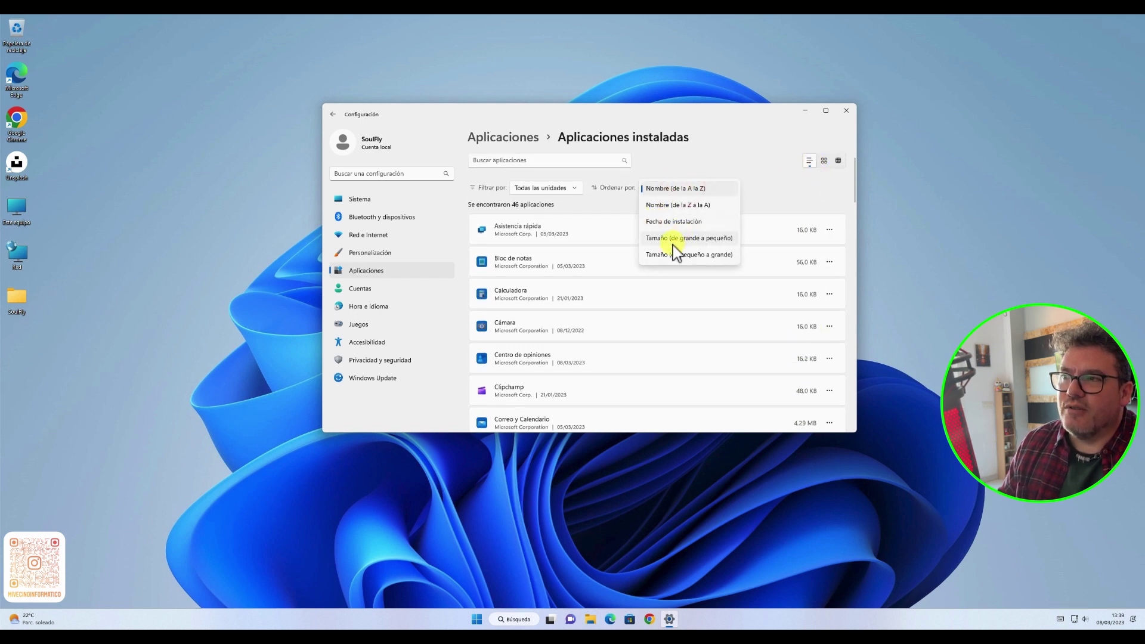
pyautogui.click(697, 238)
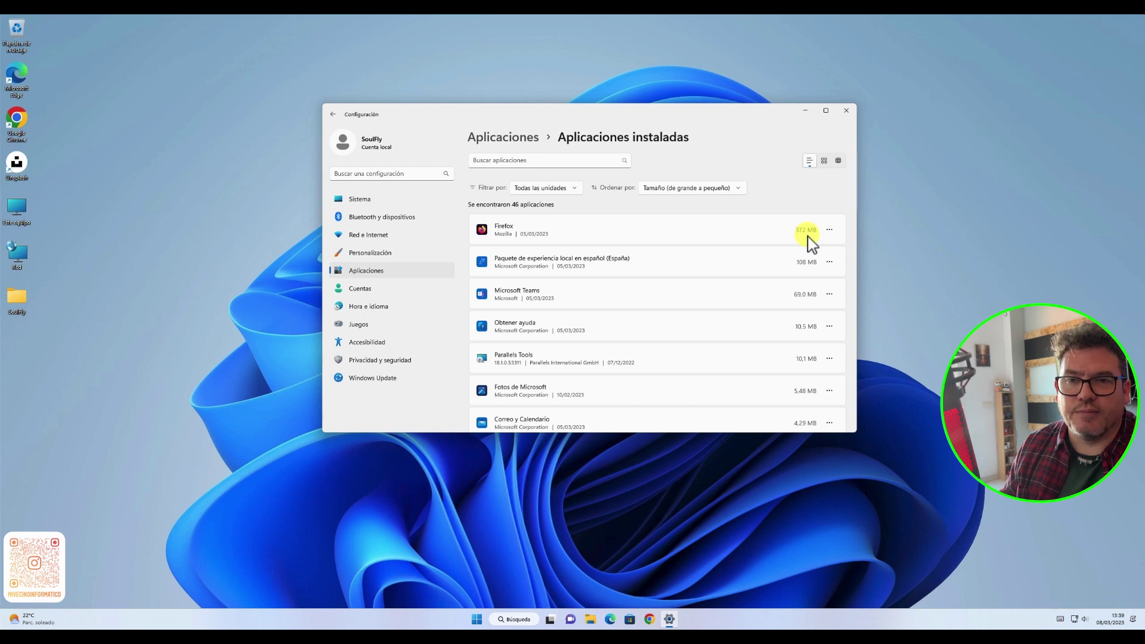
# - Check Firefox's management options and the app source choices in Configuración avanzada de aplicaciones, keeping De cualquier lugar
pyautogui.click(828, 230)
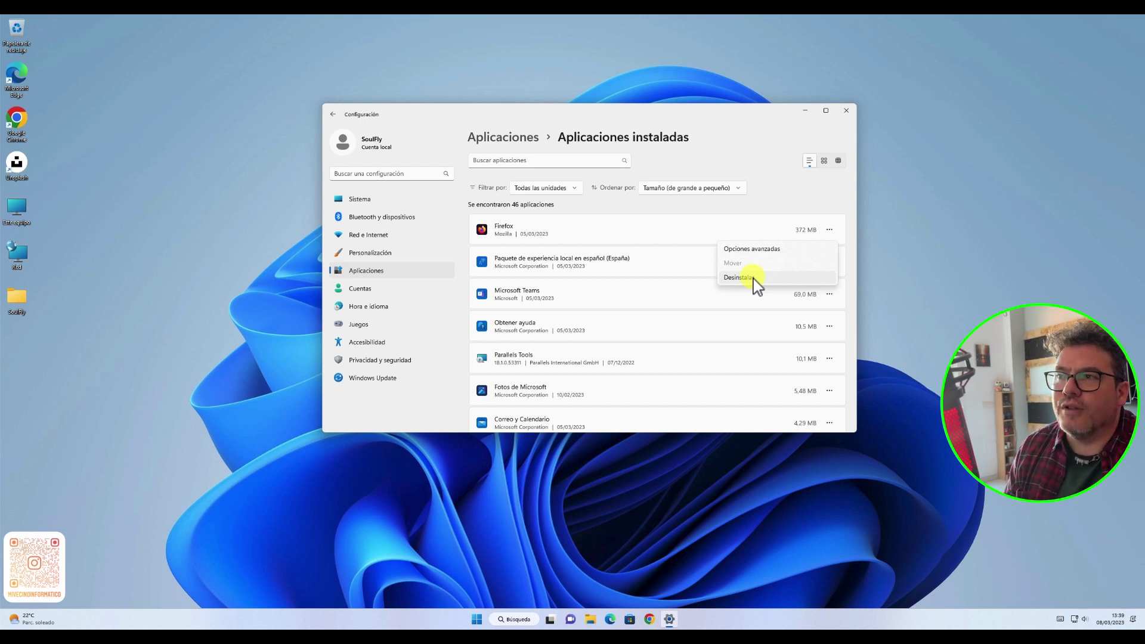
pyautogui.click(757, 156)
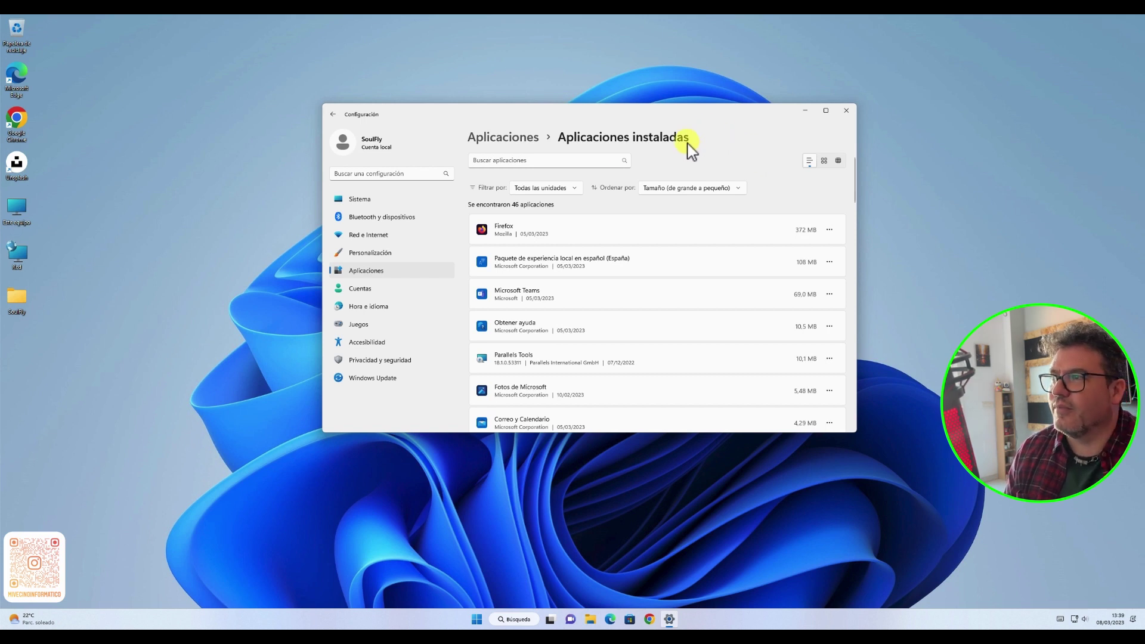
pyautogui.click(503, 139)
pyautogui.click(579, 208)
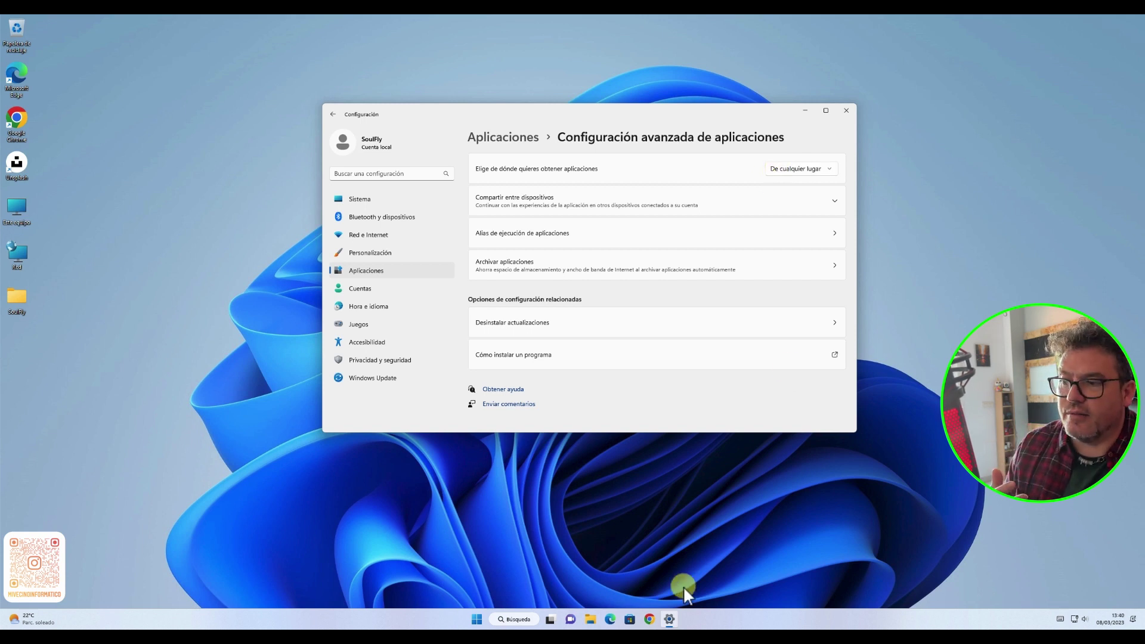
pyautogui.click(801, 170)
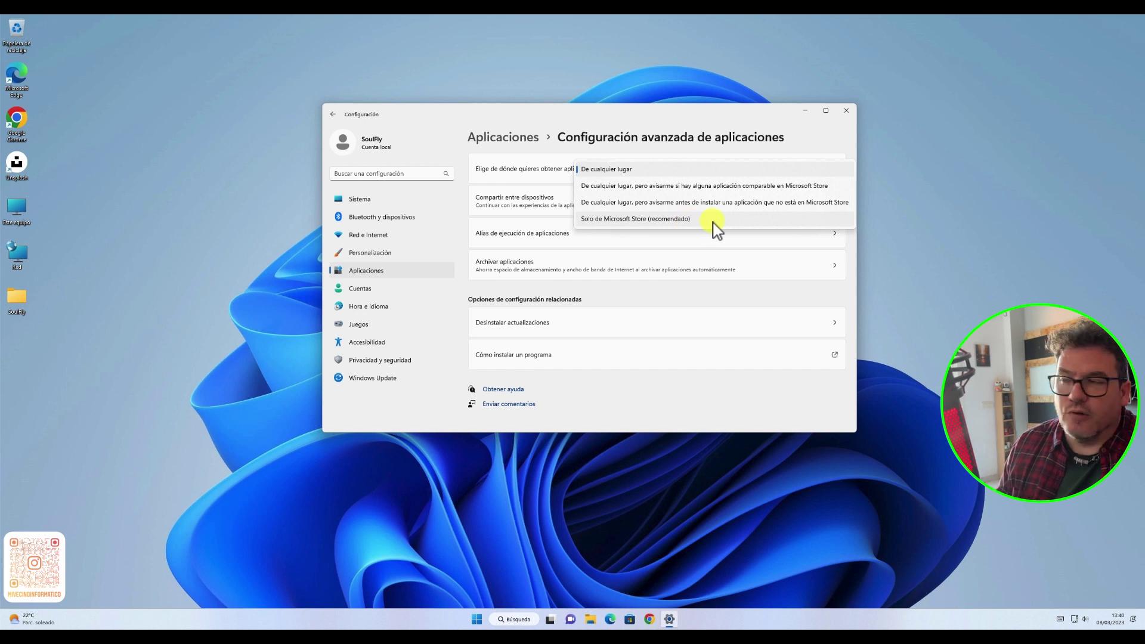
pyautogui.click(587, 170)
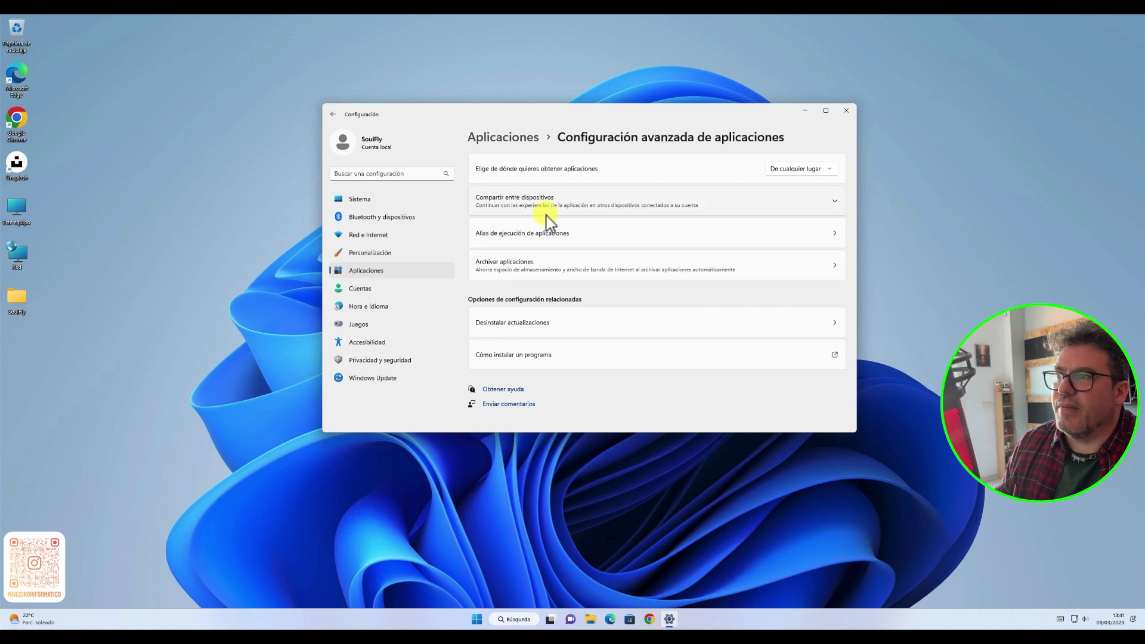
# - Review the Compartir entre dispositivos options and the Archivar aplicaciones page, and return to the Aplicaciones overview
pyautogui.click(833, 203)
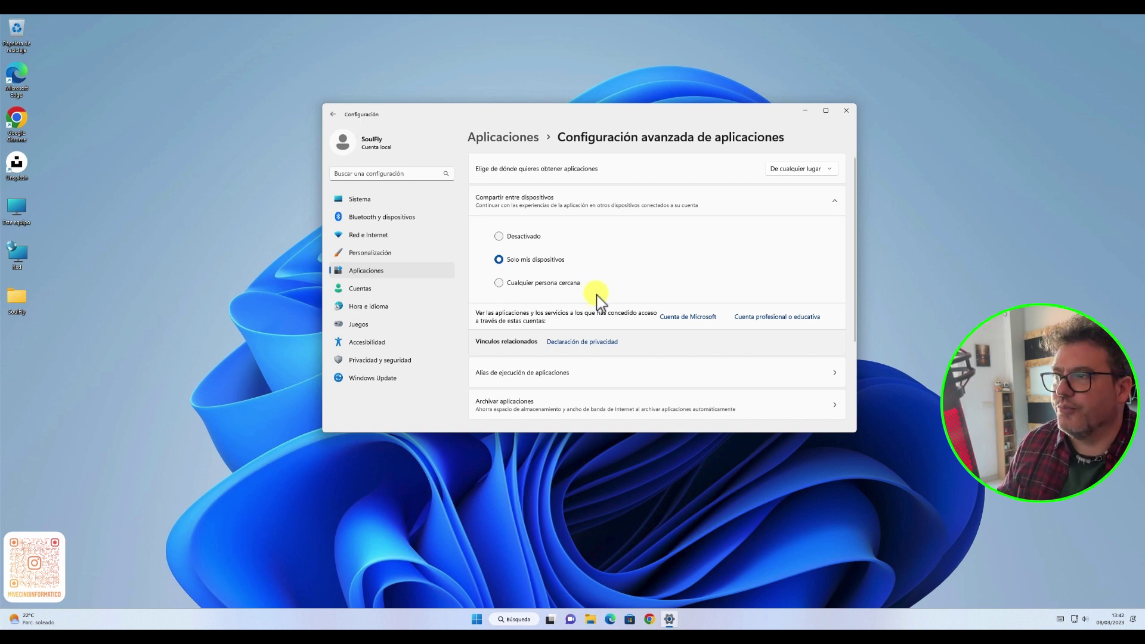
pyautogui.click(834, 203)
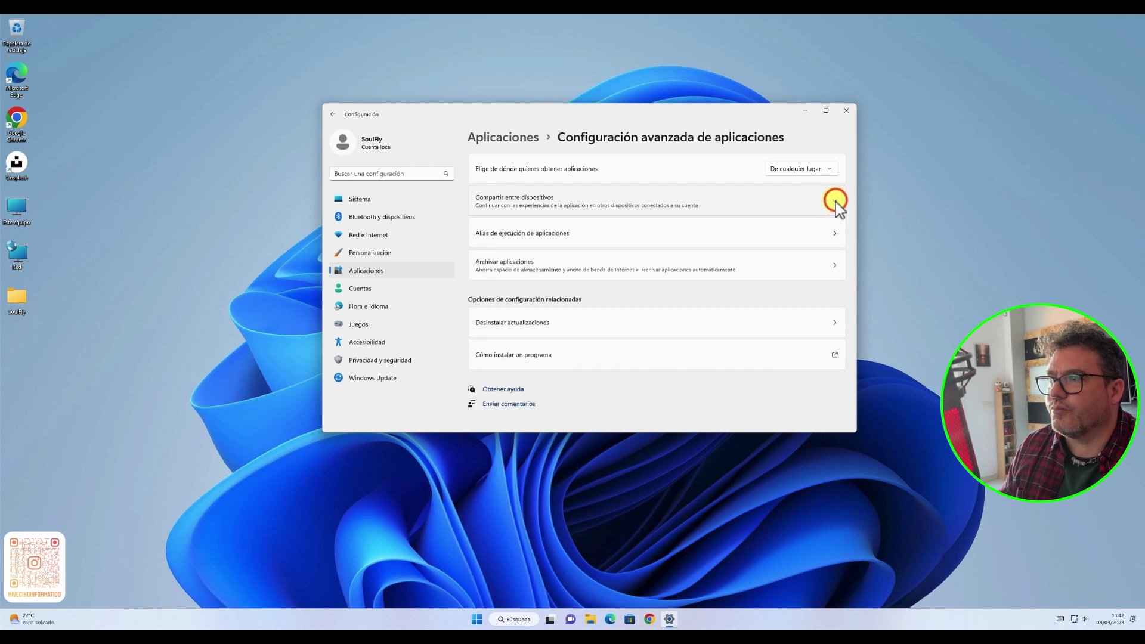
pyautogui.click(564, 271)
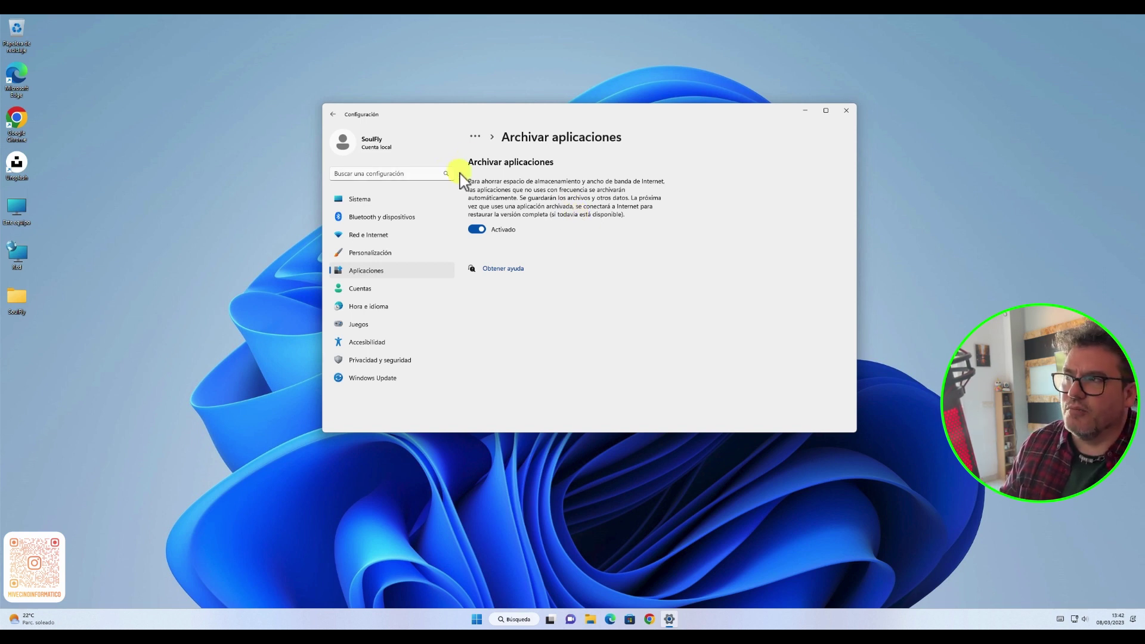
pyautogui.click(475, 136)
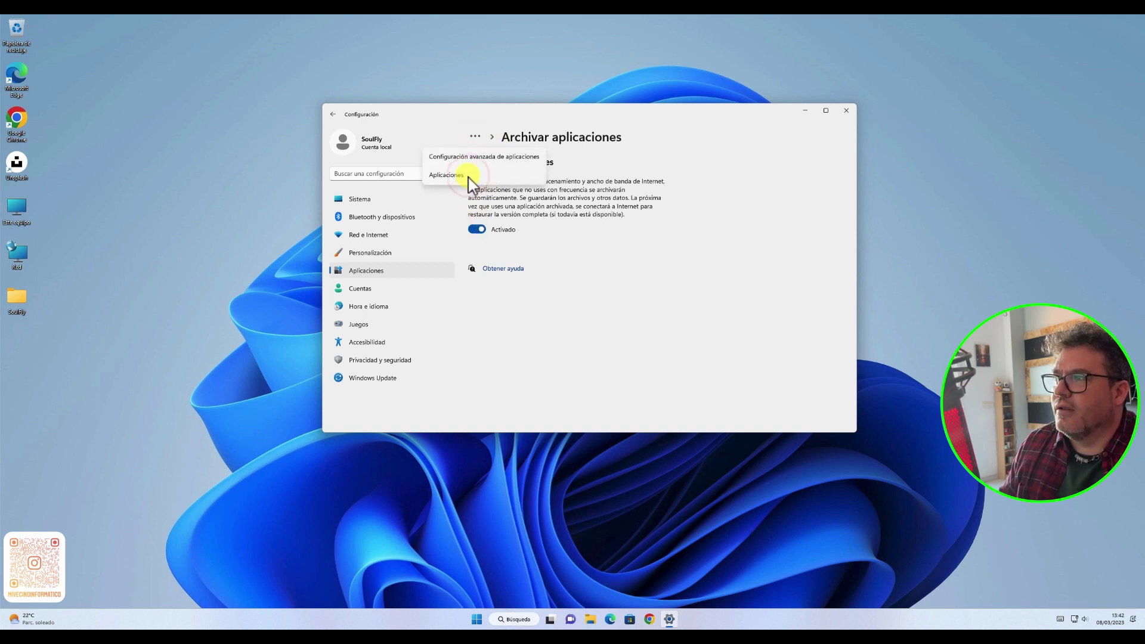
pyautogui.click(445, 176)
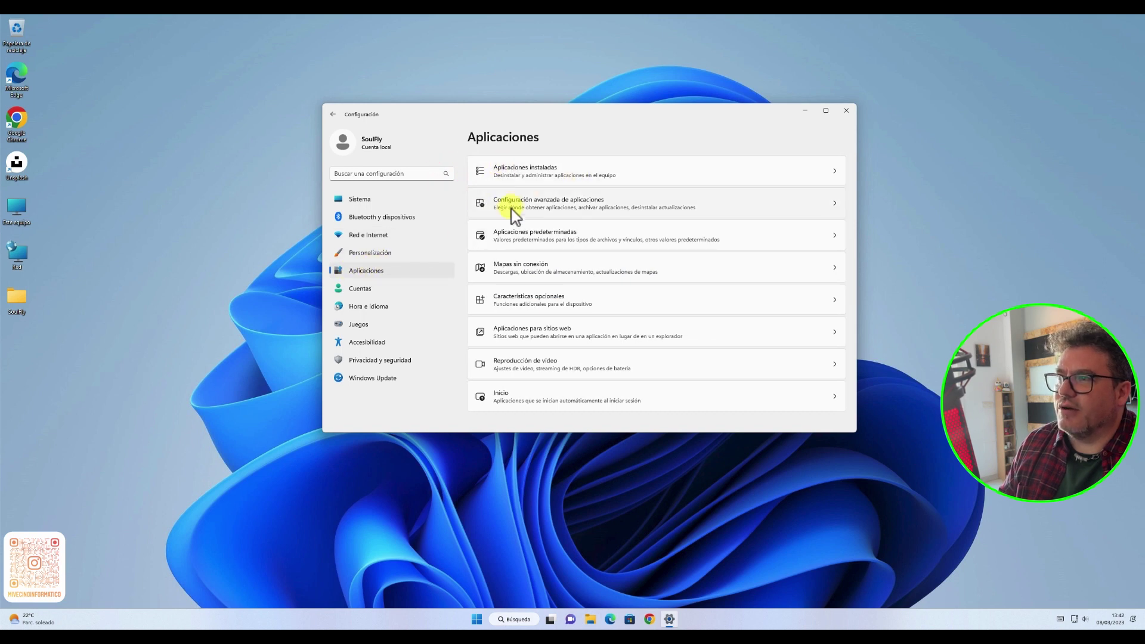
pyautogui.click(558, 212)
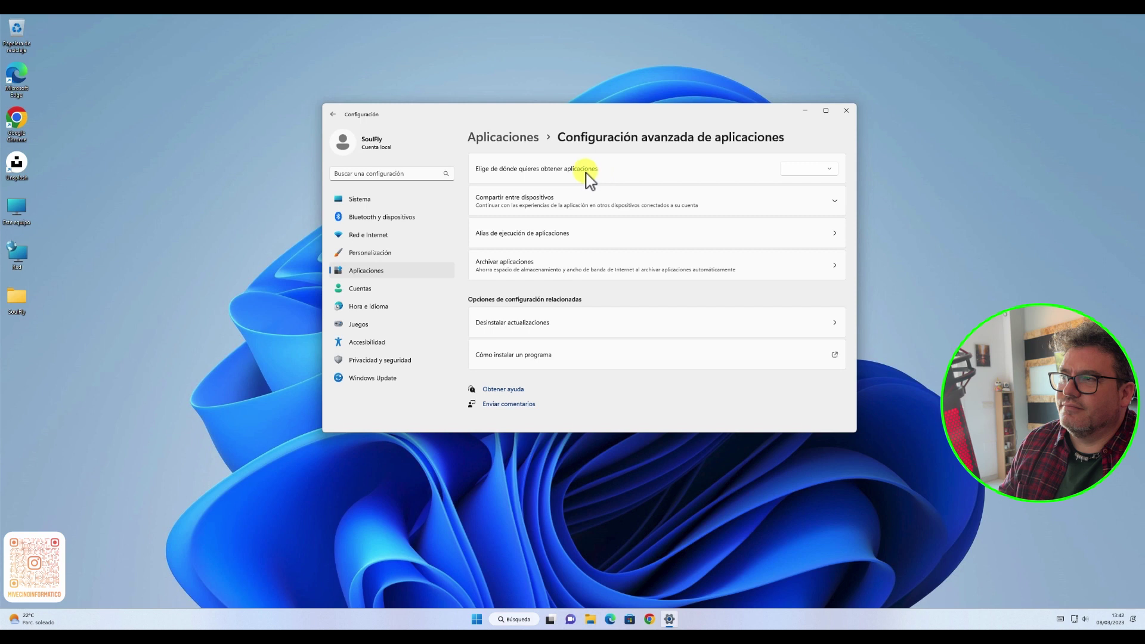
pyautogui.click(514, 137)
pyautogui.click(535, 171)
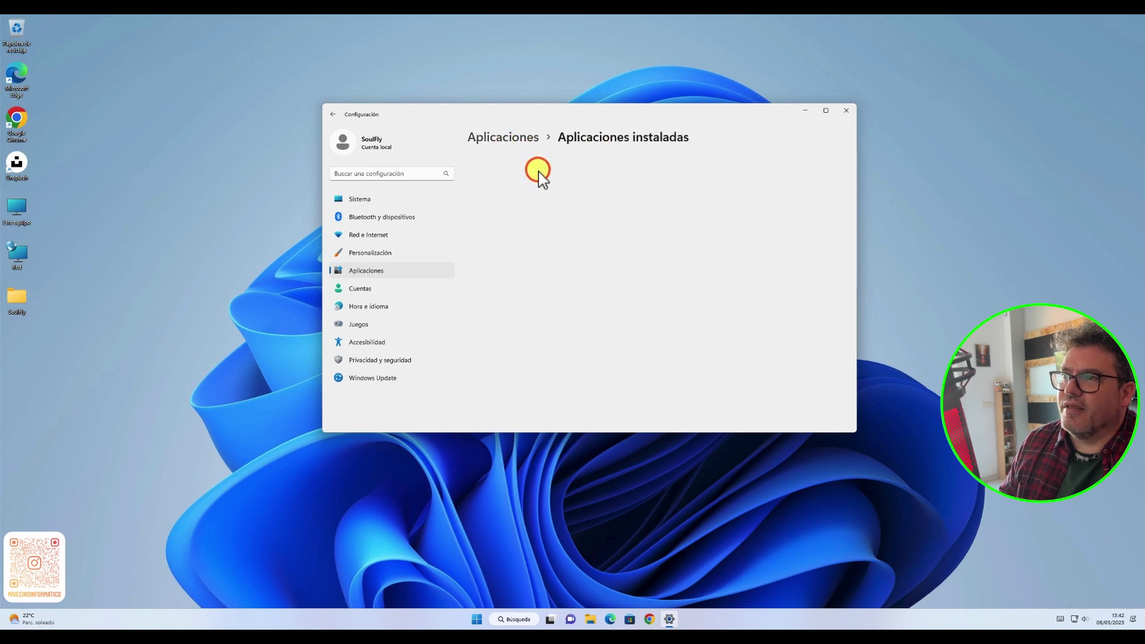
pyautogui.click(511, 140)
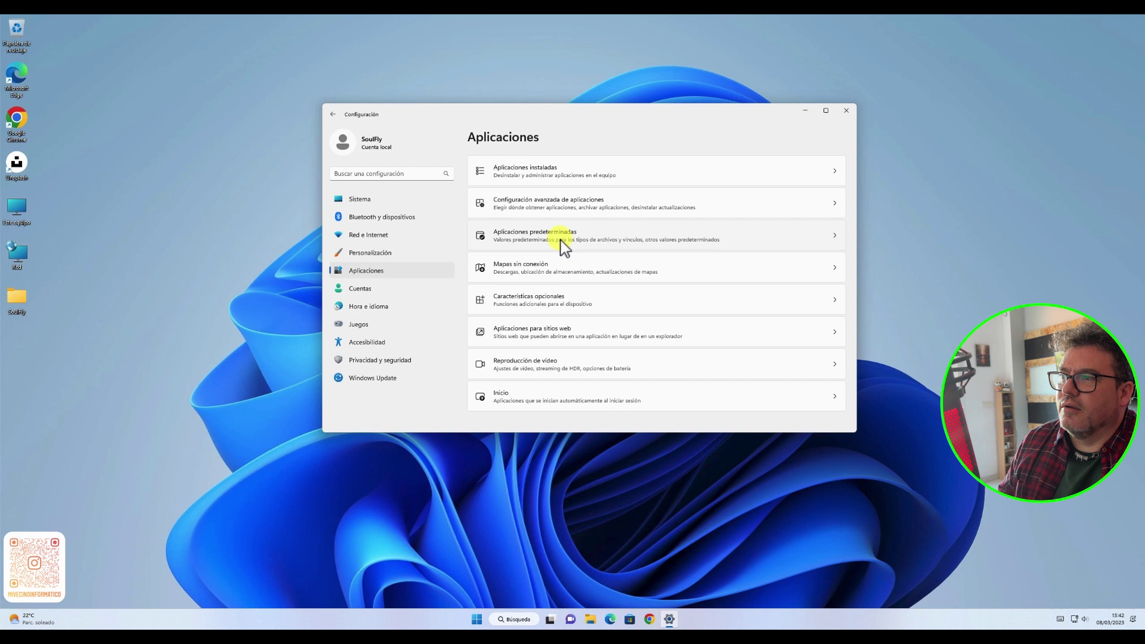
# - Examine Correo's default file and link types in Aplicaciones predeterminadas and look through the list of apps there
pyautogui.click(664, 242)
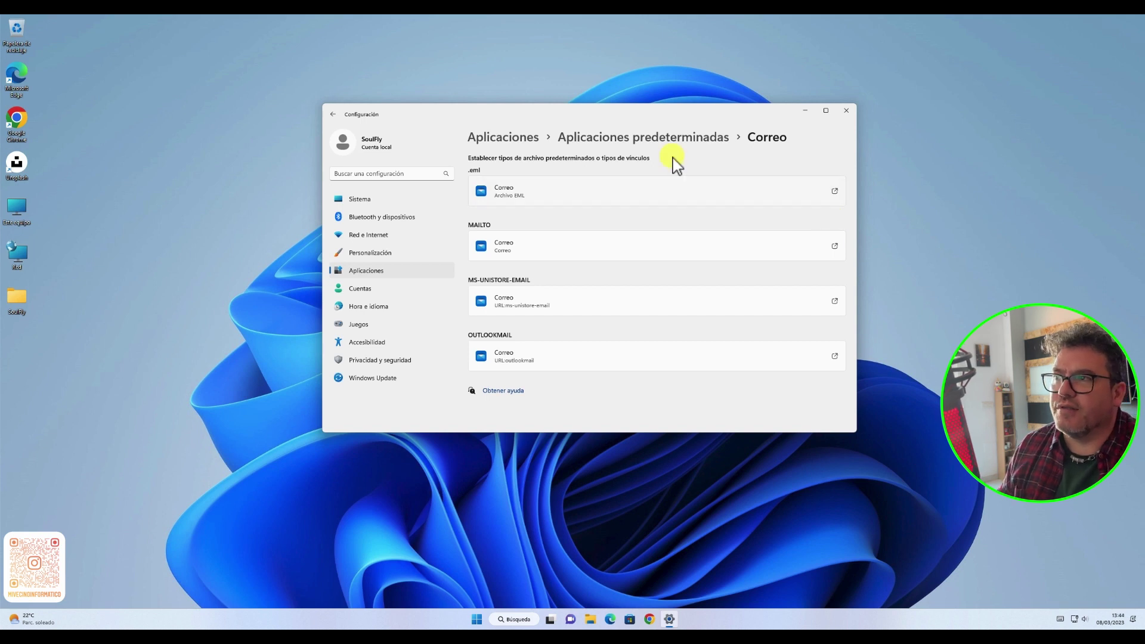
pyautogui.click(614, 145)
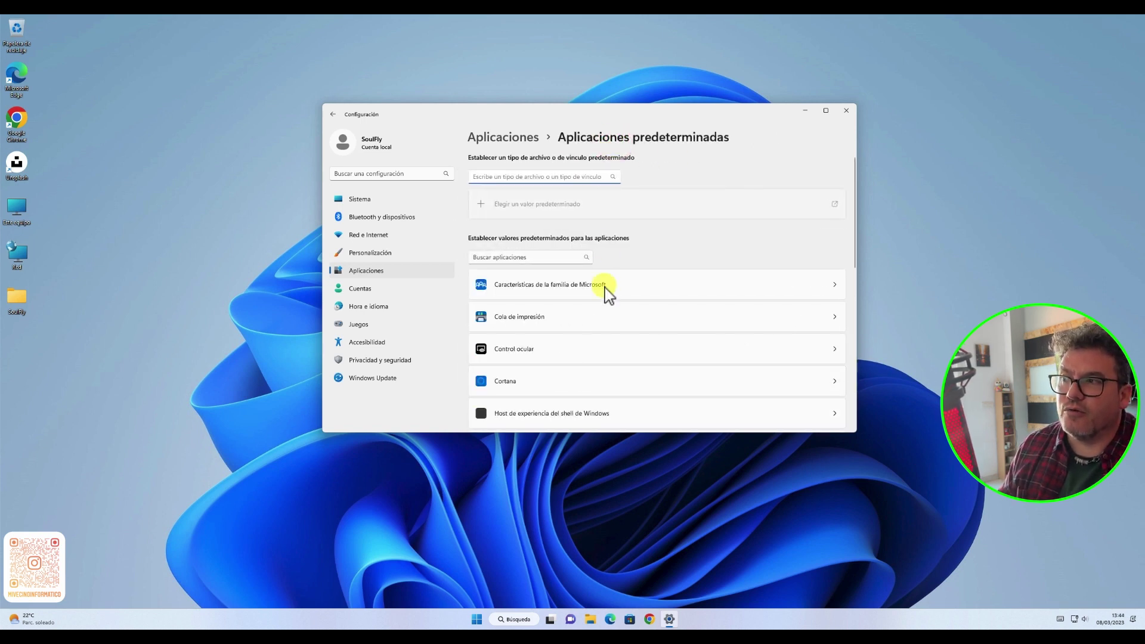
pyautogui.scroll(-5, 616, 339)
pyautogui.scroll(3, 620, 346)
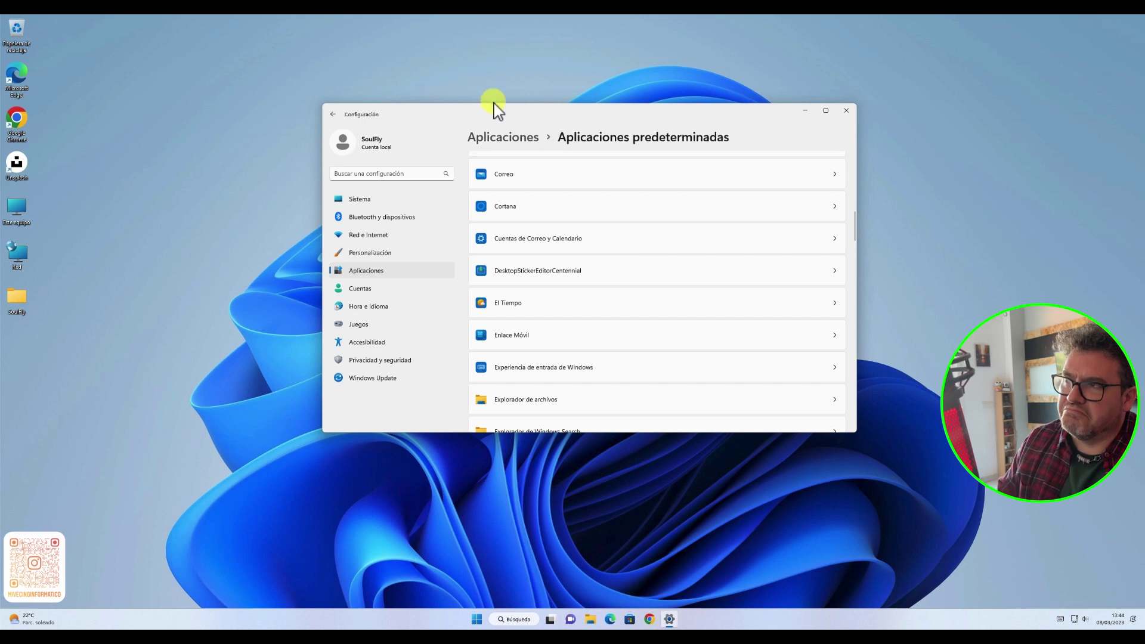
pyautogui.click(503, 137)
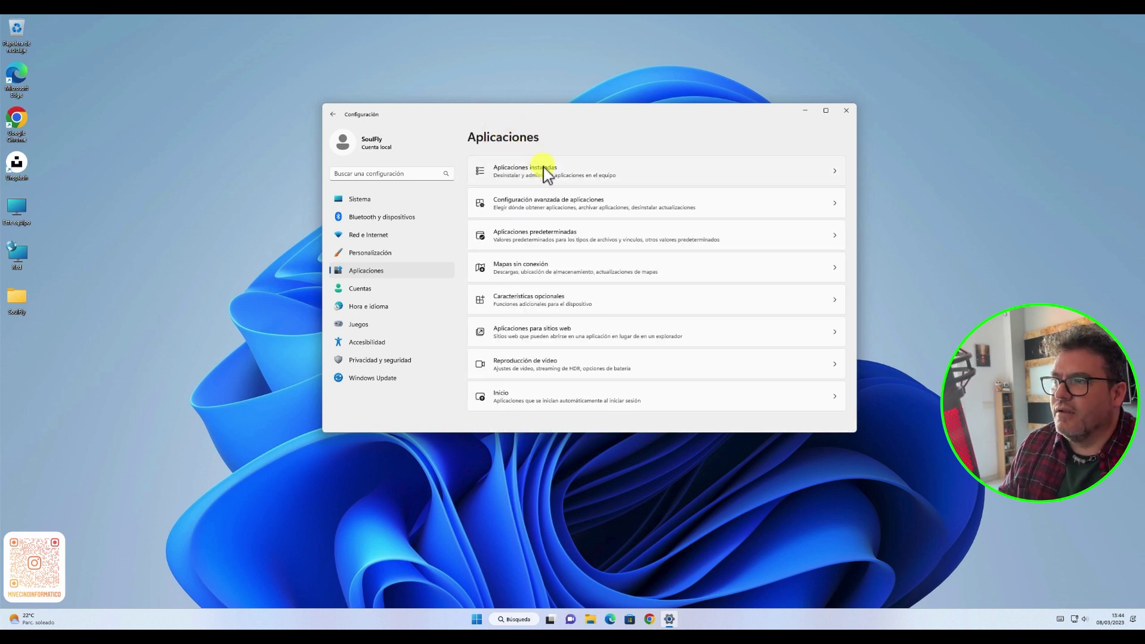
# - View the Mapas sin conexión settings, including the Actualizaciones de mapas options, and return to Aplicaciones
pyautogui.click(533, 273)
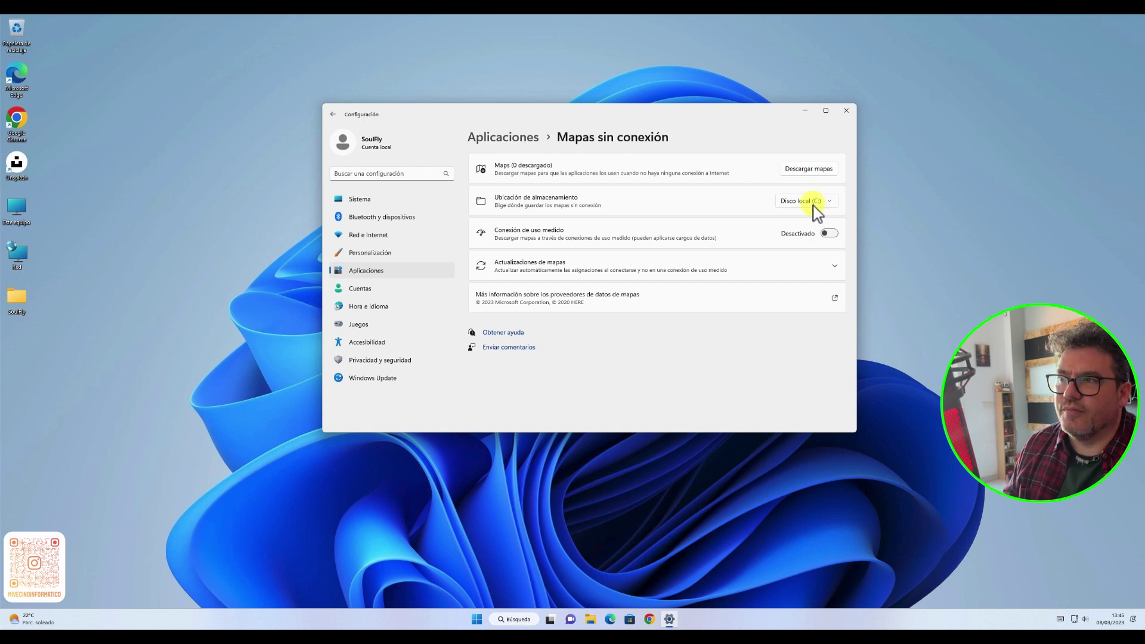
pyautogui.click(835, 266)
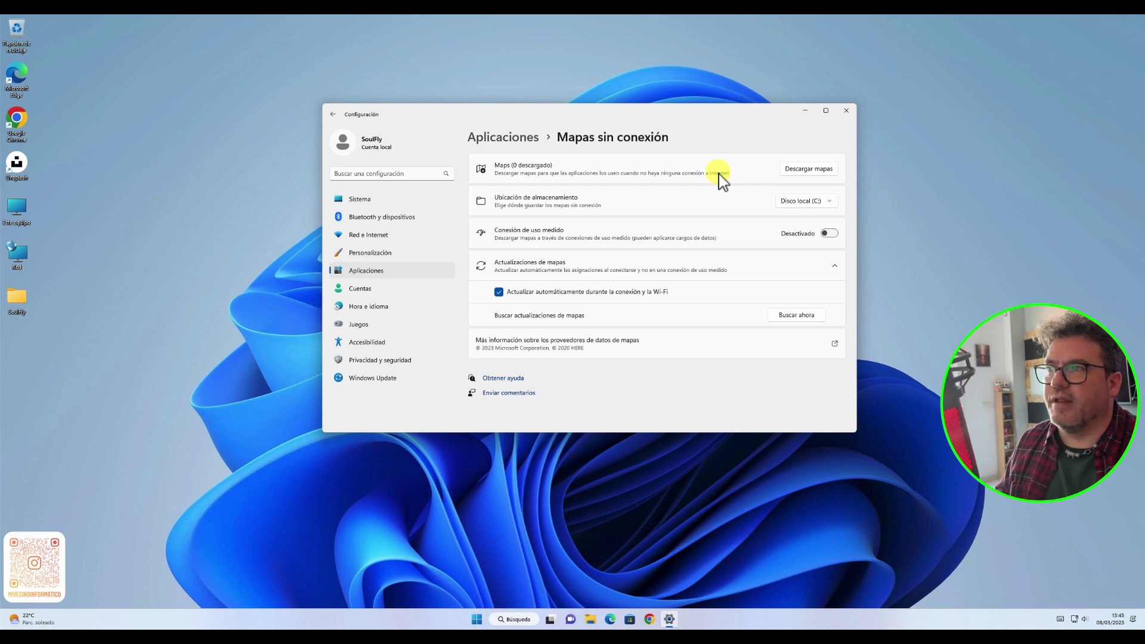
pyautogui.click(513, 141)
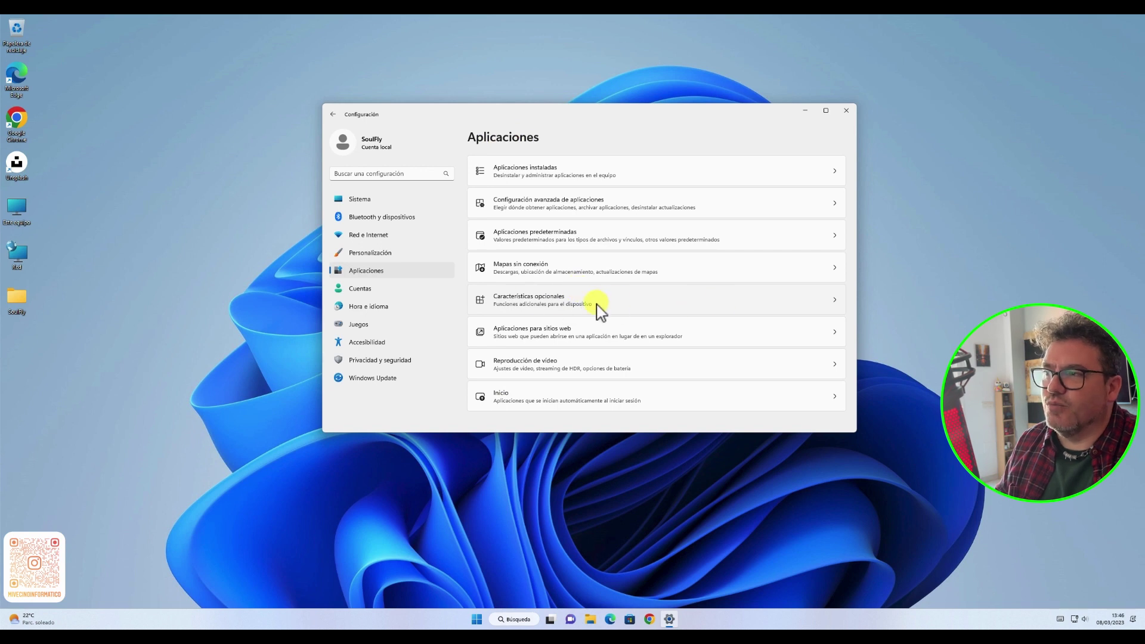
# - Look through the installed features in Características opcionales and return to Aplicaciones
pyautogui.click(597, 305)
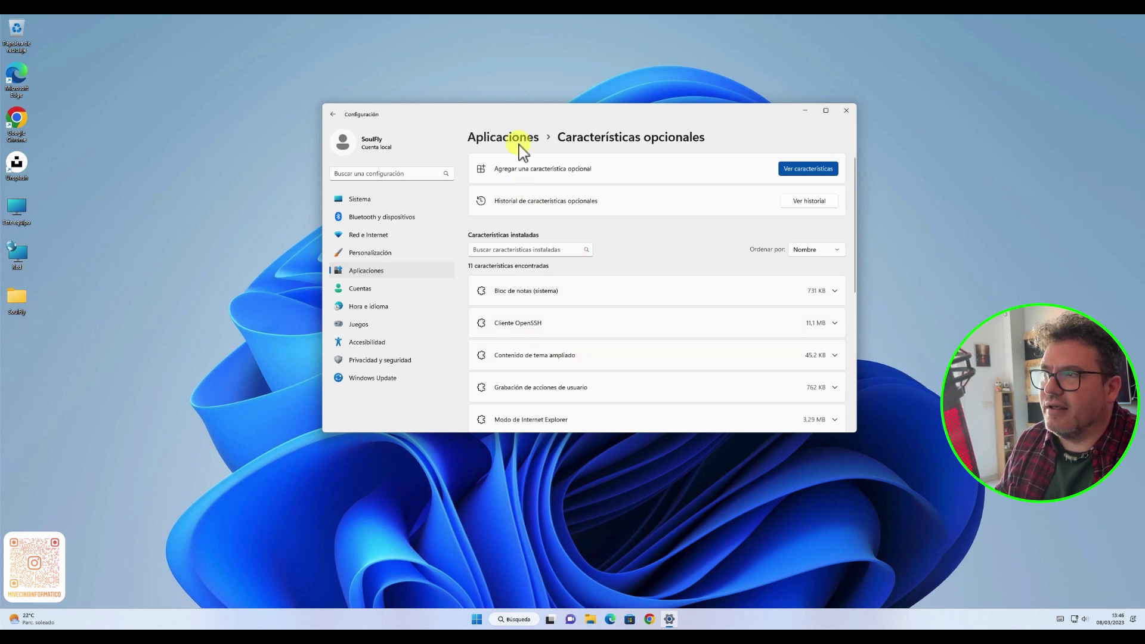
pyautogui.scroll(-2, 593, 355)
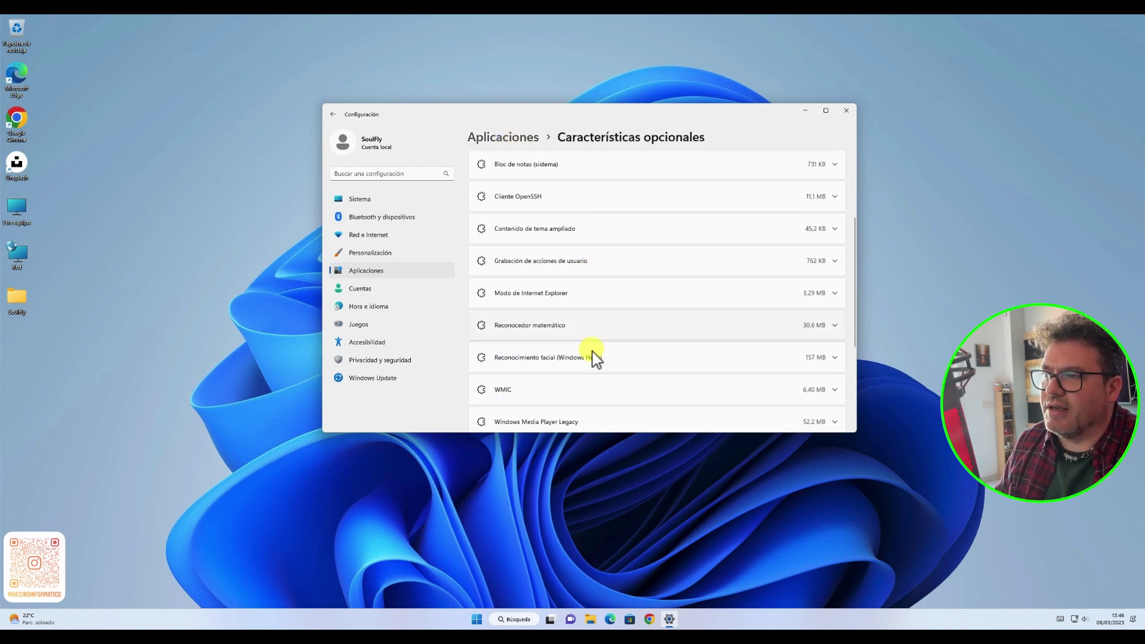
pyautogui.scroll(-2, 593, 356)
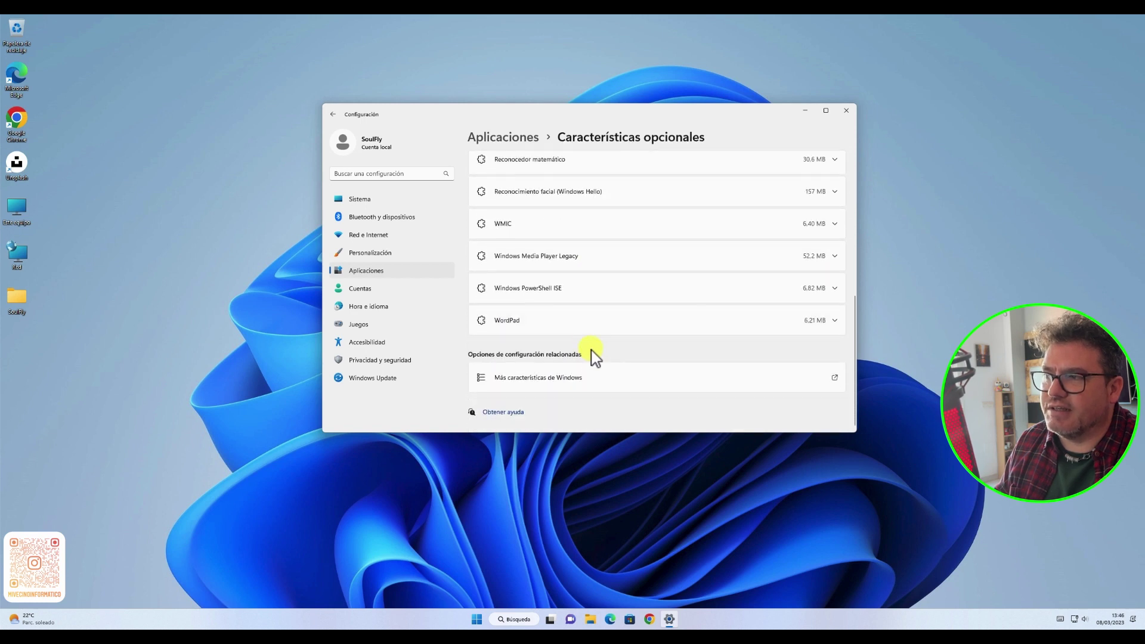
pyautogui.scroll(4, 583, 294)
pyautogui.click(516, 146)
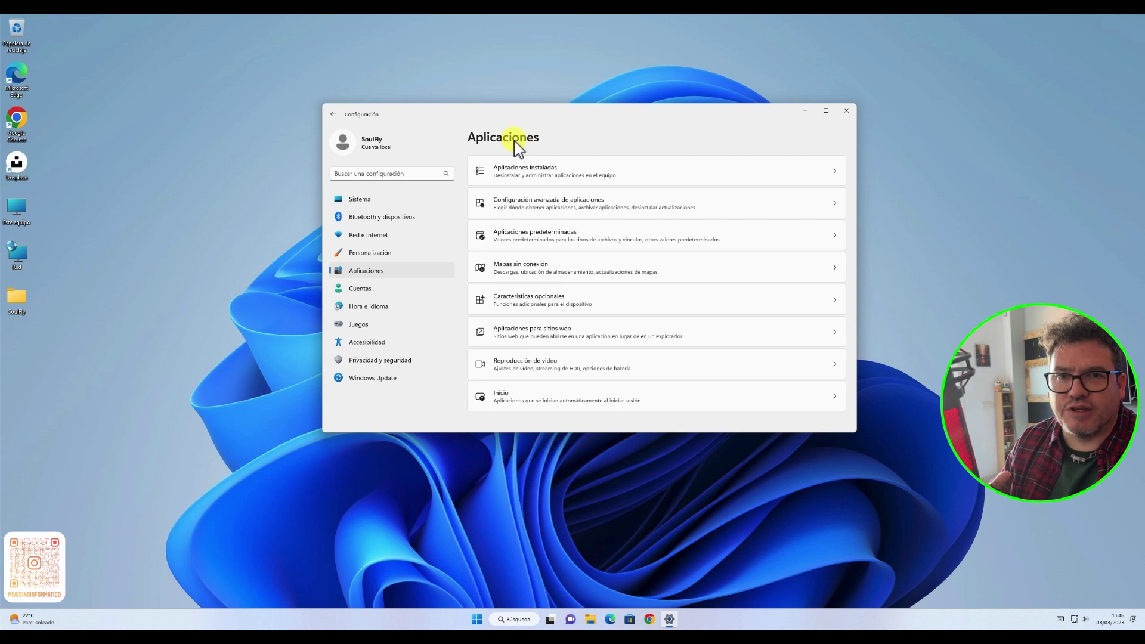
# - View the Aplicaciones para sitios web, Reproducción de vídeo and Inicio pages of Aplicaciones
pyautogui.click(557, 331)
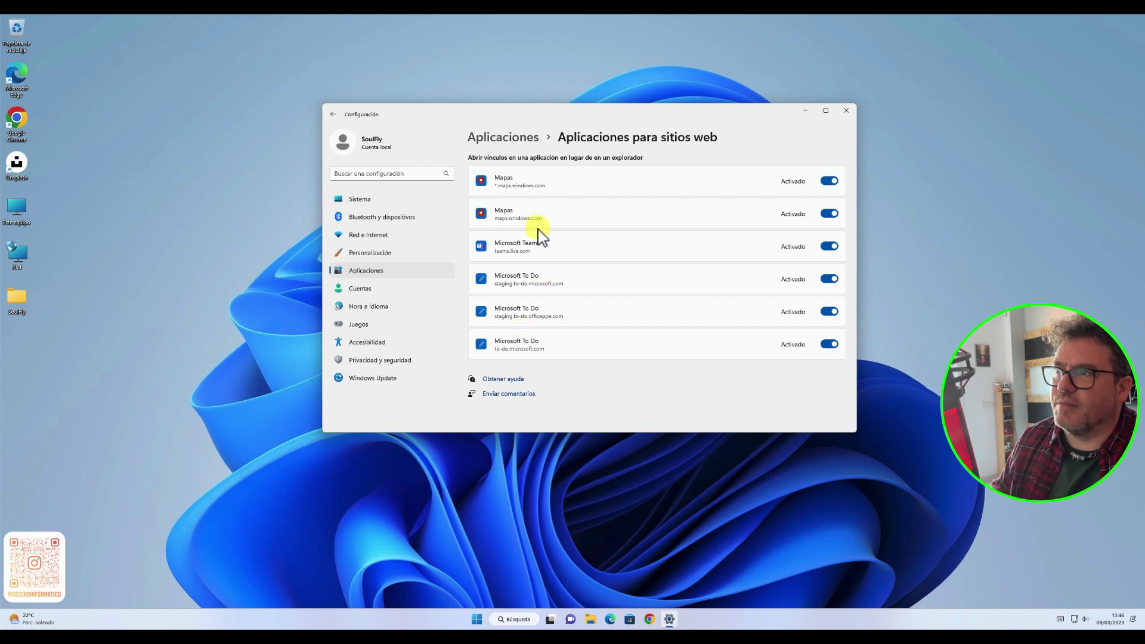
pyautogui.click(503, 142)
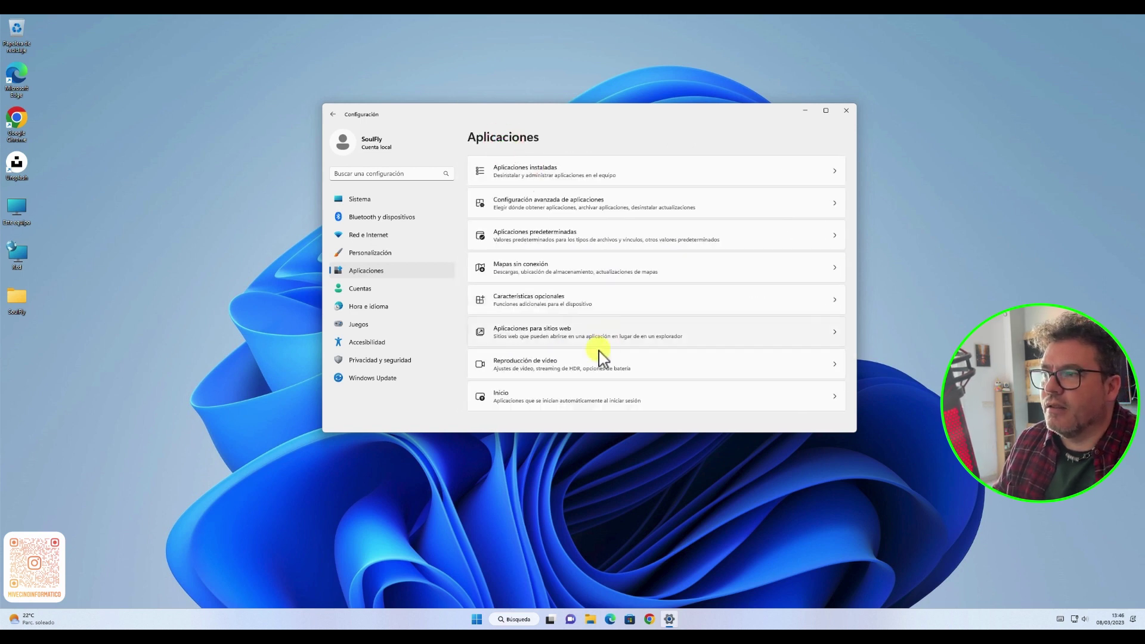
pyautogui.click(545, 368)
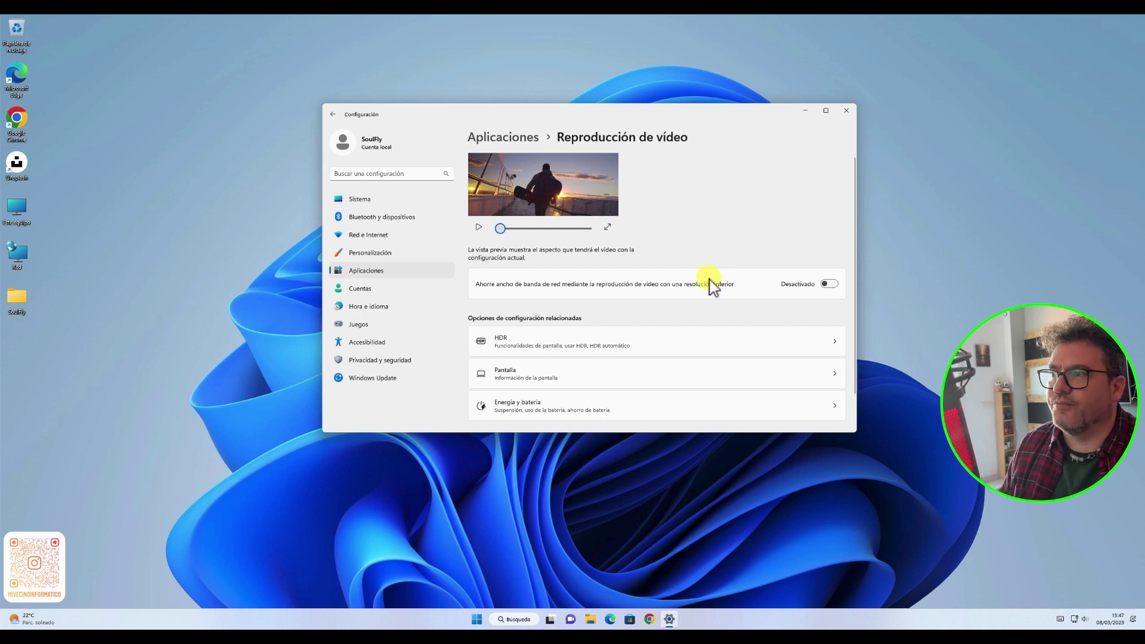
pyautogui.click(502, 136)
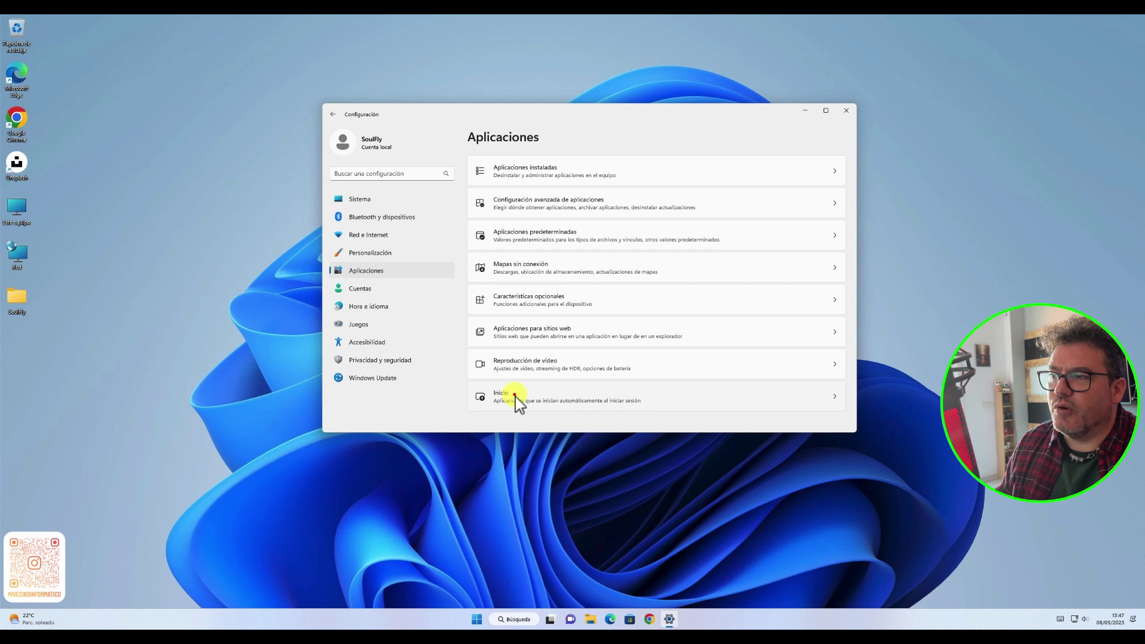
pyautogui.click(514, 394)
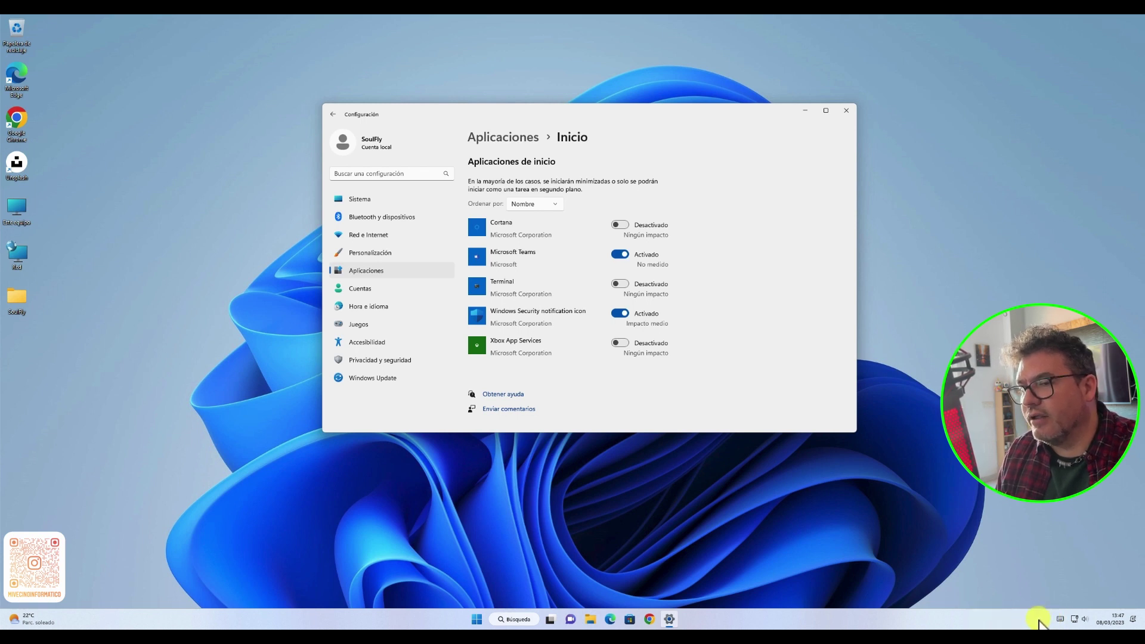
# - Open the notification settings from the notification center and turn off No molestar
pyautogui.click(1133, 620)
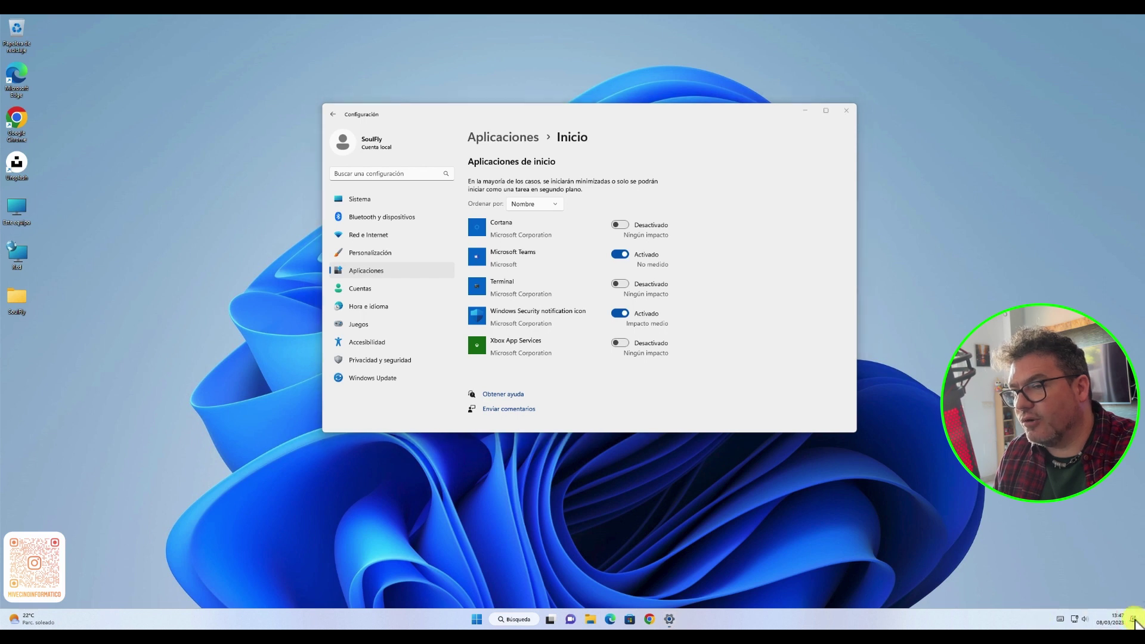
pyautogui.click(1133, 621)
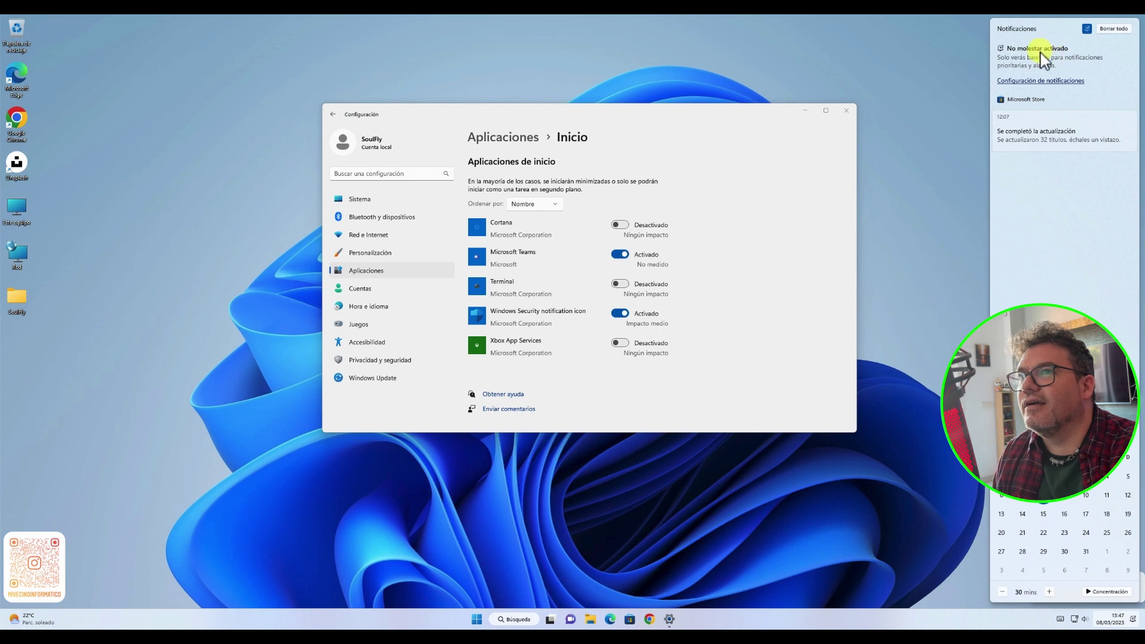
pyautogui.click(1029, 81)
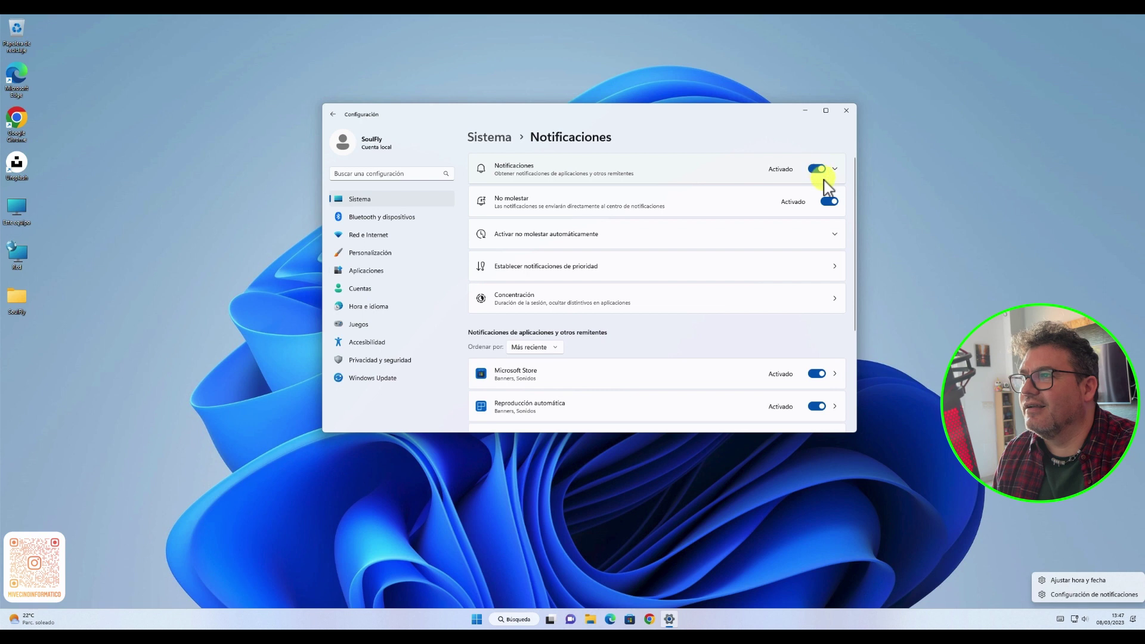
pyautogui.click(832, 201)
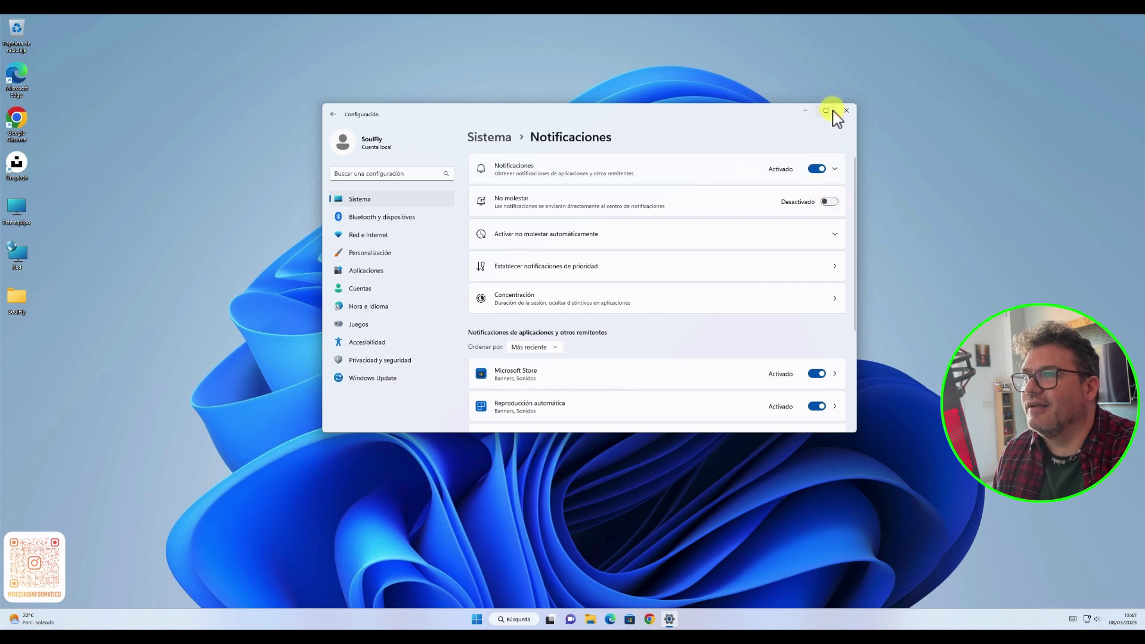
# - Return to the Inicio page of Aplicaciones and disable Microsoft Teams as a startup app
pyautogui.click(334, 115)
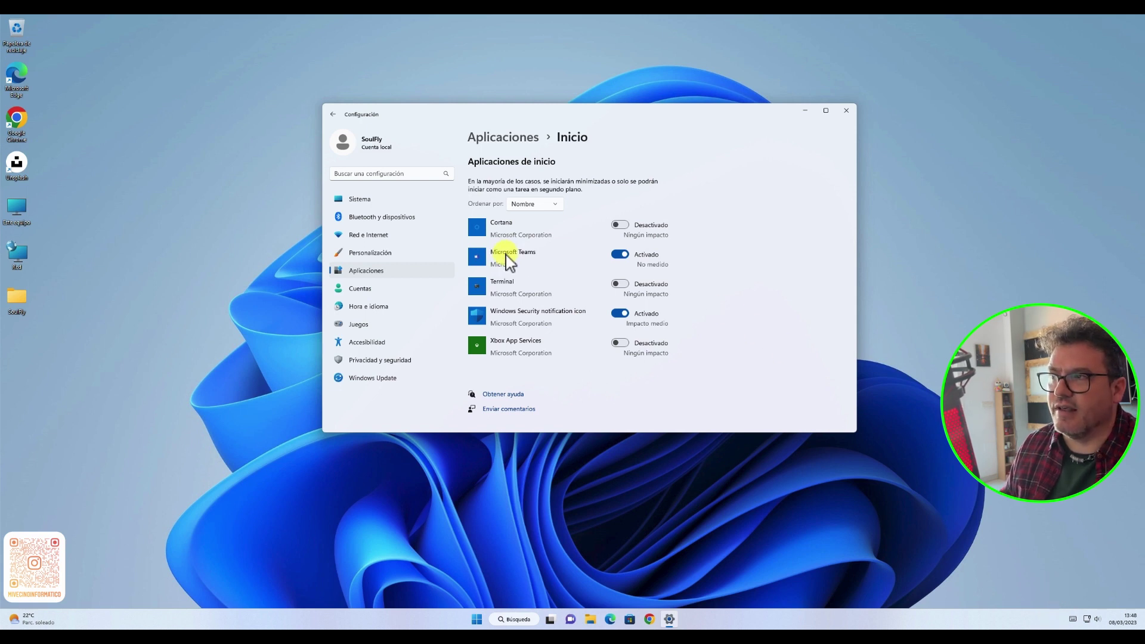
pyautogui.click(619, 255)
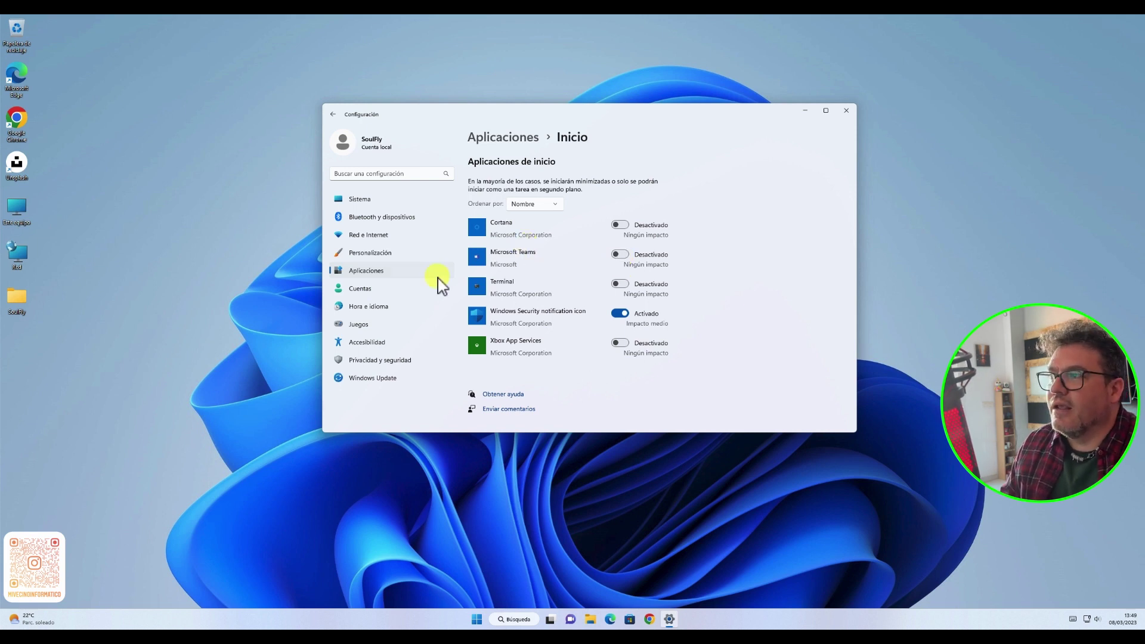
# - View the Cuentas, Hora e idioma and Juegos settings, including the Modo de juego page
pyautogui.click(367, 289)
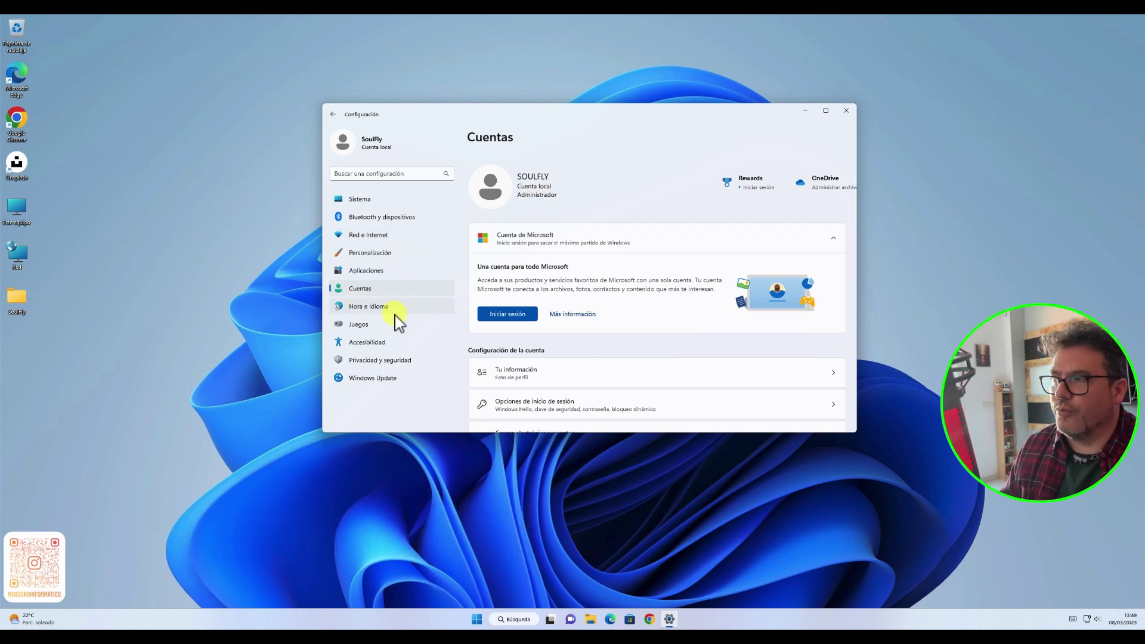
pyautogui.click(374, 307)
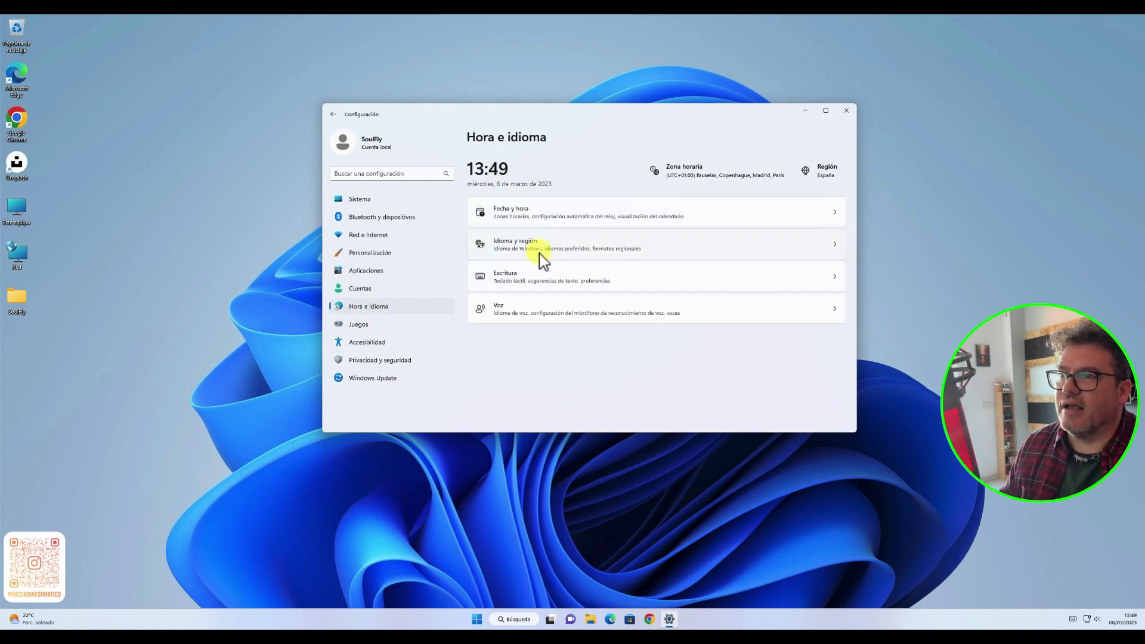
pyautogui.click(367, 326)
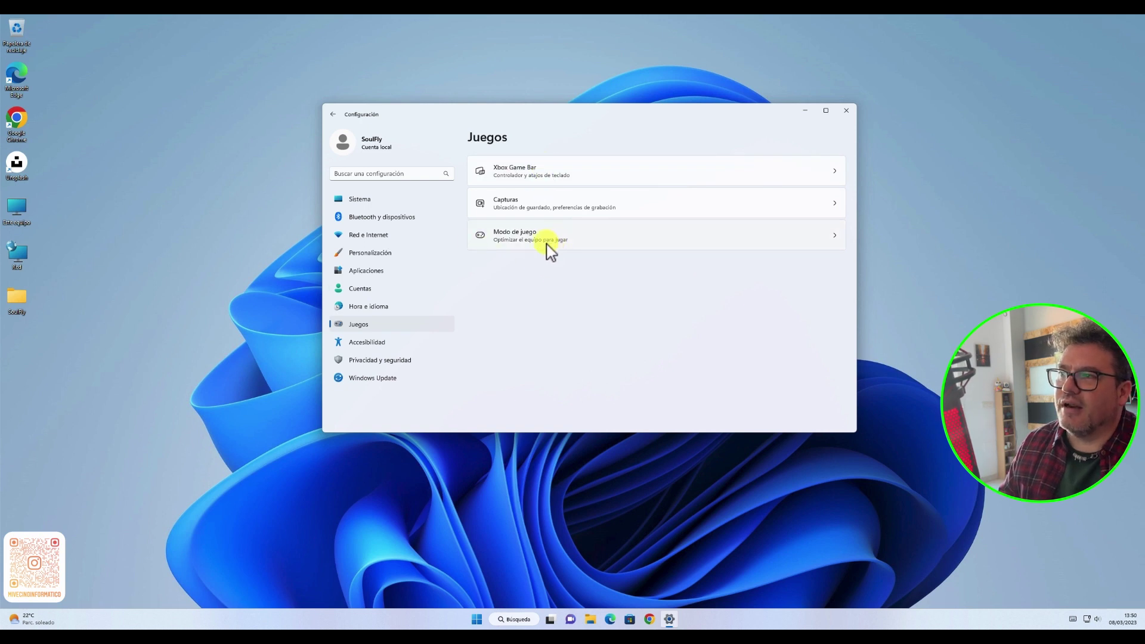
pyautogui.click(563, 242)
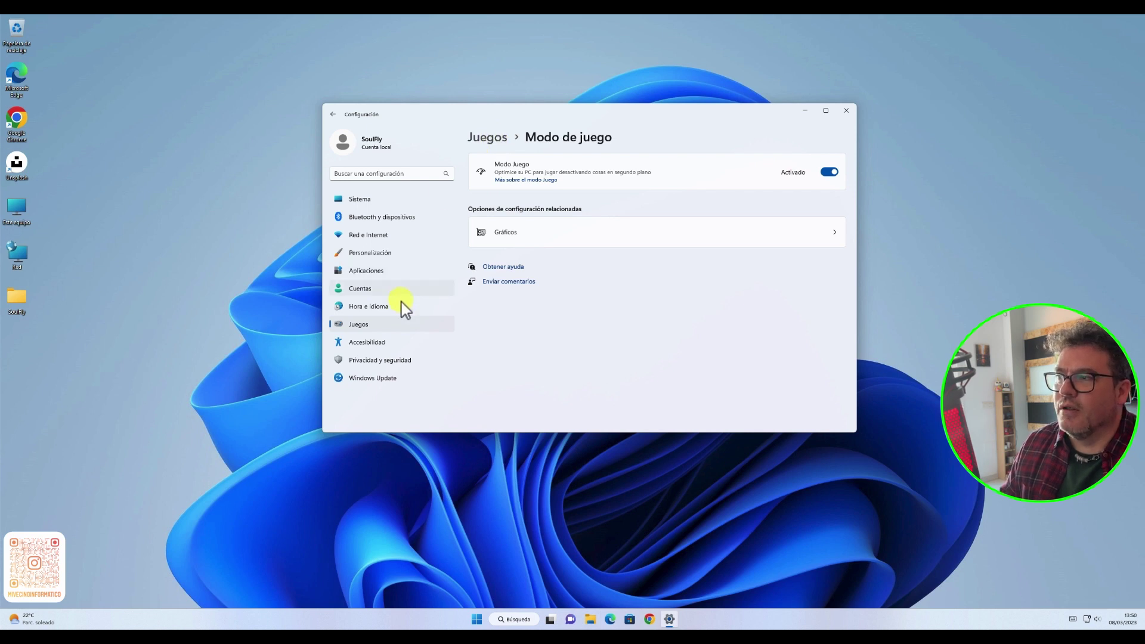
# - Look through the Accesibilidad options for vision, hearing and interaction, and view the Privacidad y seguridad page
pyautogui.click(381, 345)
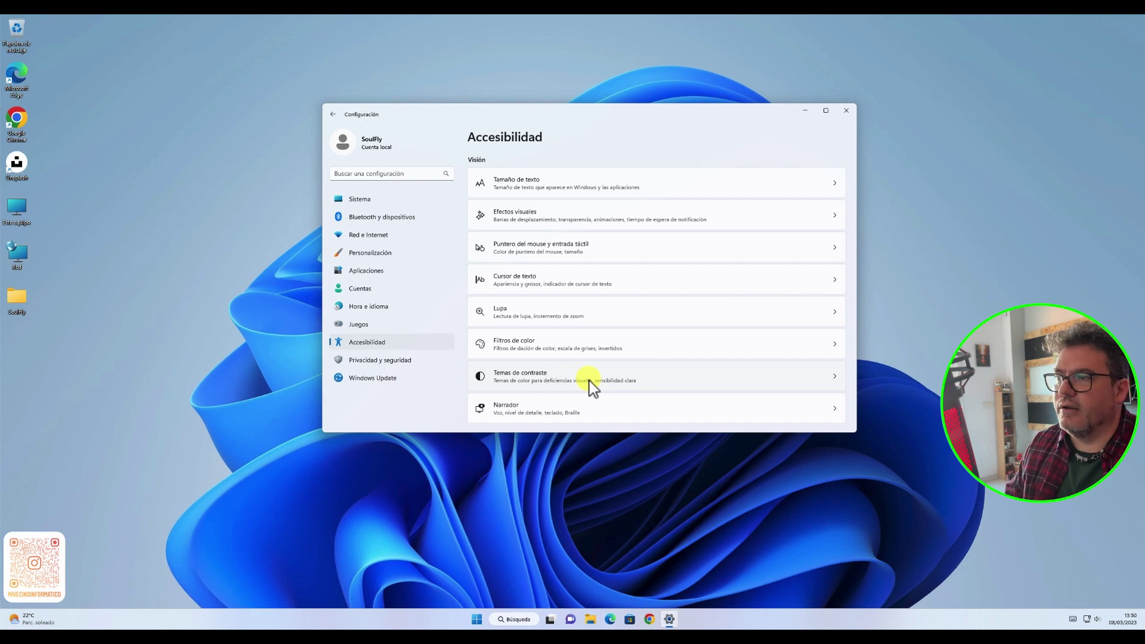
pyautogui.scroll(-2, 590, 381)
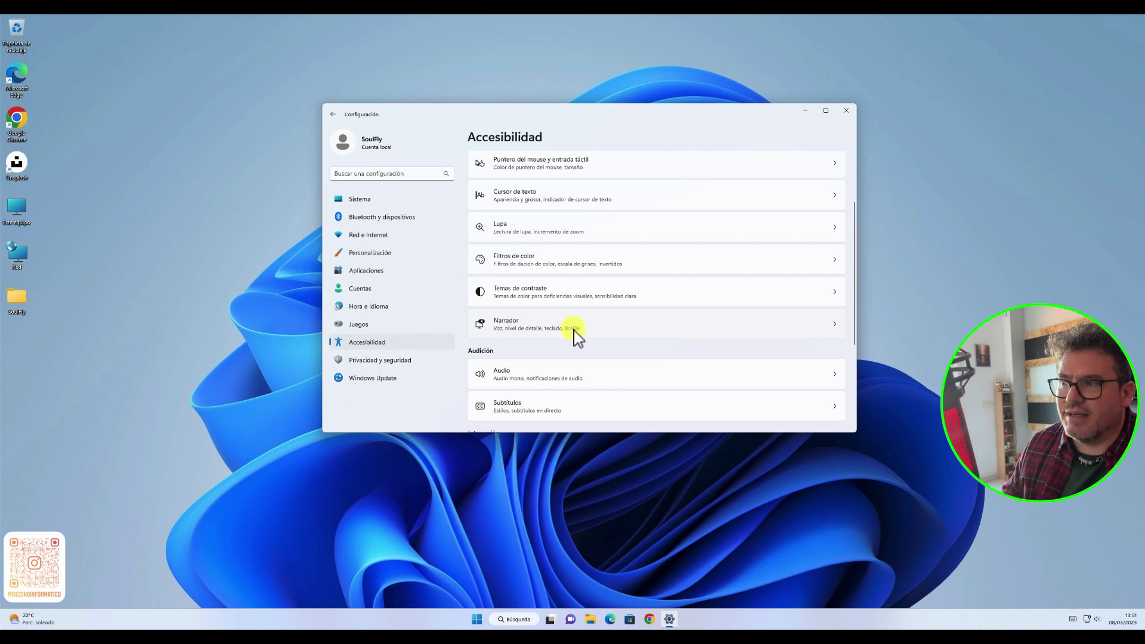
pyautogui.scroll(2, 549, 320)
pyautogui.scroll(-4, 550, 319)
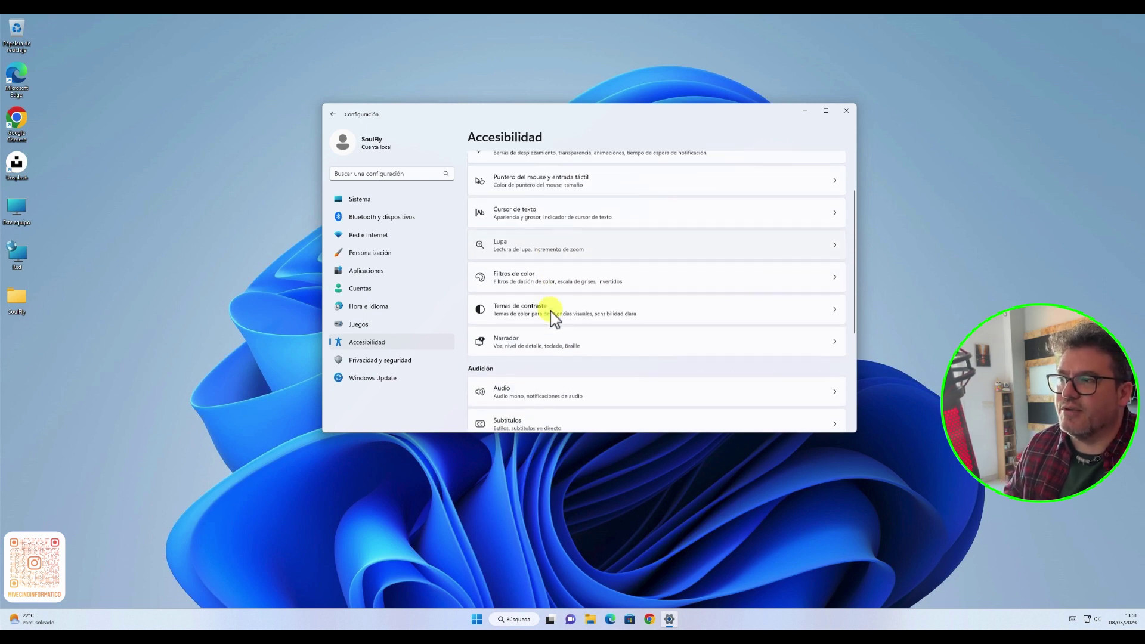
pyautogui.scroll(-1, 549, 320)
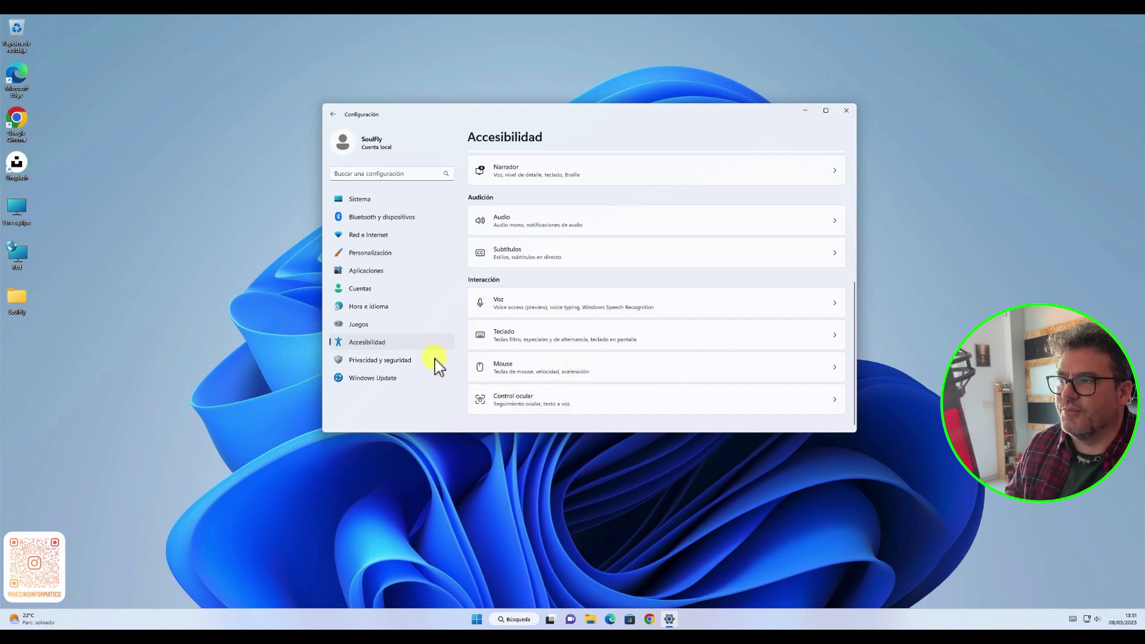
pyautogui.click(388, 362)
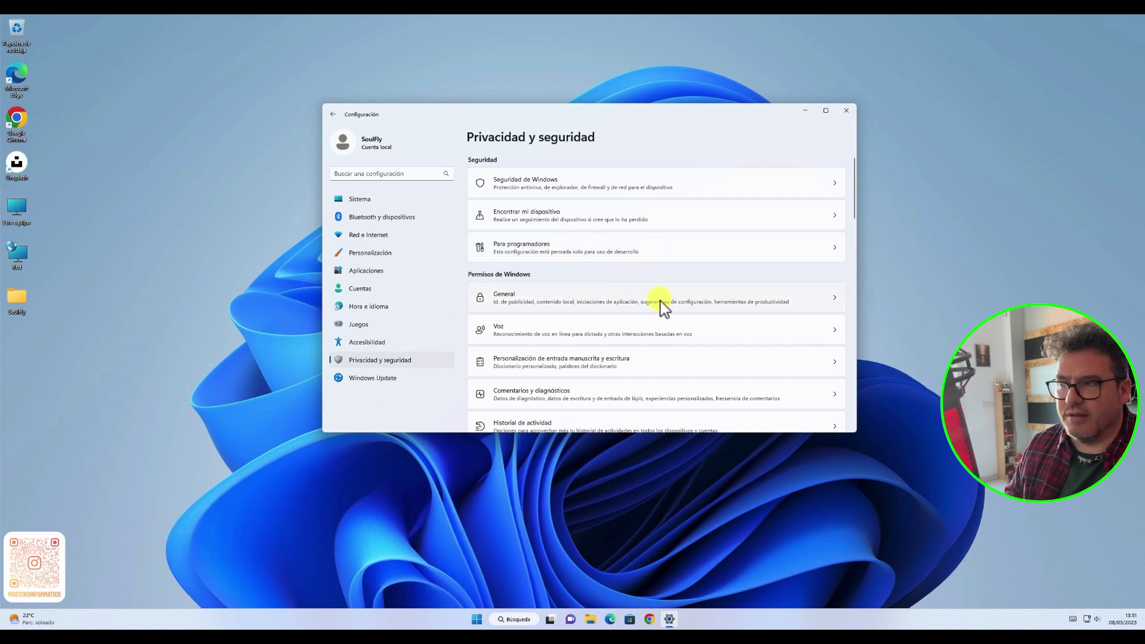
# - Start downloading and installing the 2023-02 cumulative update KB5022913 for Windows 11 Version 22H2 in Windows Update
pyautogui.click(390, 379)
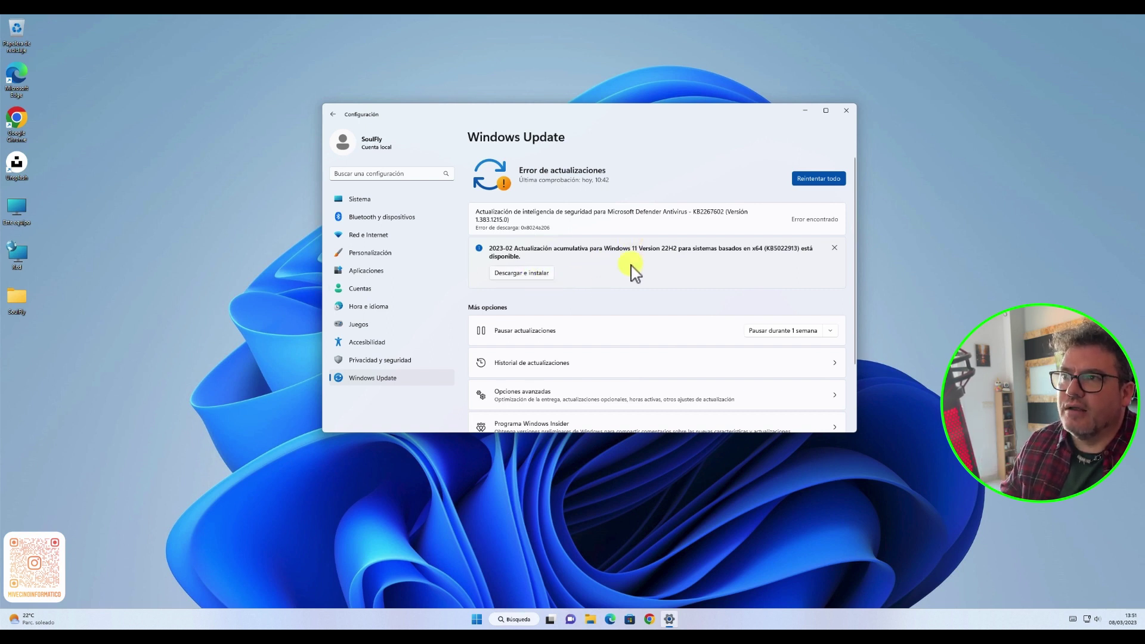
pyautogui.click(538, 274)
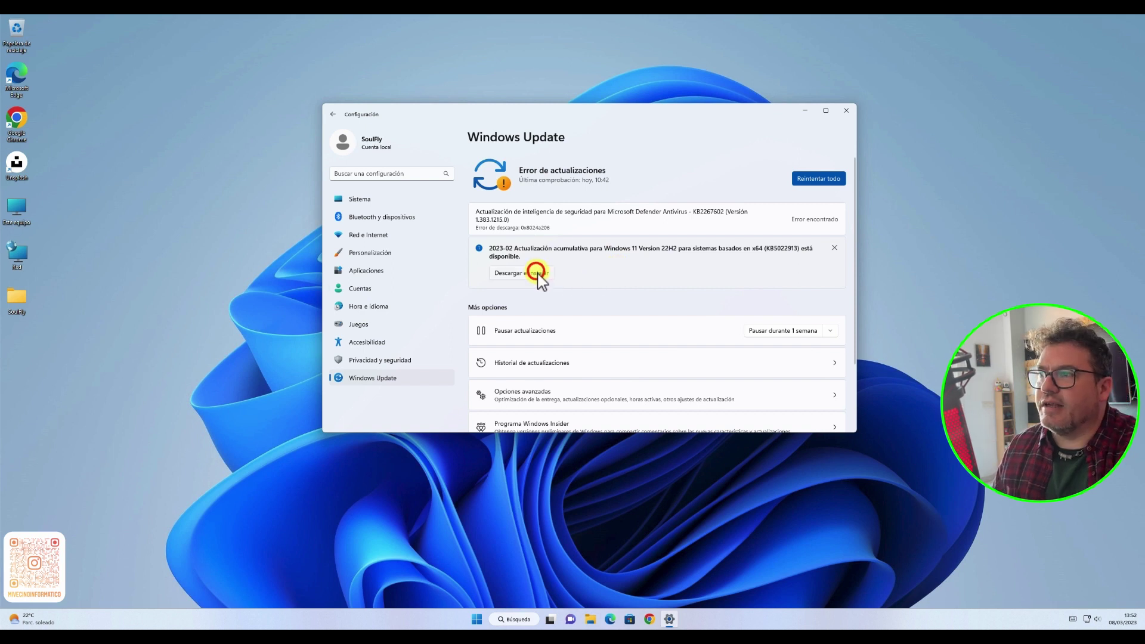